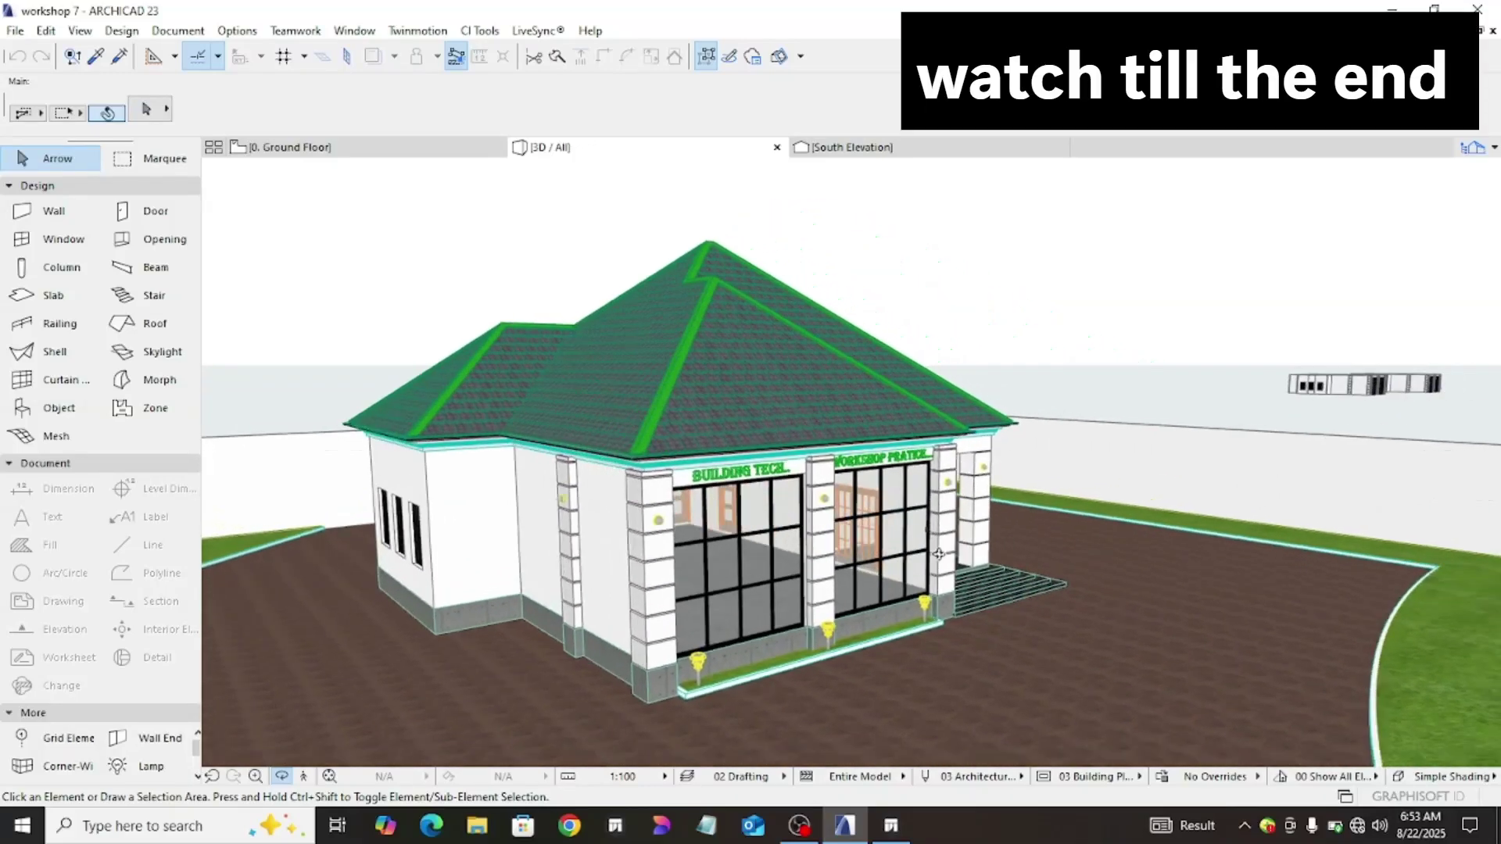
Step: Examine the workshop building's front facade, entrance steps and side walls in the 3D view
{"action": "scroll", "coordinate": [955, 551], "scroll_direction": "down", "scroll_amount": 5}
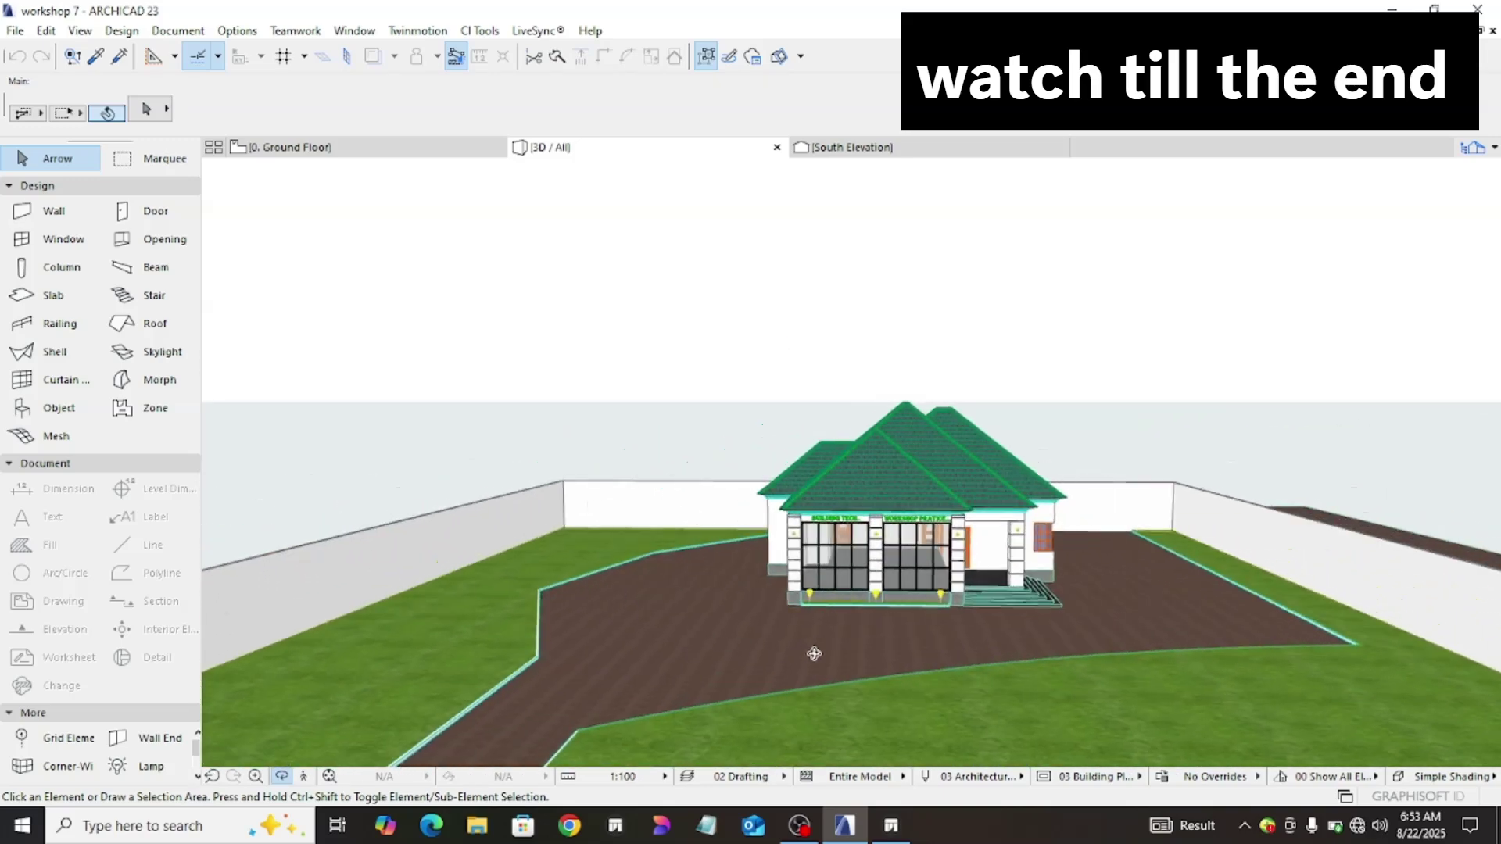
{"action": "scroll", "coordinate": [902, 633], "scroll_direction": "up", "scroll_amount": 6}
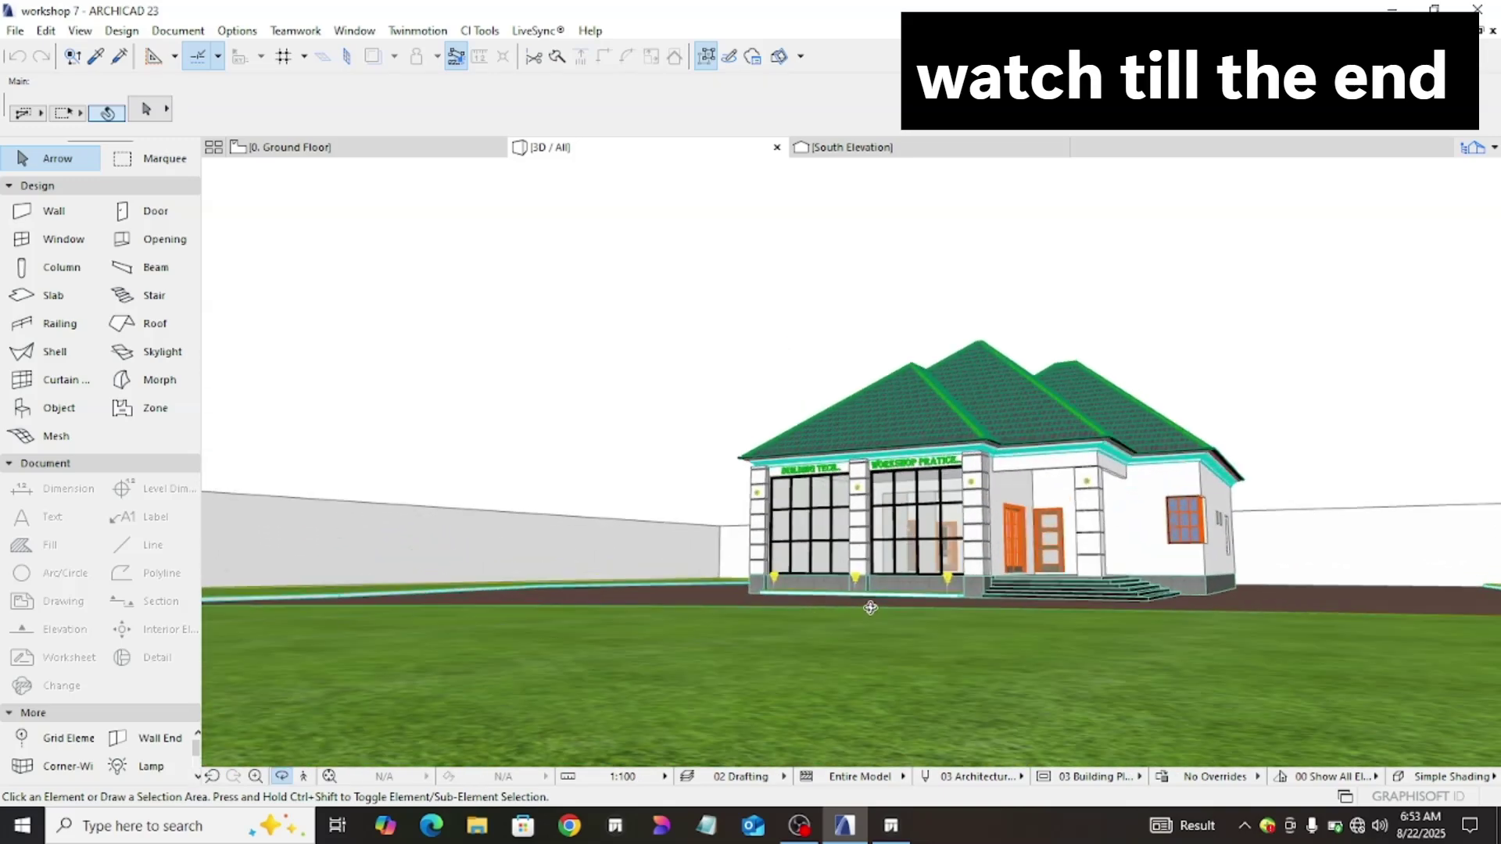
{"action": "left_click_drag", "start_coordinate": [870, 607], "coordinate": [1083, 625]}
{"action": "scroll", "coordinate": [899, 560], "scroll_direction": "up", "scroll_amount": 3}
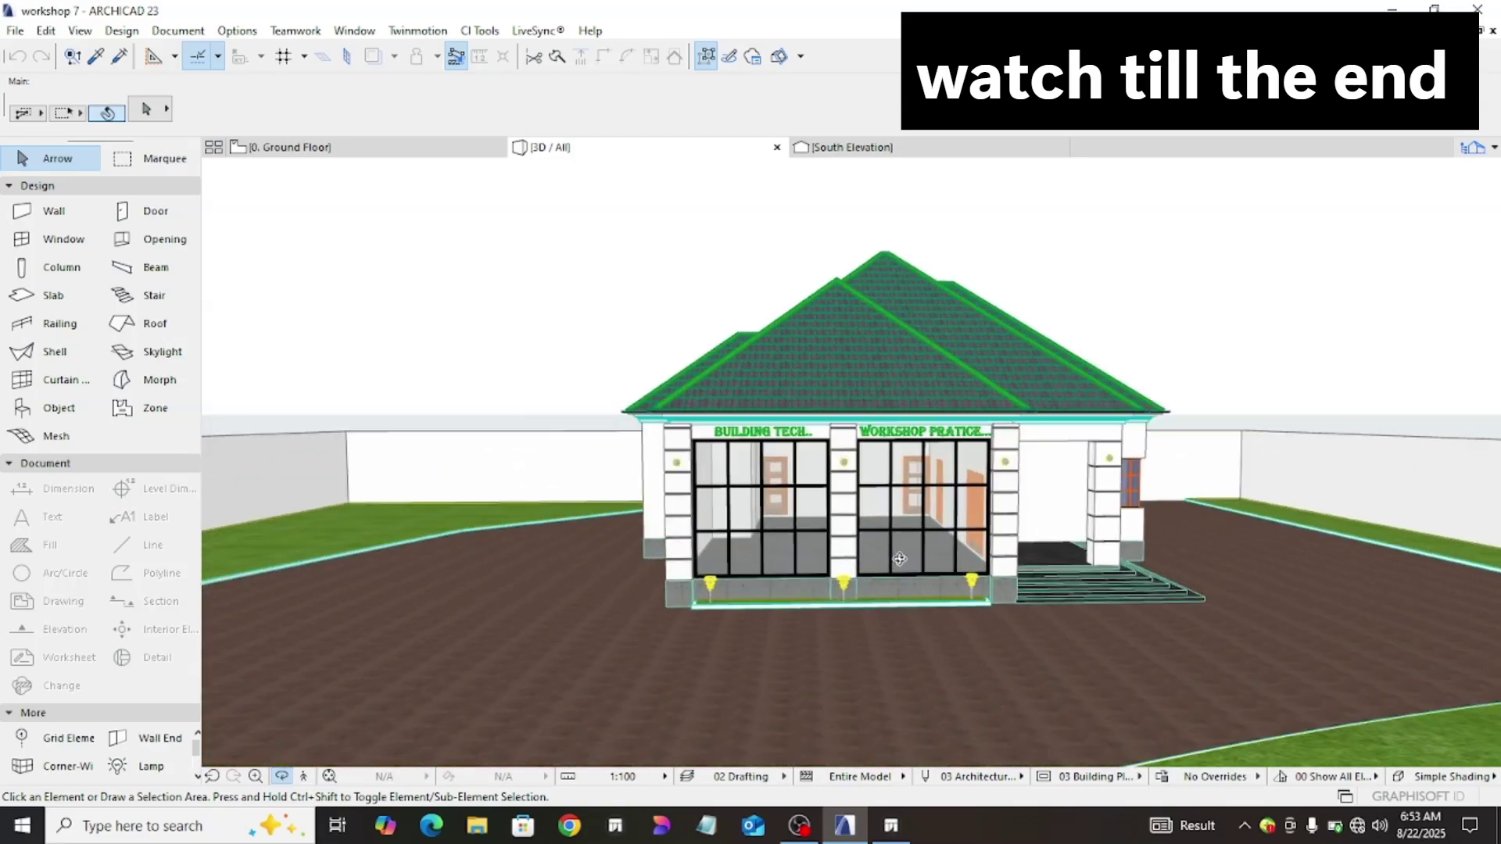
{"action": "left_click_drag", "start_coordinate": [860, 544], "coordinate": [803, 523]}
{"action": "scroll", "coordinate": [802, 523], "scroll_direction": "up", "scroll_amount": 2}
{"action": "left_click_drag", "start_coordinate": [1054, 430], "coordinate": [782, 496]}
{"action": "scroll", "coordinate": [782, 496], "scroll_direction": "down", "scroll_amount": 4}
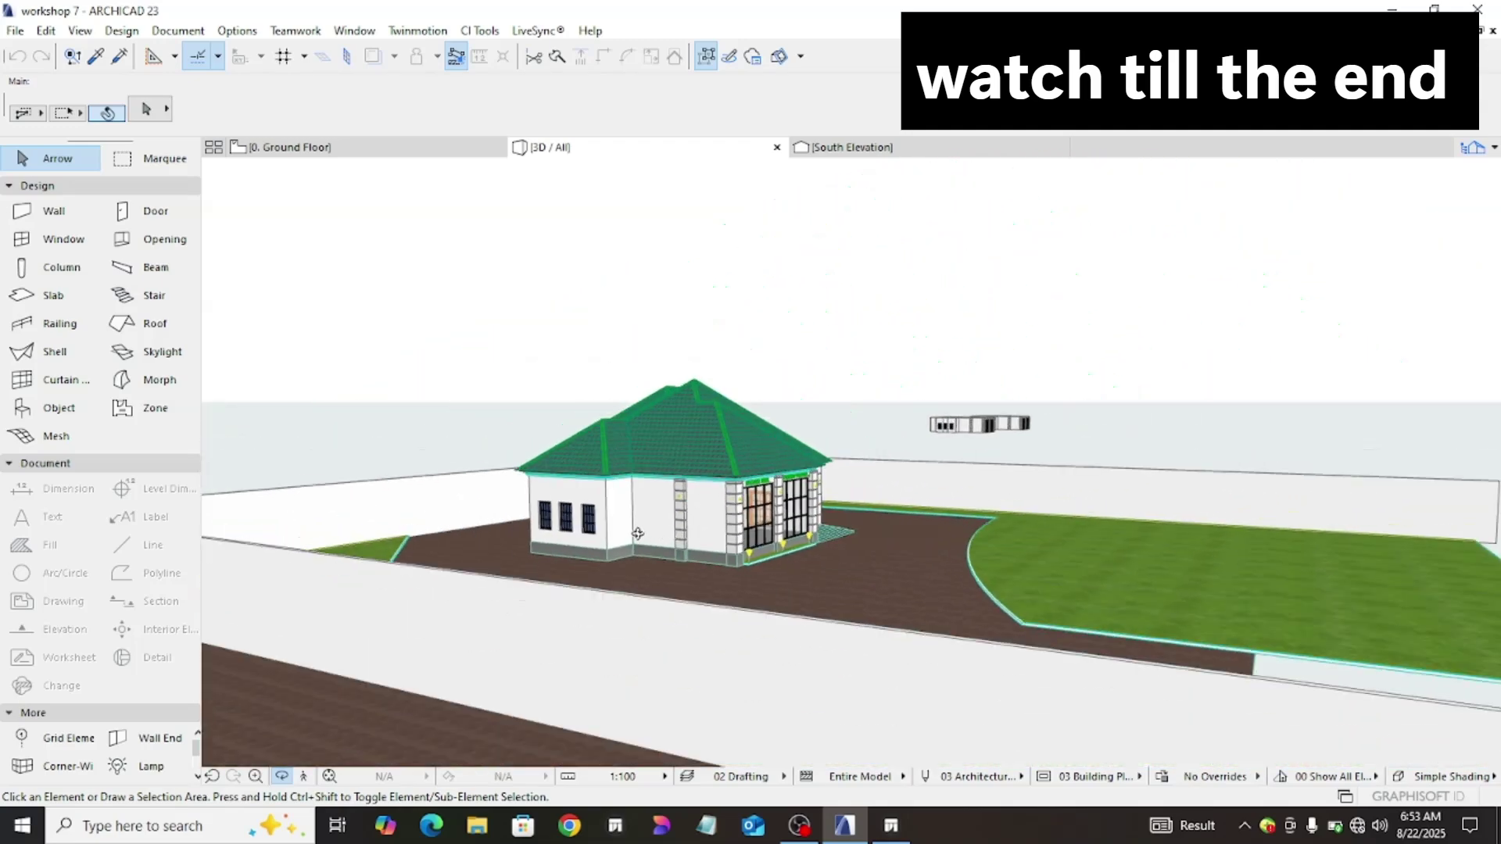
{"action": "middle_click_drag", "start_coordinate": [852, 462], "coordinate": [1042, 535], "text": "shift"}
{"action": "left_click_drag", "start_coordinate": [1042, 535], "coordinate": [659, 560]}
{"action": "scroll", "coordinate": [920, 538], "scroll_direction": "up", "scroll_amount": 8}
{"action": "scroll", "coordinate": [920, 538], "scroll_direction": "down", "scroll_amount": 3}
{"action": "middle_click_drag", "start_coordinate": [658, 560], "coordinate": [945, 563]}
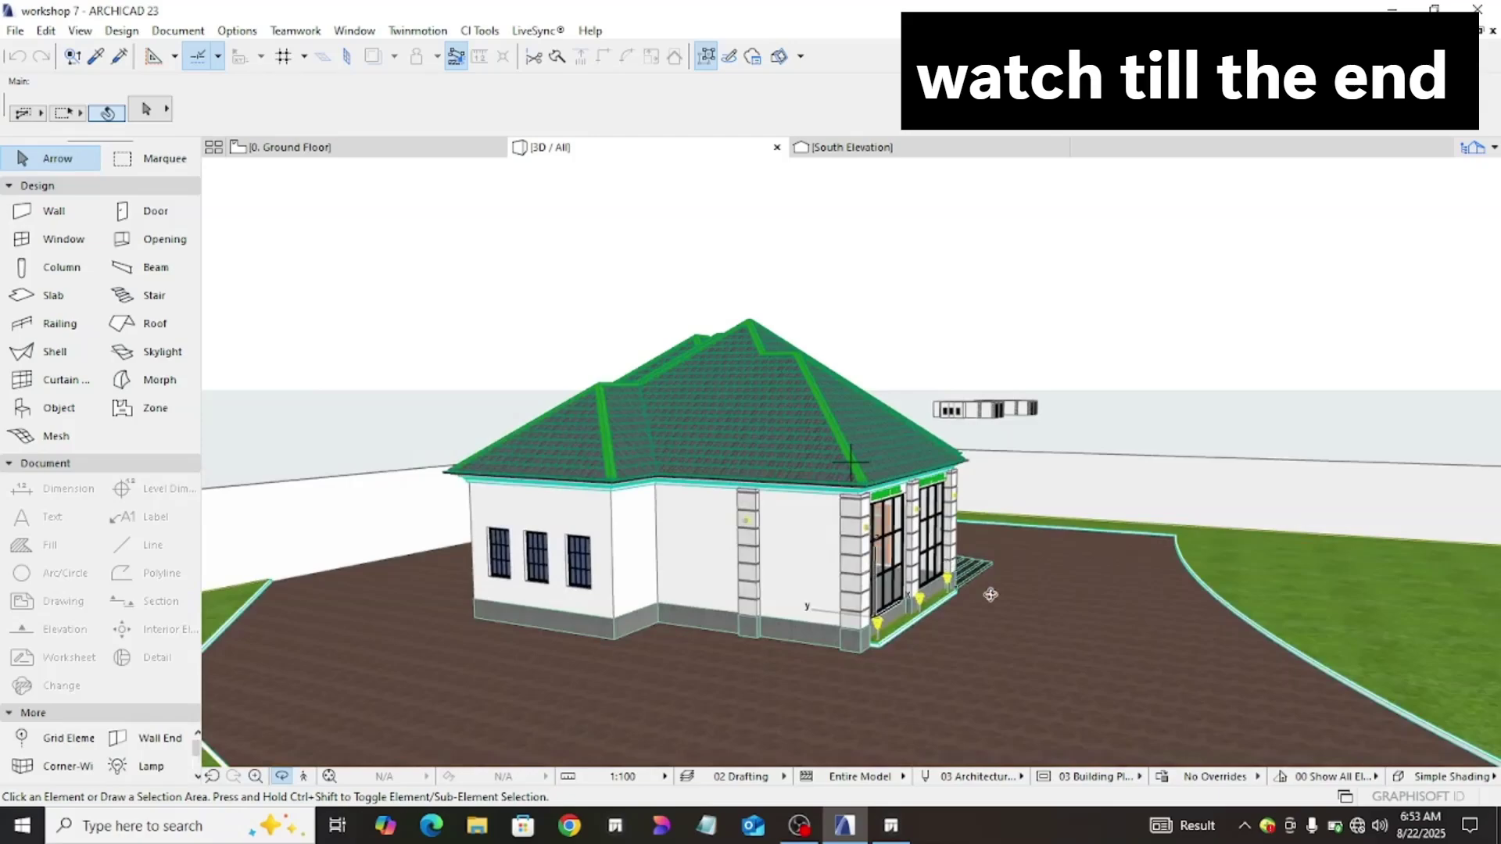
{"action": "left_click_drag", "start_coordinate": [989, 595], "coordinate": [560, 590]}
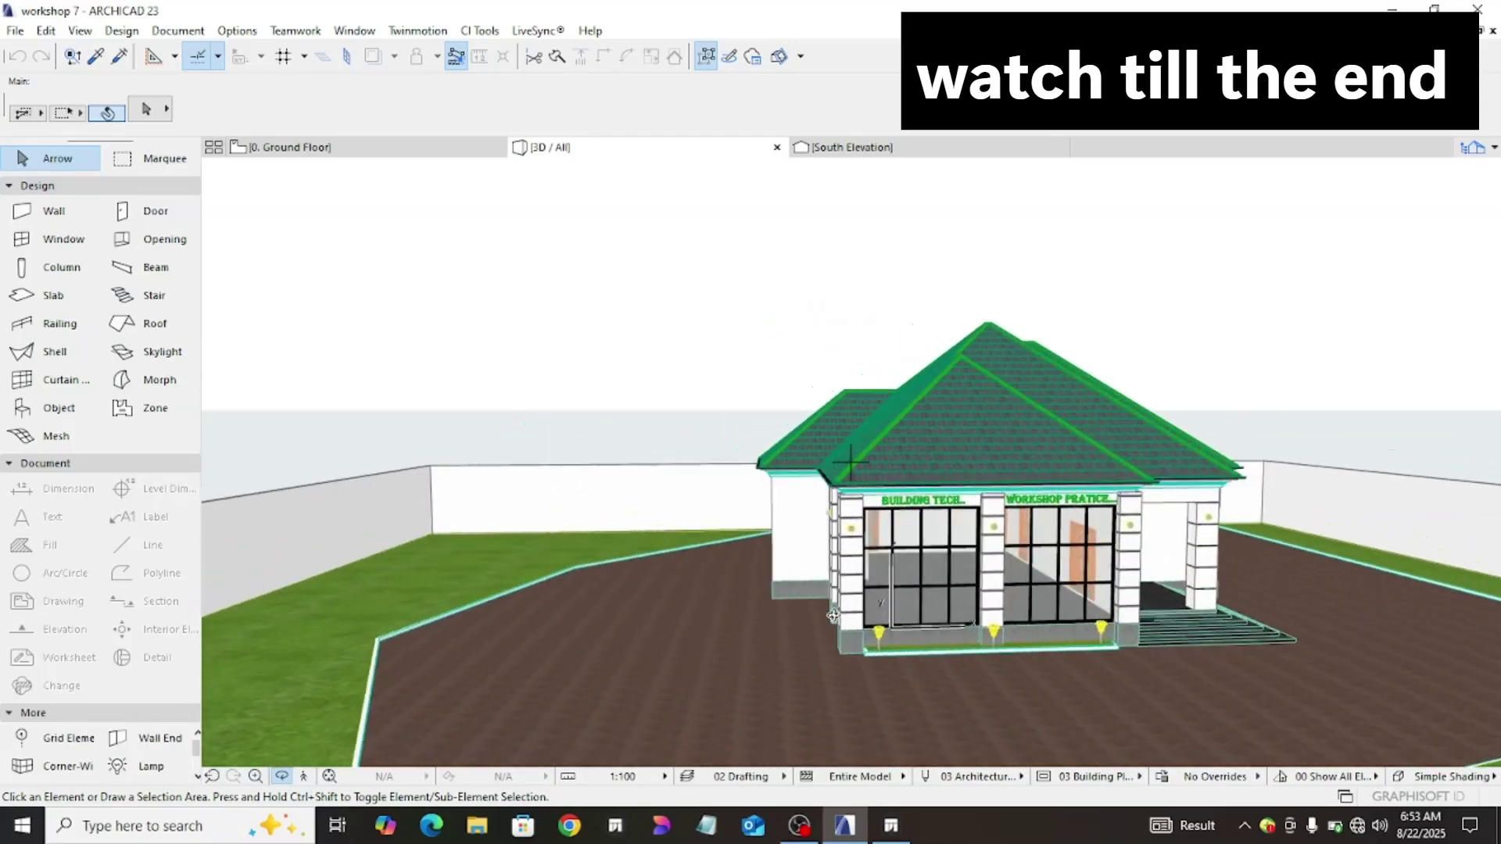
{"action": "scroll", "coordinate": [821, 617], "scroll_direction": "up", "scroll_amount": 3}
{"action": "scroll", "coordinate": [789, 620], "scroll_direction": "down", "scroll_amount": 5}
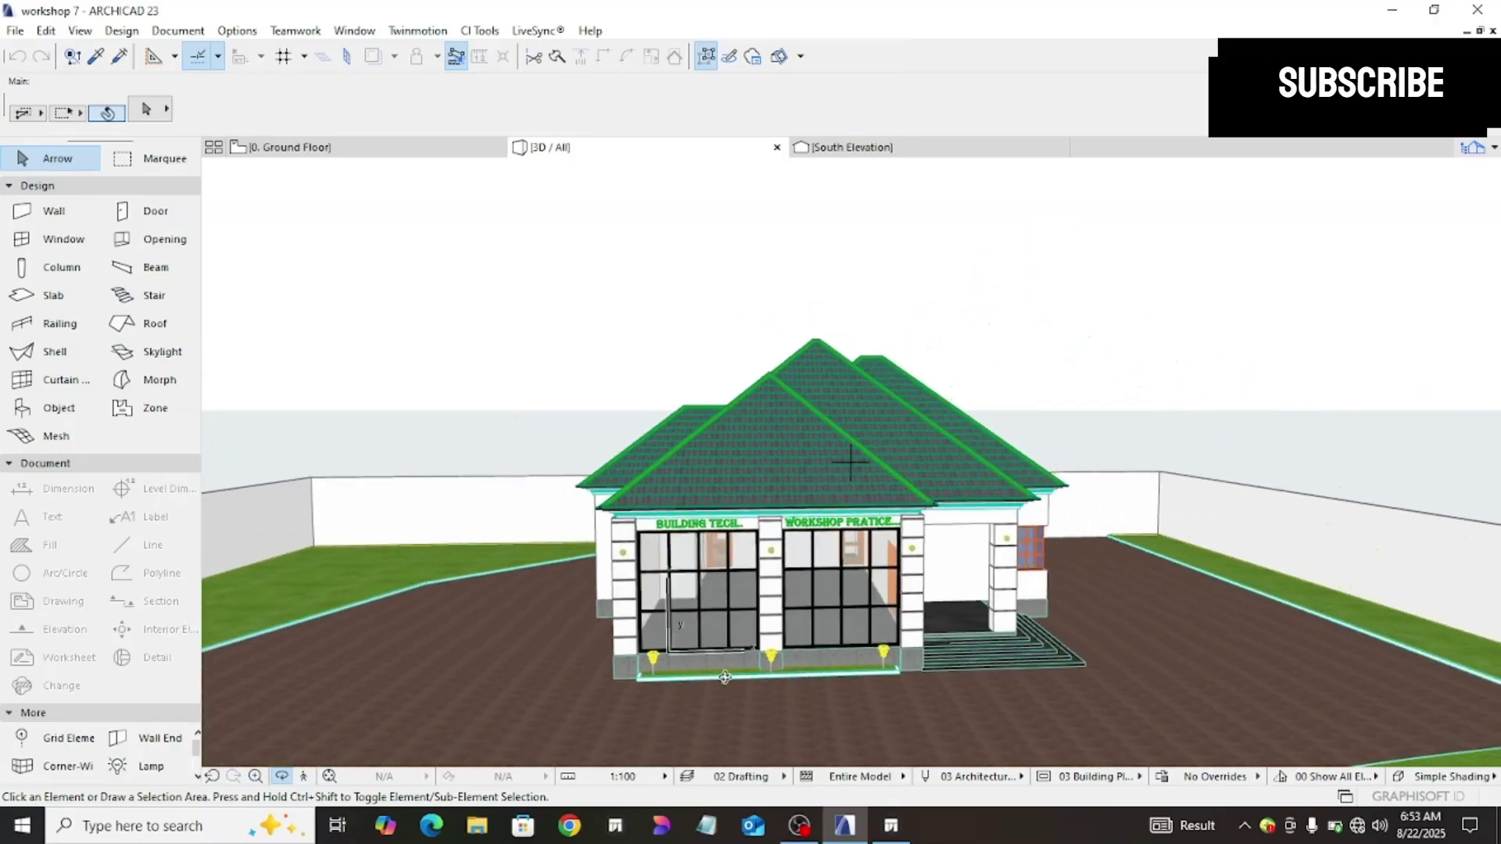
{"action": "scroll", "coordinate": [875, 618], "scroll_direction": "up", "scroll_amount": 2}
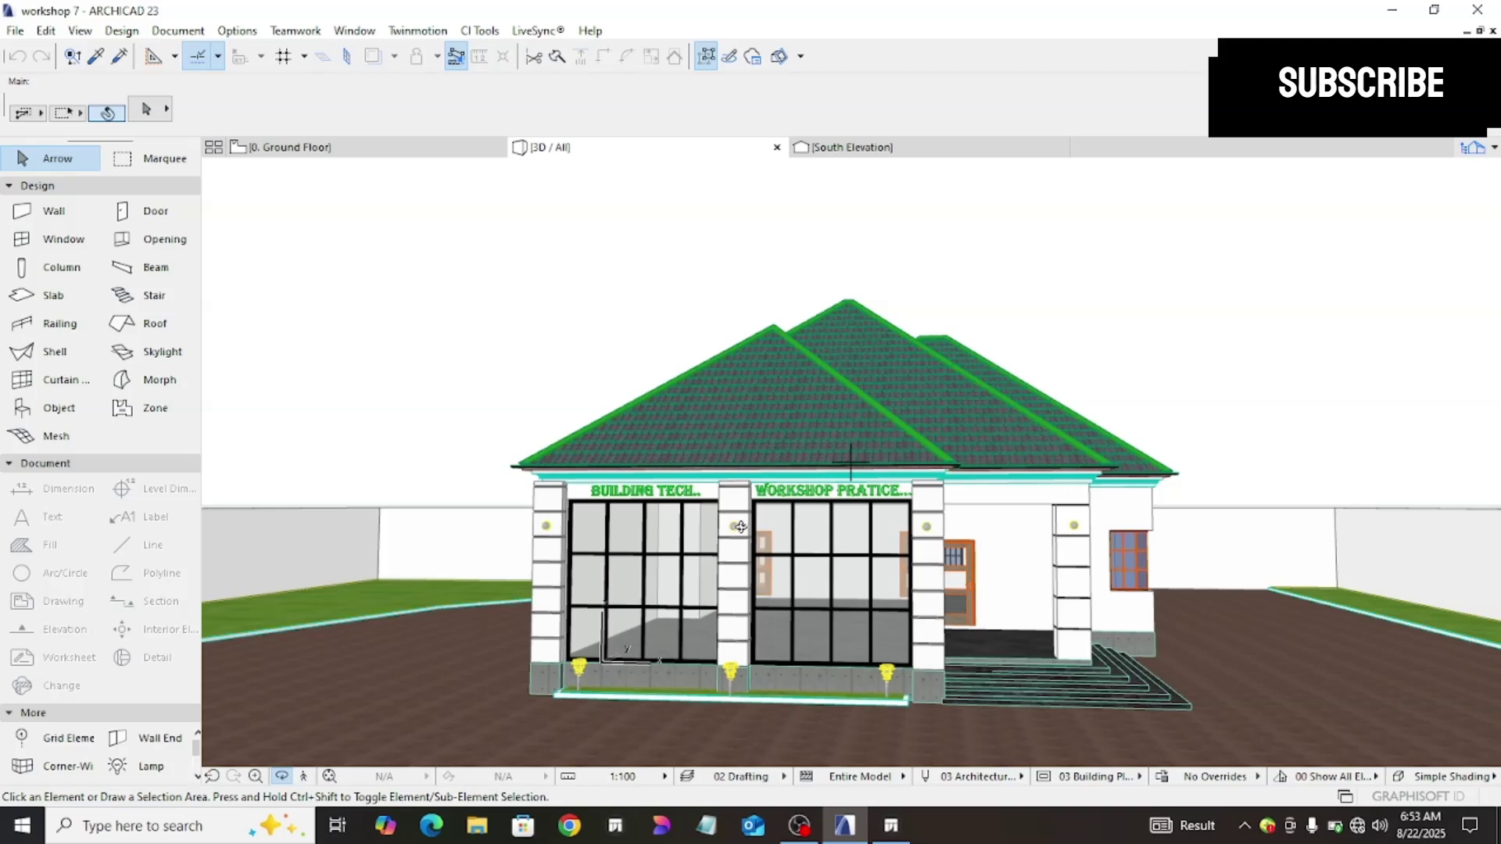
{"action": "scroll", "coordinate": [740, 528], "scroll_direction": "down", "scroll_amount": 1}
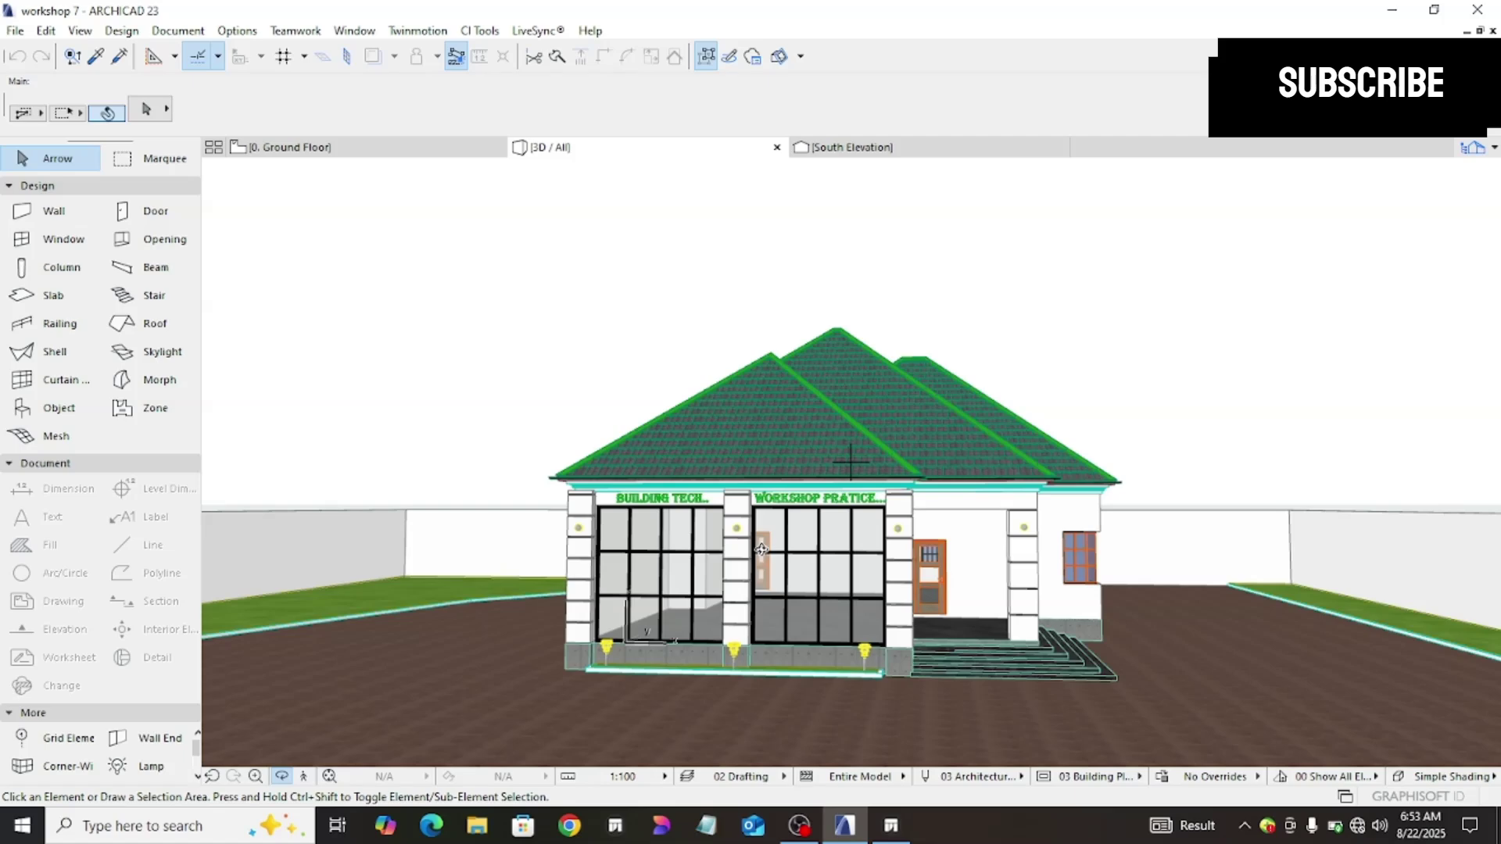
{"action": "left_click_drag", "start_coordinate": [758, 547], "coordinate": [796, 571]}
{"action": "scroll", "coordinate": [804, 612], "scroll_direction": "up", "scroll_amount": 2}
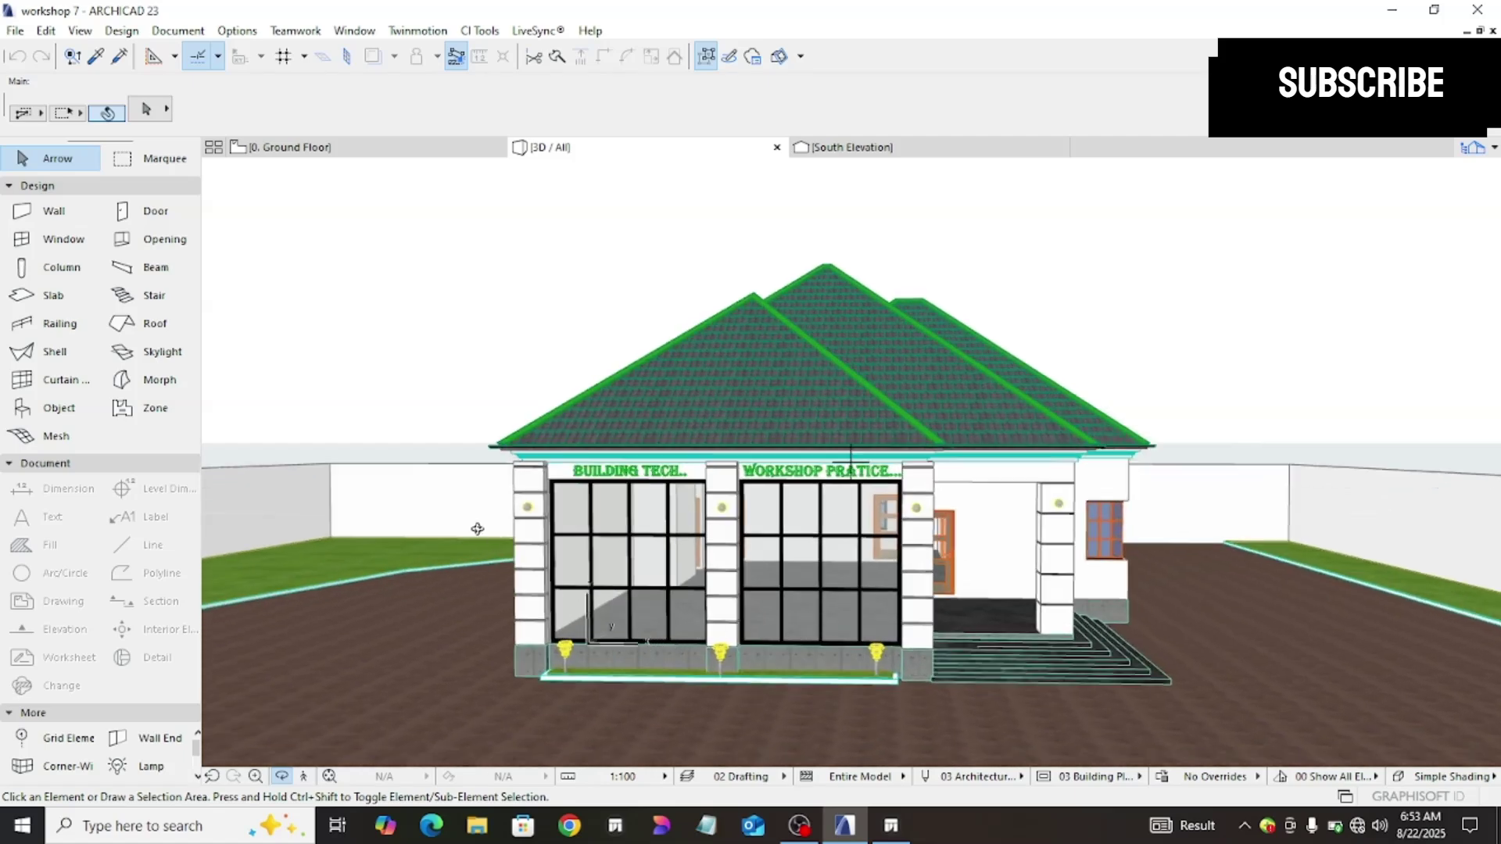
Step: Switch to Twinmotion and review the saved images w2, w3, w4 and w11 of the workshop
{"action": "left_click", "coordinate": [417, 30]}
{"action": "left_click", "coordinate": [428, 56]}
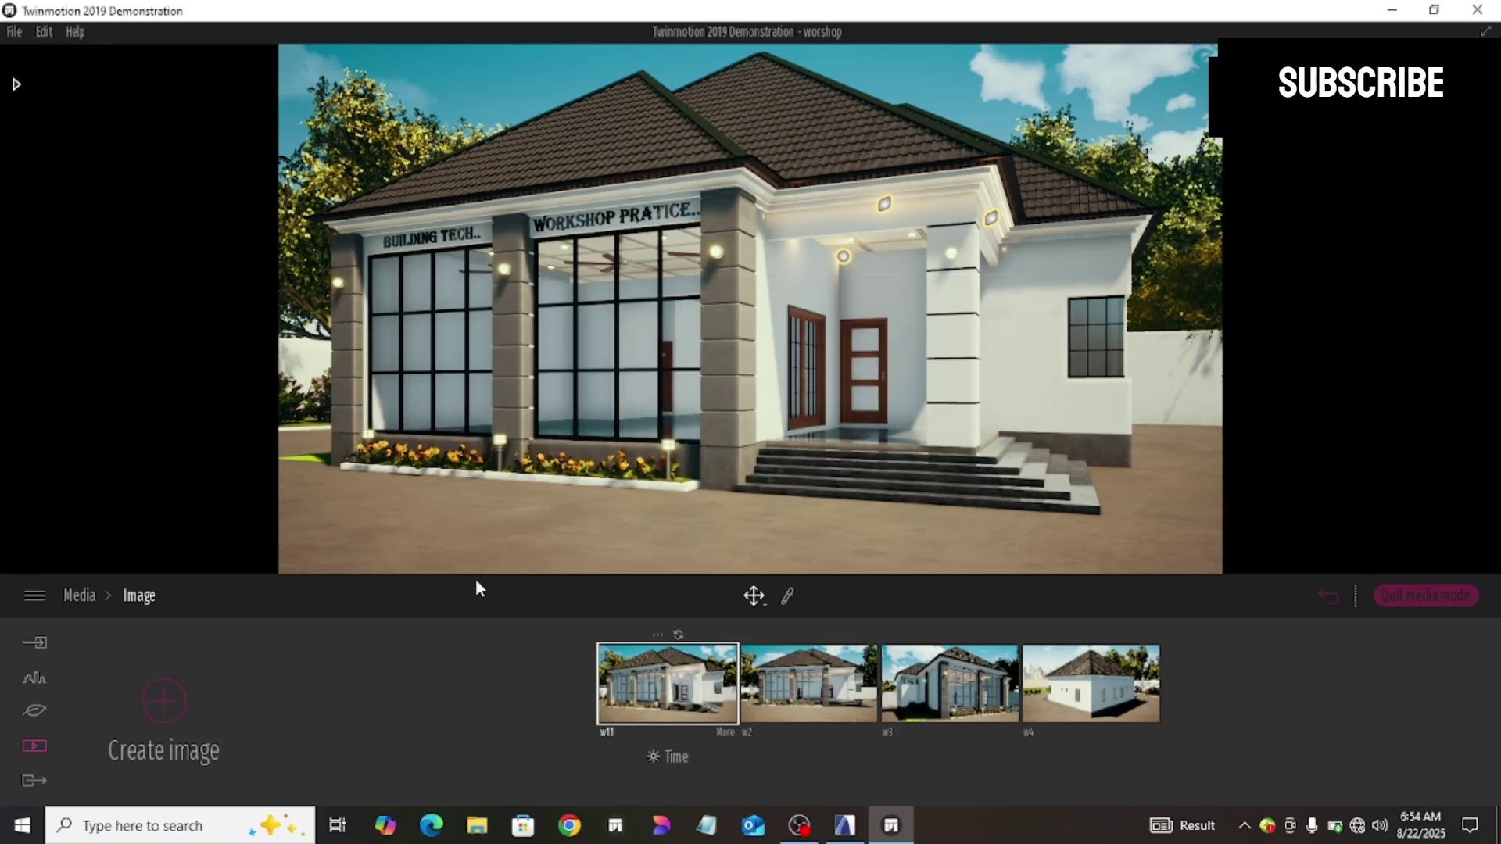
{"action": "left_click", "coordinate": [793, 702]}
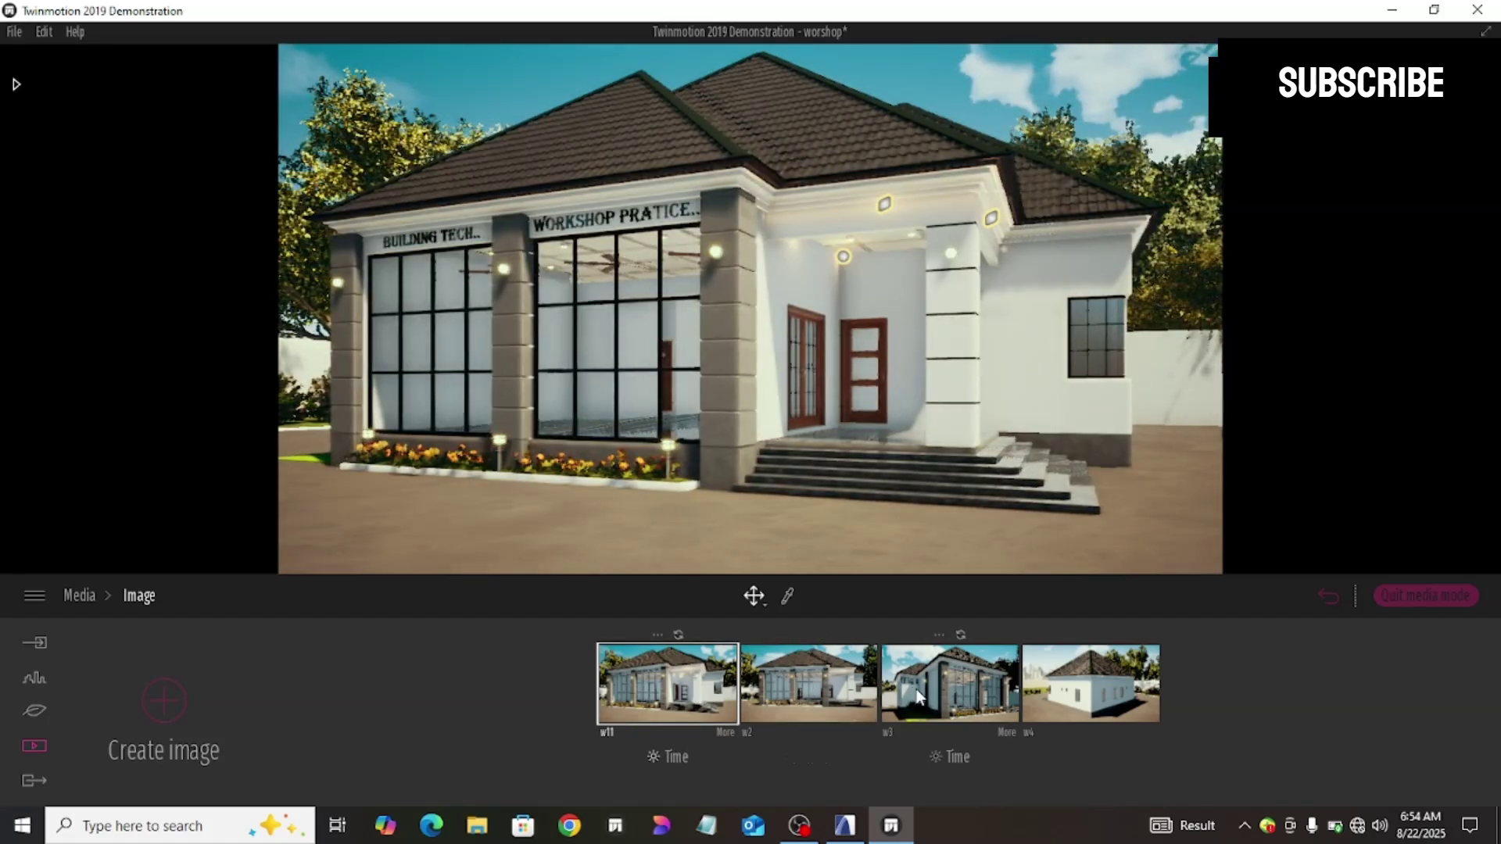
{"action": "left_click", "coordinate": [920, 698]}
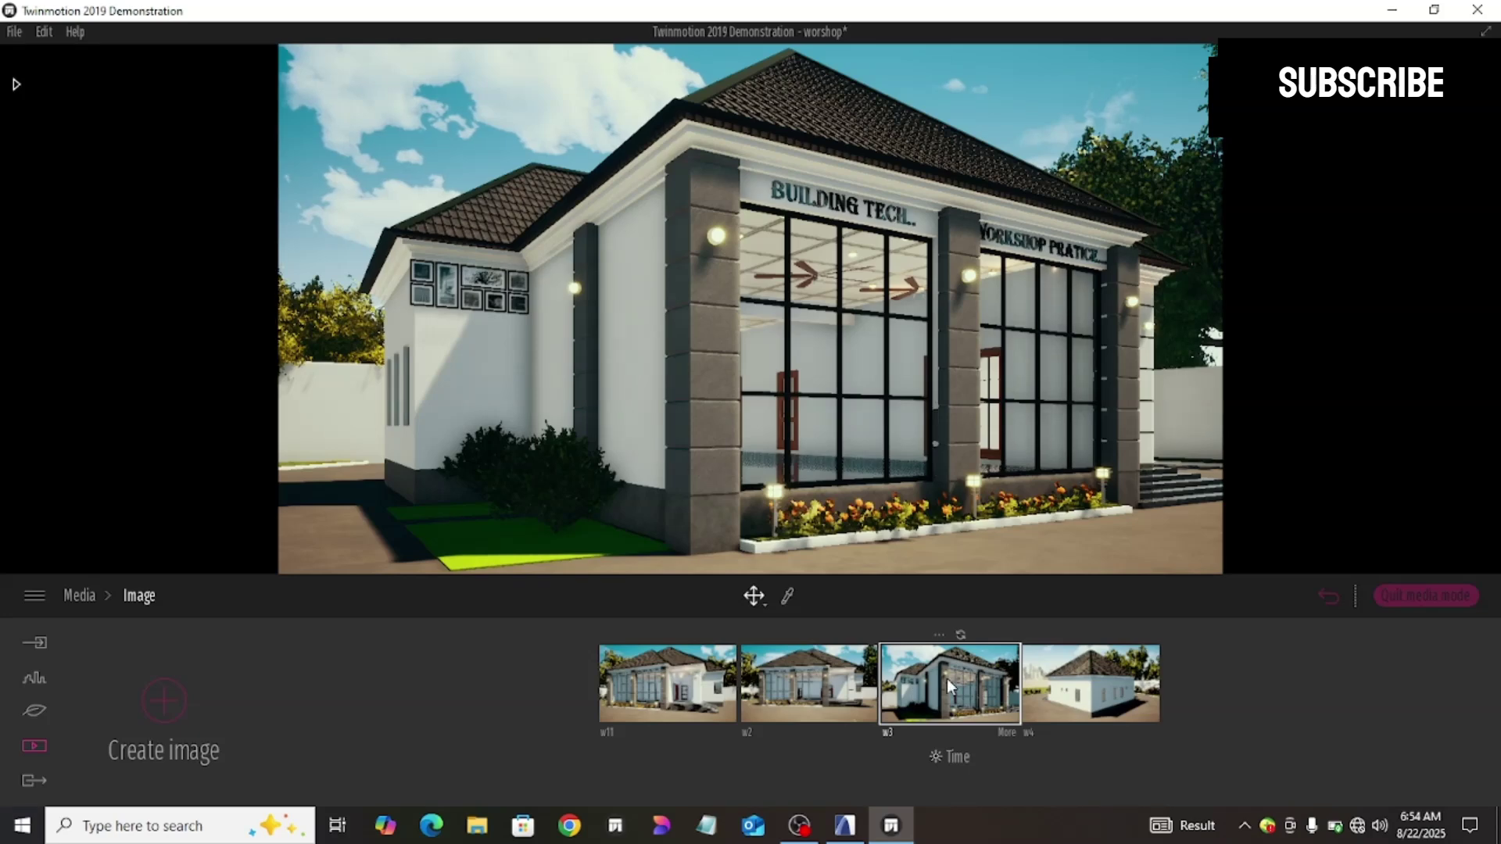
{"action": "left_click", "coordinate": [1089, 676]}
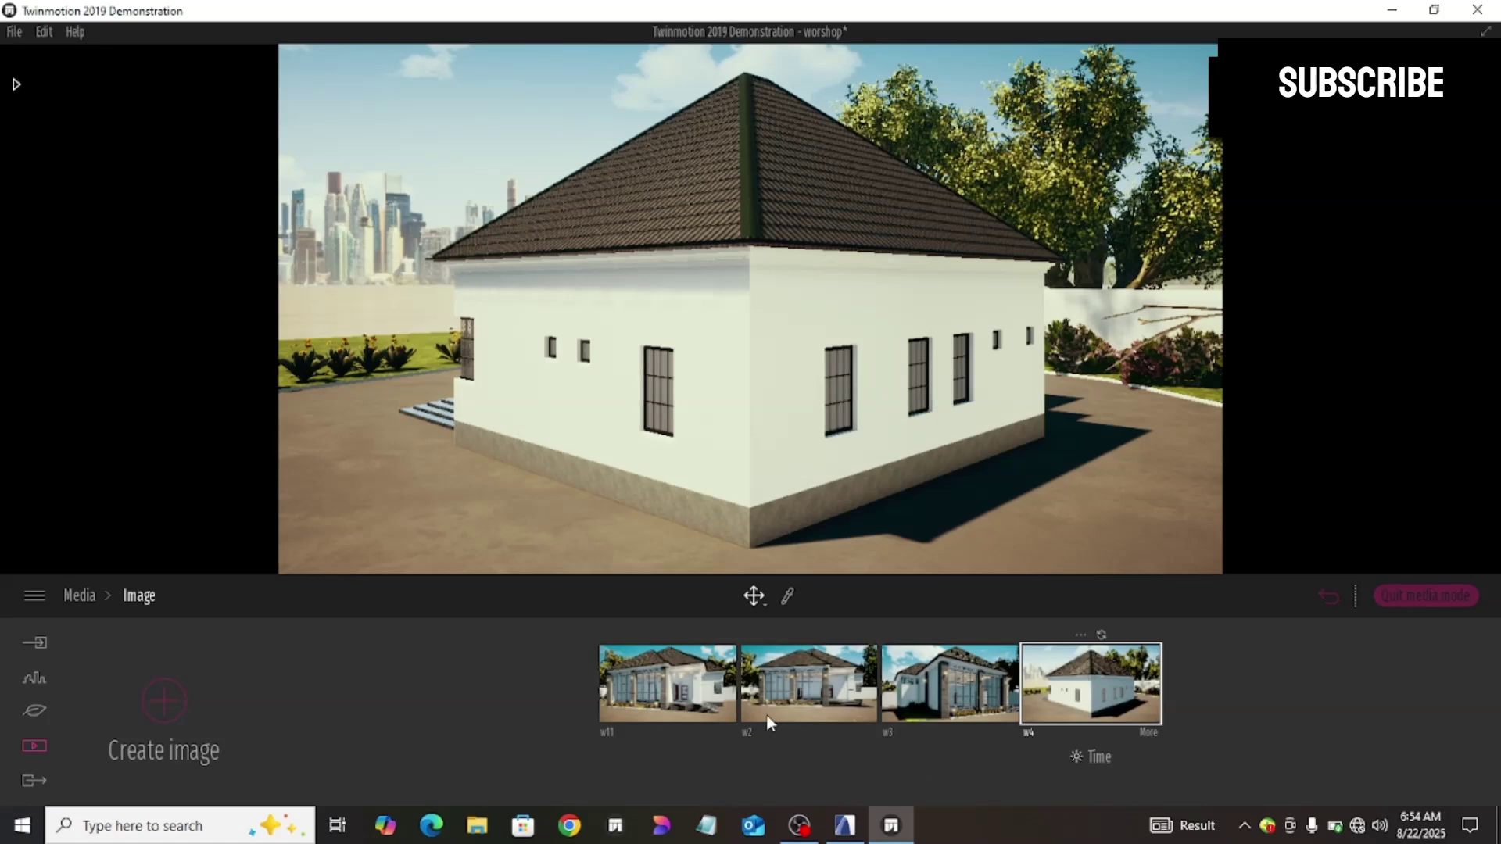
{"action": "left_click", "coordinate": [674, 685]}
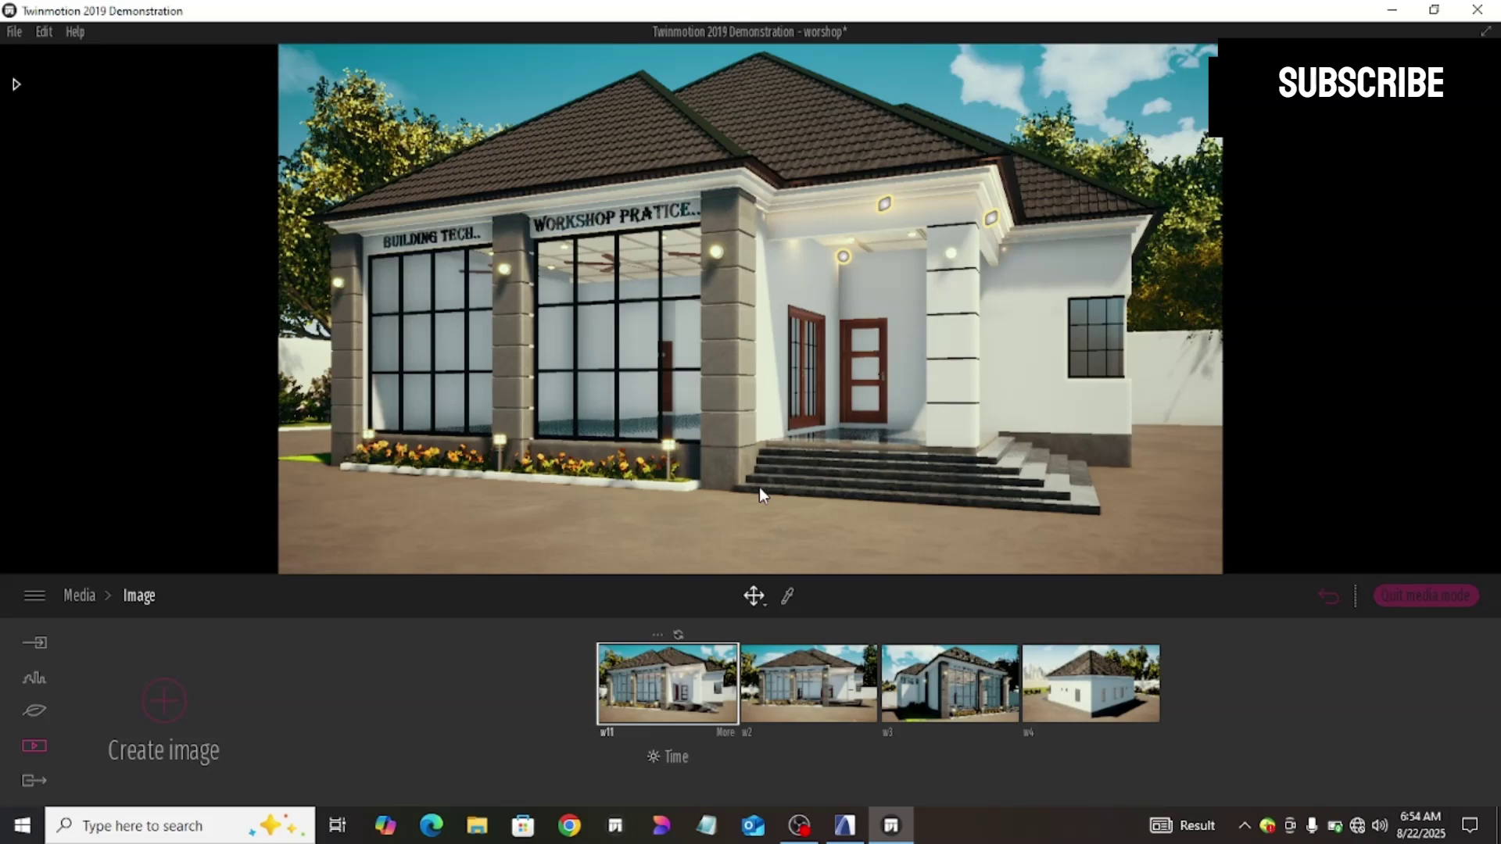
Step: Back the camera away from the w11 view to see the workshop from the front lawn behind the plants
{"action": "scroll", "coordinate": [758, 486], "scroll_direction": "down", "scroll_amount": 1}
{"action": "scroll", "coordinate": [758, 486], "scroll_direction": "down", "scroll_amount": 6}
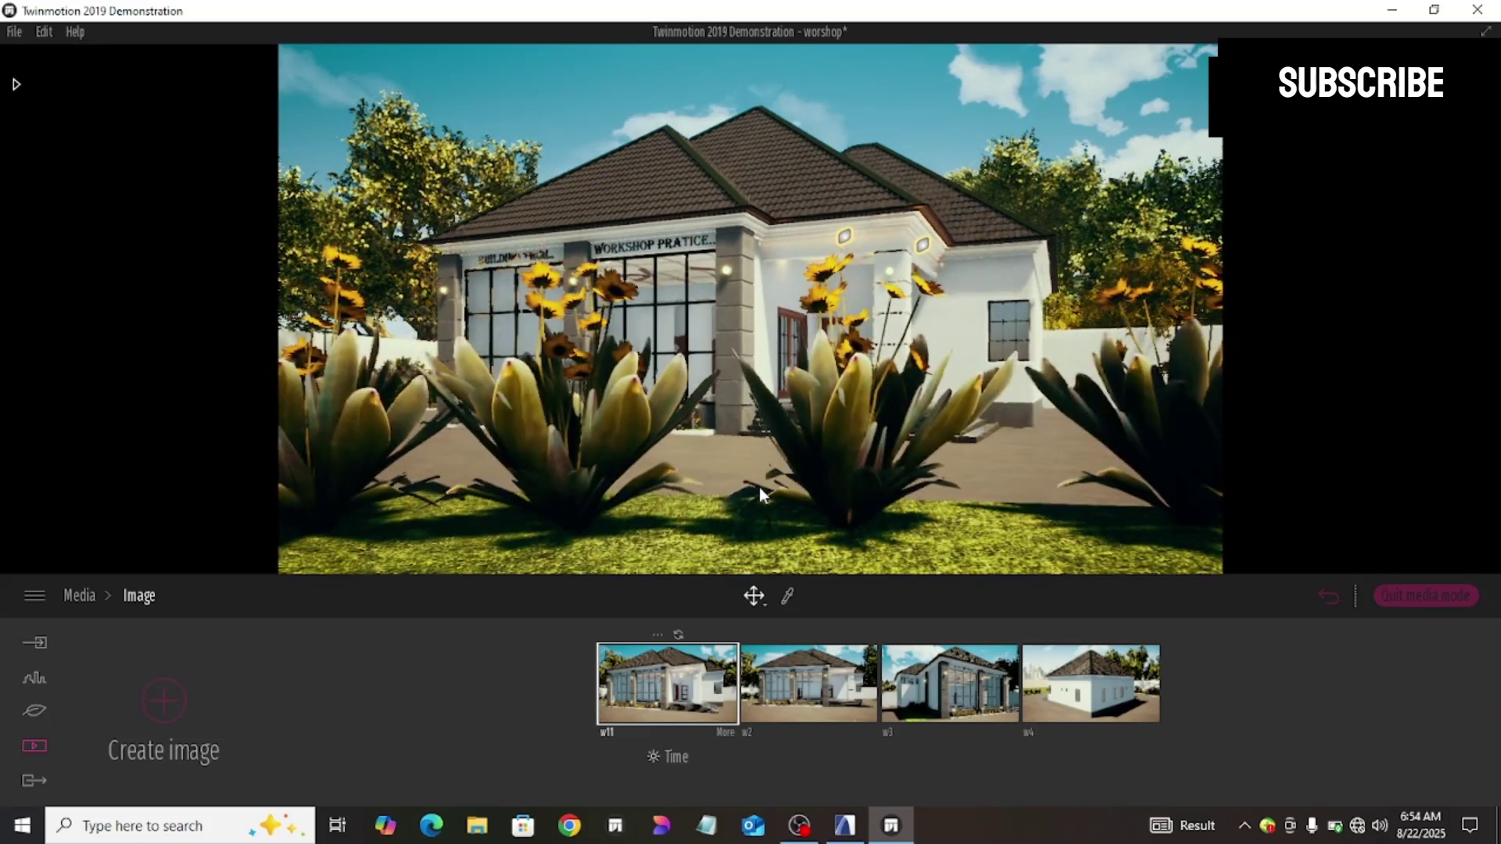
{"action": "scroll", "coordinate": [759, 486], "scroll_direction": "down", "scroll_amount": 4}
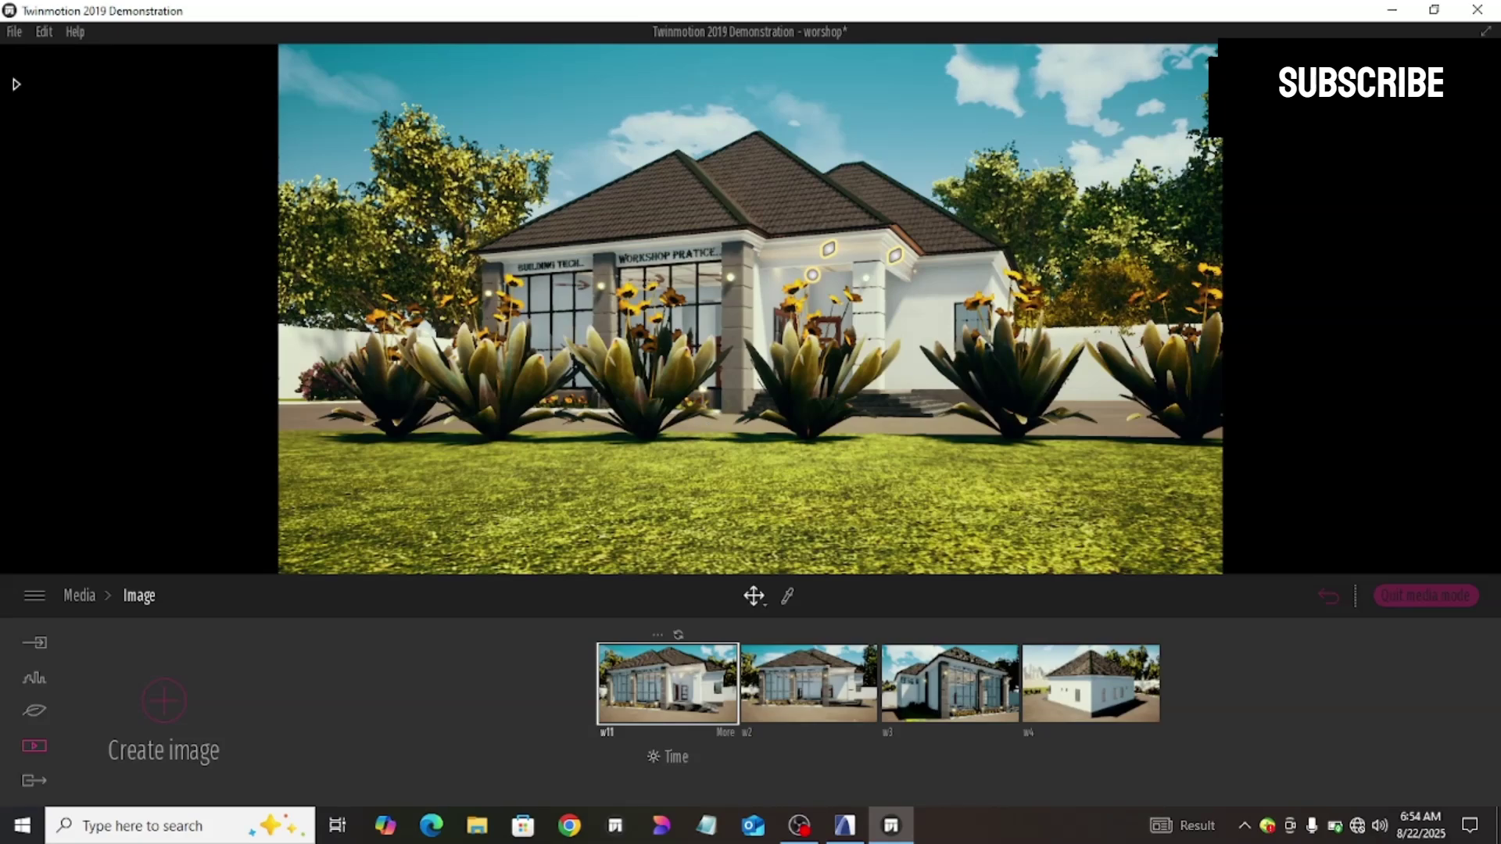
{"action": "right_click_drag", "start_coordinate": [751, 476], "coordinate": [140, 101]}
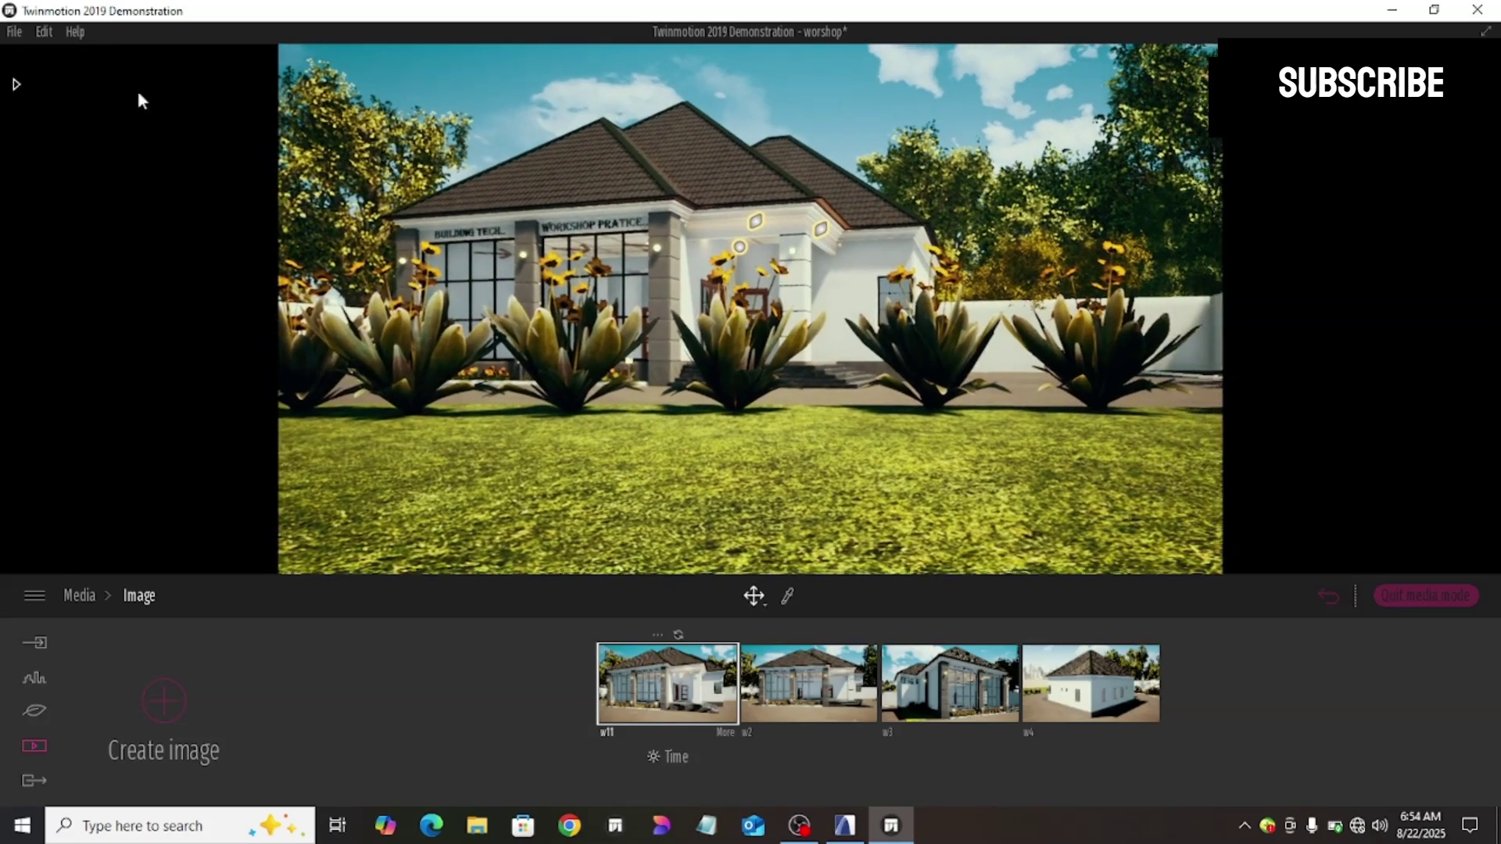
{"action": "left_click", "coordinate": [11, 32]}
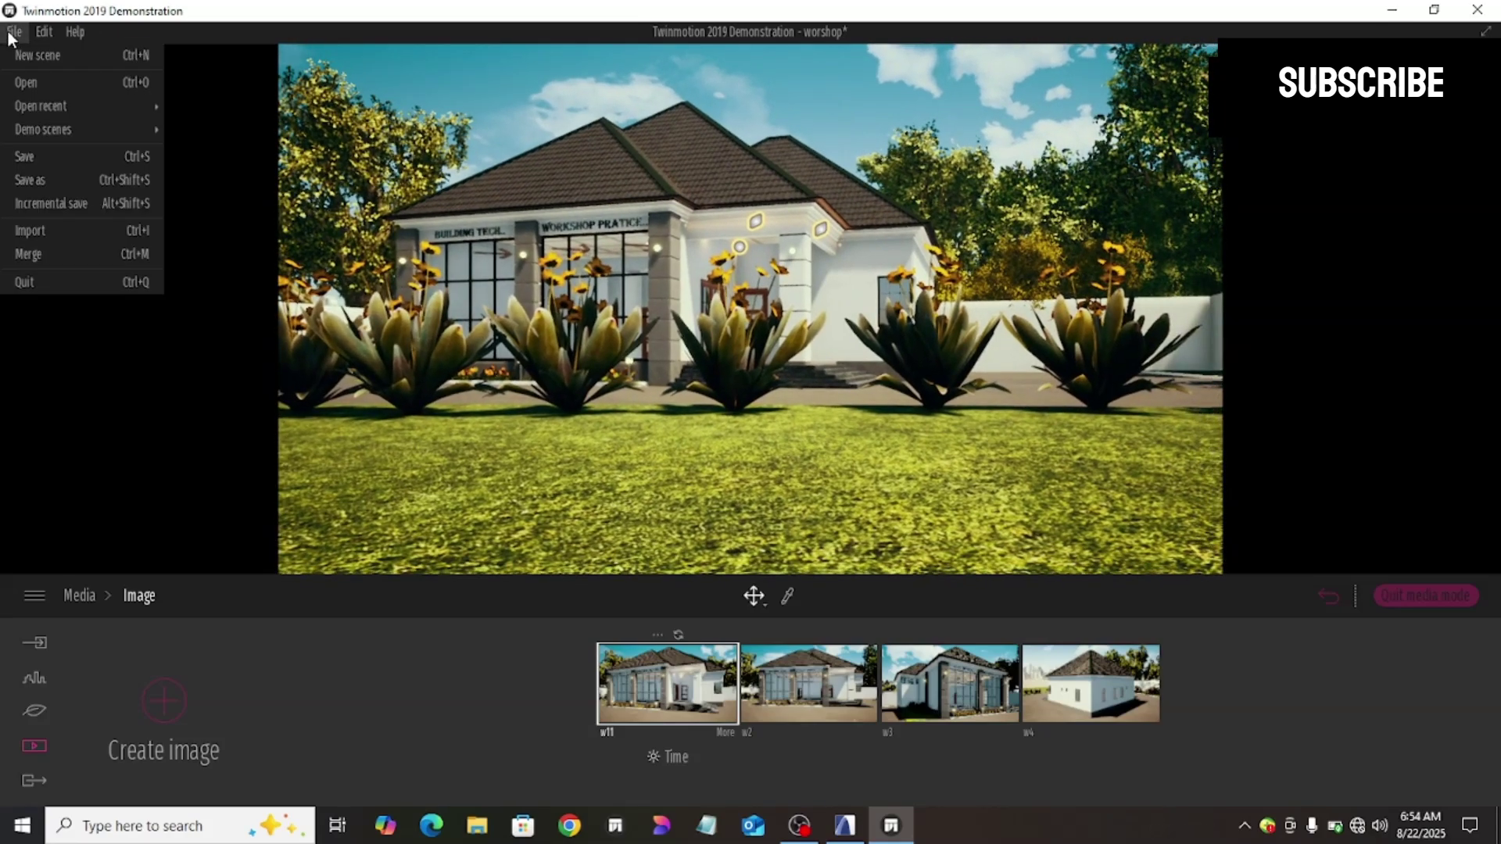
{"action": "left_click", "coordinate": [39, 81]}
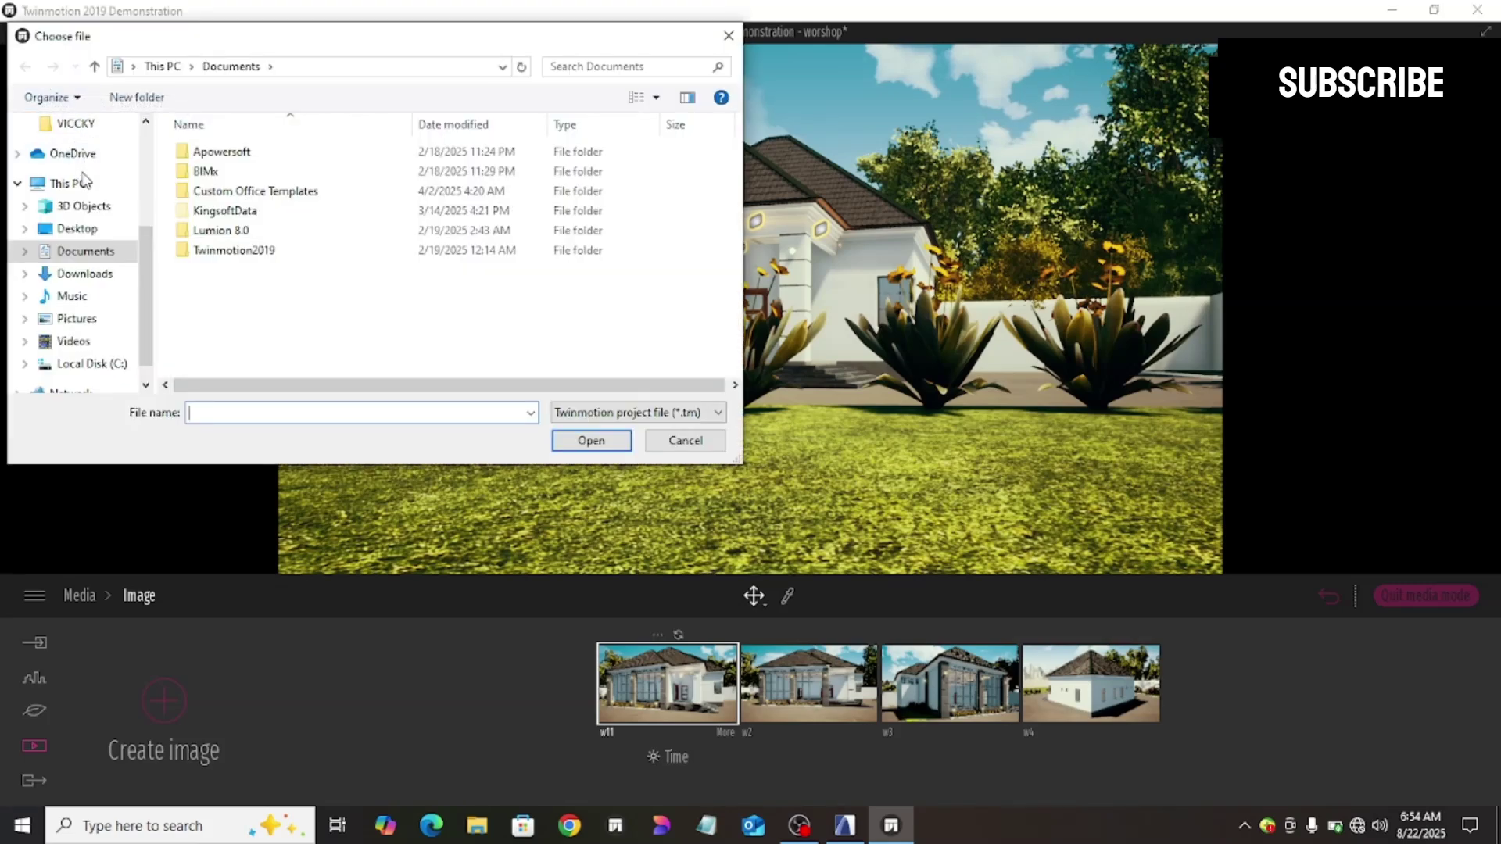
{"action": "left_click", "coordinate": [86, 229]}
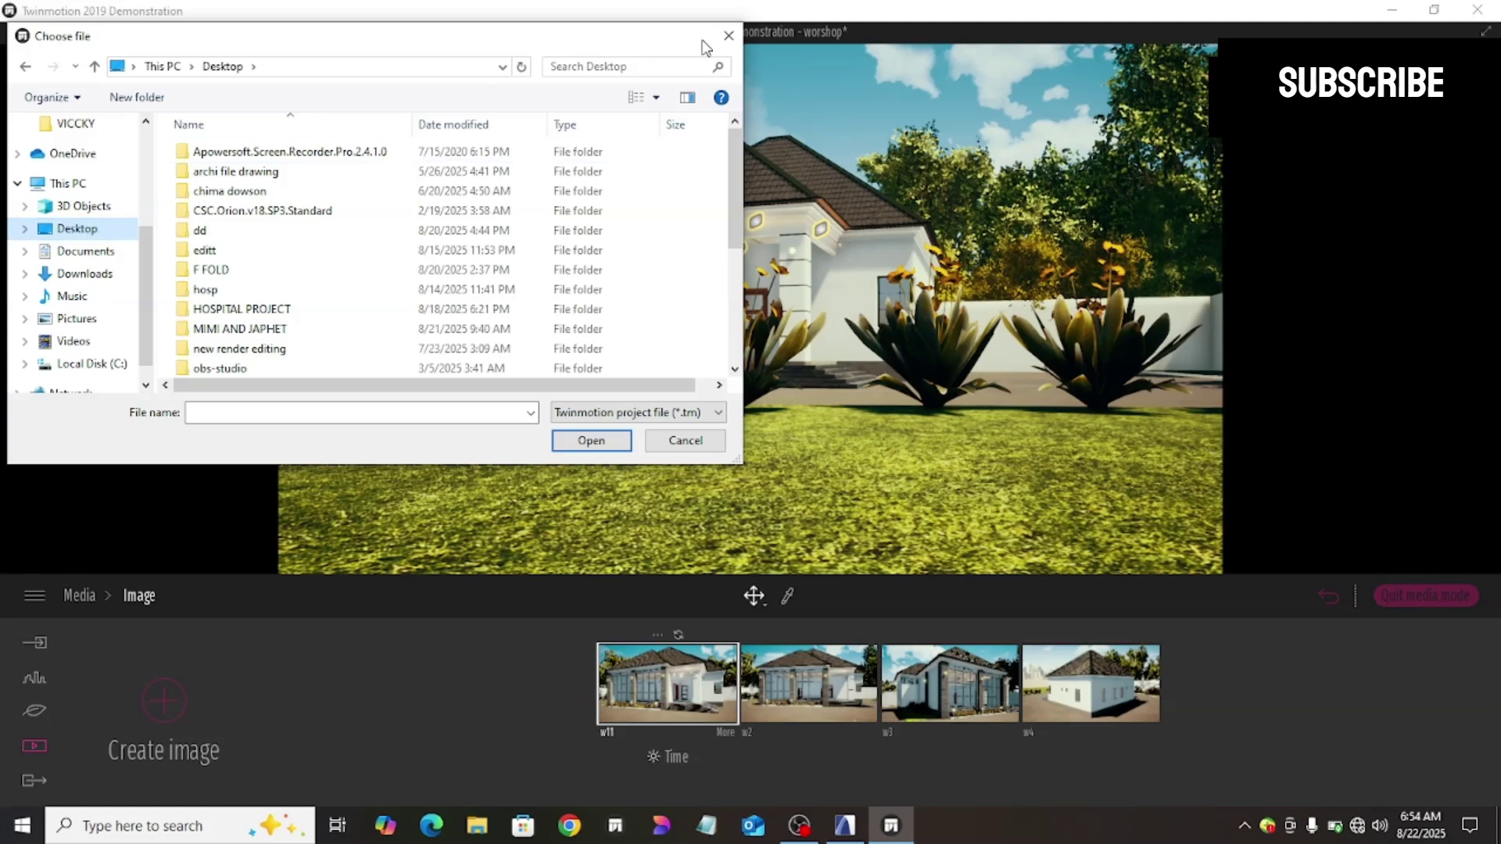
{"action": "left_click", "coordinate": [728, 35]}
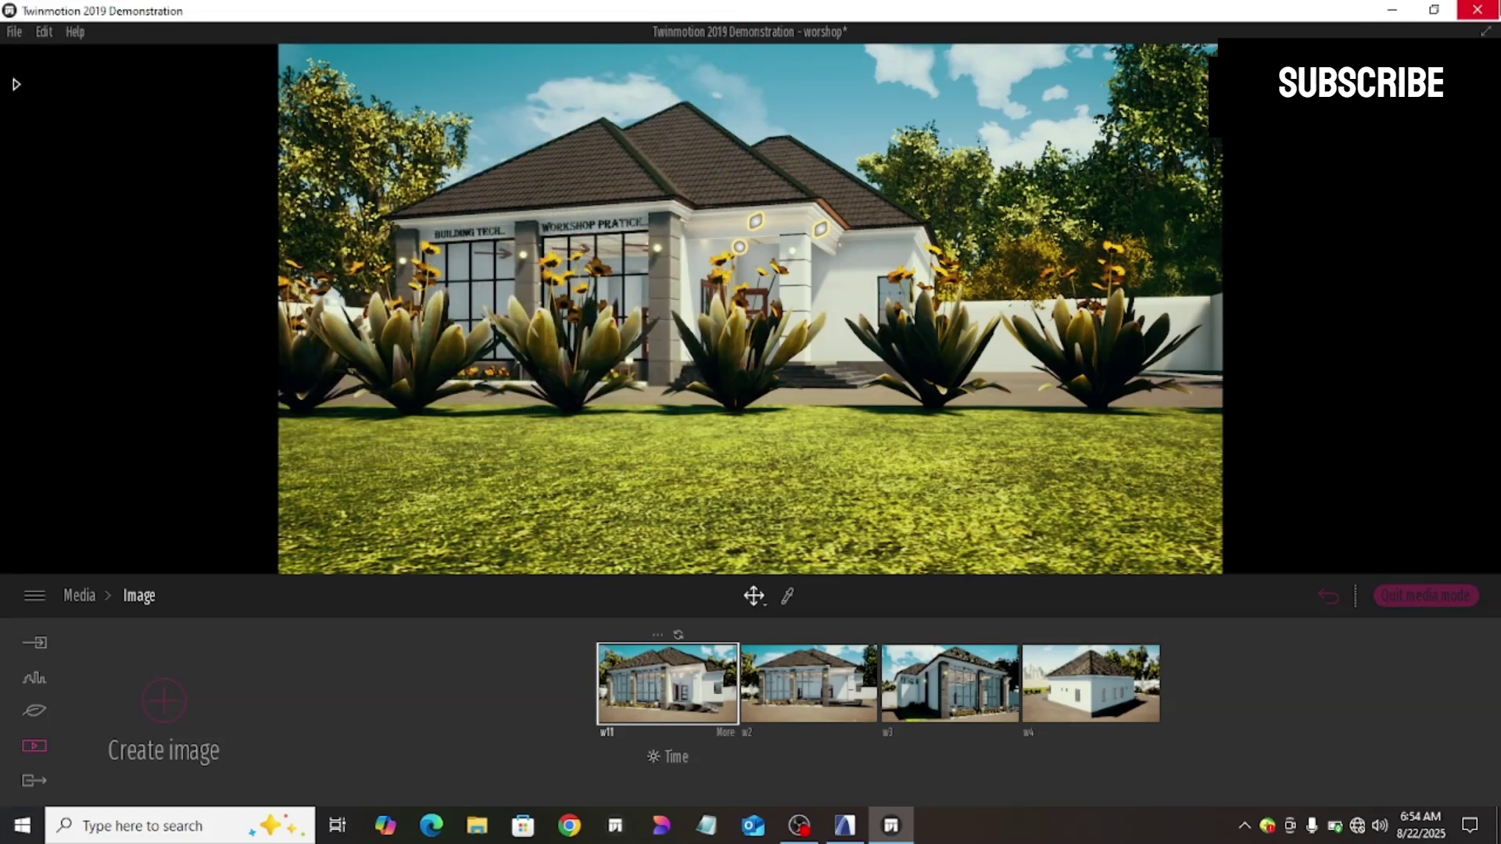
Step: Close the Twinmotion project with its changes saved, and start Twinmotion 2019 again from the desktop
{"action": "left_click", "coordinate": [1477, 10]}
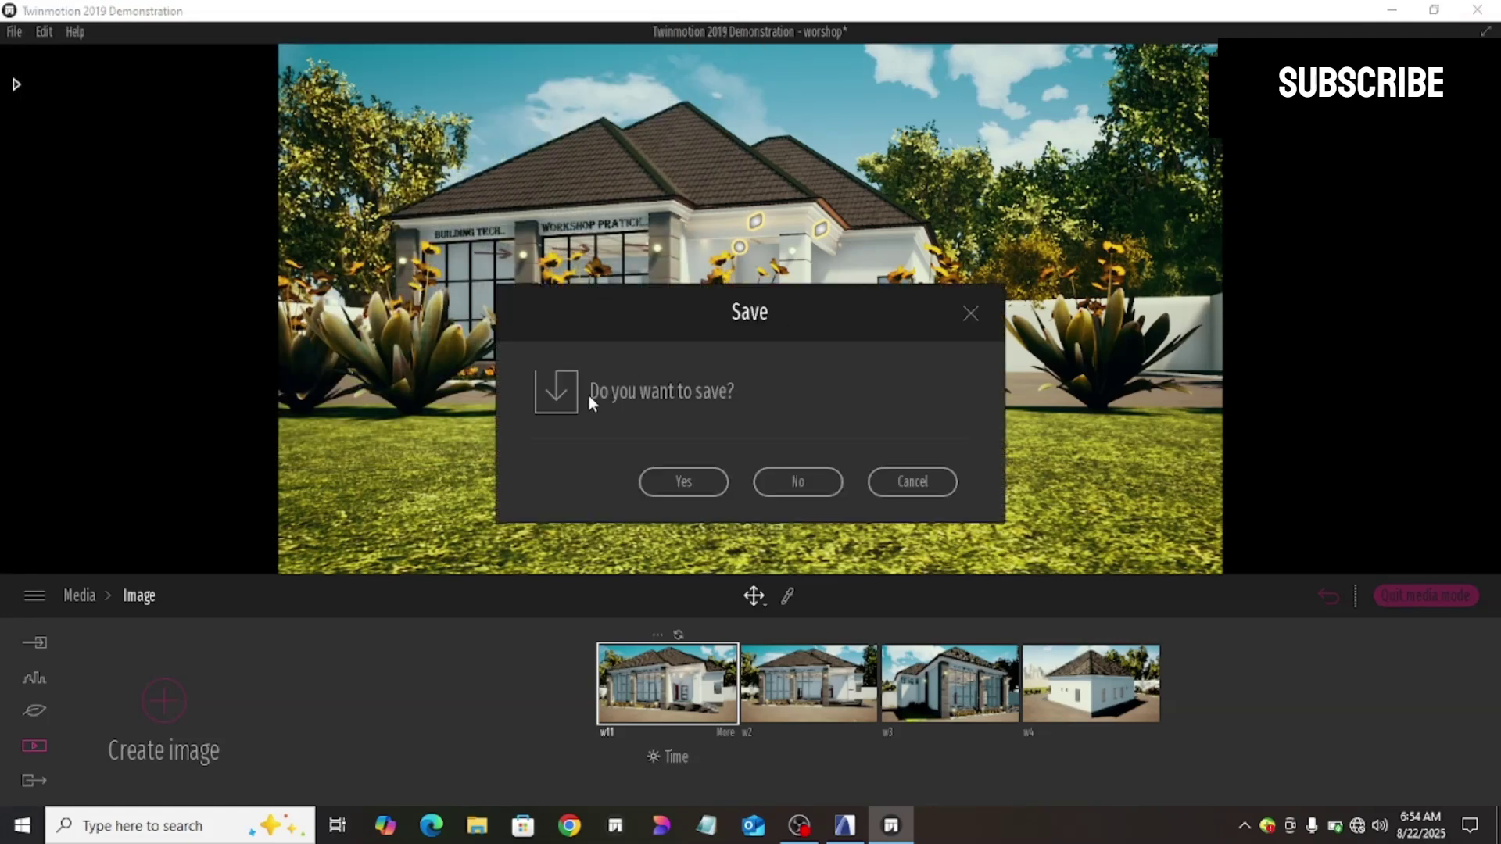
{"action": "left_click", "coordinate": [699, 491]}
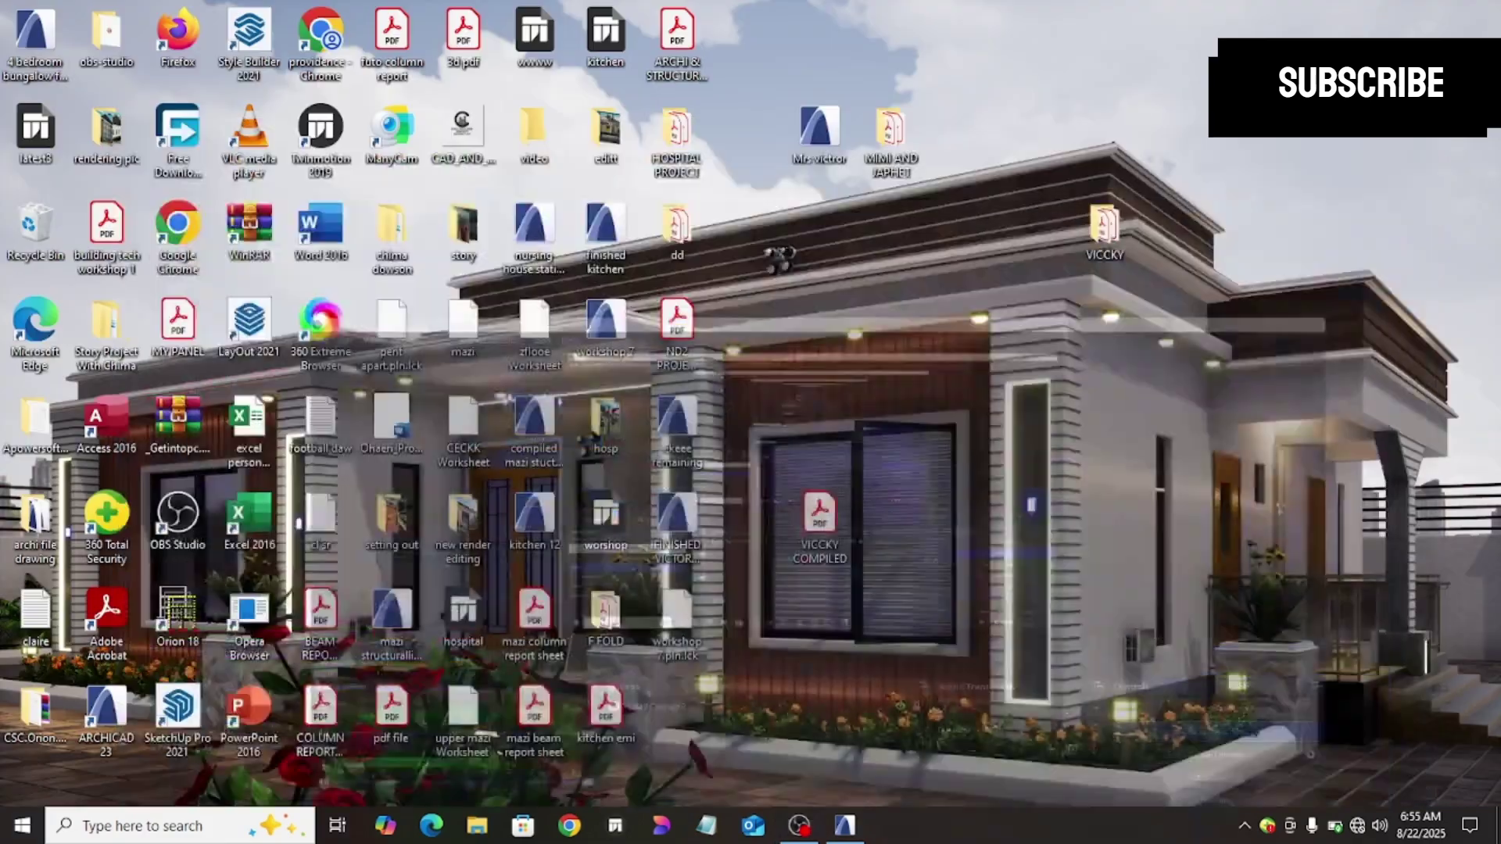
{"action": "left_click", "coordinate": [1391, 10]}
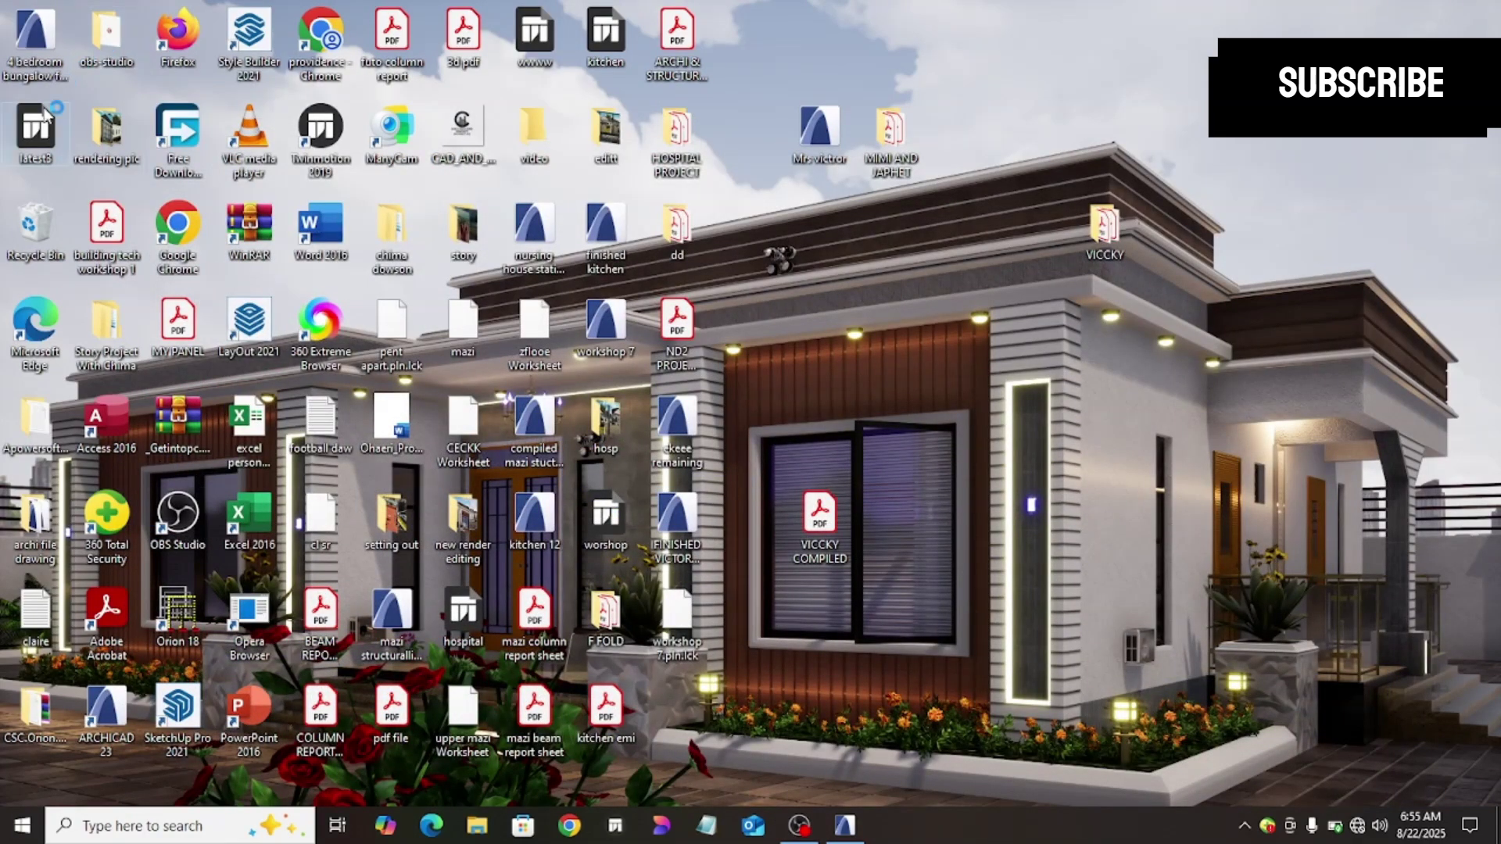
{"action": "left_click", "coordinate": [322, 125]}
Step: Switch to the workshop 7 project in ARCHICAD and show its ground floor plan
{"action": "mouse_move", "coordinate": [845, 826]}
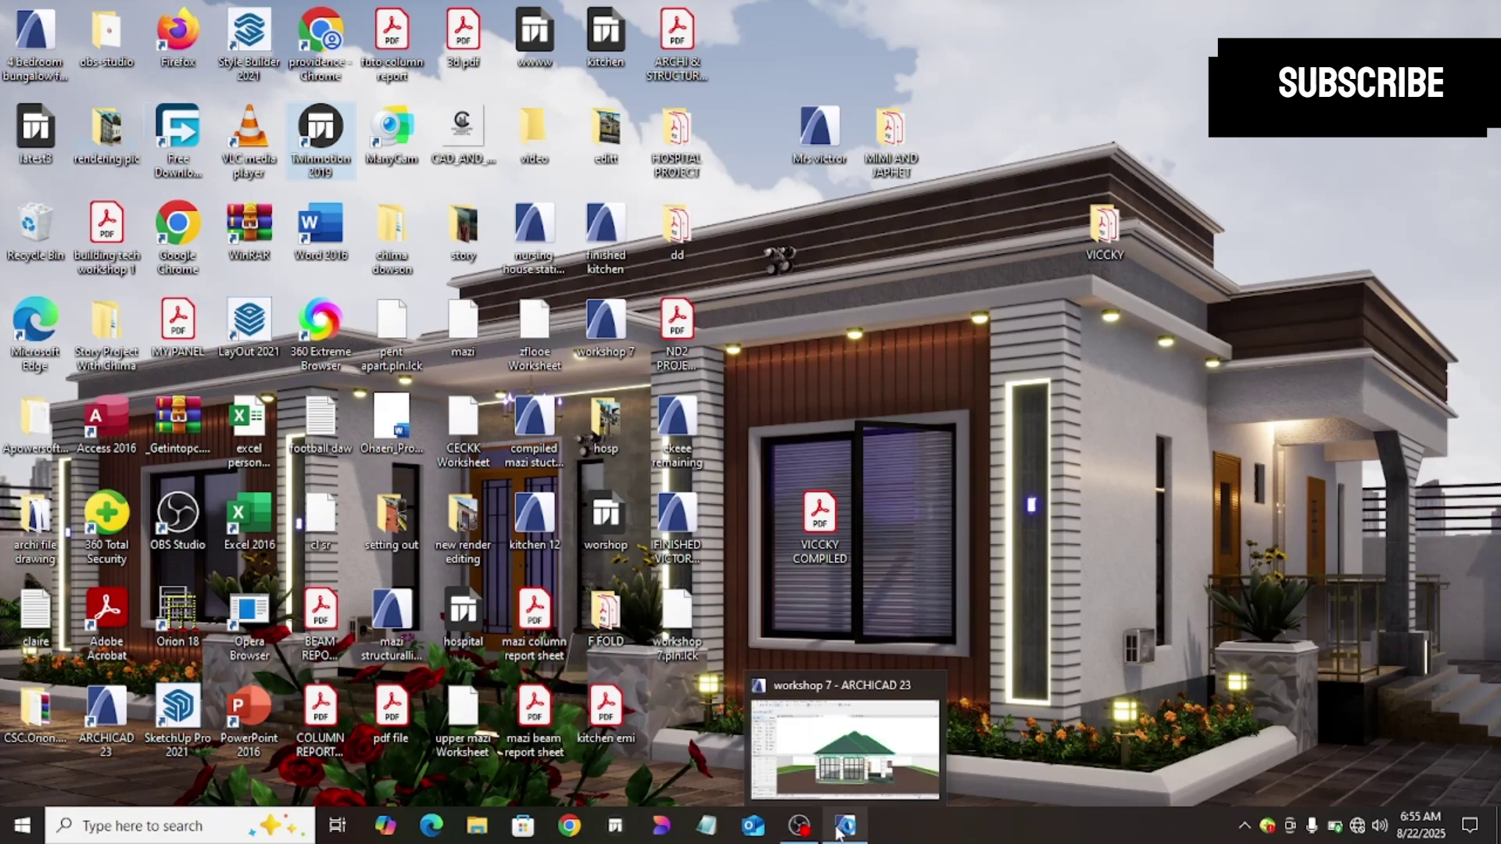
{"action": "left_click", "coordinate": [845, 763]}
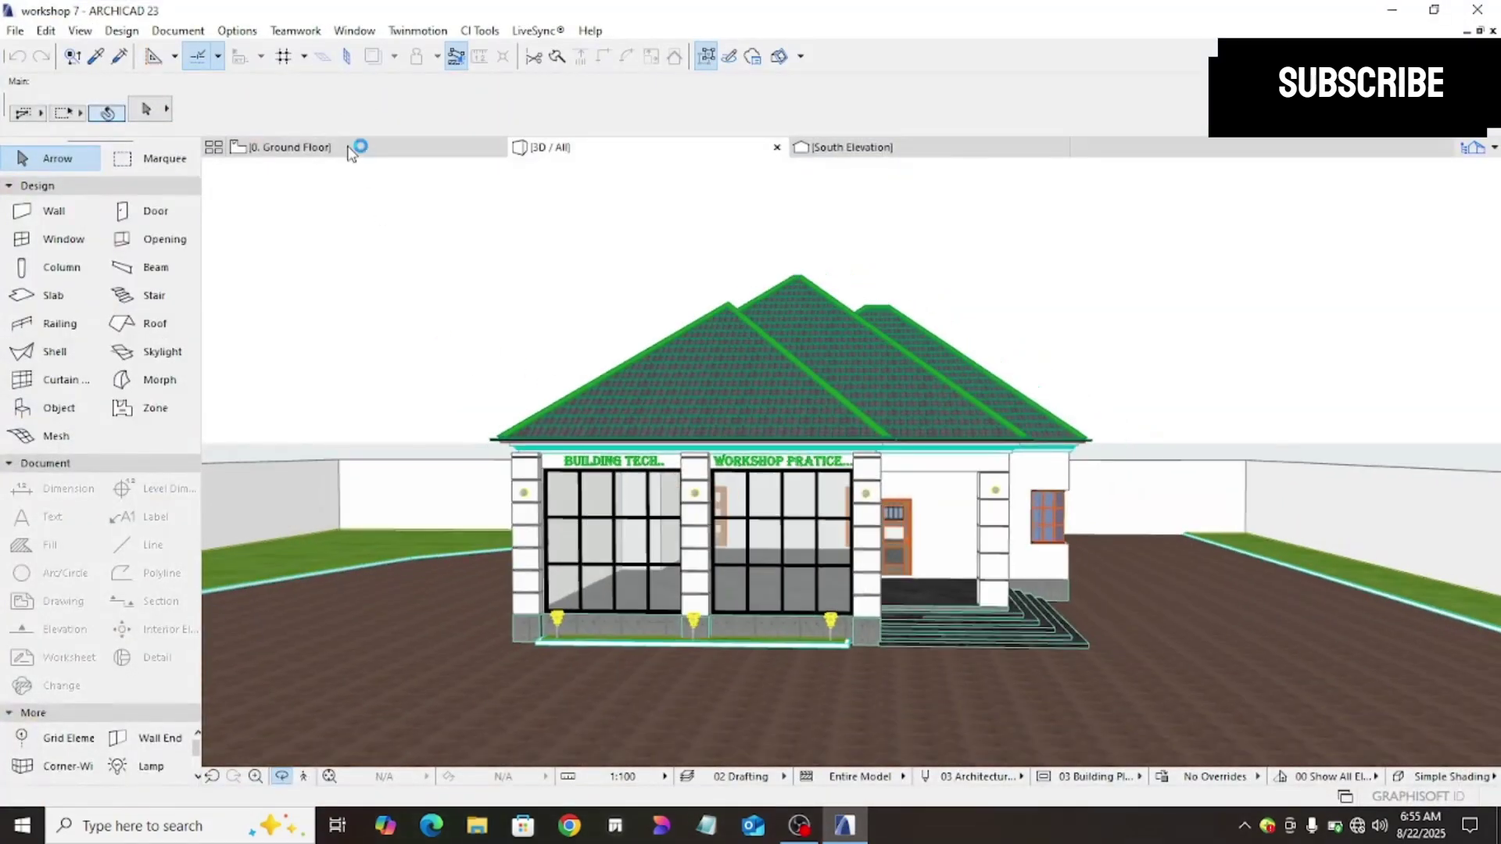
{"action": "left_click", "coordinate": [344, 147]}
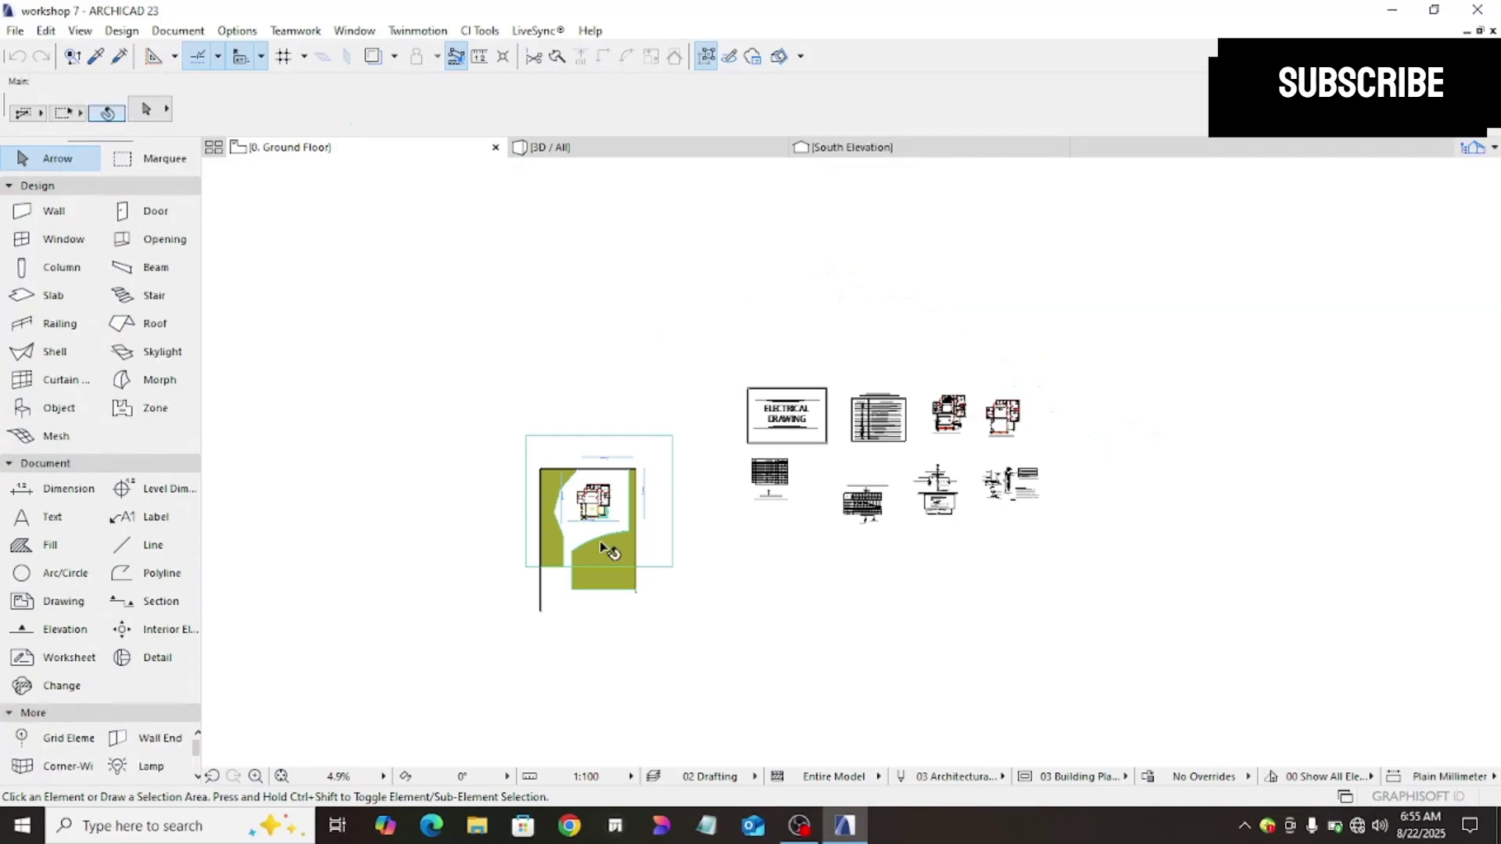
Step: Examine the room layout, the STORAGE and TOOL STORAGE labels and the electrical drawings on the plan, and return to the 3D view
{"action": "scroll", "coordinate": [592, 503], "scroll_direction": "up", "scroll_amount": 10}
{"action": "scroll", "coordinate": [567, 498], "scroll_direction": "up", "scroll_amount": 4}
{"action": "scroll", "coordinate": [551, 640], "scroll_direction": "down", "scroll_amount": 5}
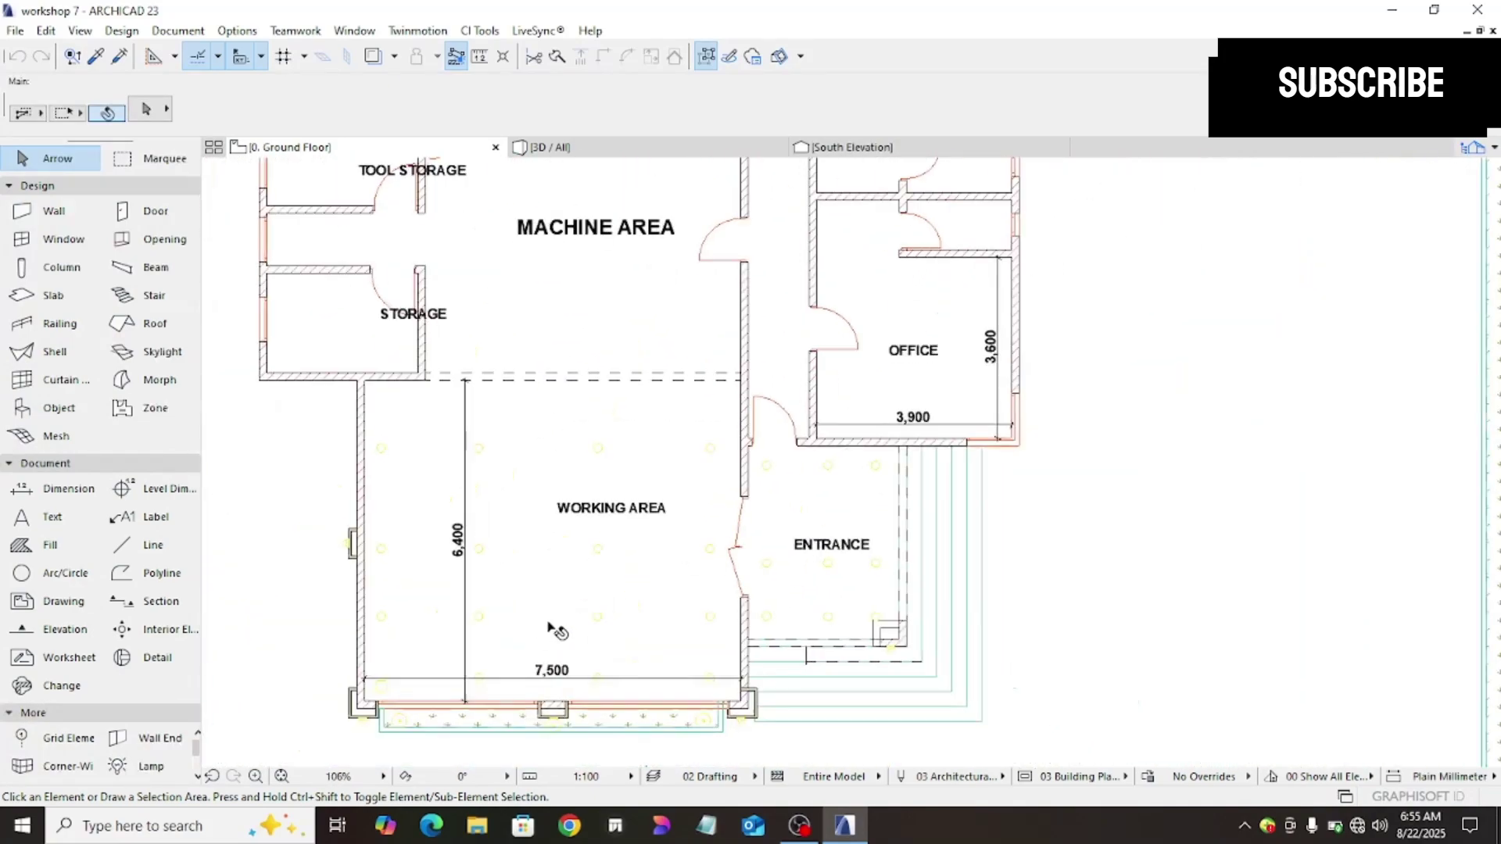
{"action": "scroll", "coordinate": [552, 551], "scroll_direction": "up", "scroll_amount": 5}
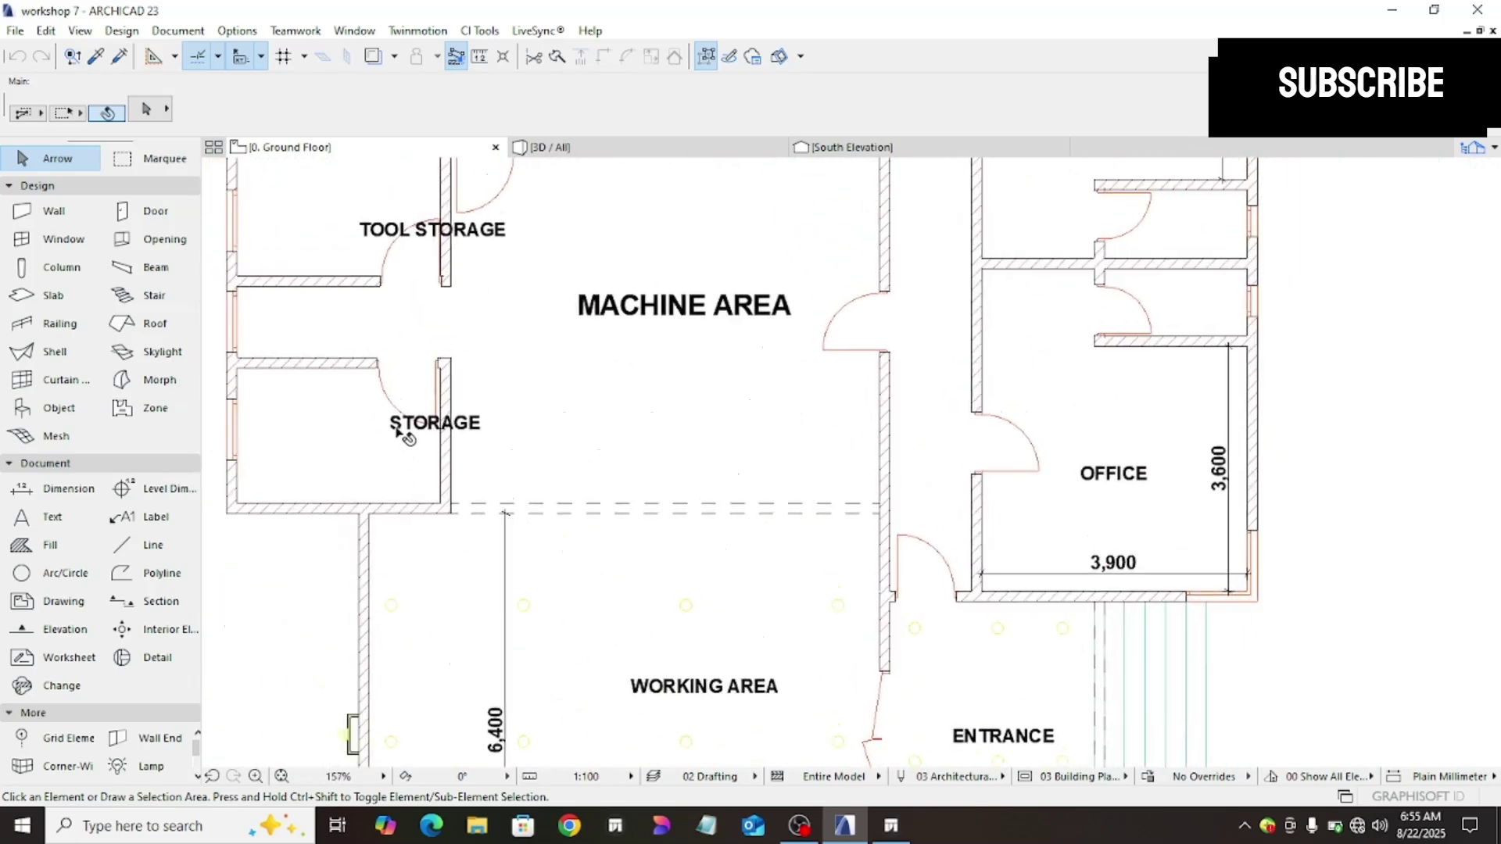
{"action": "left_click", "coordinate": [411, 426]}
{"action": "scroll", "coordinate": [443, 256], "scroll_direction": "down", "scroll_amount": 1}
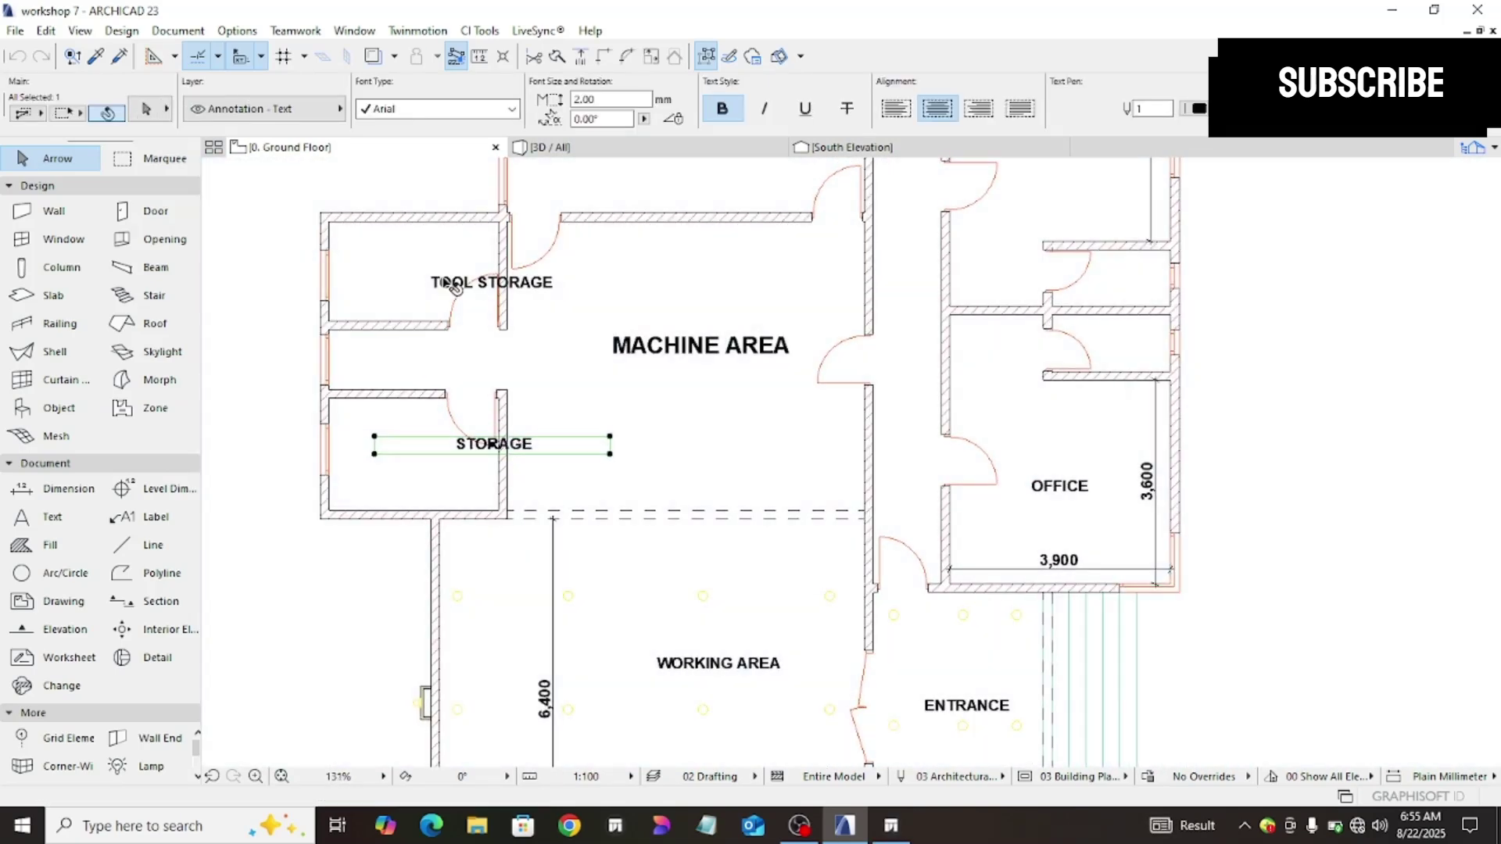
{"action": "left_click", "coordinate": [448, 283], "text": "shift"}
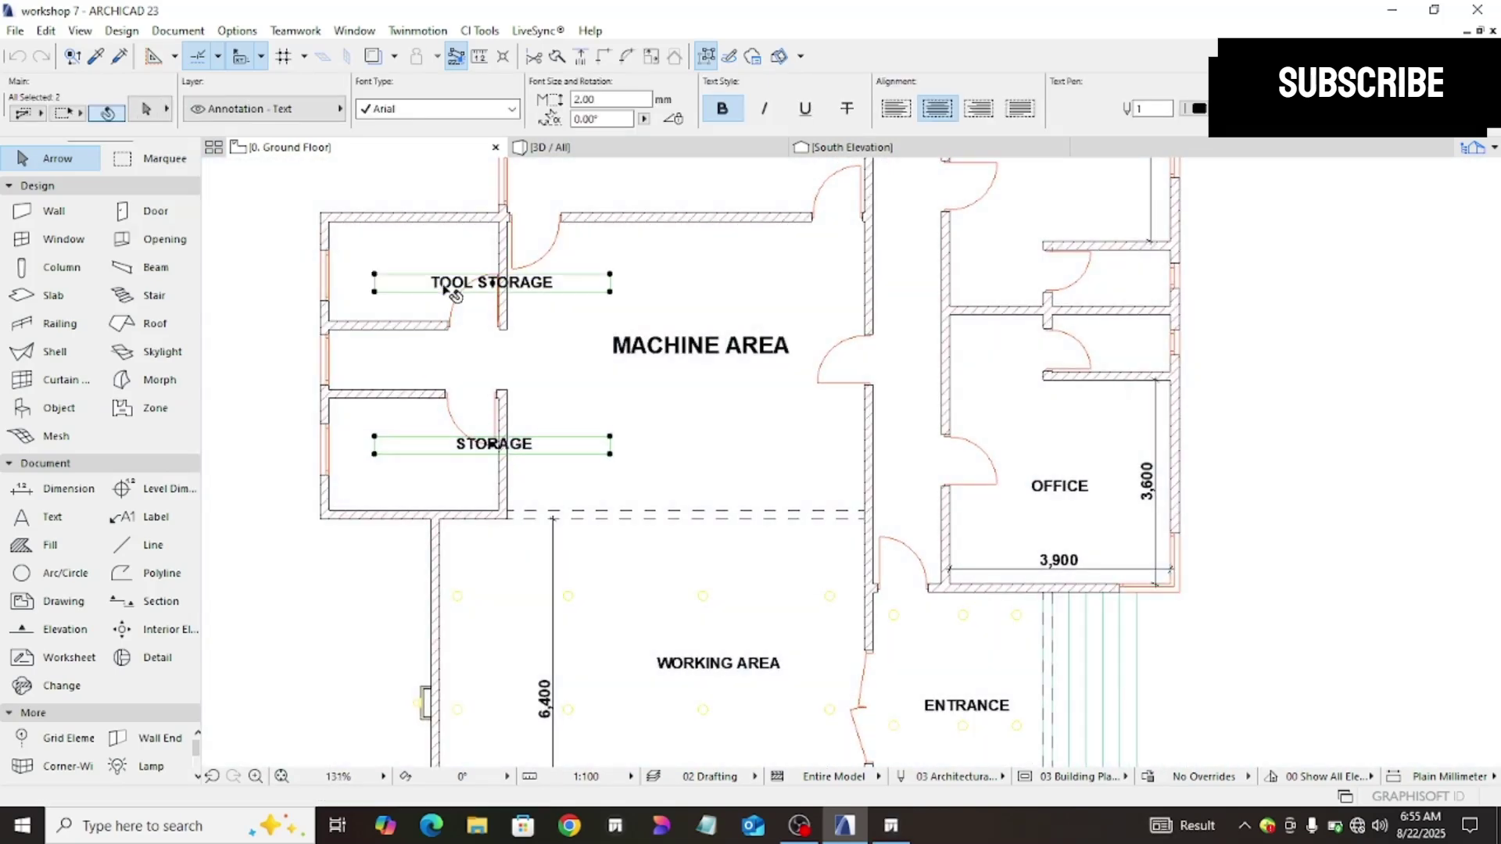
{"action": "left_click", "coordinate": [500, 450]}
{"action": "scroll", "coordinate": [502, 469], "scroll_direction": "down", "scroll_amount": 10}
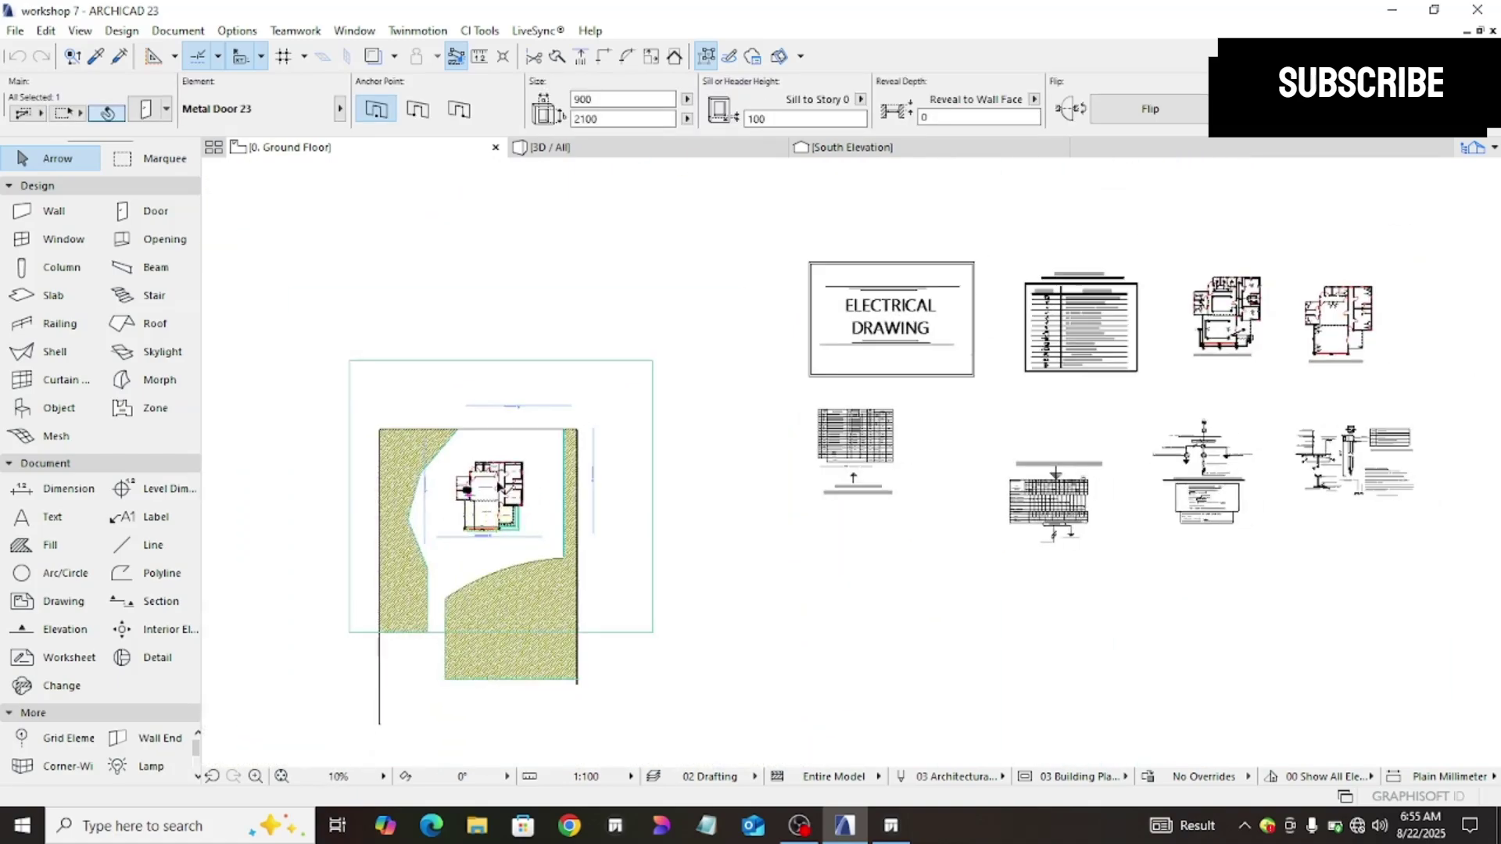
{"action": "scroll", "coordinate": [741, 414], "scroll_direction": "down", "scroll_amount": 2}
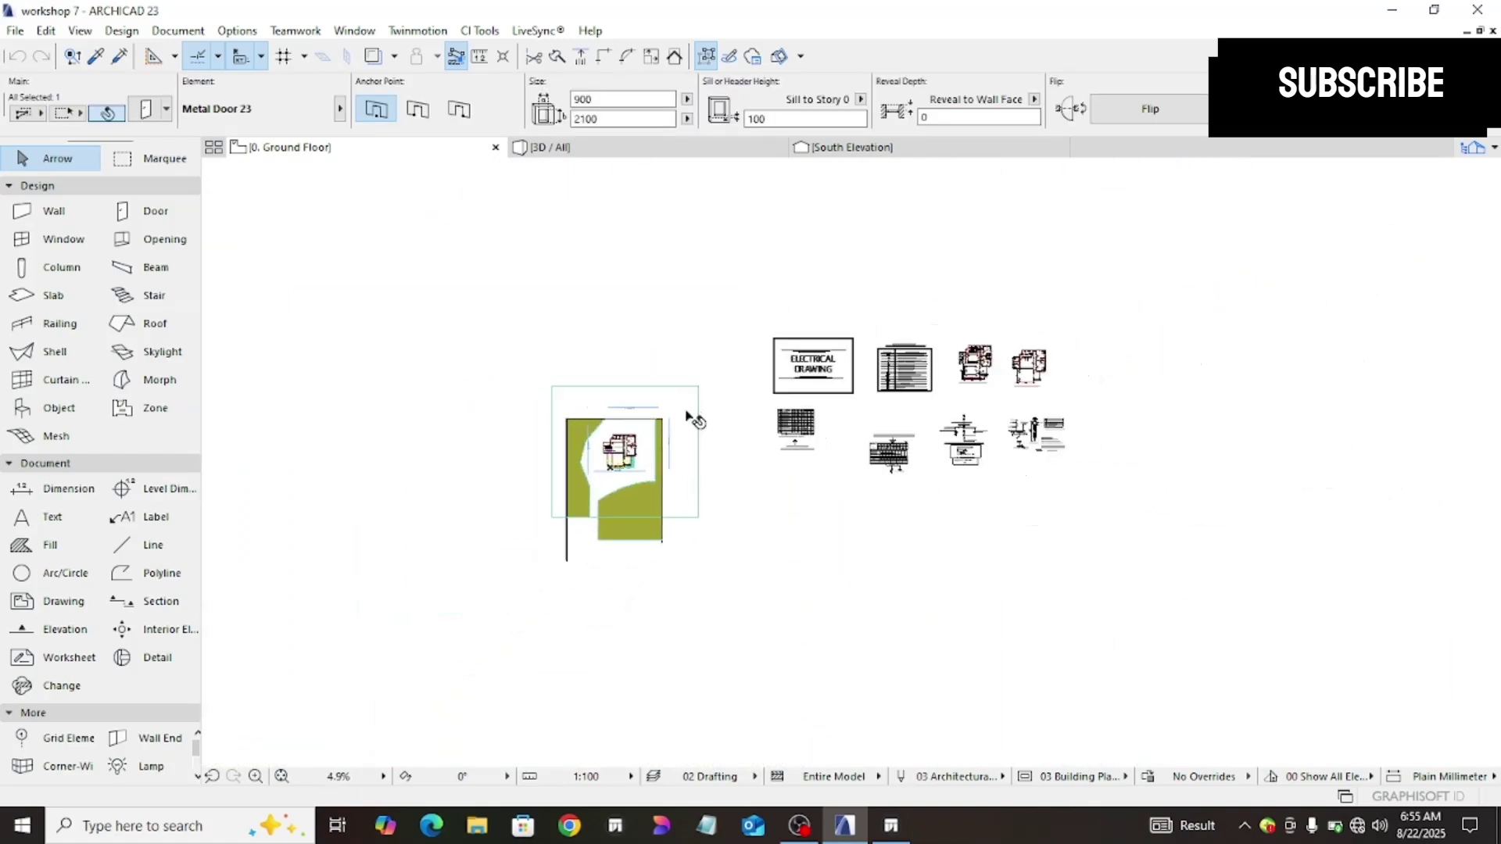
{"action": "scroll", "coordinate": [670, 419], "scroll_direction": "up", "scroll_amount": 4}
{"action": "left_click", "coordinate": [649, 147]}
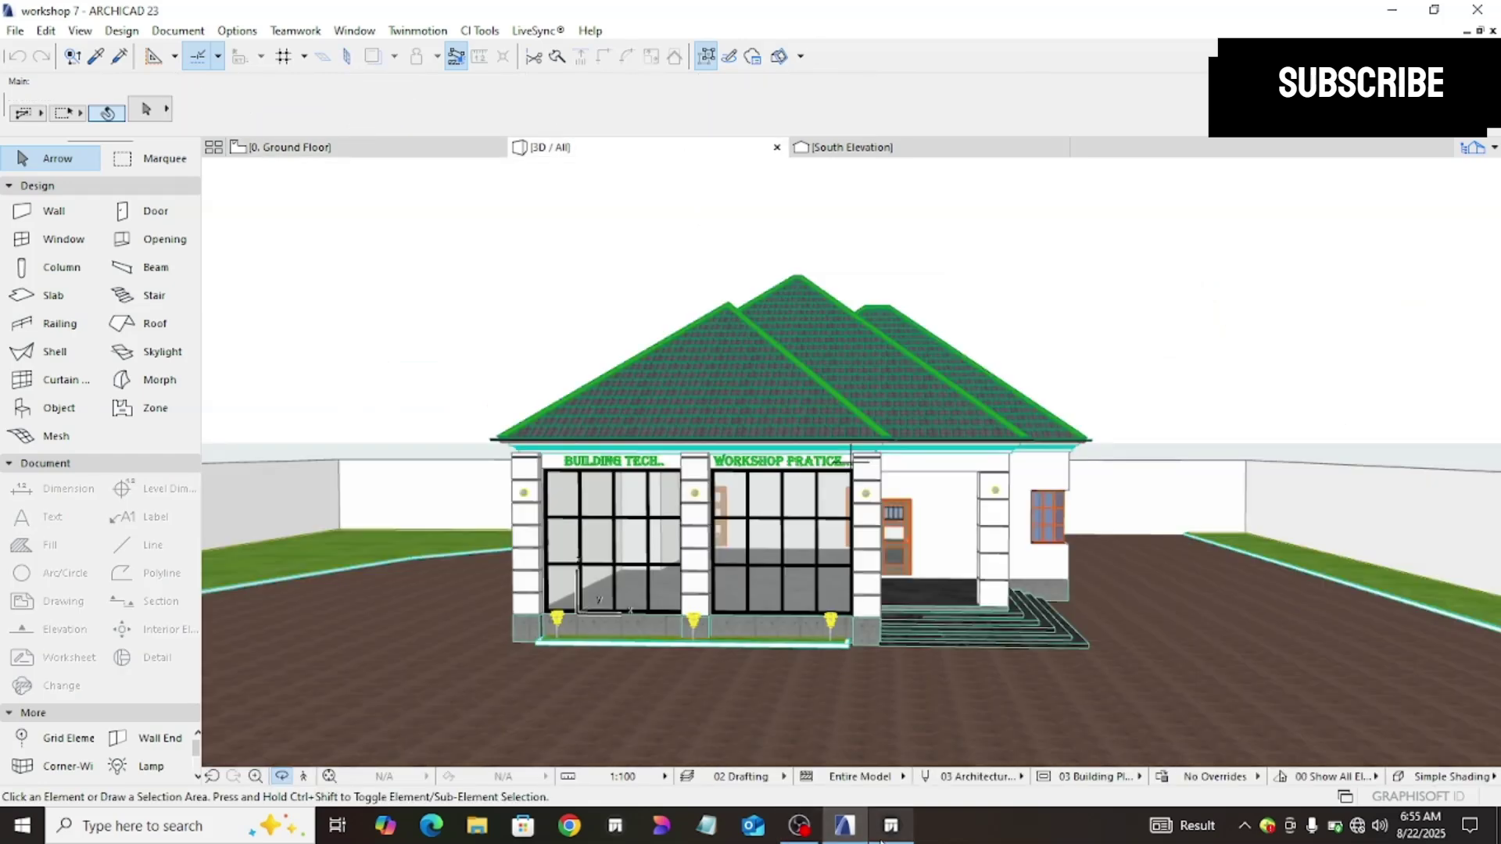
Step: Check the new empty project in Twinmotion and return to the workshop model in ARCHICAD
{"action": "mouse_move", "coordinate": [891, 826]}
{"action": "left_click", "coordinate": [899, 766]}
{"action": "left_click", "coordinate": [986, 664]}
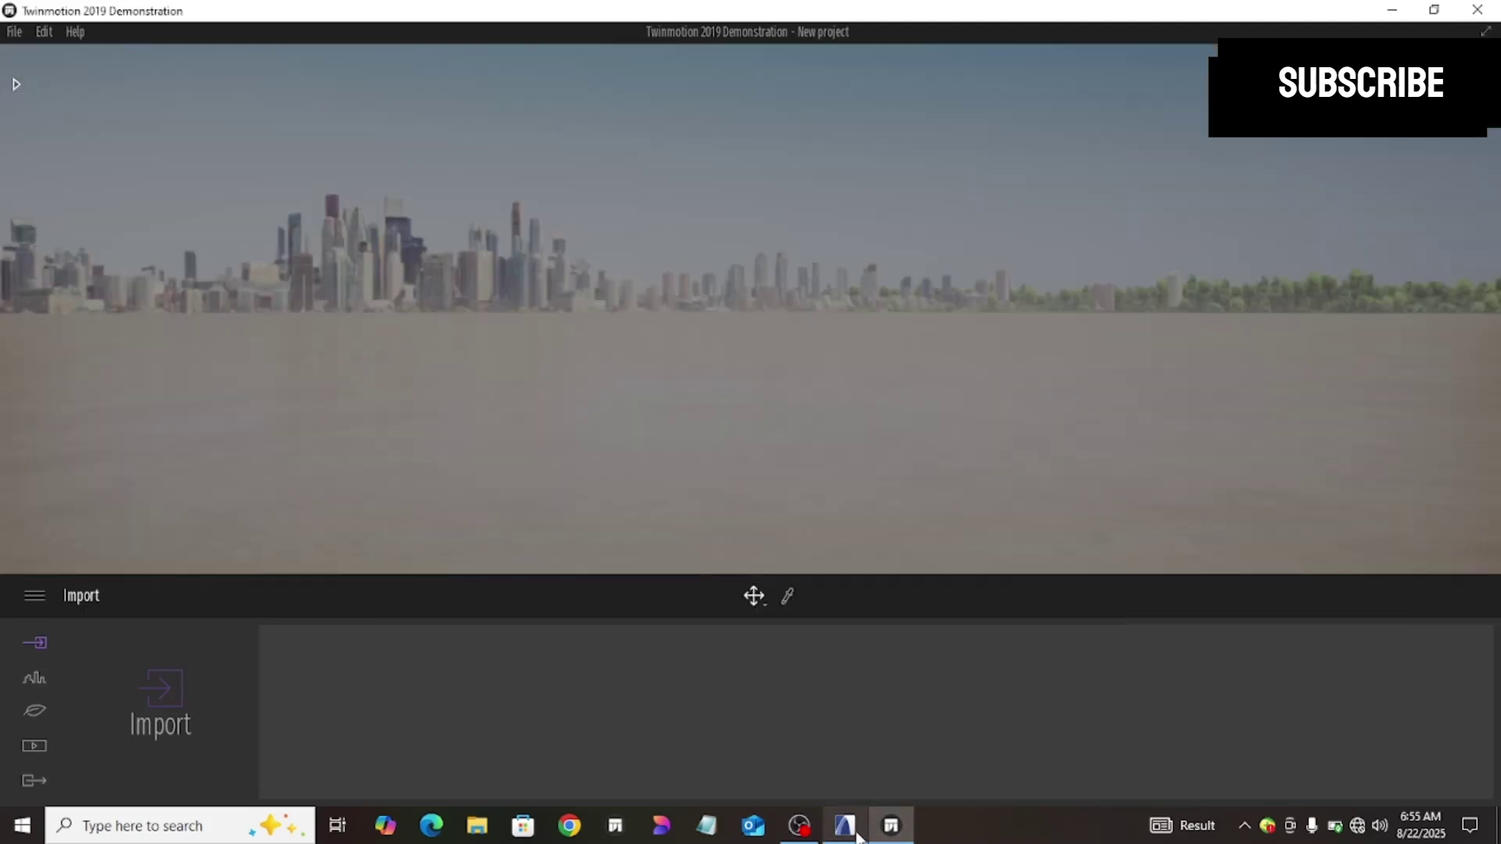
{"action": "mouse_move", "coordinate": [858, 835]}
{"action": "left_click", "coordinate": [854, 771]}
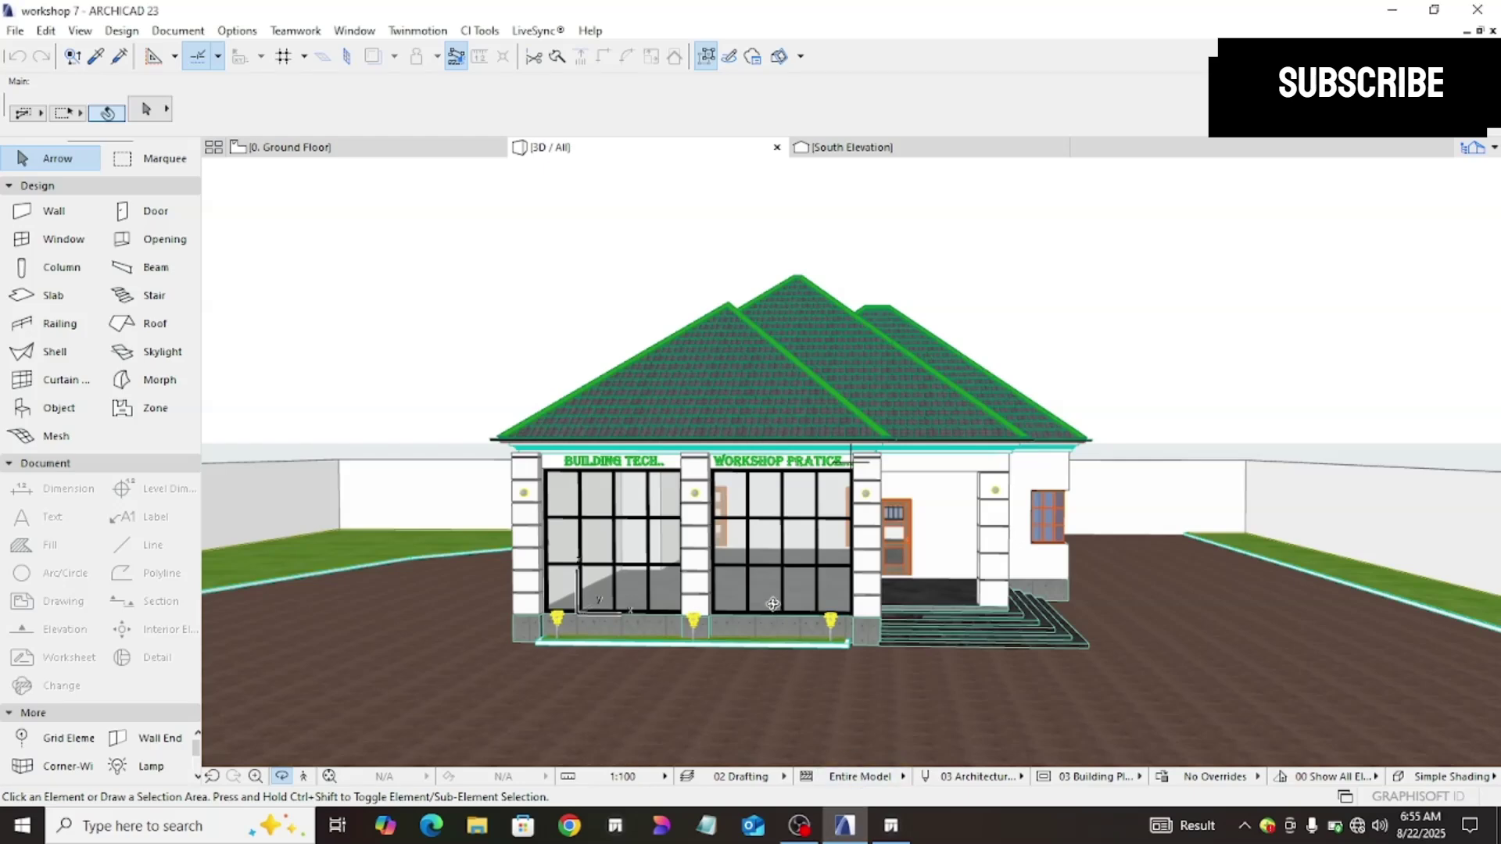
Step: Send the workshop model from ARCHICAD to Twinmotion through Direct Link, choosing New project for the dynamic link
{"action": "scroll", "coordinate": [773, 603], "scroll_direction": "down", "scroll_amount": 2}
{"action": "left_click_drag", "start_coordinate": [820, 629], "coordinate": [713, 628]}
{"action": "left_click", "coordinate": [418, 30]}
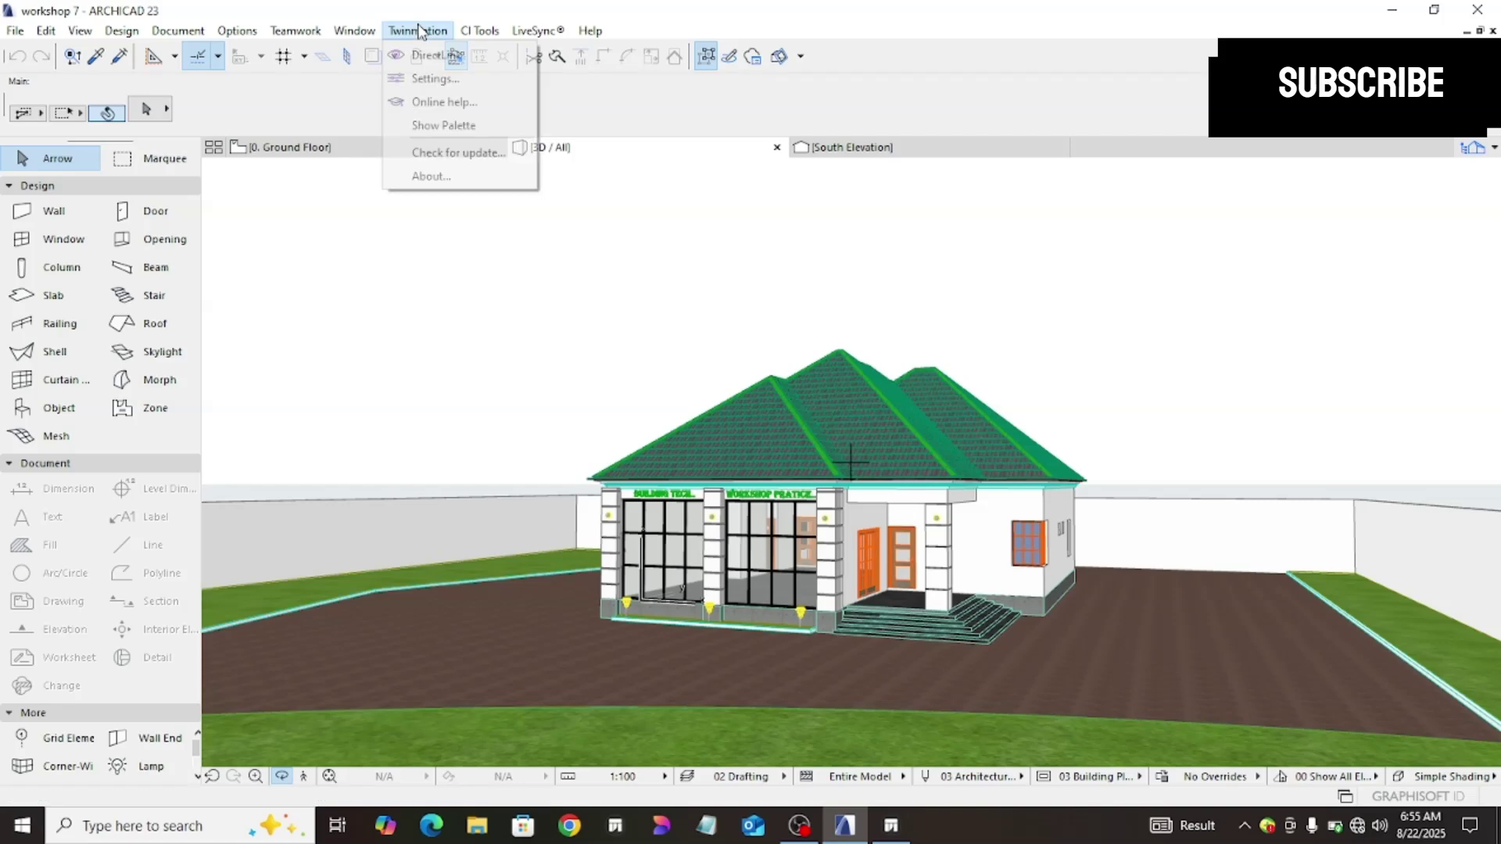
{"action": "left_click", "coordinate": [455, 56]}
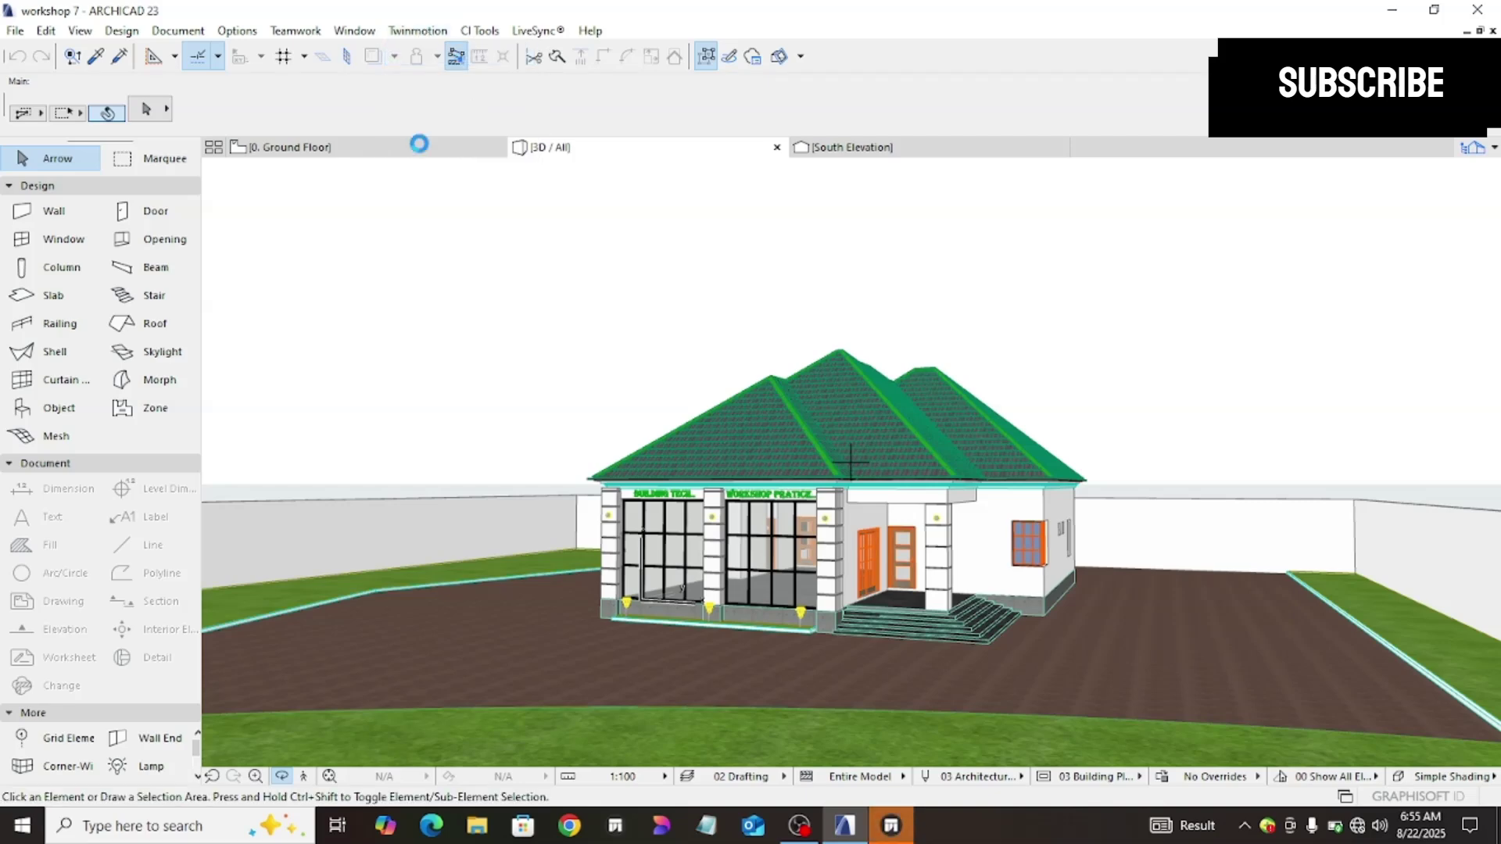
{"action": "mouse_move", "coordinate": [889, 828]}
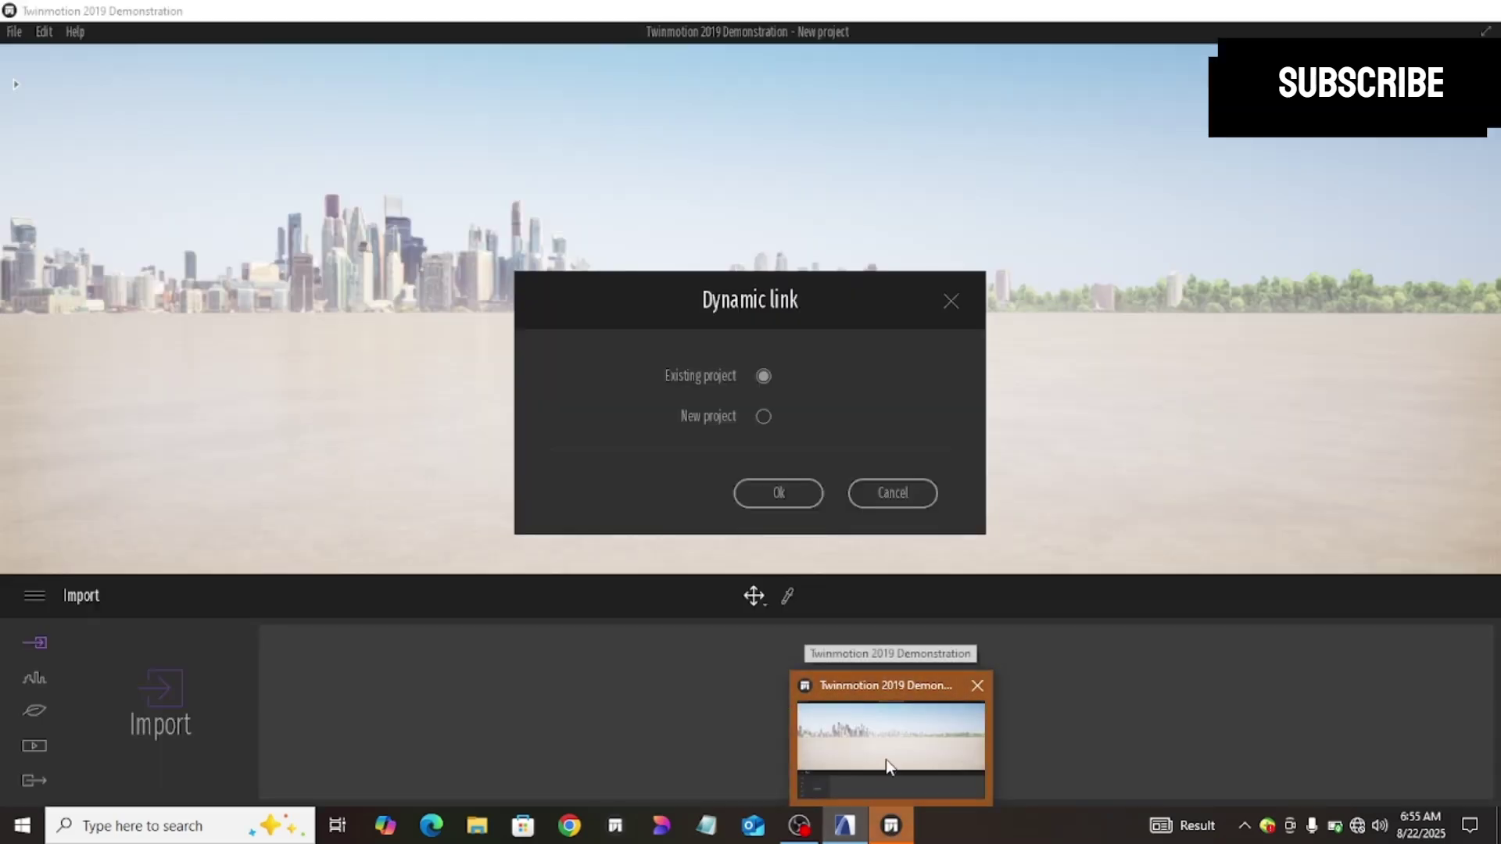
{"action": "left_click", "coordinate": [885, 759]}
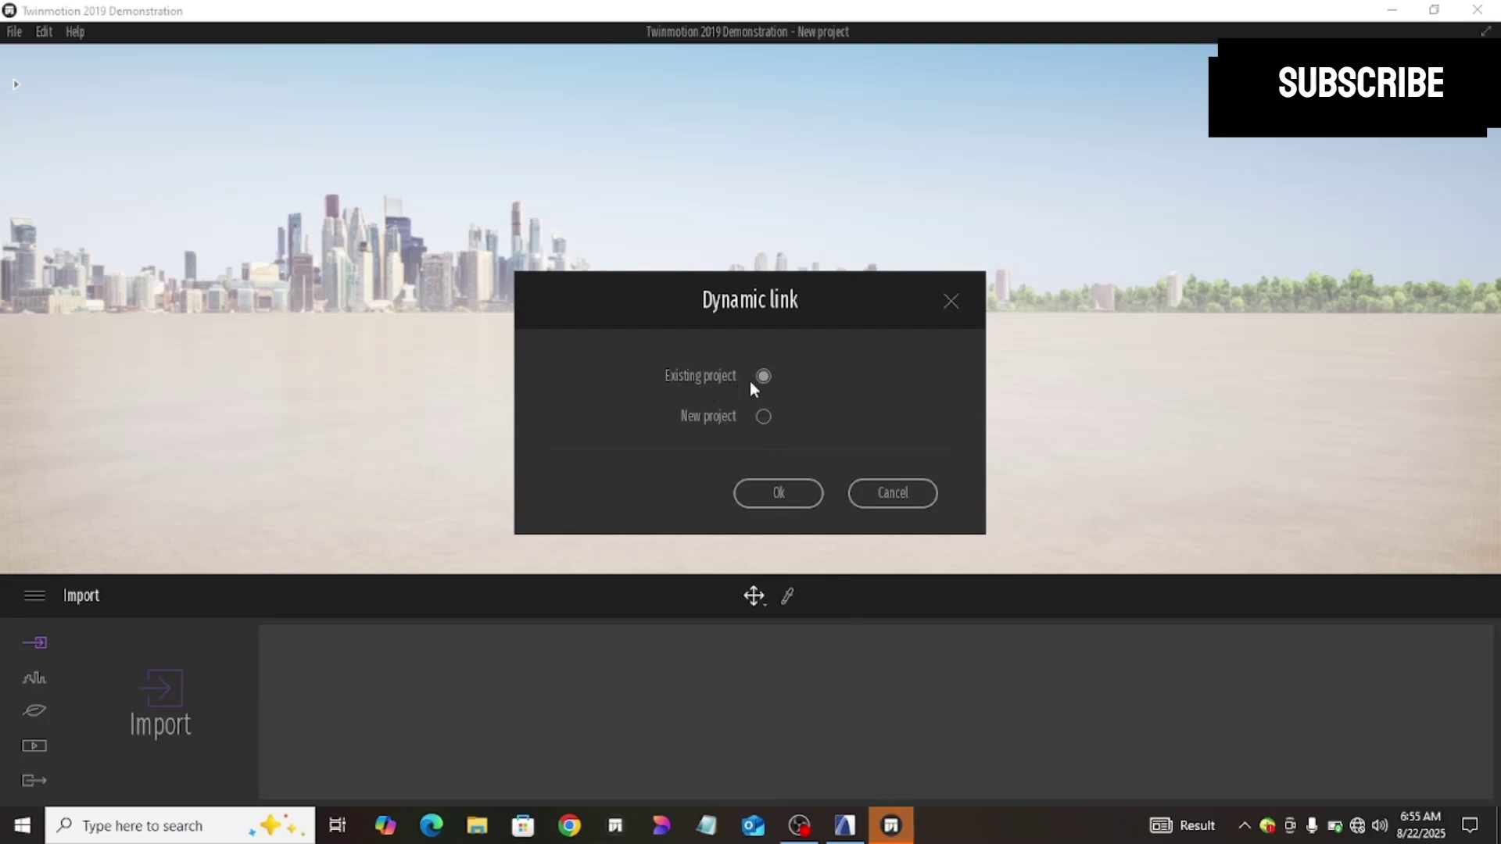
{"action": "left_click", "coordinate": [765, 417]}
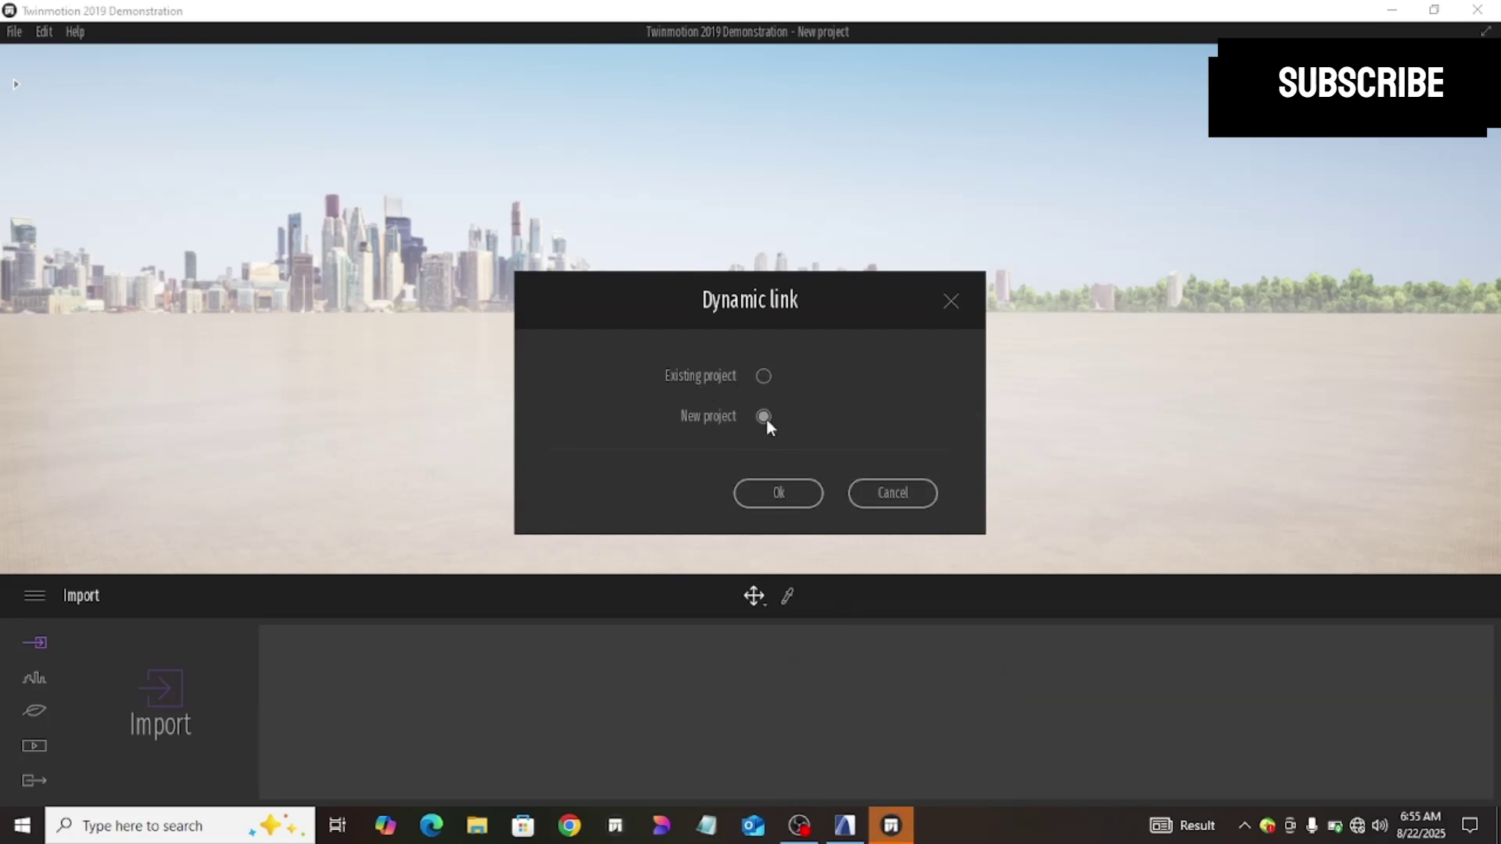
{"action": "left_click", "coordinate": [779, 495]}
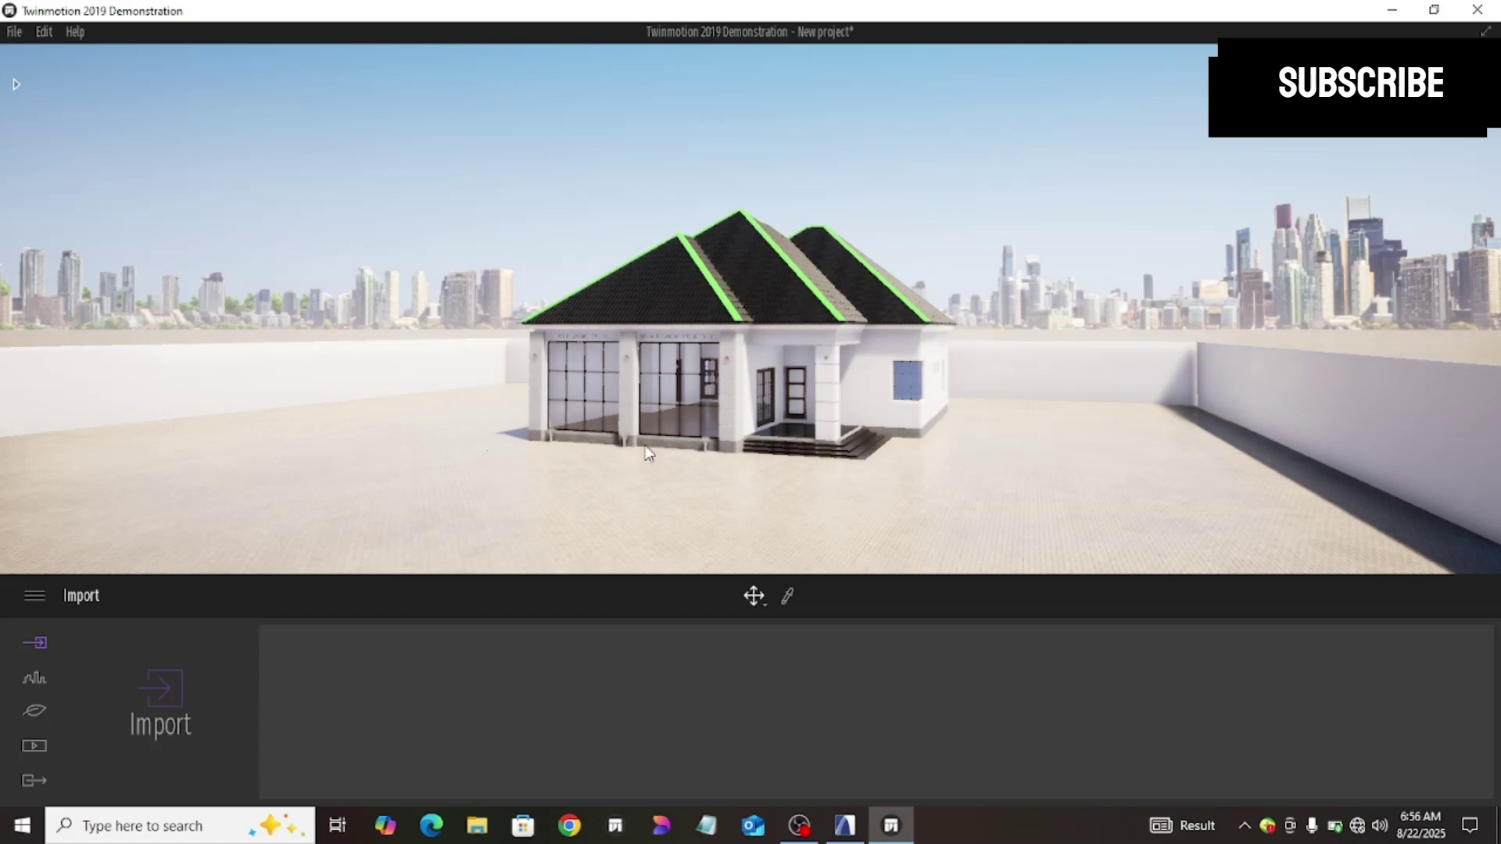
Step: Compare the model imported into Twinmotion with the ARCHICAD 3D view, checking the ground and grass surfaces, and return to Twinmotion
{"action": "scroll", "coordinate": [679, 469], "scroll_direction": "up", "scroll_amount": 2}
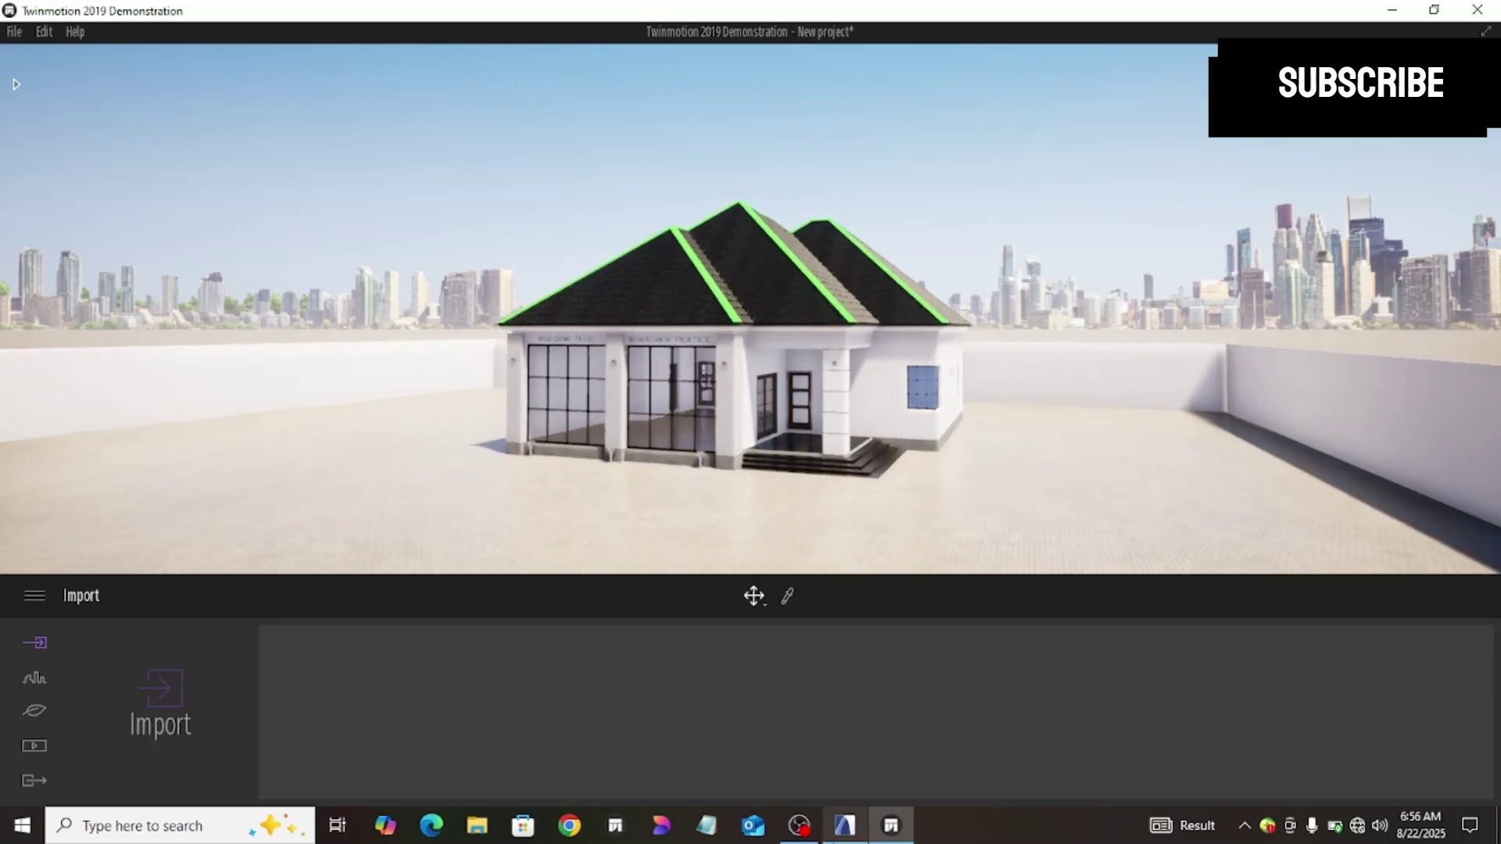
{"action": "mouse_move", "coordinate": [840, 828]}
{"action": "left_click", "coordinate": [836, 728]}
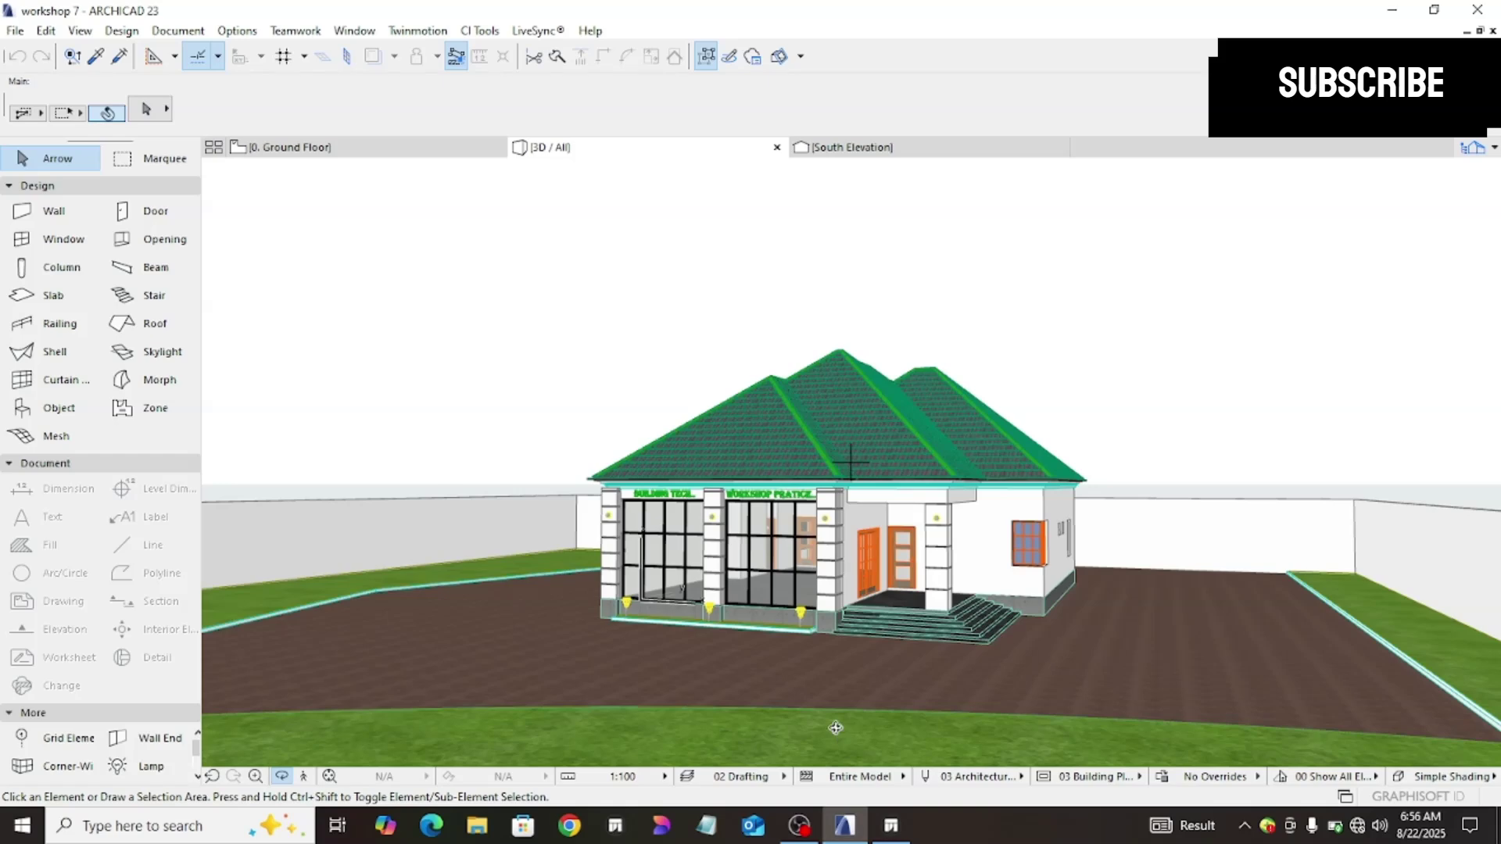
{"action": "scroll", "coordinate": [1446, 706], "scroll_direction": "up", "scroll_amount": 2}
{"action": "scroll", "coordinate": [1445, 706], "scroll_direction": "up", "scroll_amount": 3}
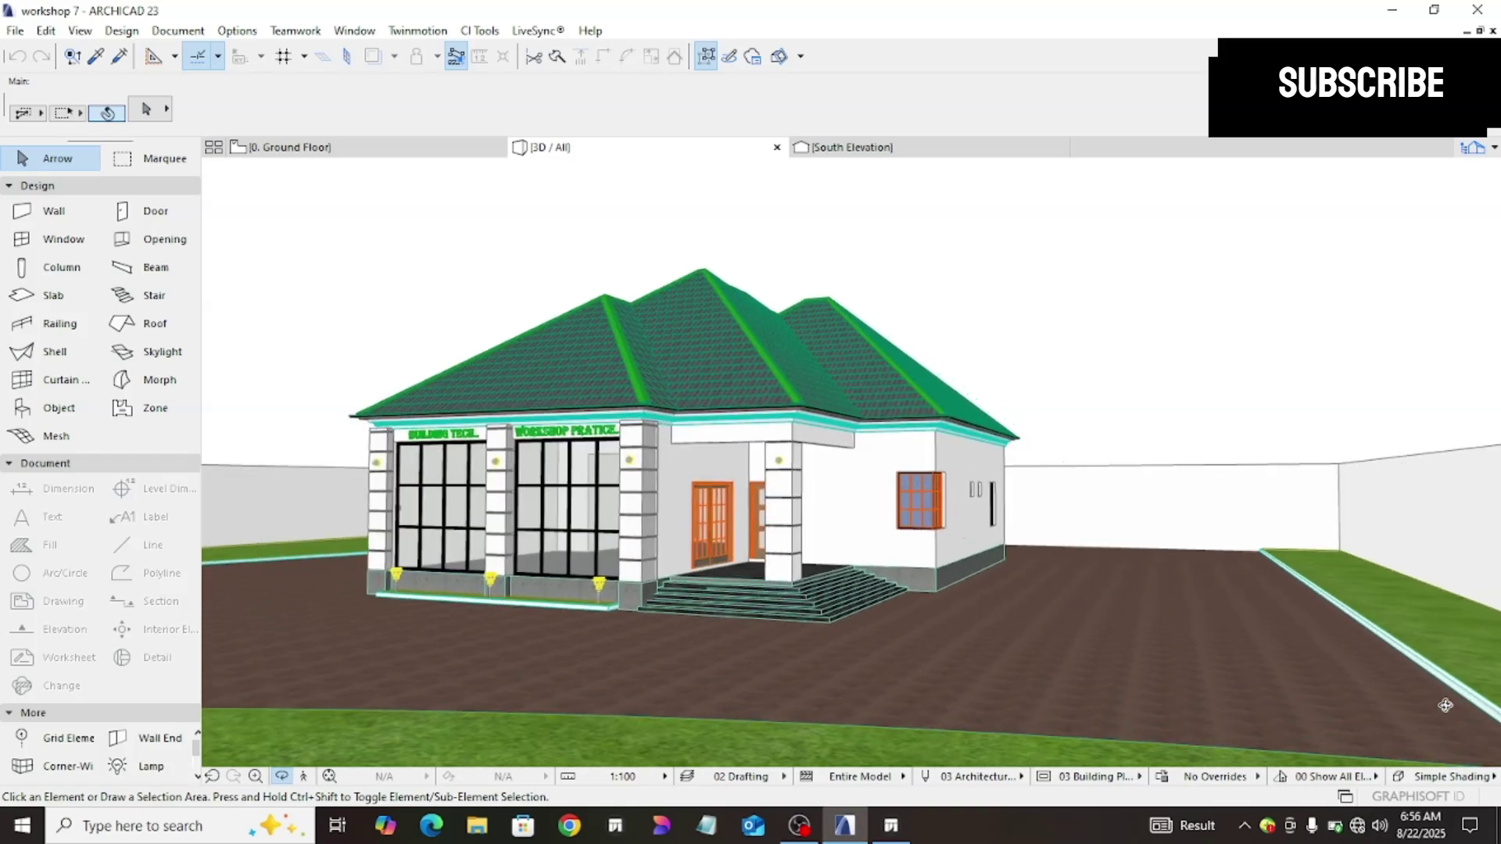
{"action": "scroll", "coordinate": [535, 707], "scroll_direction": "down", "scroll_amount": 1}
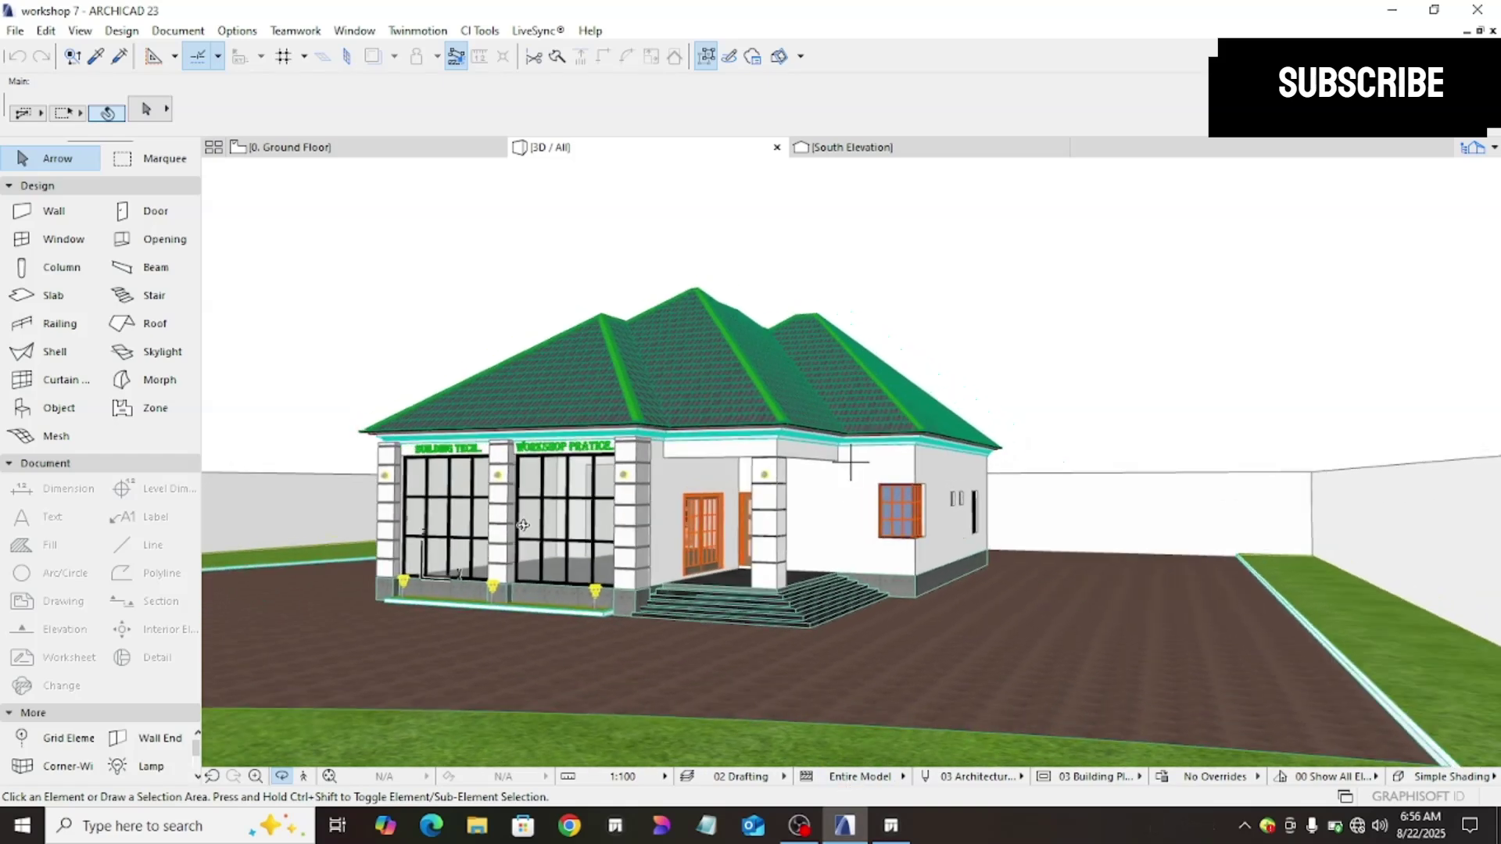
{"action": "mouse_move", "coordinate": [894, 828]}
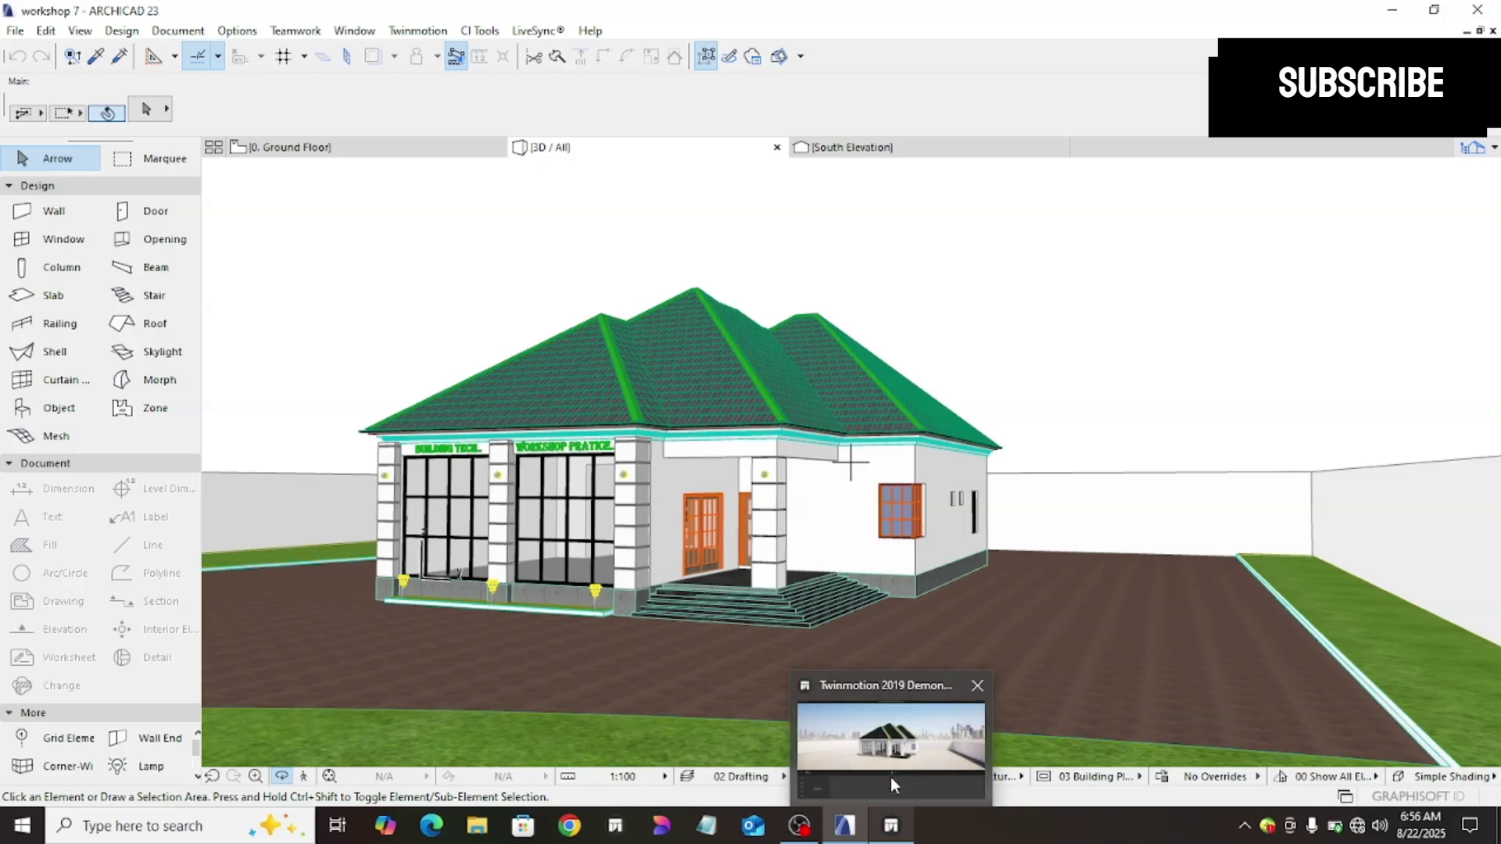
{"action": "left_click", "coordinate": [887, 752]}
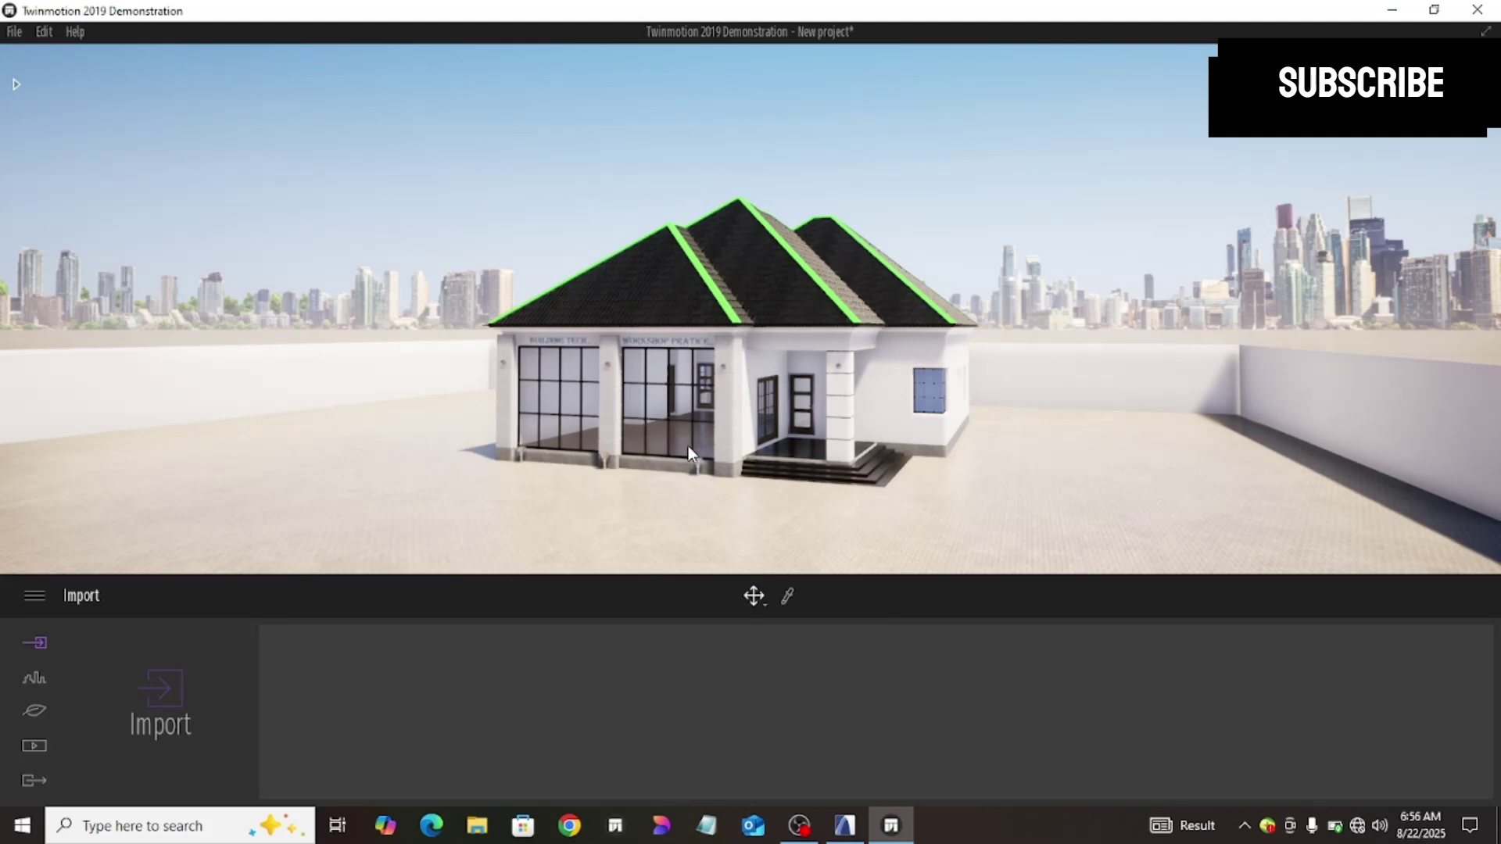
Step: Lower Twinmotion's default ground slightly beneath the imported workshop model to uncover its soil and grass surfaces, and deselect it
{"action": "left_click", "coordinate": [369, 541]}
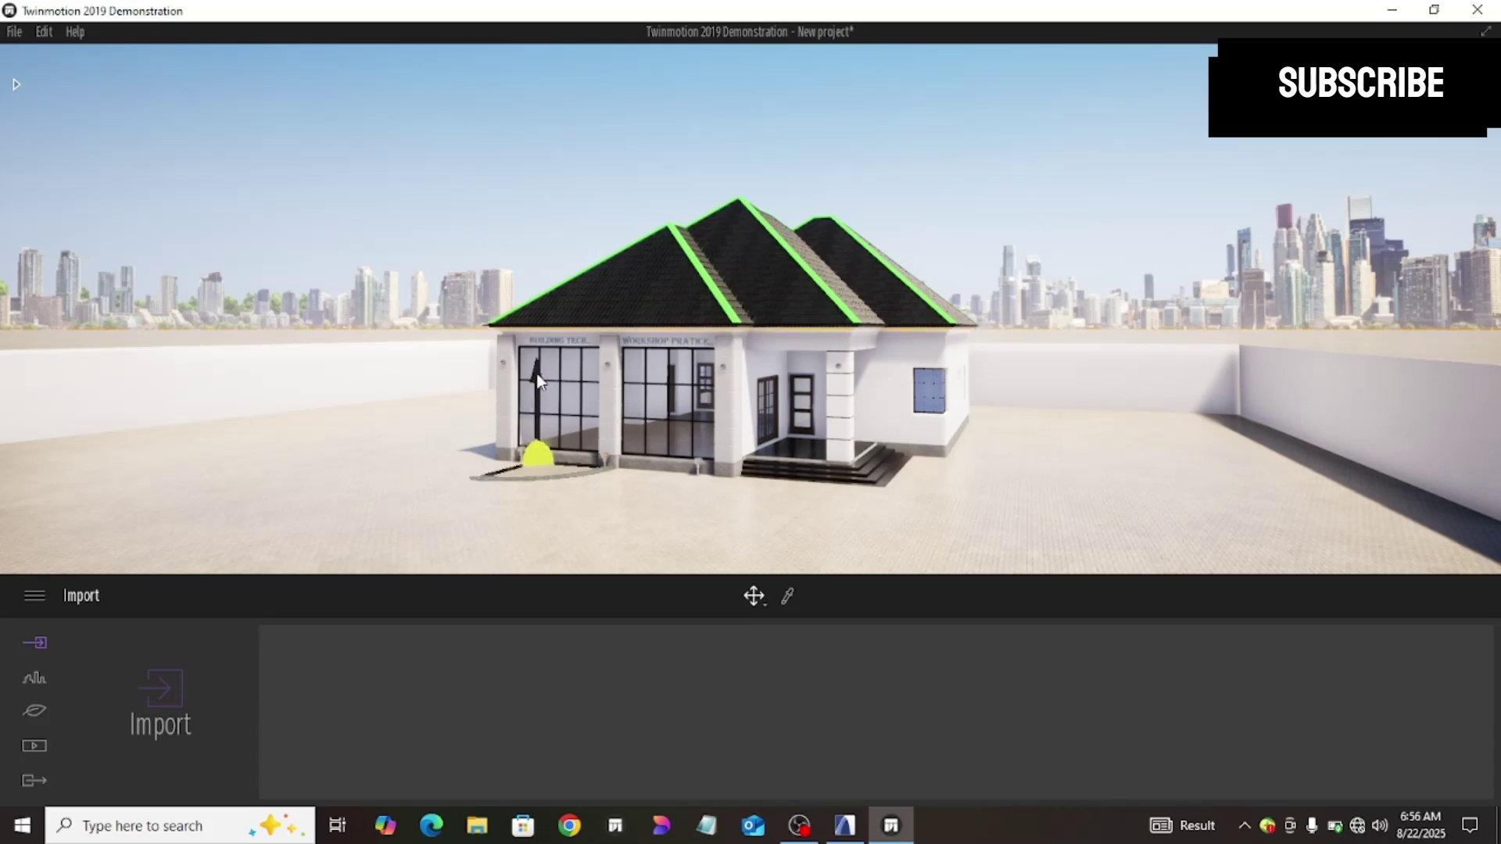
{"action": "scroll", "coordinate": [535, 381], "scroll_direction": "up", "scroll_amount": 2}
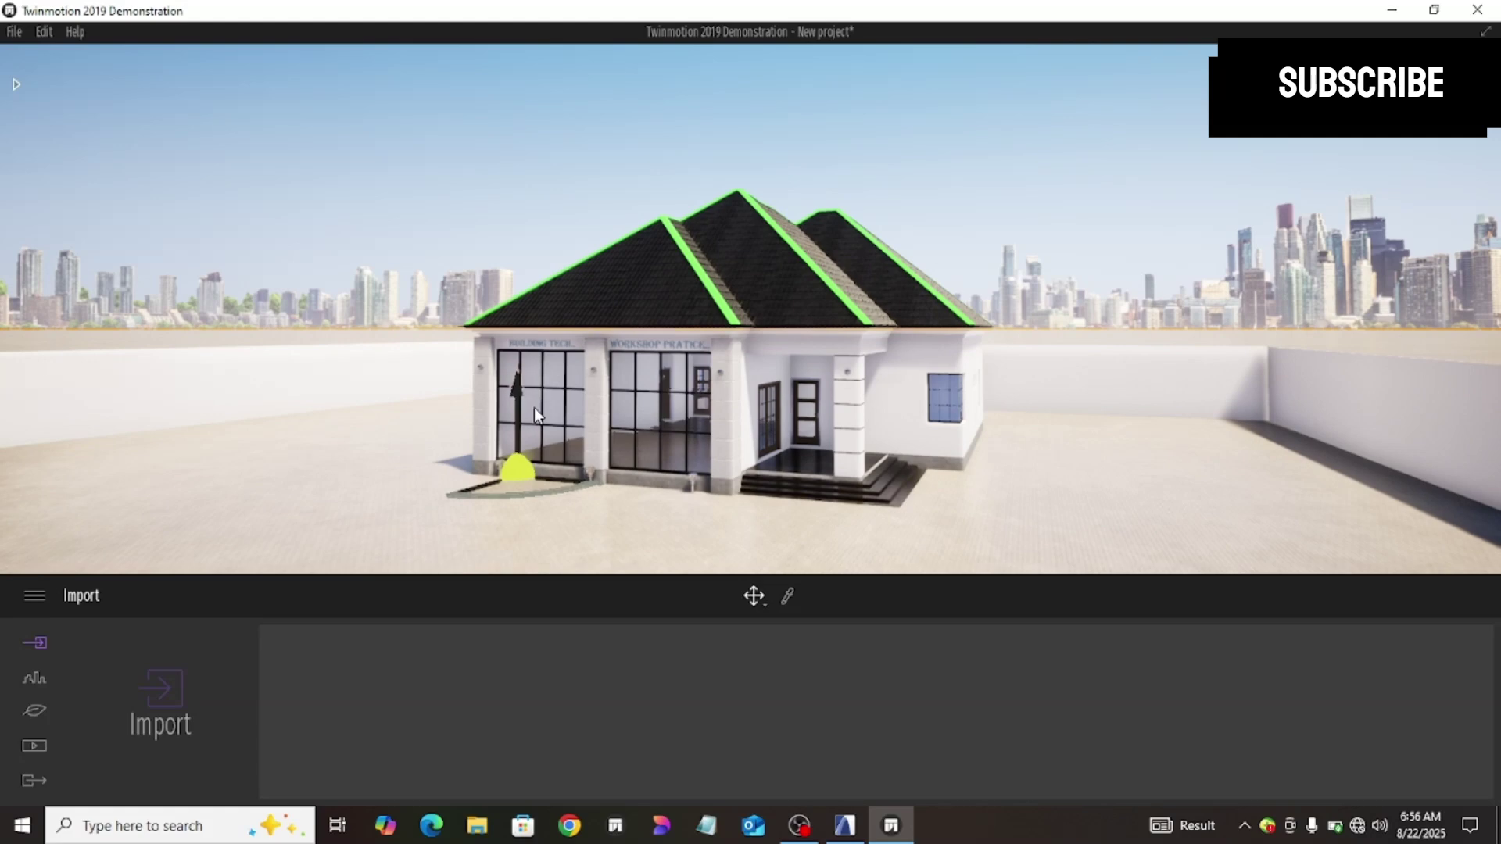
{"action": "scroll", "coordinate": [539, 425], "scroll_direction": "up", "scroll_amount": 2}
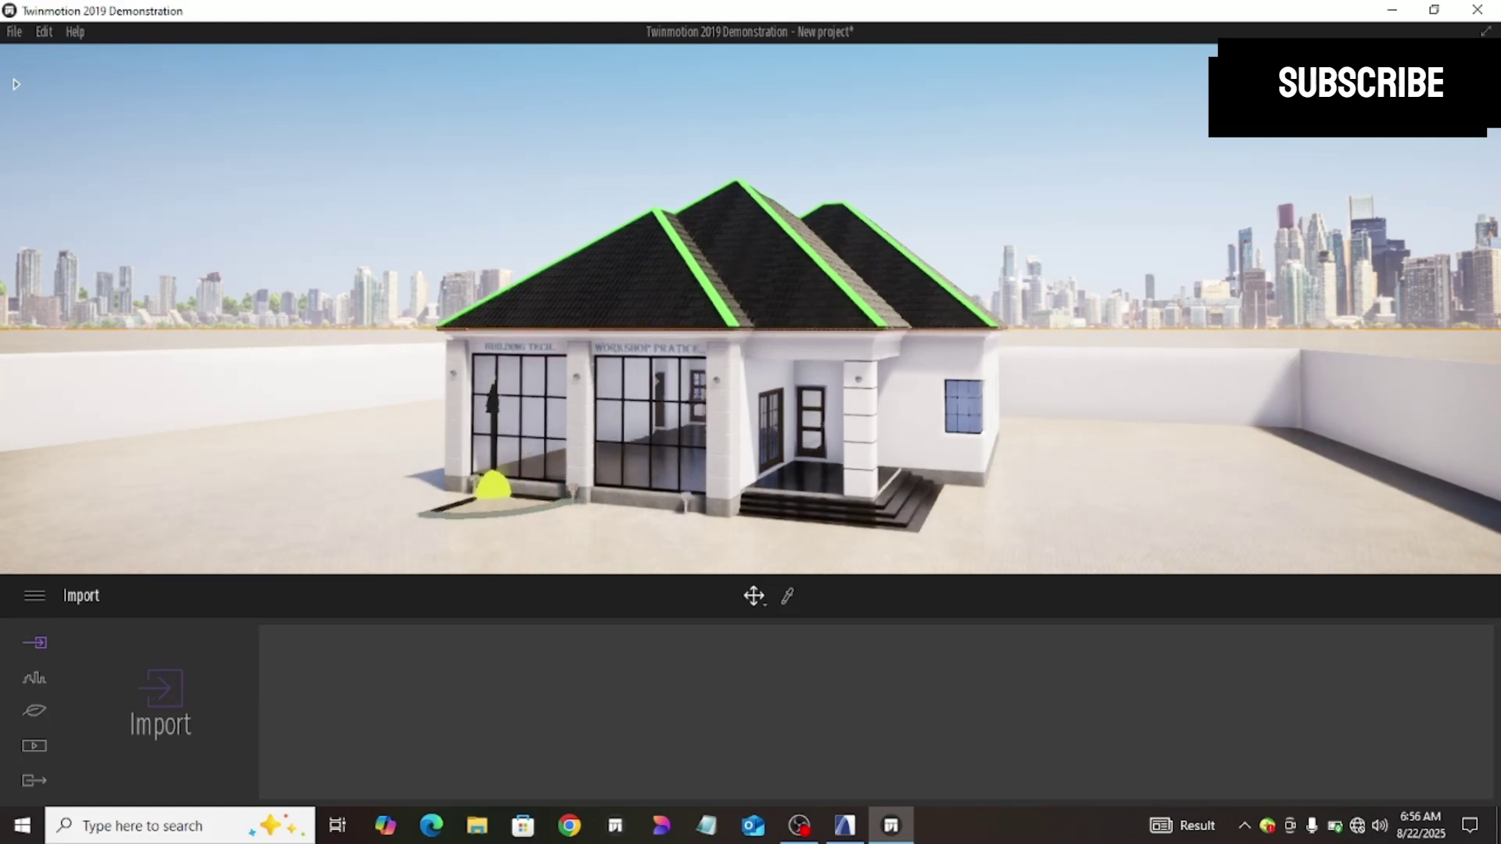
{"action": "middle_click_drag", "start_coordinate": [496, 403], "coordinate": [534, 358]}
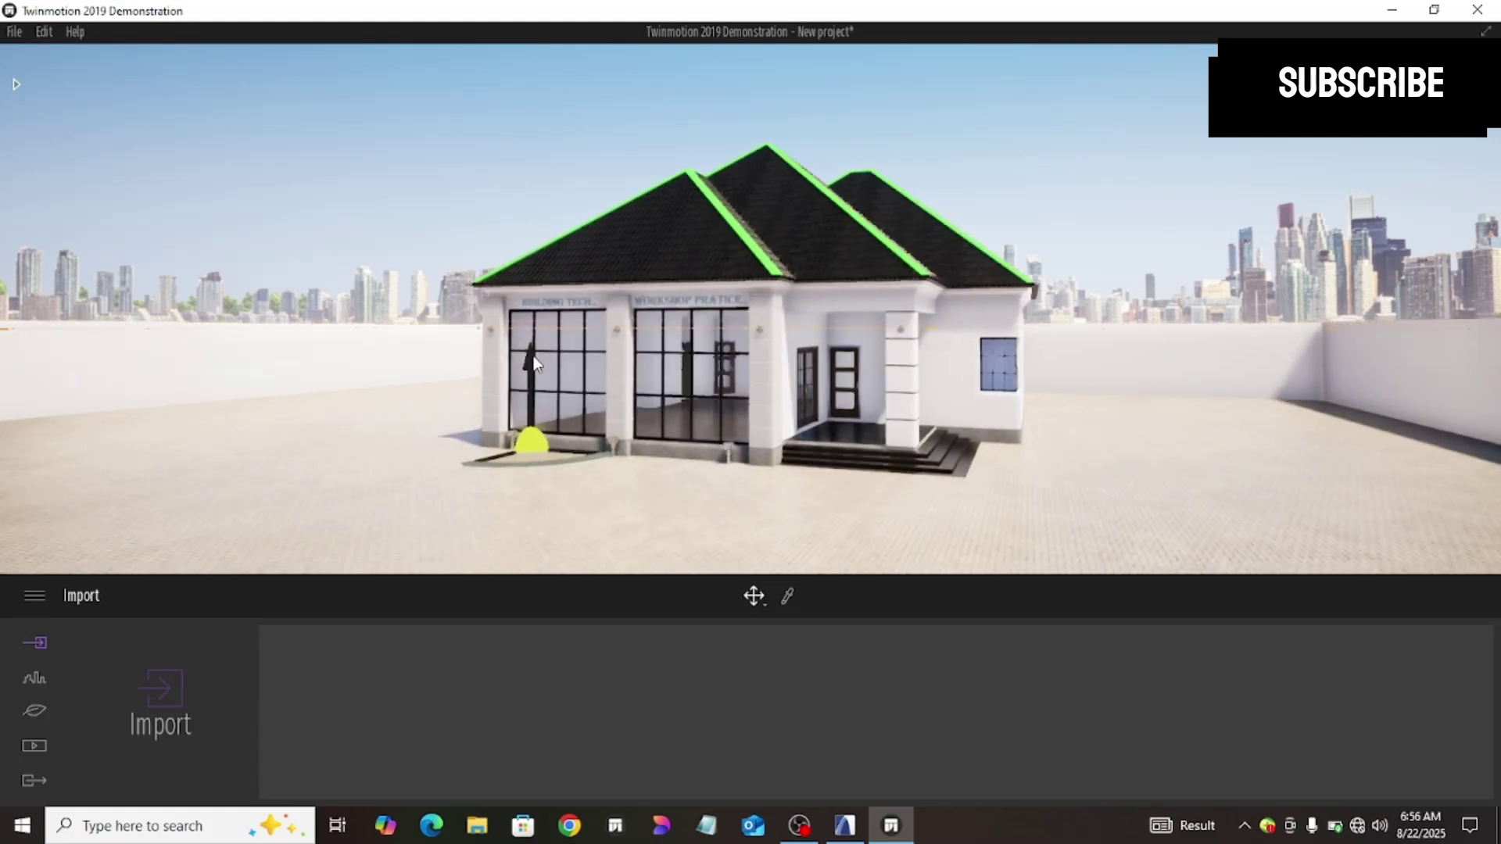
{"action": "left_click", "coordinate": [534, 357]}
{"action": "left_click_drag", "start_coordinate": [533, 366], "coordinate": [534, 381]}
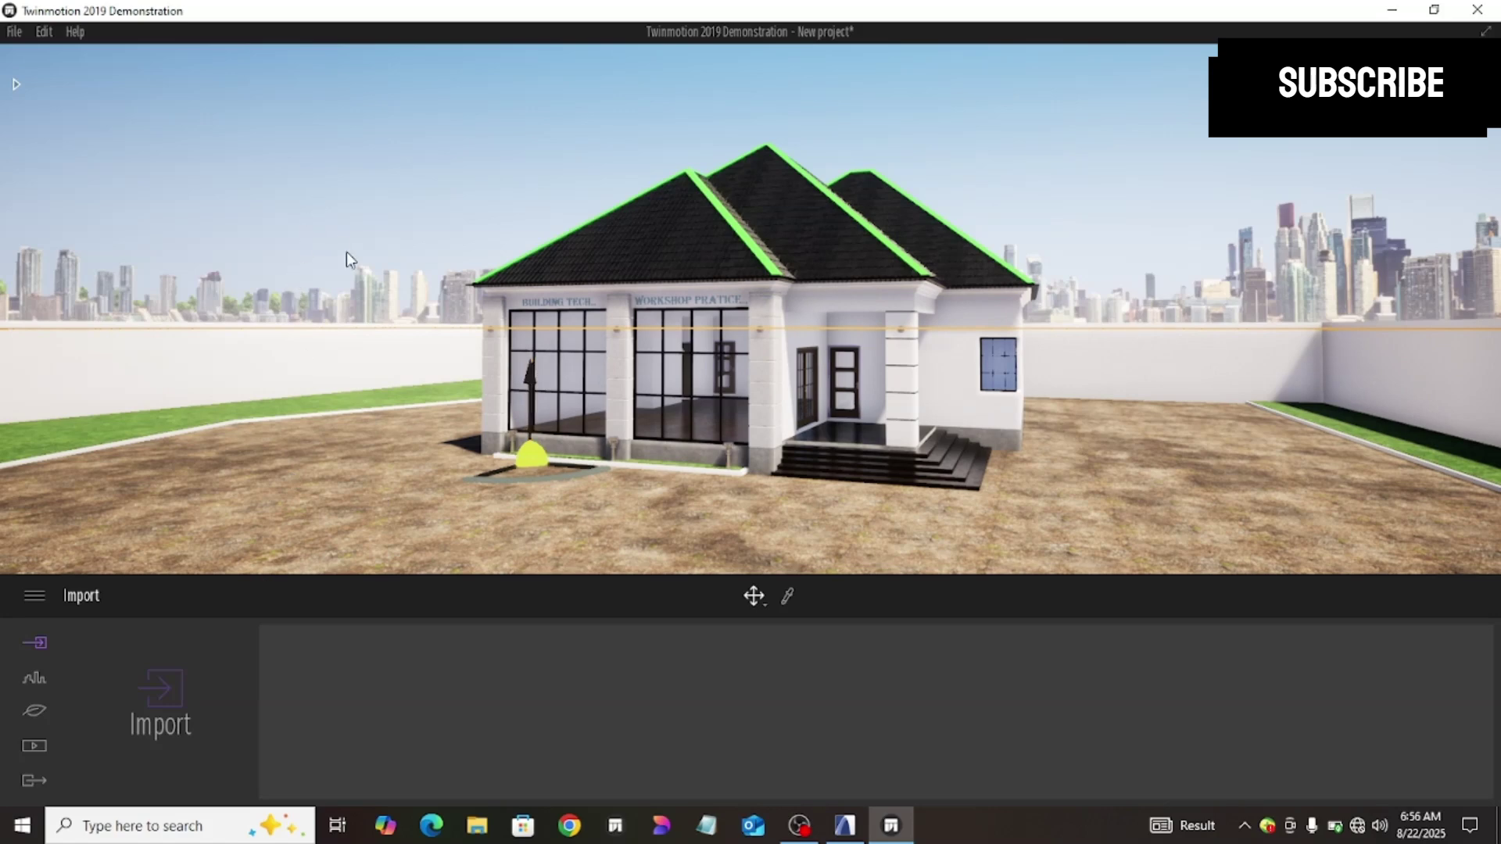
{"action": "left_click", "coordinate": [376, 388]}
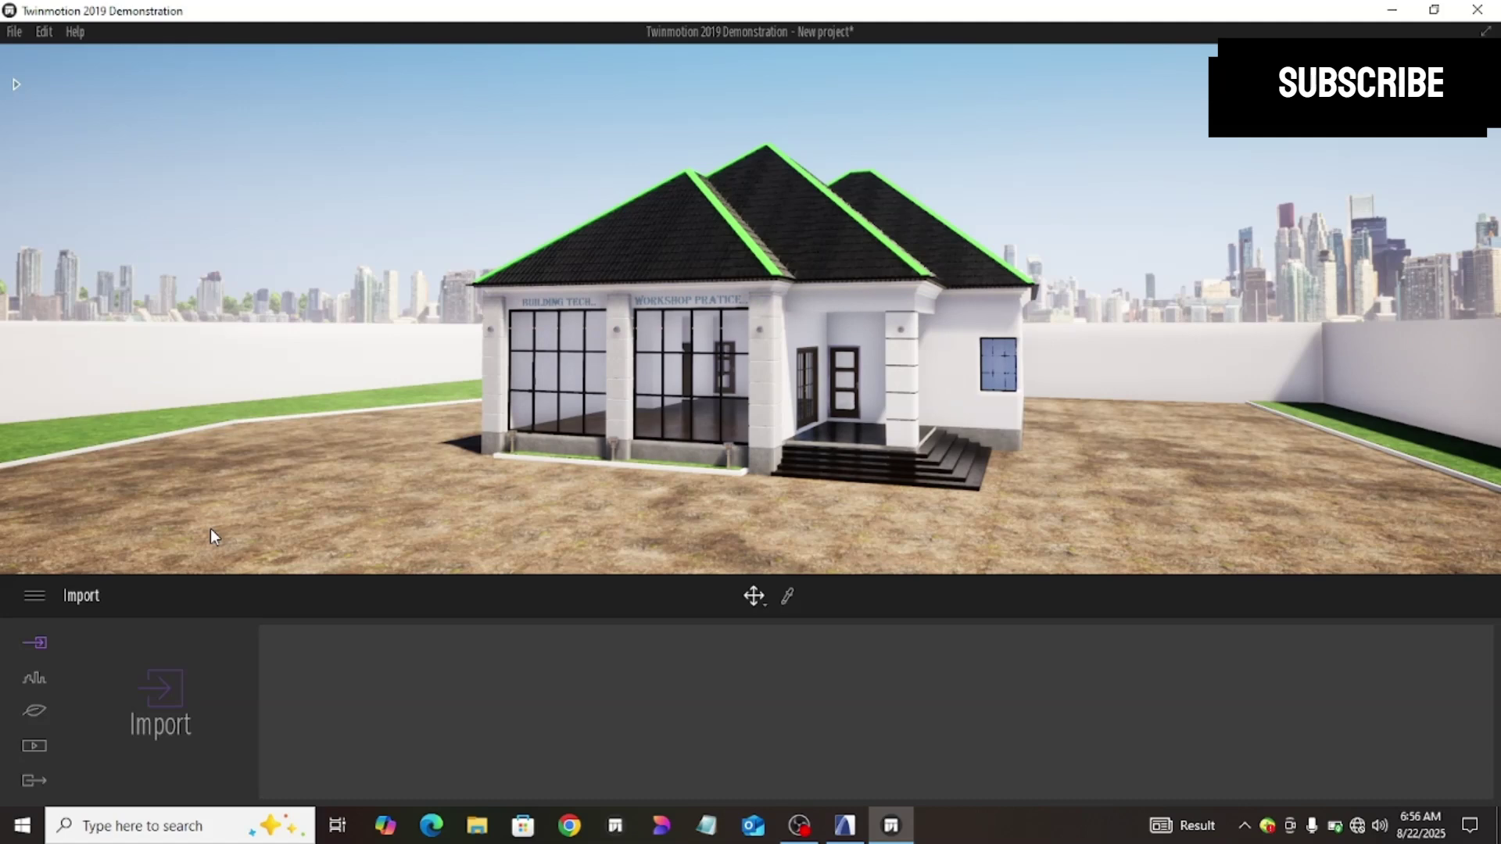
Step: Set the quality preference to the Low preset and inspect how the workshop looks from the front
{"action": "left_click", "coordinate": [32, 602]}
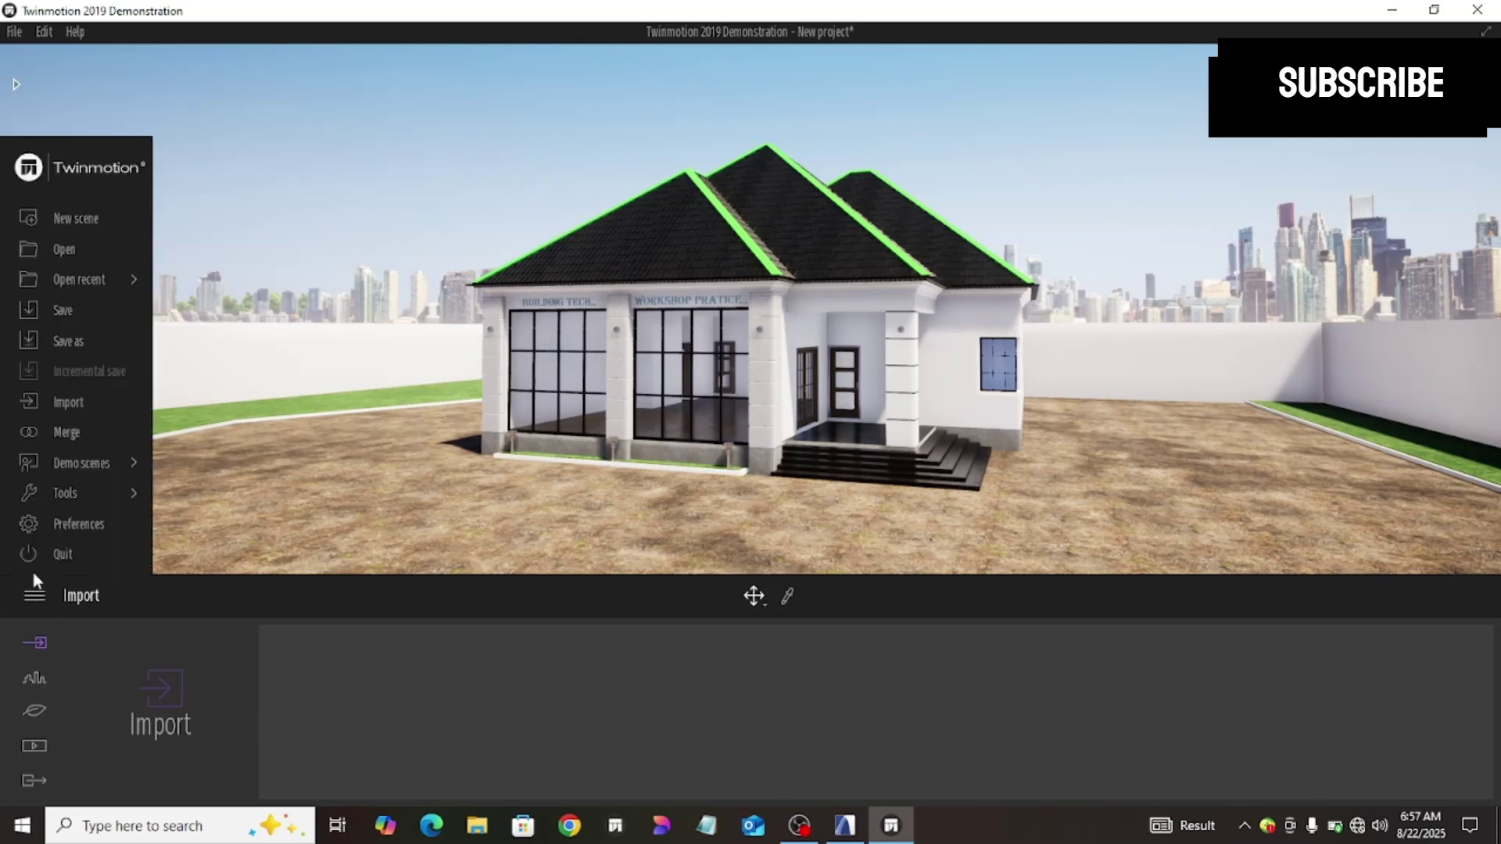
{"action": "left_click", "coordinate": [64, 524]}
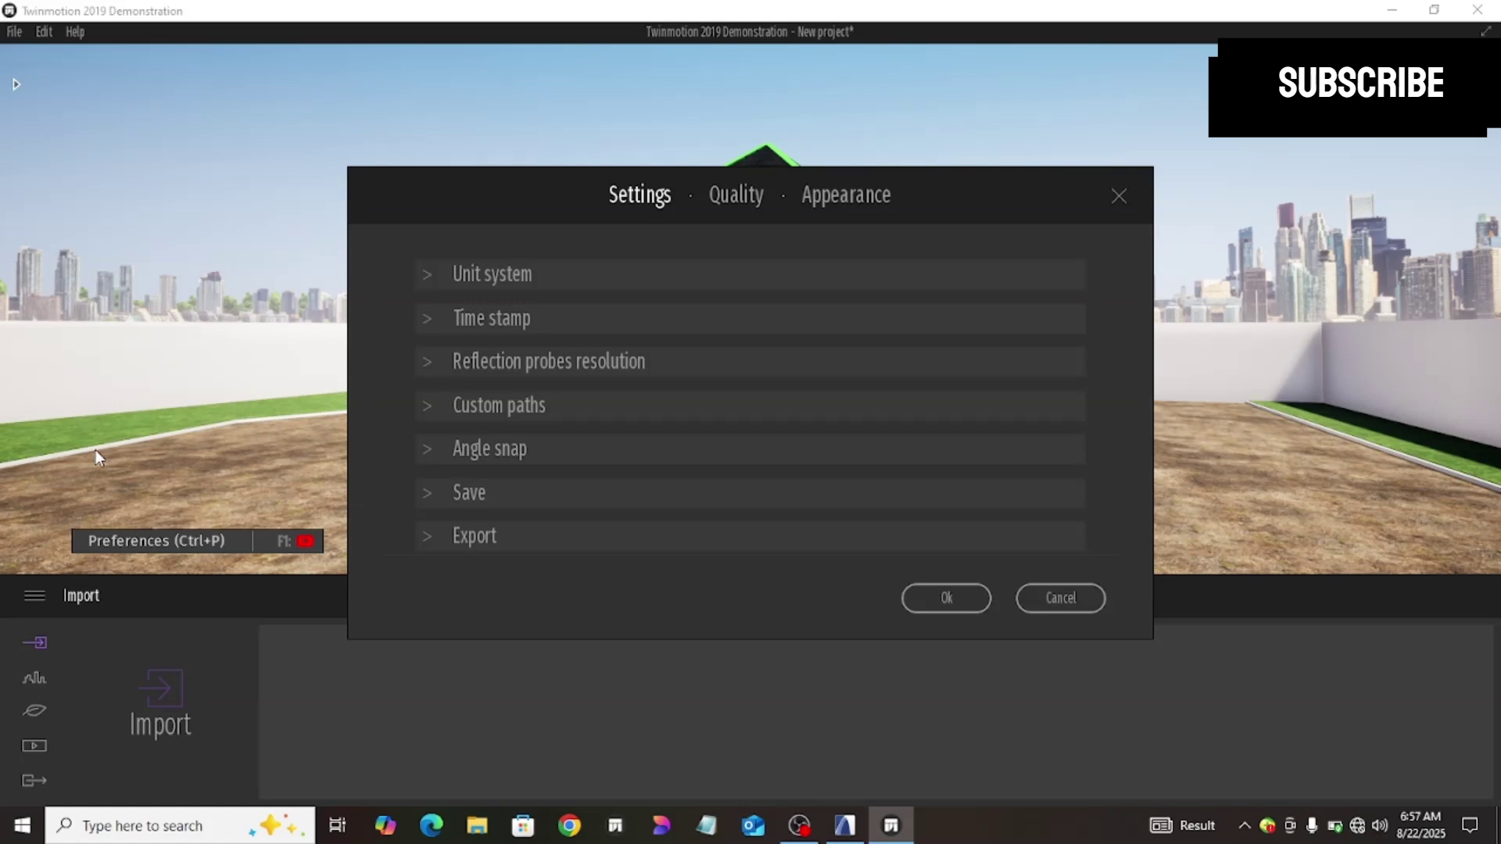
{"action": "left_click", "coordinate": [737, 196]}
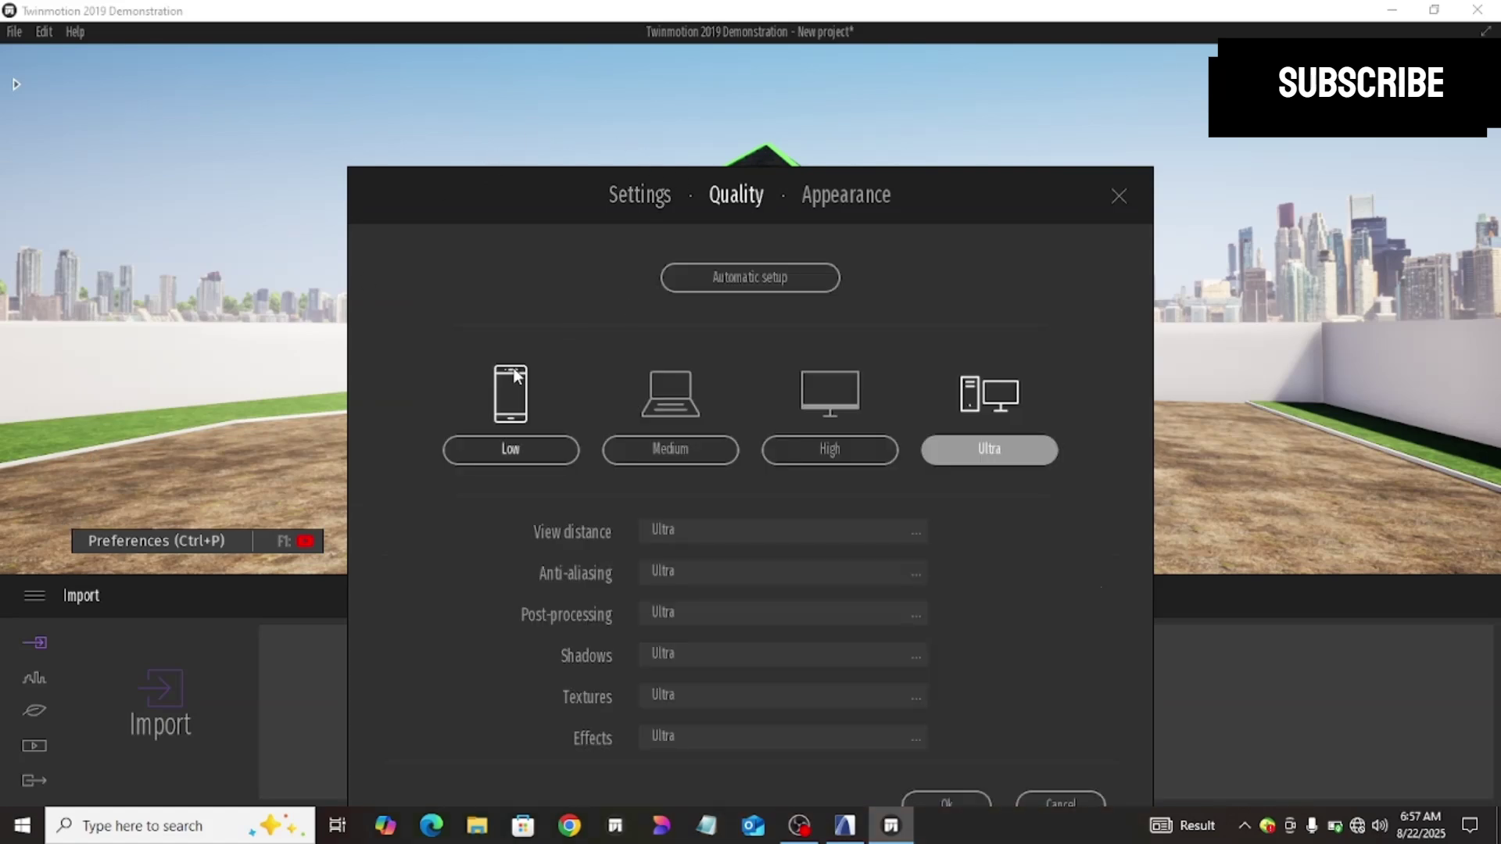
{"action": "left_click", "coordinate": [512, 452]}
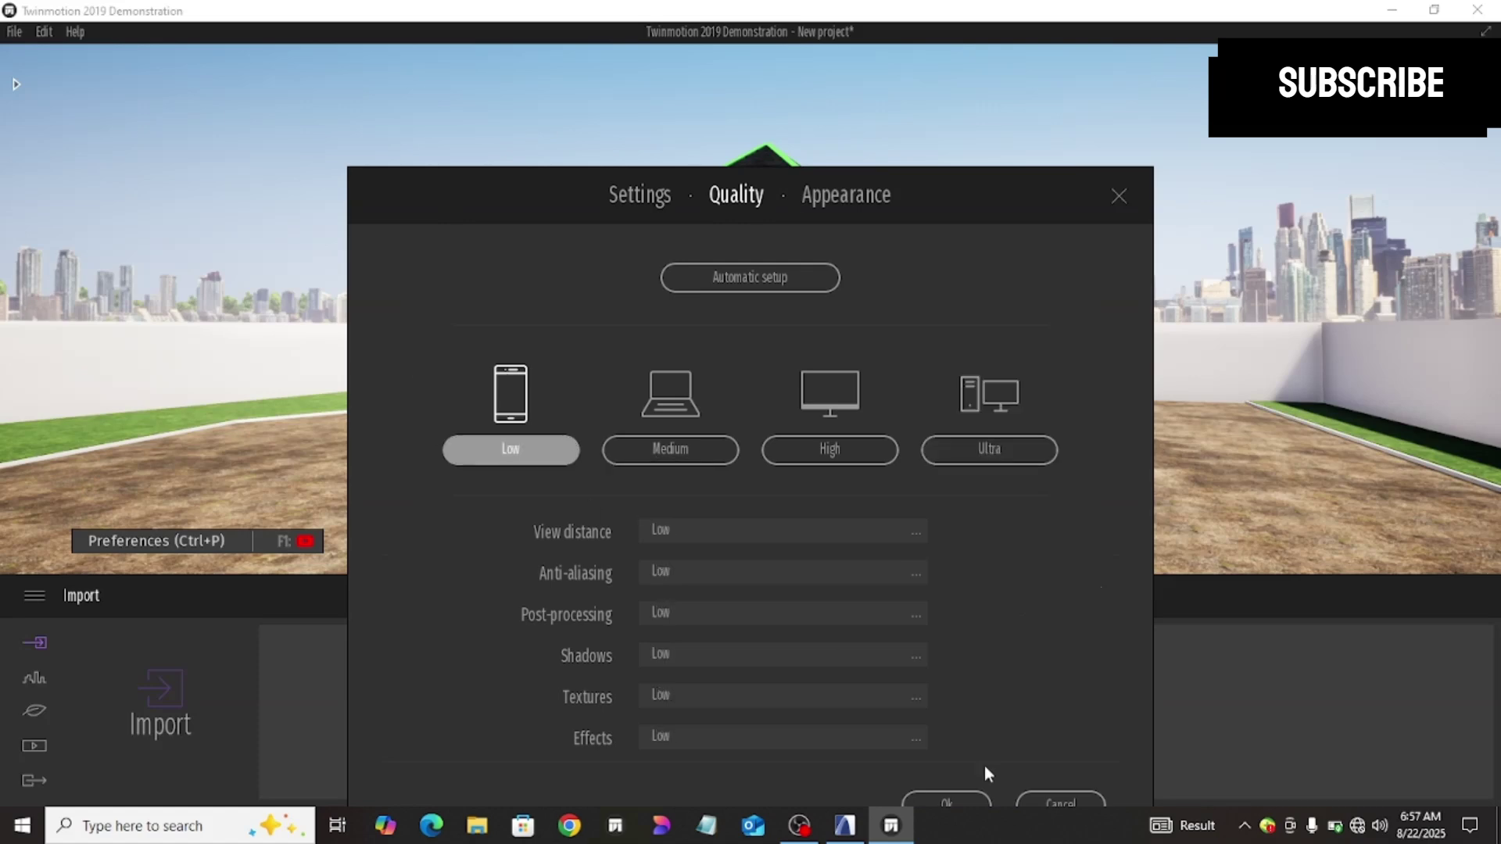
{"action": "left_click", "coordinate": [957, 801]}
{"action": "scroll", "coordinate": [904, 533], "scroll_direction": "up", "scroll_amount": 5}
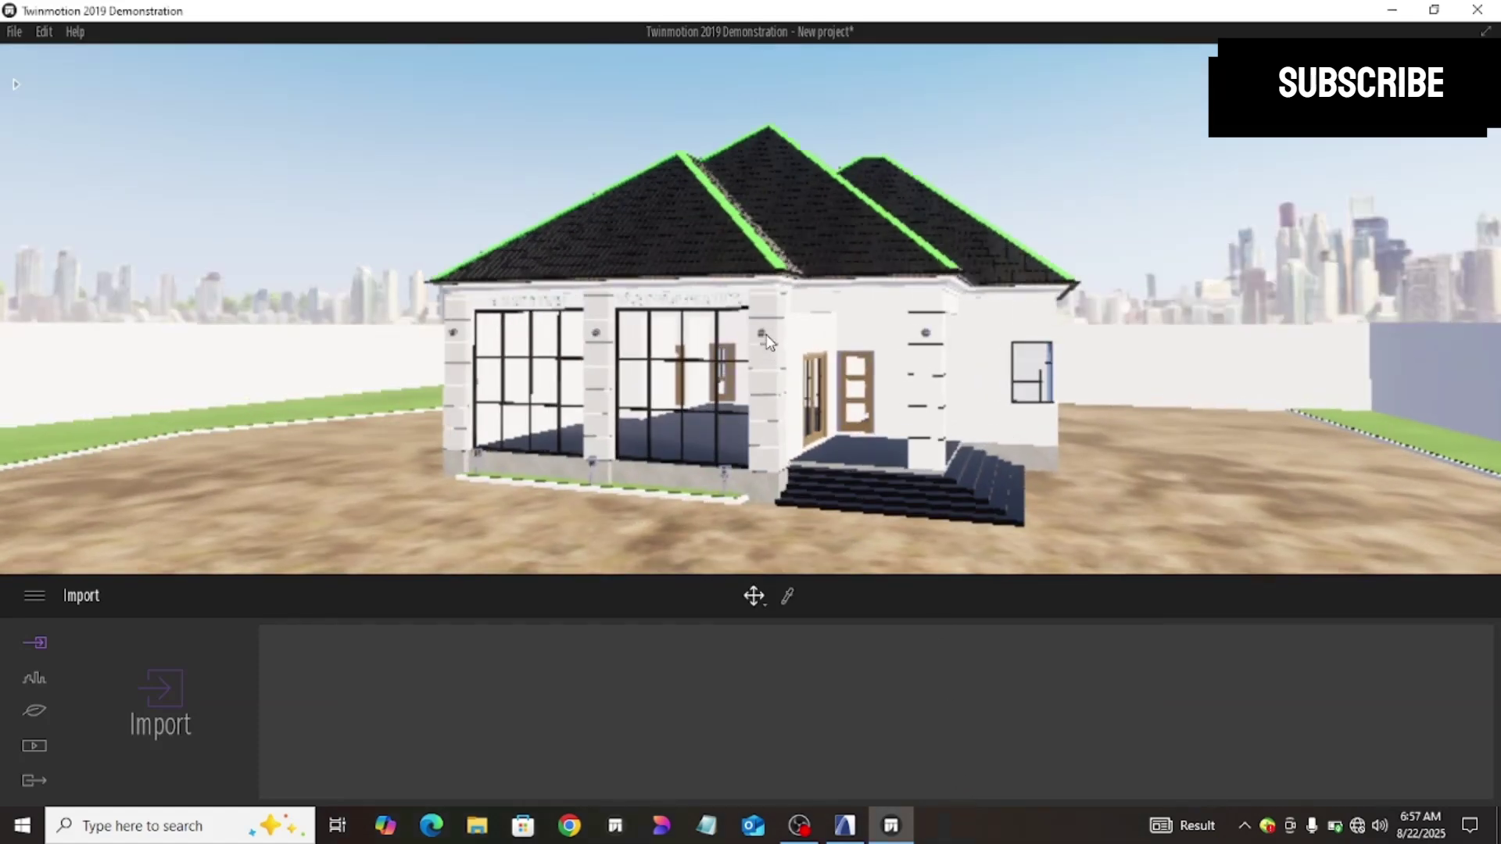
{"action": "scroll", "coordinate": [760, 410], "scroll_direction": "down", "scroll_amount": 4}
{"action": "right_click_drag", "start_coordinate": [1015, 403], "coordinate": [898, 377]}
{"action": "scroll", "coordinate": [856, 356], "scroll_direction": "down", "scroll_amount": 2}
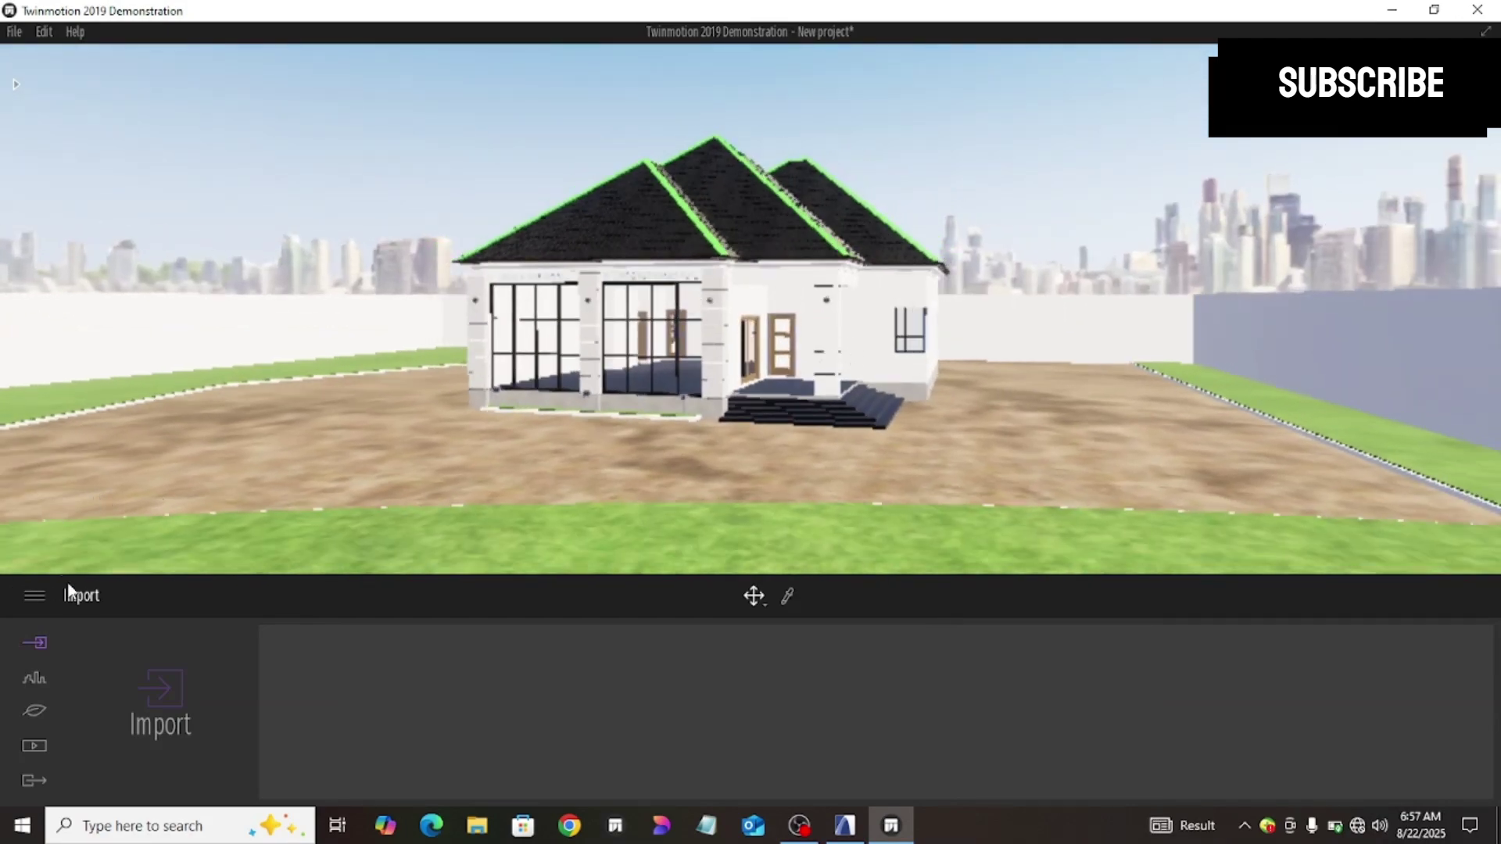
Step: Set the quality preference to the Ultra preset
{"action": "left_click", "coordinate": [32, 598]}
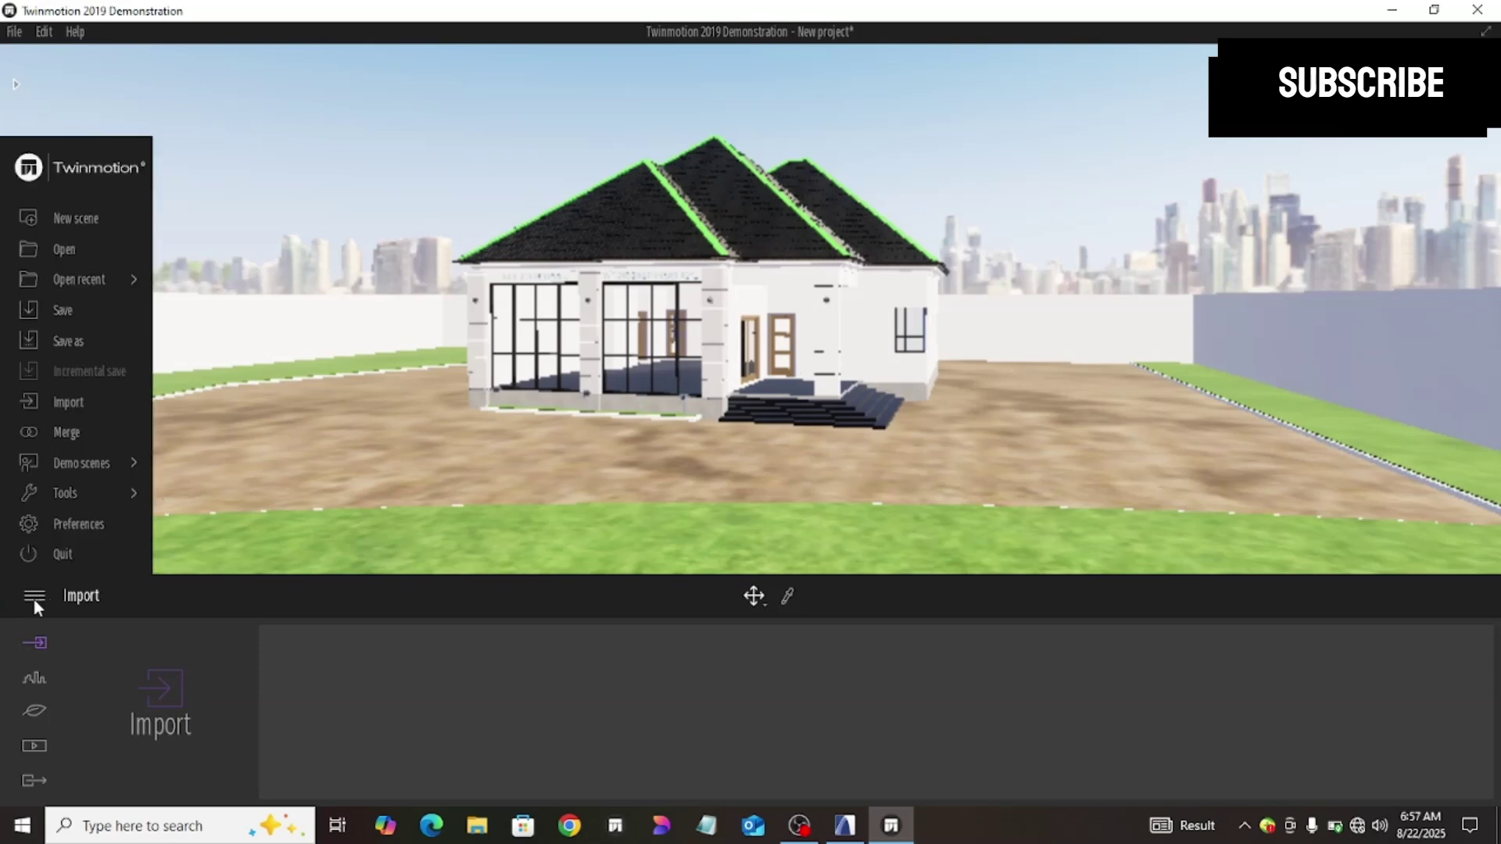
{"action": "left_click", "coordinate": [63, 529]}
{"action": "left_click", "coordinate": [733, 210]}
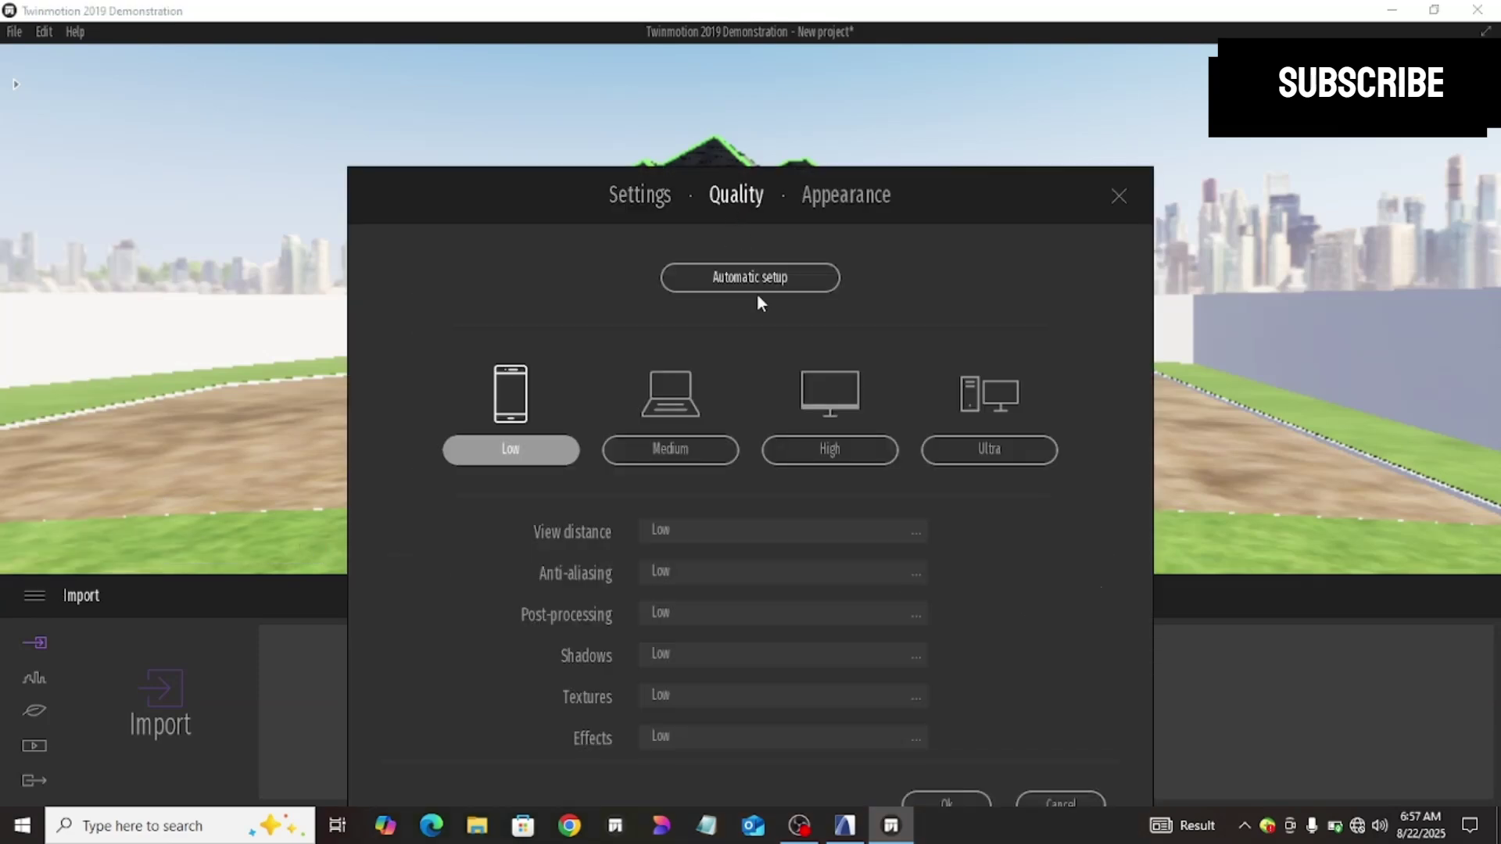
{"action": "left_click", "coordinate": [945, 457]}
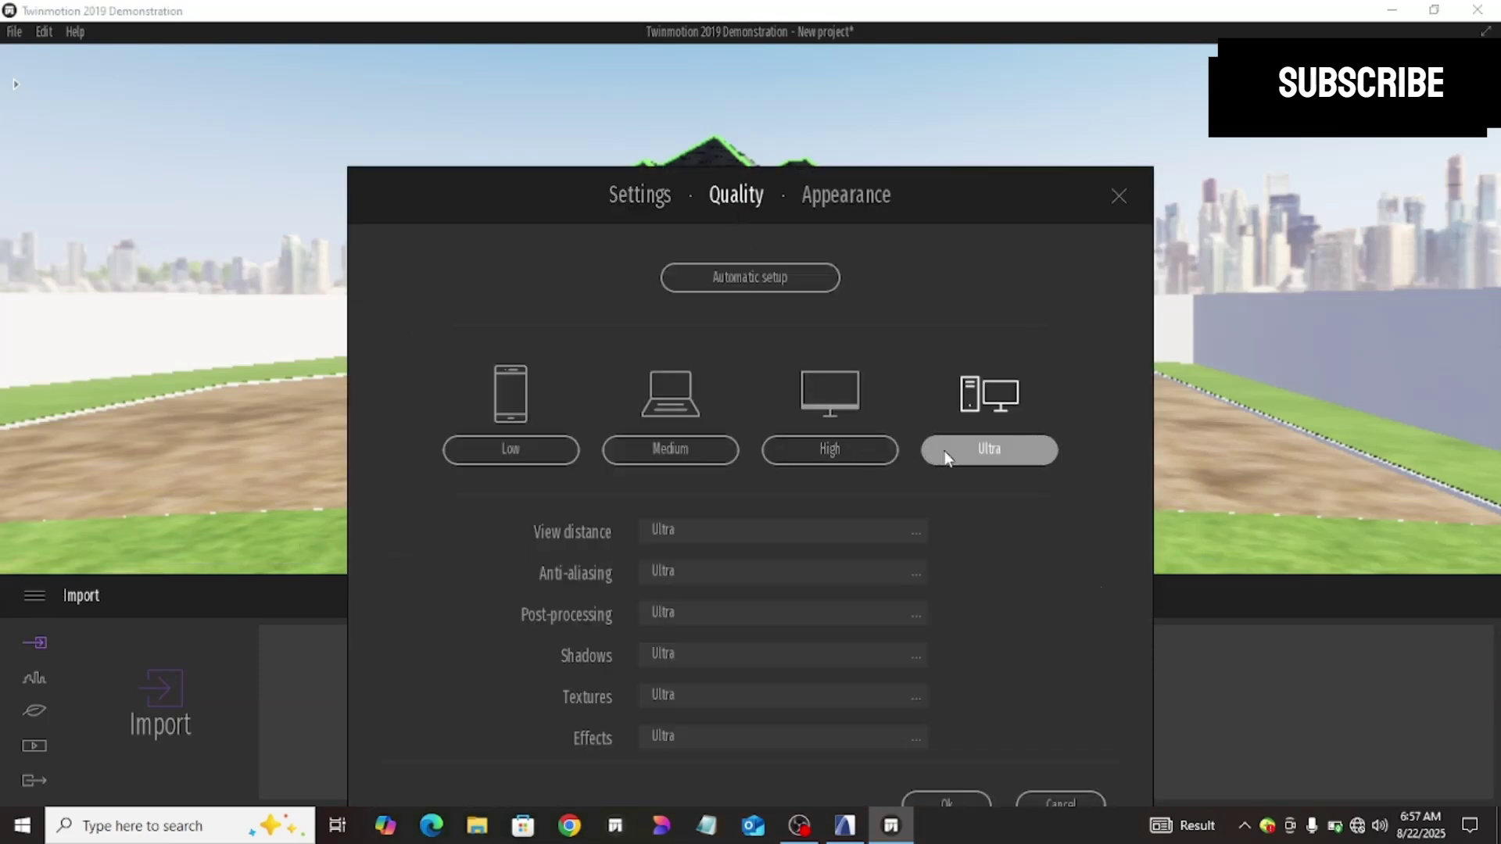
{"action": "left_click", "coordinate": [949, 801]}
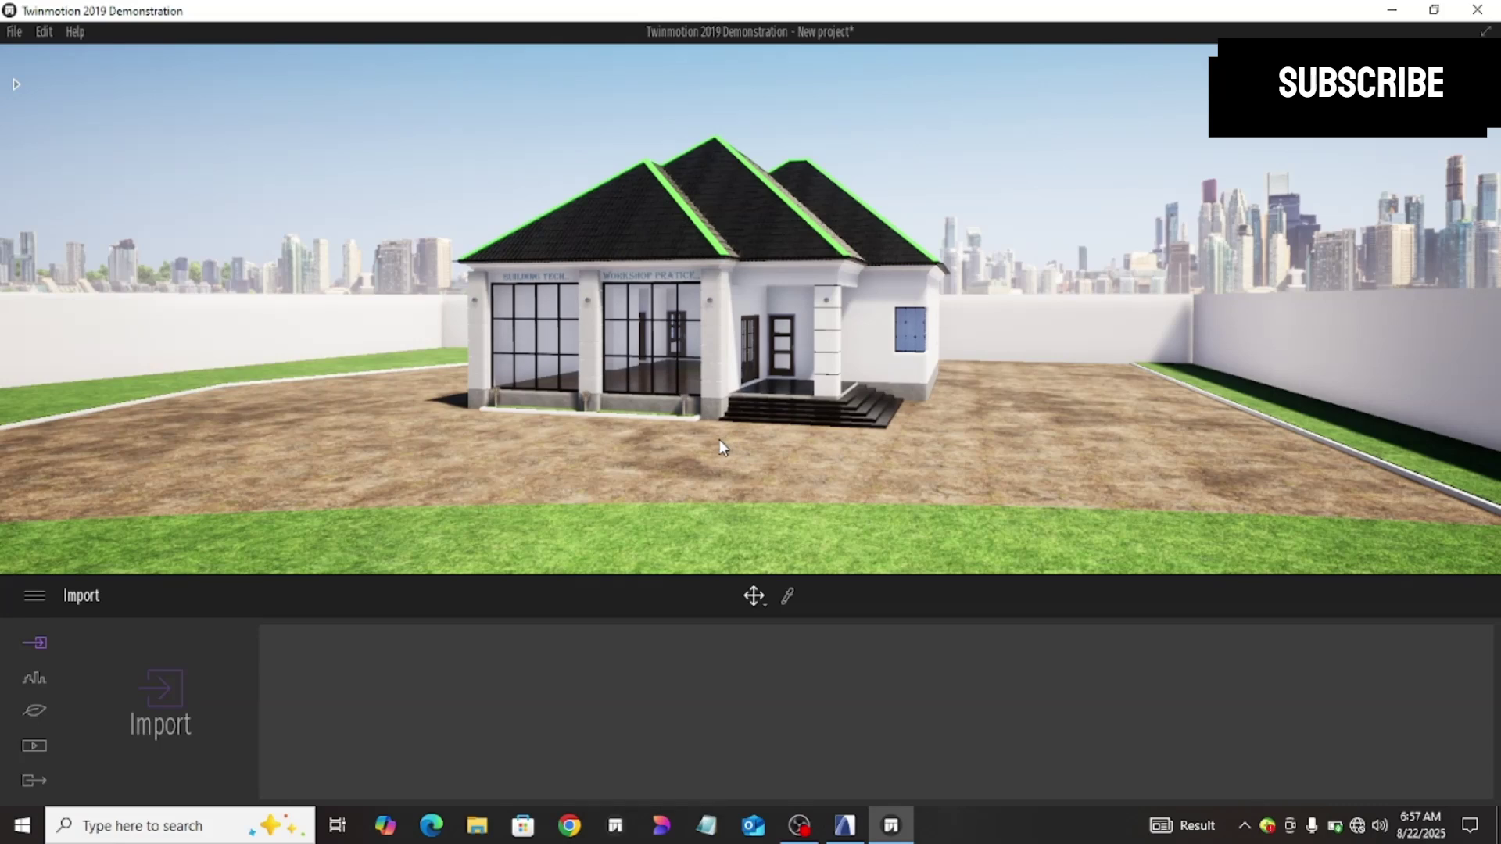
Step: Sample the shingle material of the workshop's front roof with the material picker to open its settings
{"action": "scroll", "coordinate": [663, 327], "scroll_direction": "up", "scroll_amount": 2}
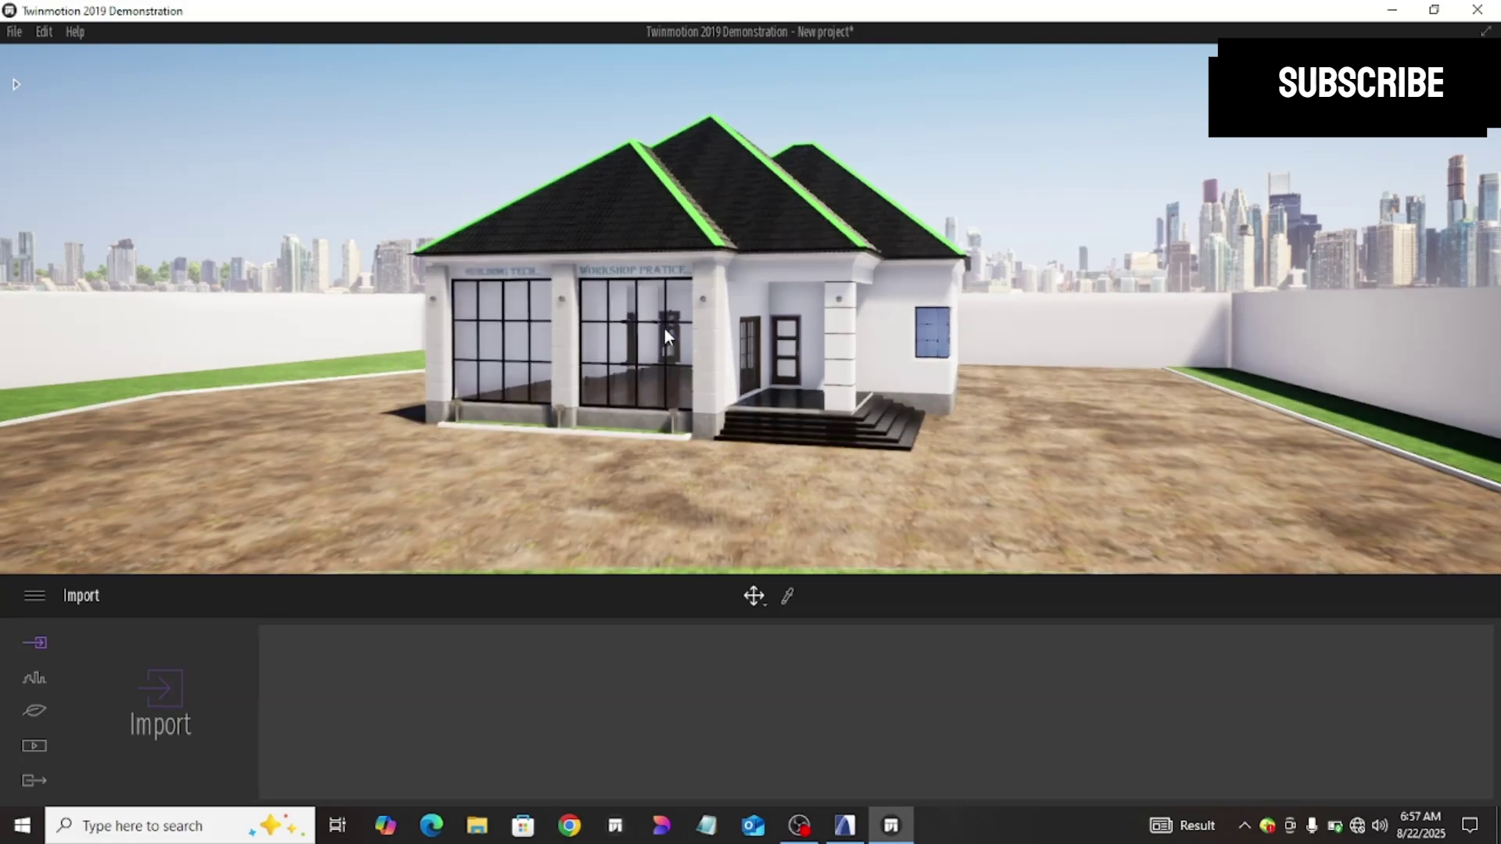
{"action": "scroll", "coordinate": [665, 328], "scroll_direction": "up", "scroll_amount": 2}
{"action": "scroll", "coordinate": [664, 328], "scroll_direction": "up", "scroll_amount": 2}
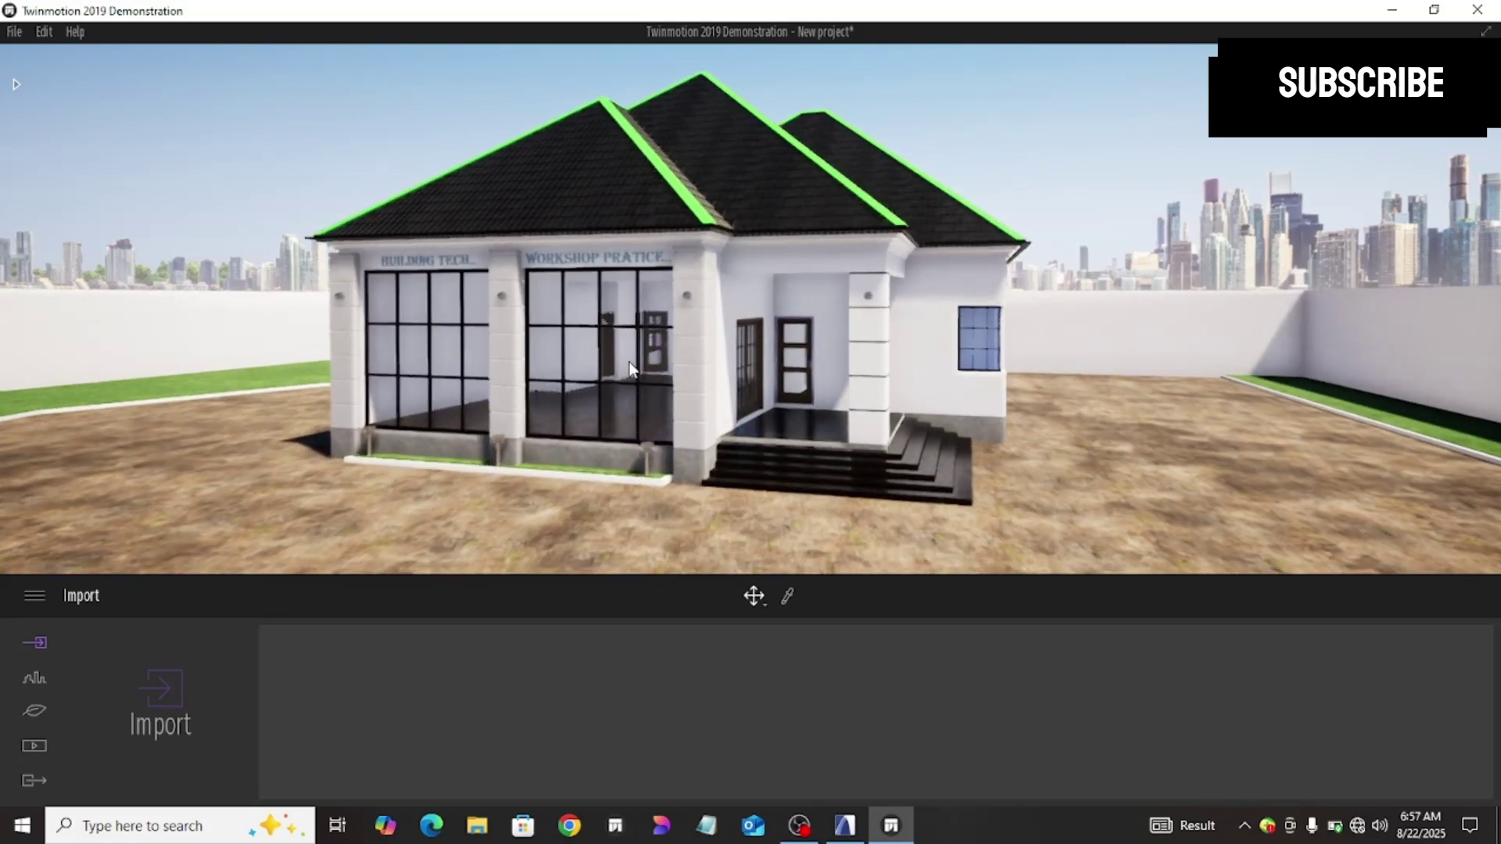
{"action": "middle_click_drag", "start_coordinate": [665, 328], "coordinate": [613, 355]}
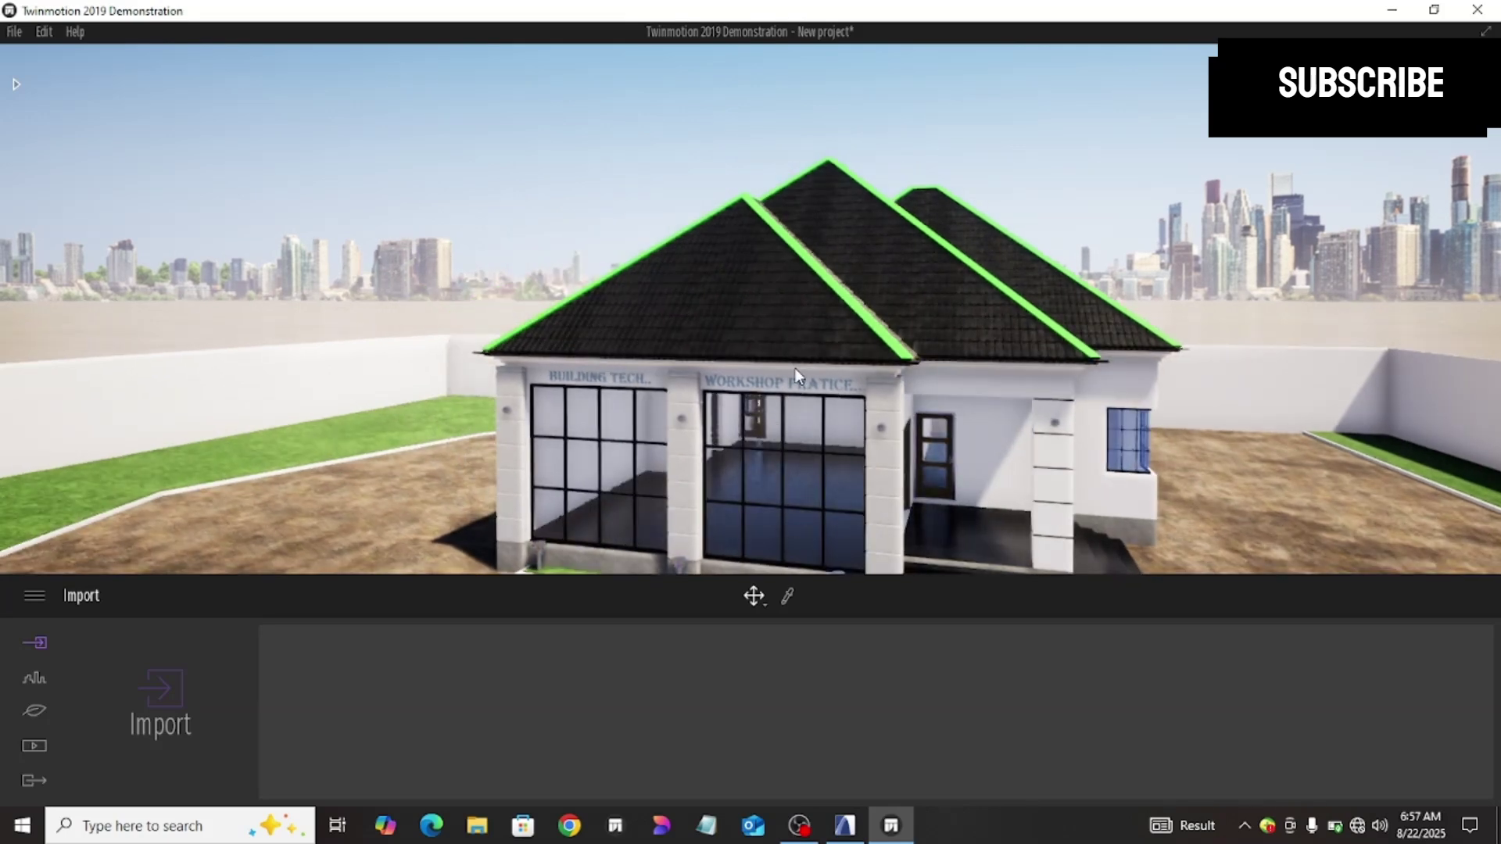
{"action": "scroll", "coordinate": [794, 368], "scroll_direction": "up", "scroll_amount": 3}
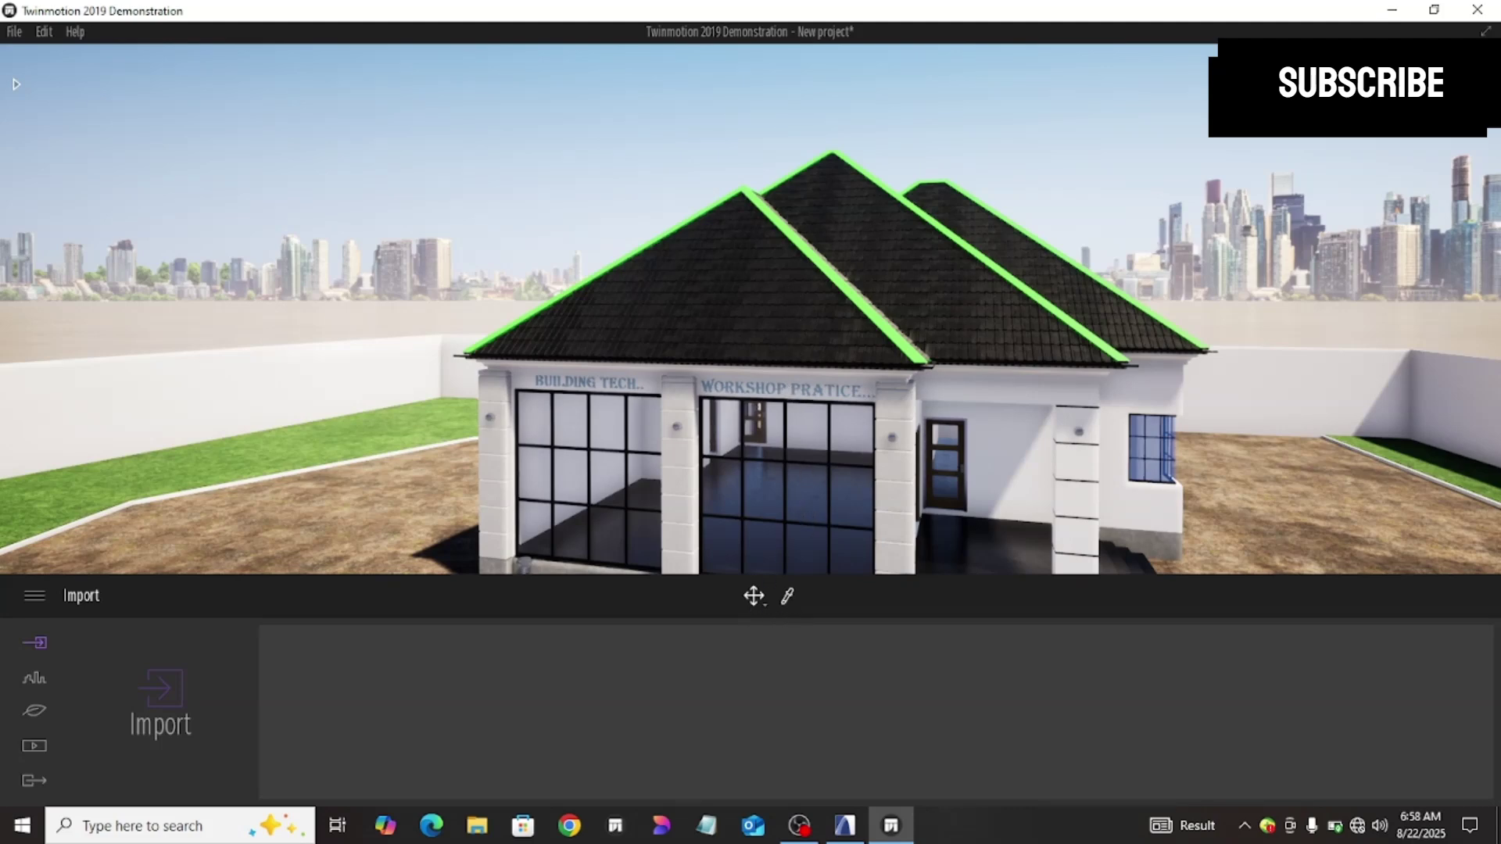
{"action": "left_click", "coordinate": [789, 591]}
{"action": "left_click", "coordinate": [784, 325]}
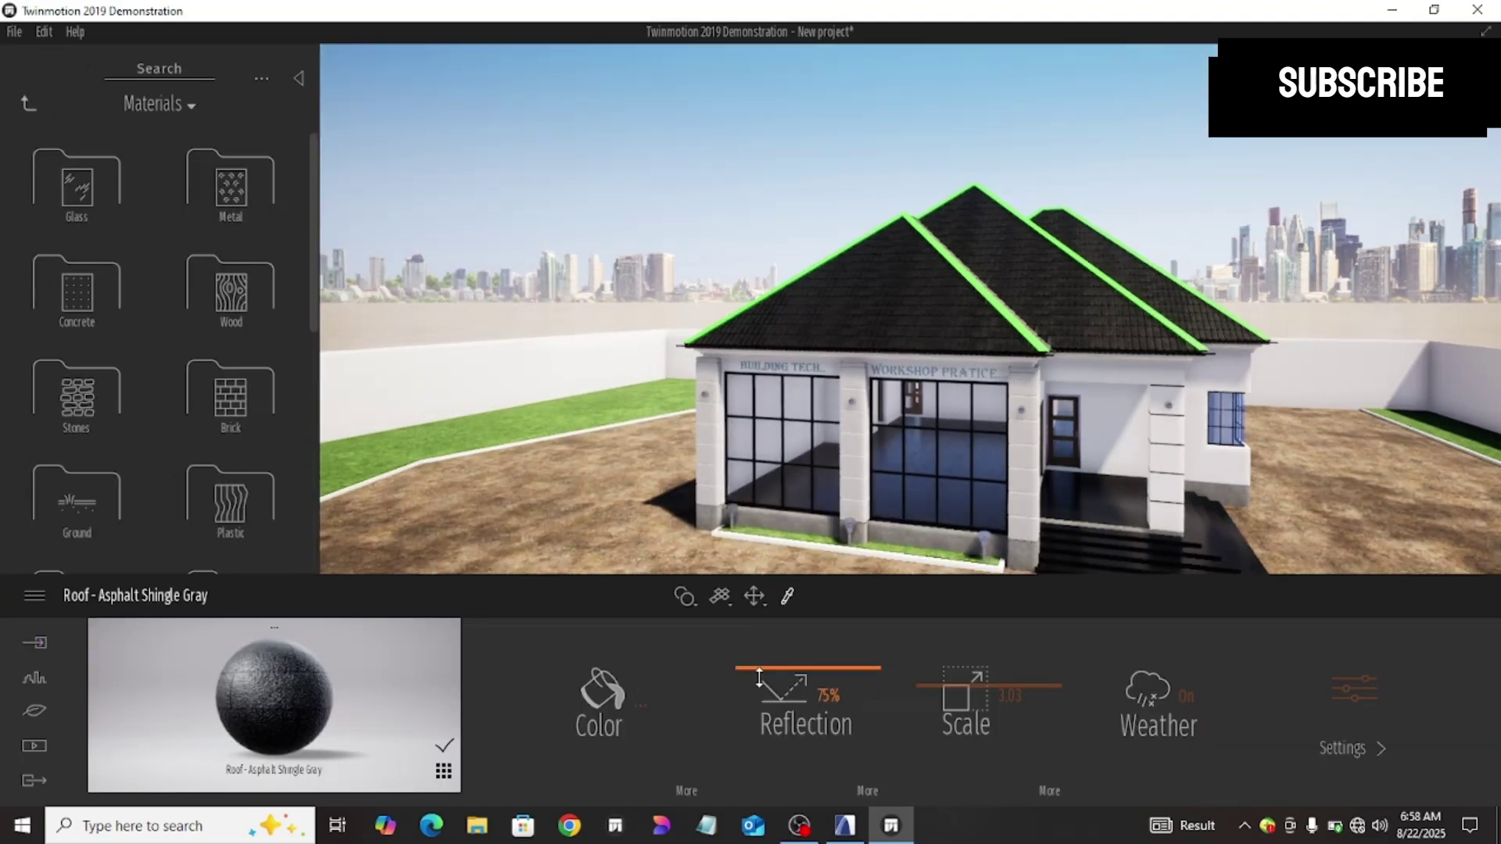
Step: Set the roof shingle material's reflection to 64% and lighten its color to gray C4C4C4
{"action": "left_click_drag", "start_coordinate": [760, 678], "coordinate": [760, 692]}
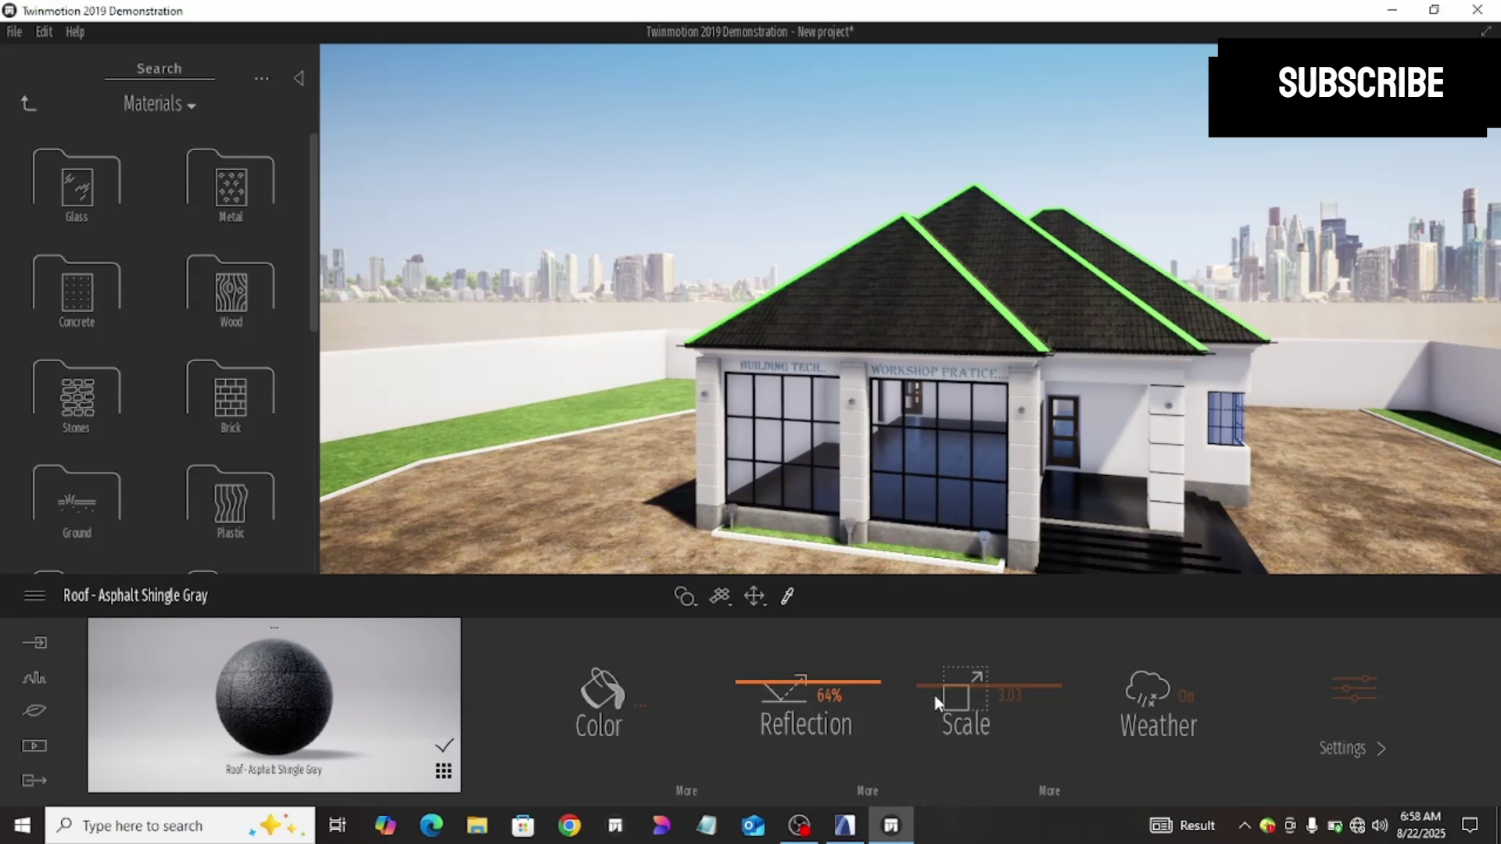
{"action": "left_click", "coordinate": [584, 691]}
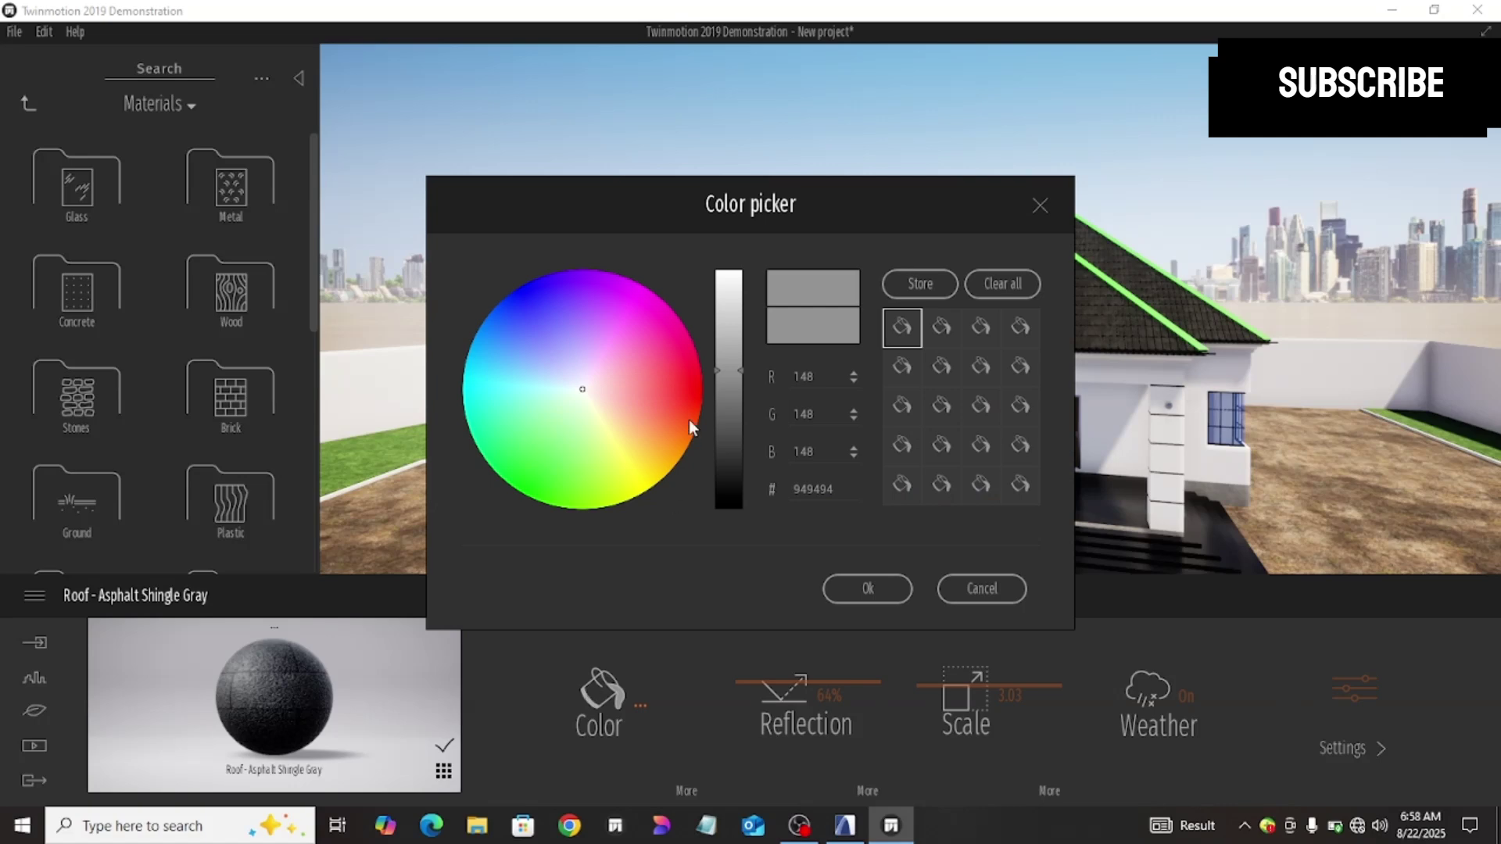
{"action": "left_click", "coordinate": [726, 326]}
{"action": "left_click", "coordinate": [857, 587]}
Step: Set the metallicness of the roof shingle material to 65%
{"action": "left_click", "coordinate": [1361, 688]}
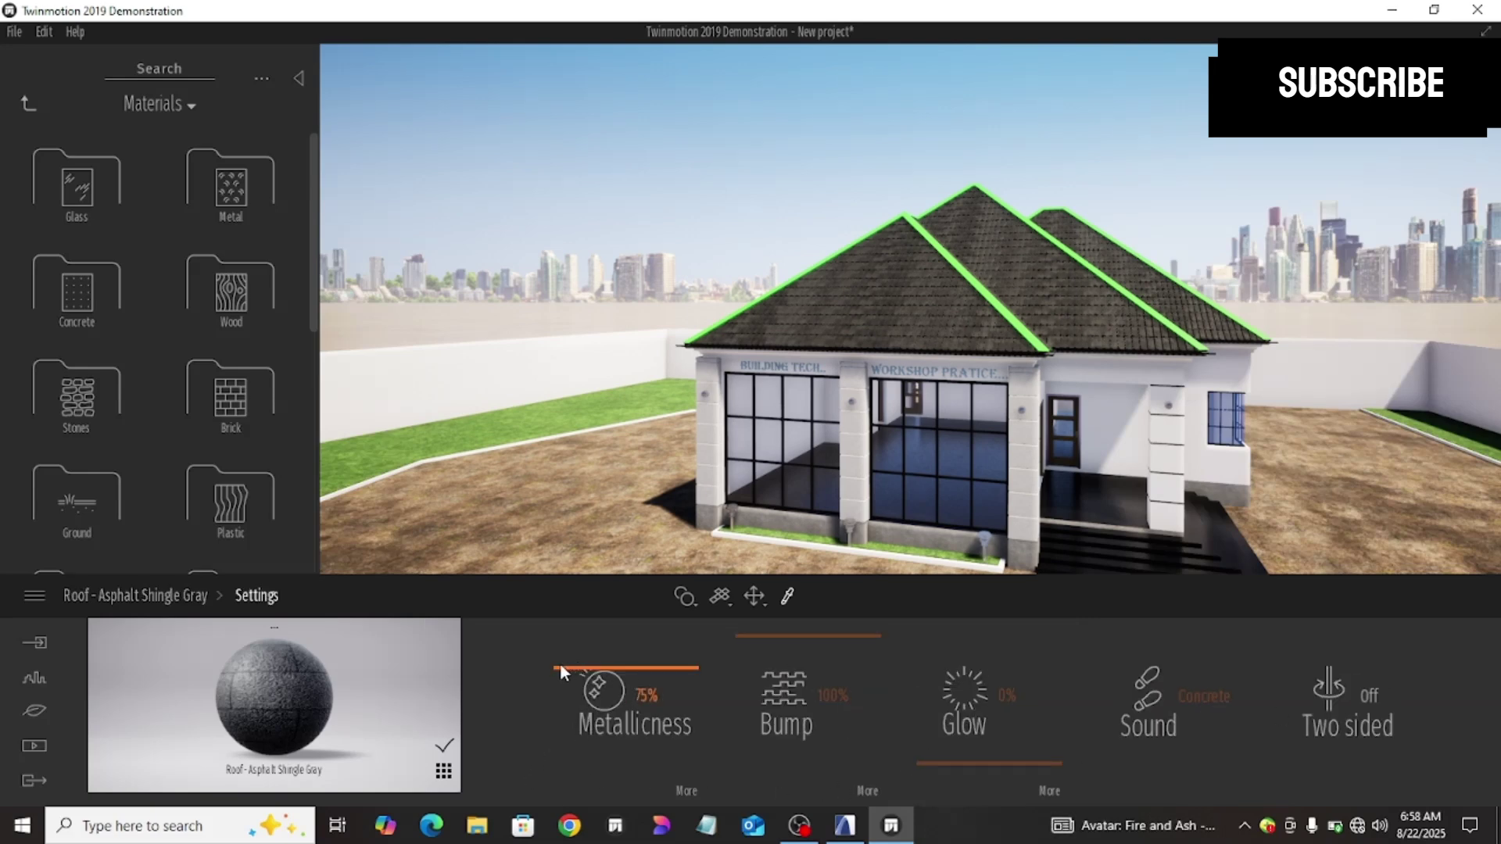
{"action": "mouse_move", "coordinate": [560, 663]}
{"action": "left_mouse_down"}
{"action": "mouse_move", "coordinate": [562, 629]}
{"action": "mouse_move", "coordinate": [526, 737]}
{"action": "mouse_move", "coordinate": [548, 689]}
{"action": "left_mouse_up"}
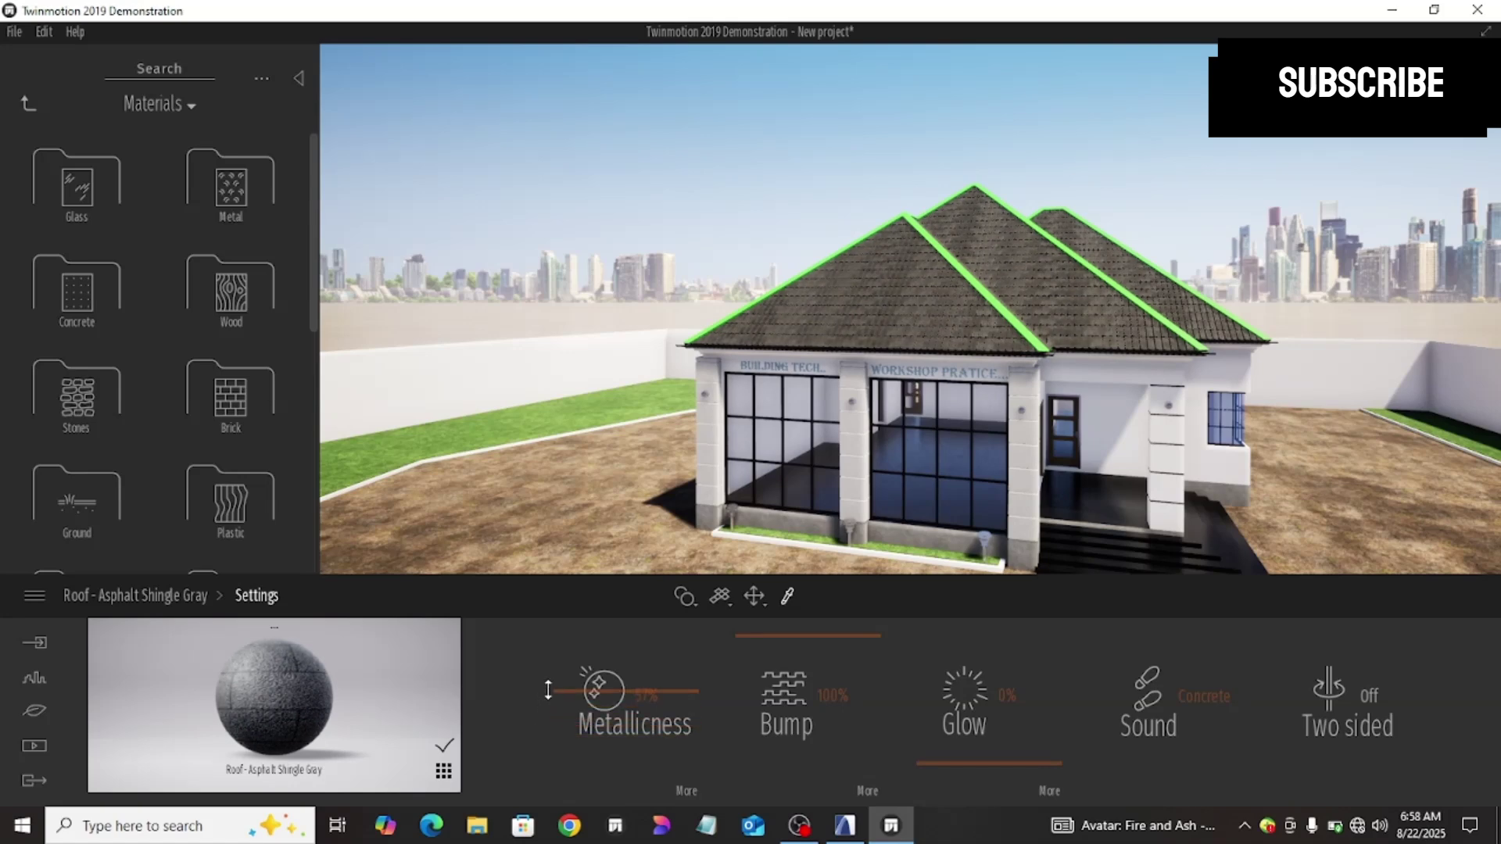
{"action": "left_click_drag", "start_coordinate": [548, 681], "coordinate": [548, 677]}
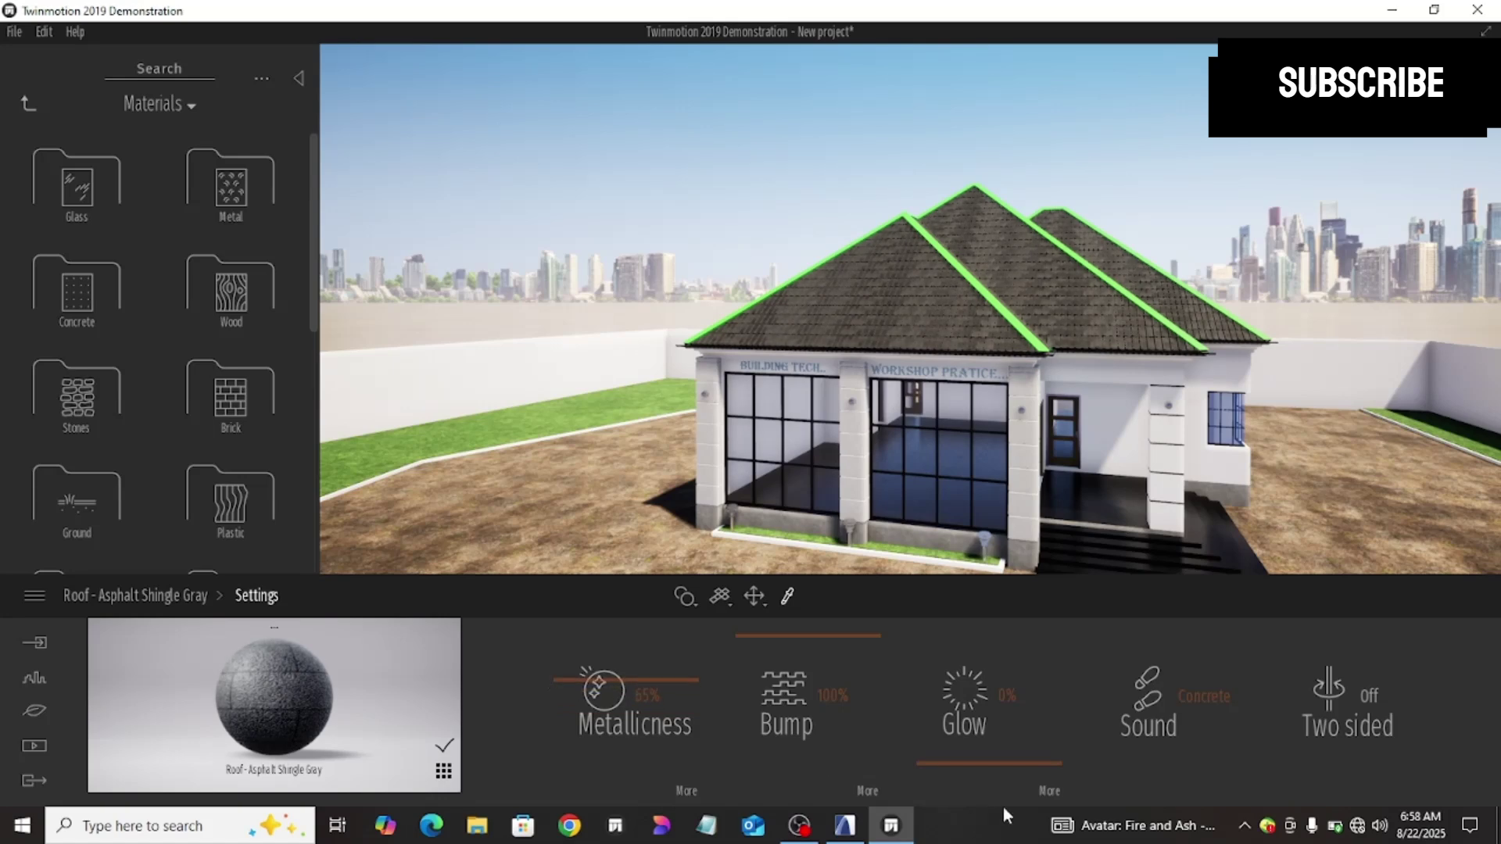
Step: Darken the roof shingle material's color to gray B3B3B3
{"action": "left_click", "coordinate": [153, 596]}
{"action": "left_click", "coordinate": [598, 706]}
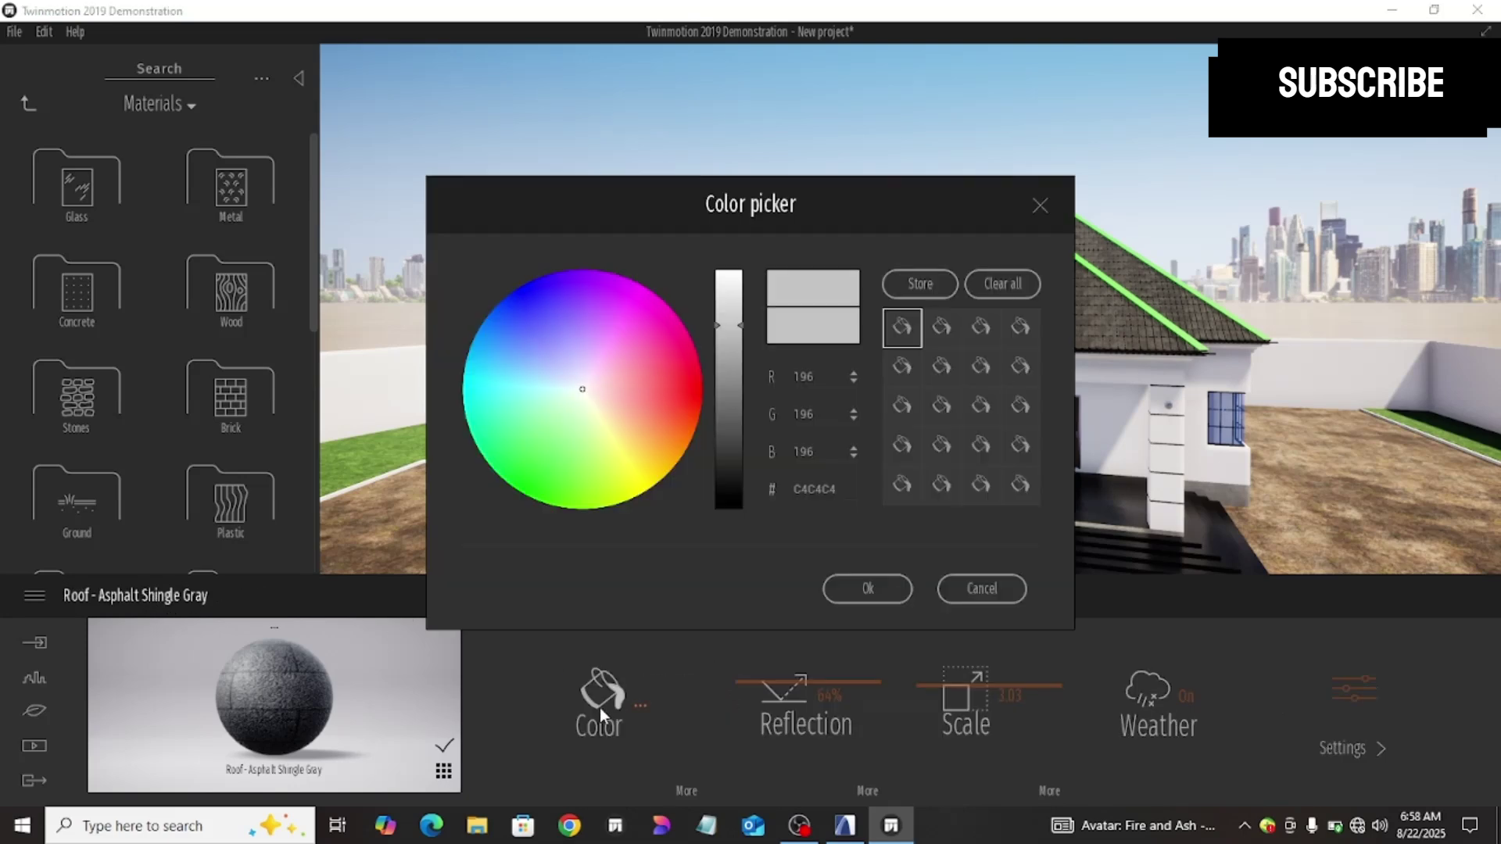
{"action": "left_click", "coordinate": [731, 357]}
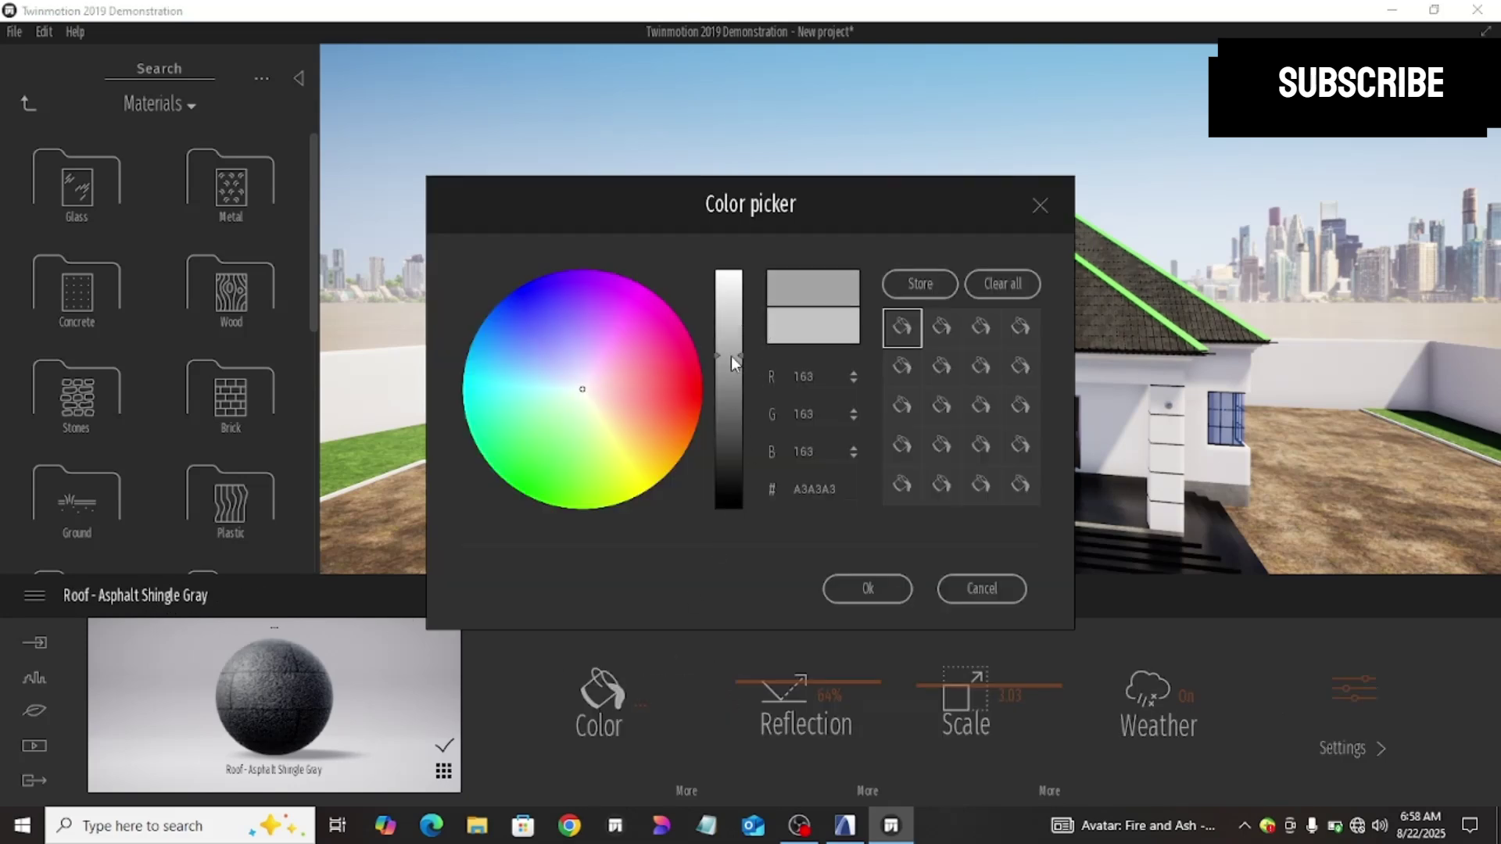
{"action": "left_click", "coordinate": [725, 293]}
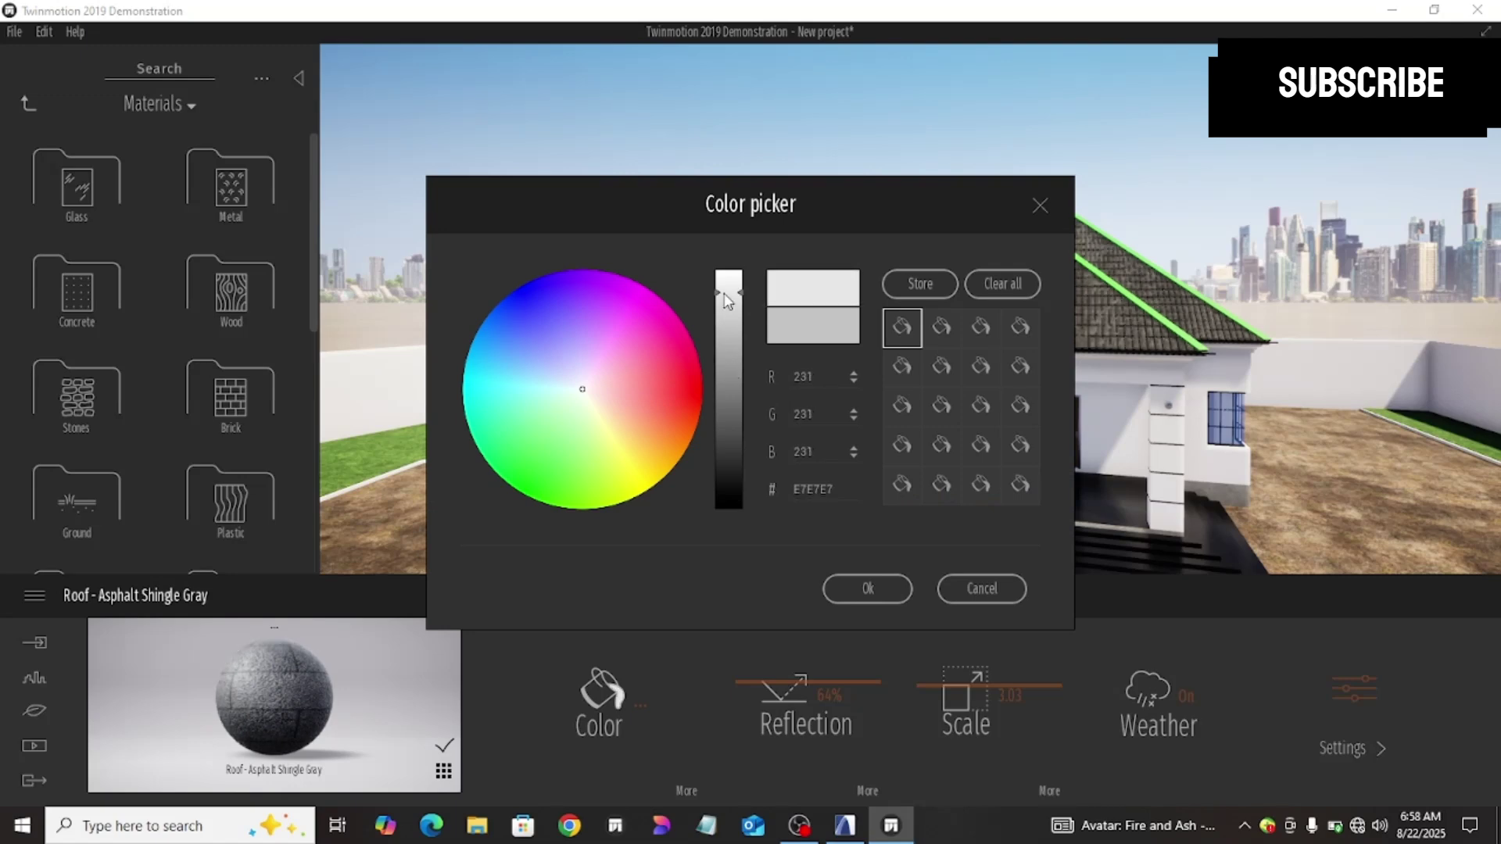
{"action": "left_click", "coordinate": [737, 360]}
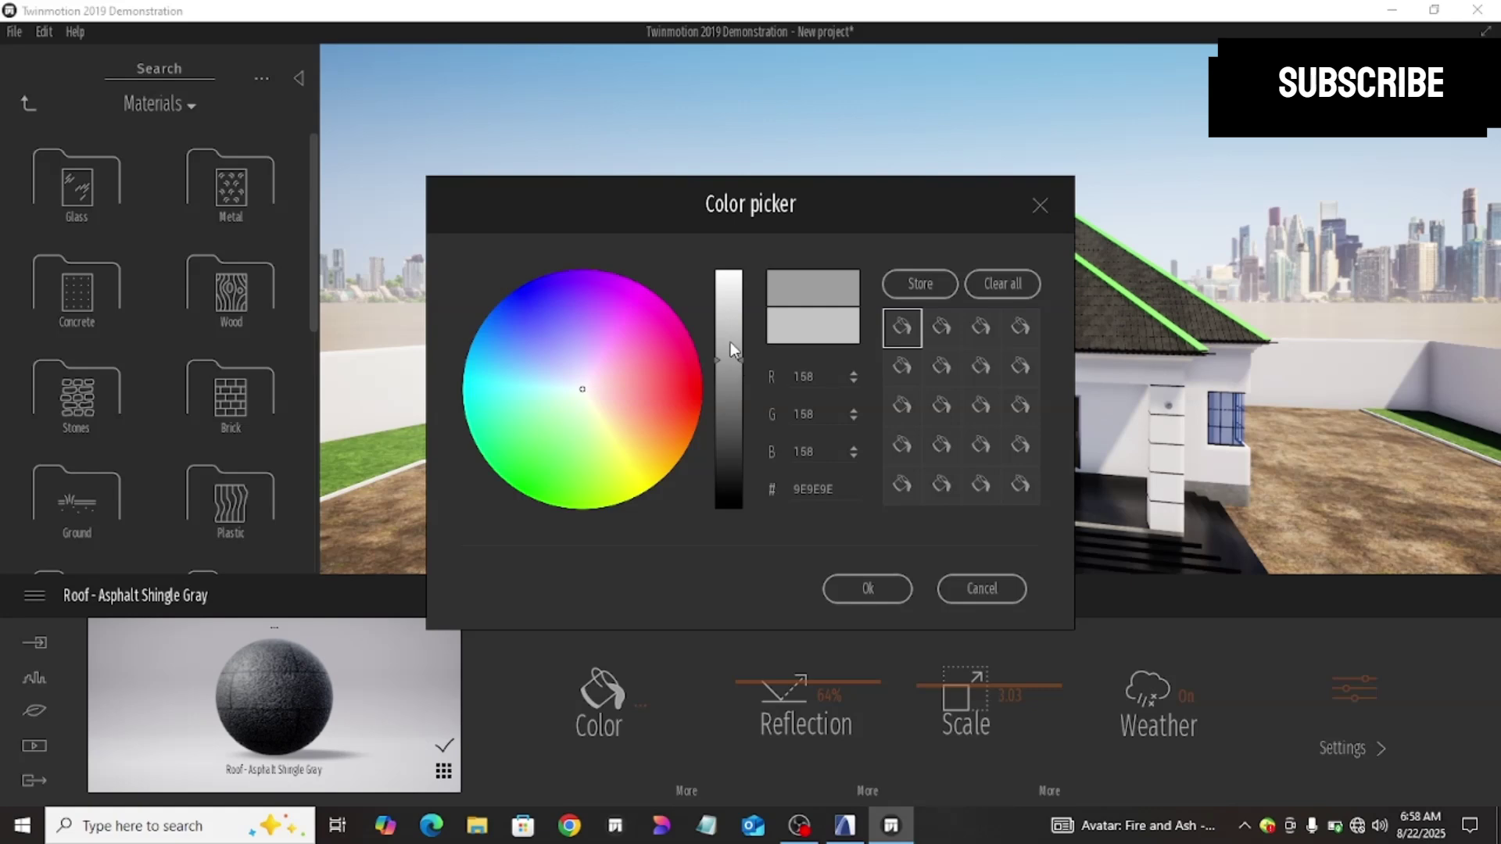
{"action": "left_click", "coordinate": [872, 591]}
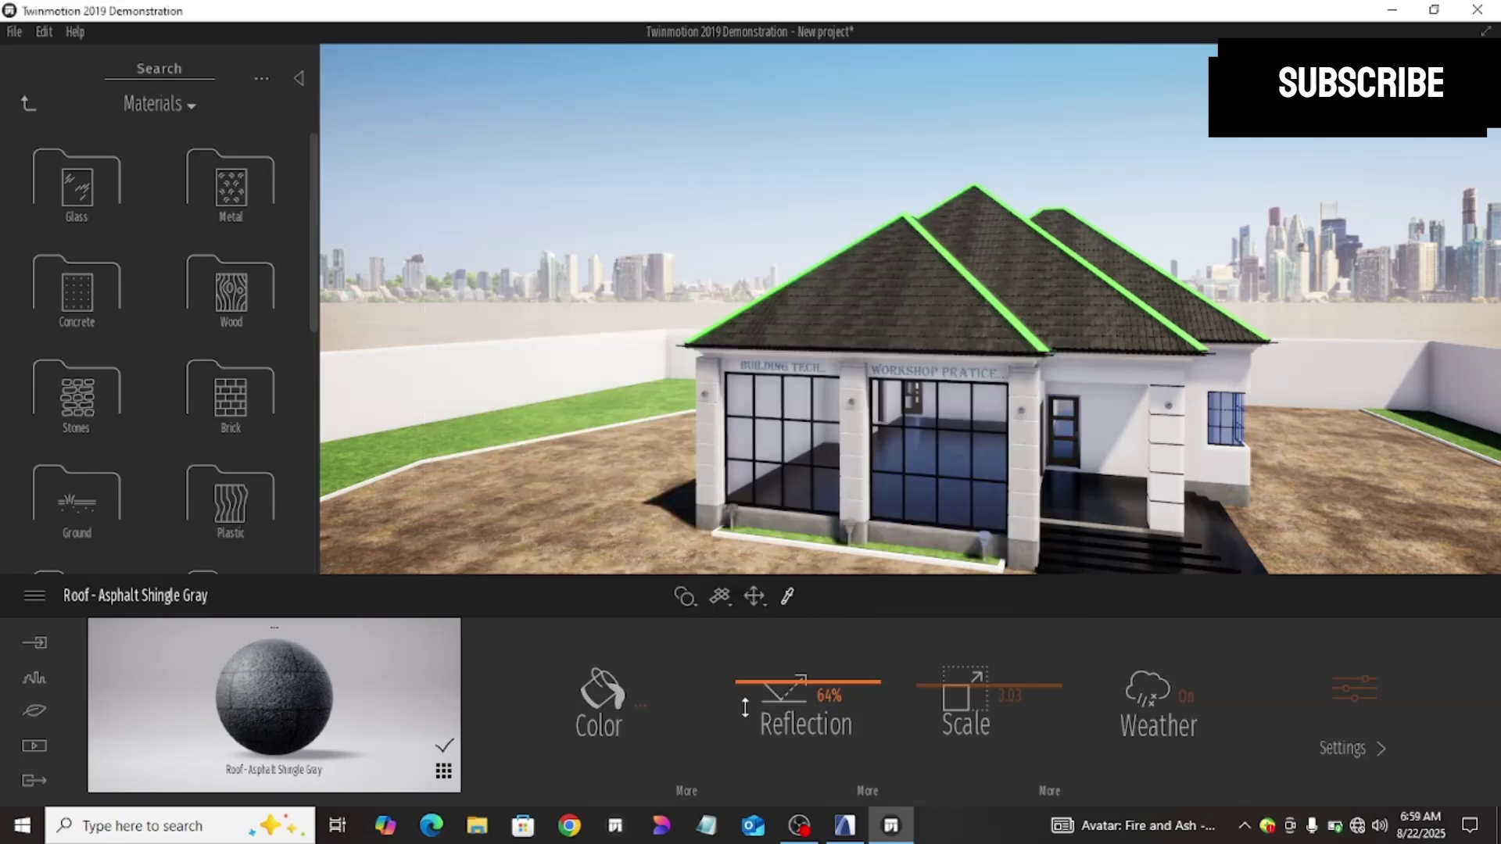
Step: Reduce the roof shingle material's reflection to 44% and brighten its color to light gray DFDFDF
{"action": "left_click_drag", "start_coordinate": [743, 680], "coordinate": [747, 725]}
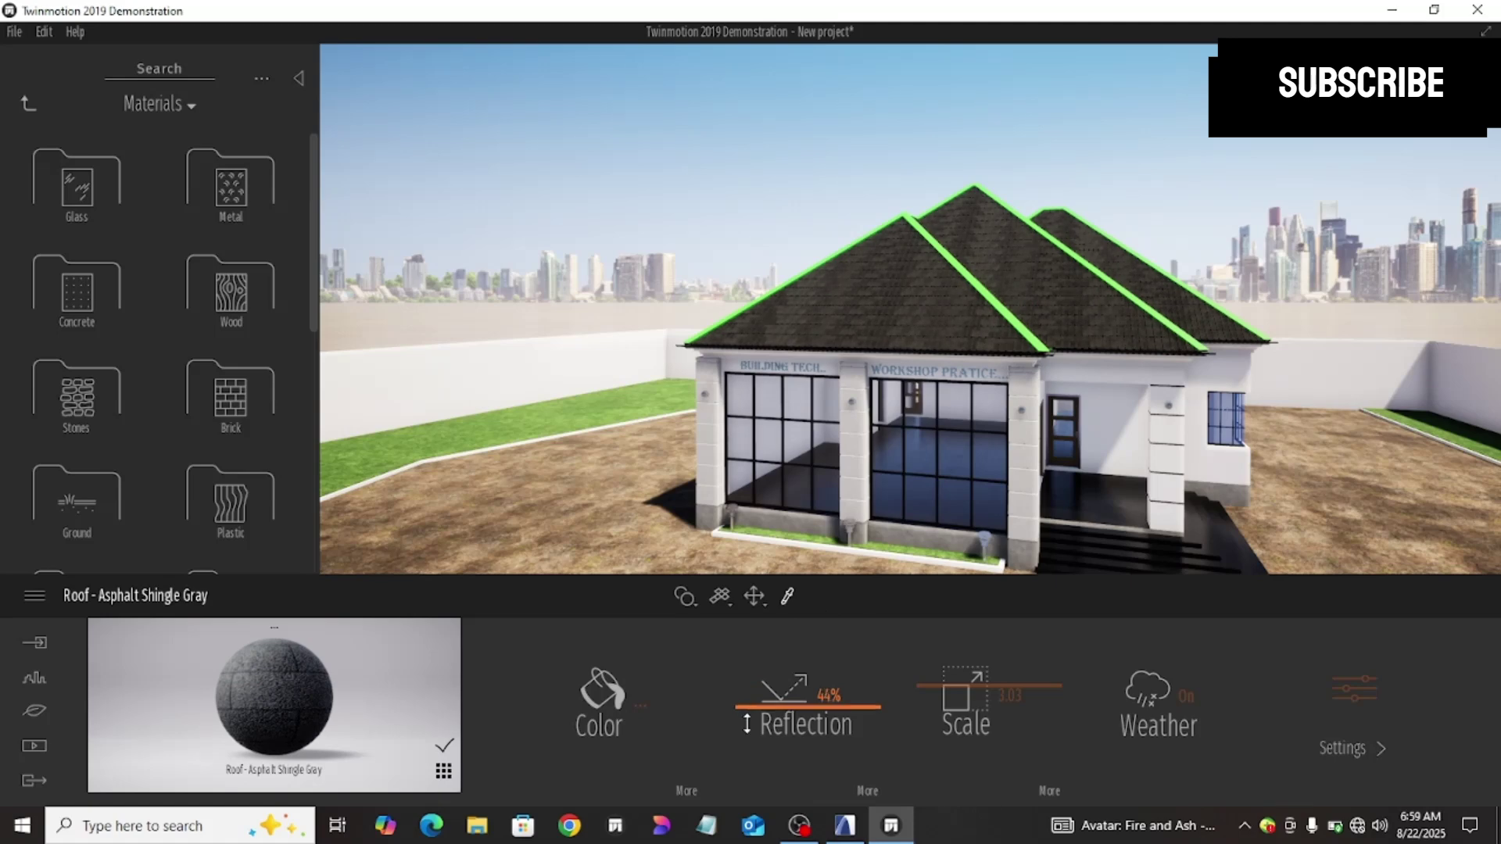
{"action": "left_click", "coordinate": [592, 688]}
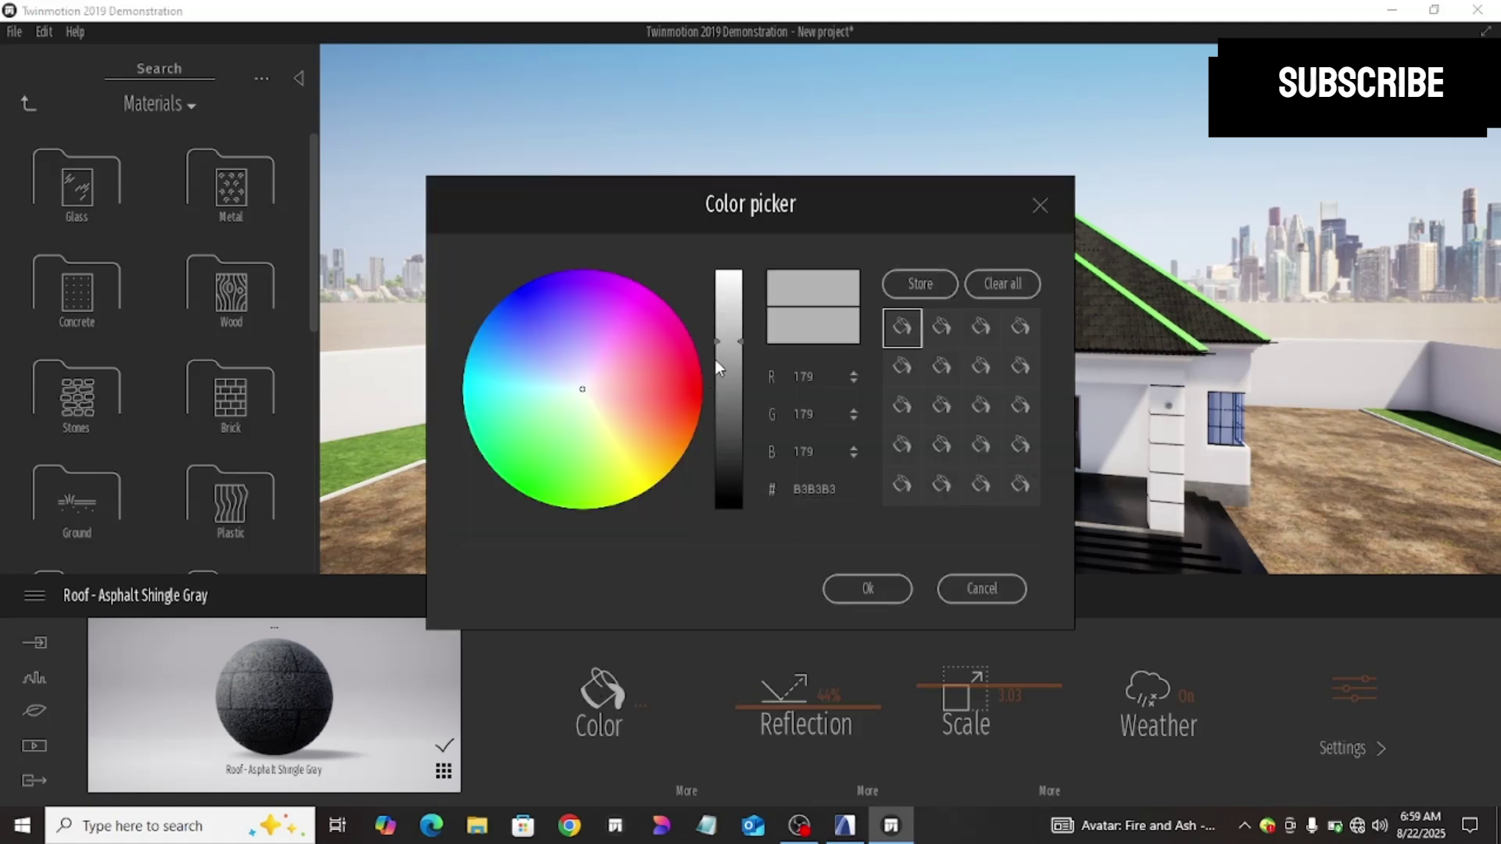
{"action": "left_click", "coordinate": [734, 301]}
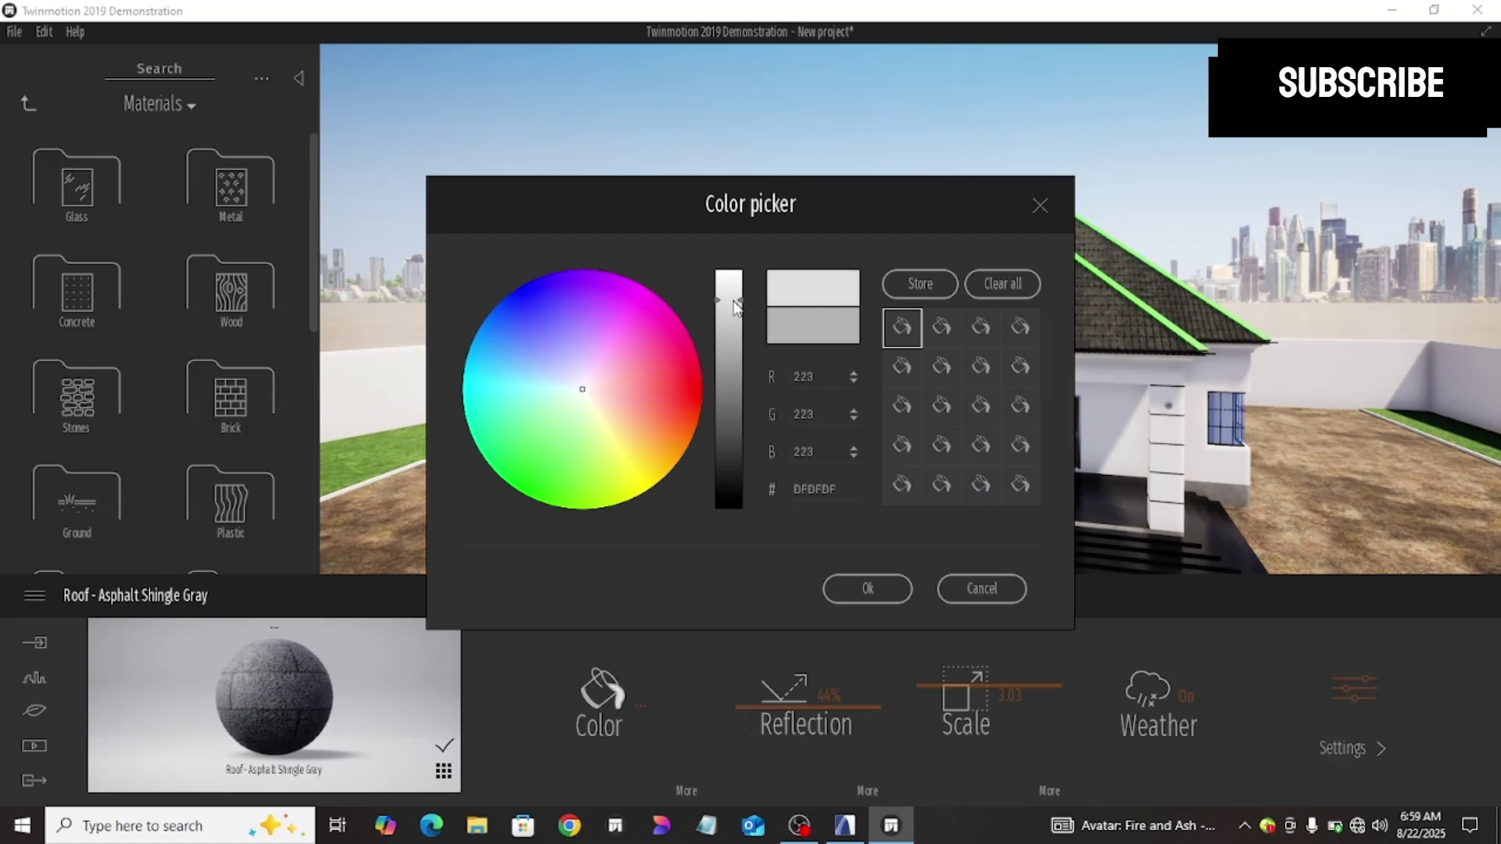
{"action": "left_click", "coordinate": [868, 589]}
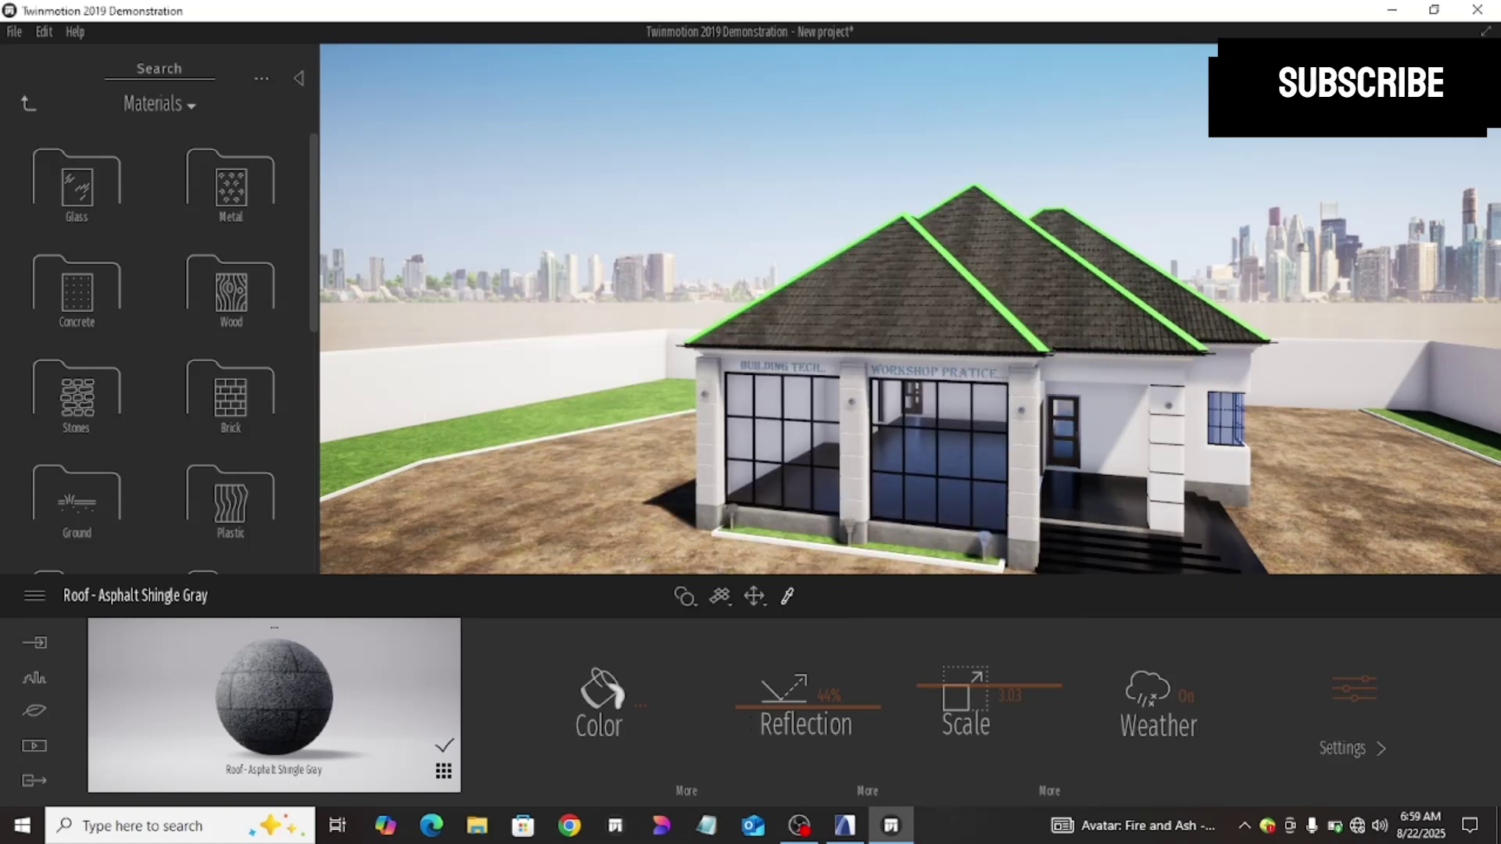
Step: Try a higher metallicness on the roof shingle material, and settle it at 62%
{"action": "scroll", "coordinate": [1003, 270], "scroll_direction": "up", "scroll_amount": 1}
{"action": "scroll", "coordinate": [988, 316], "scroll_direction": "up", "scroll_amount": 1}
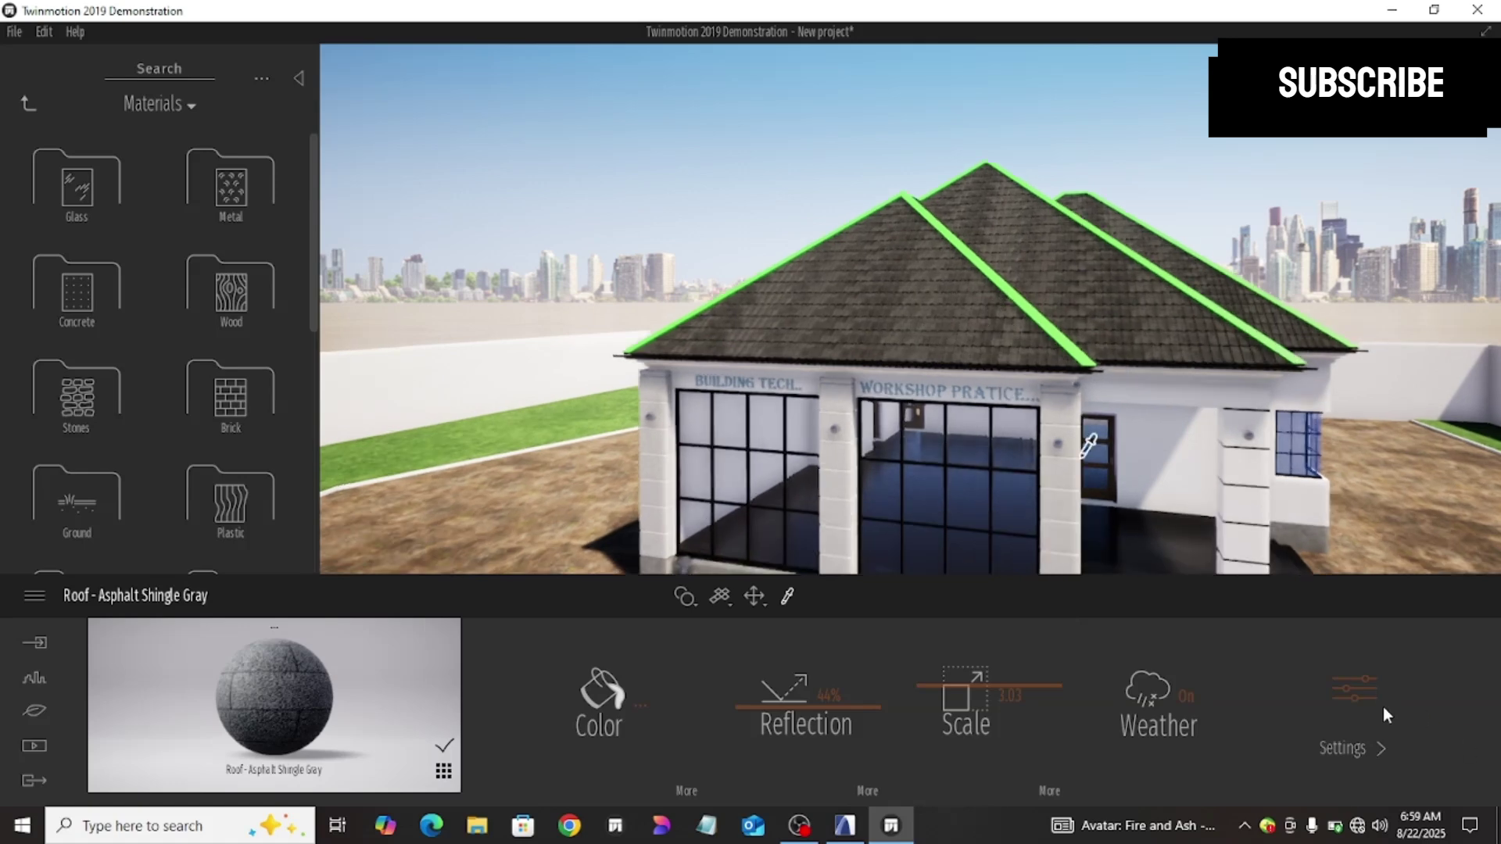
{"action": "left_click", "coordinate": [1357, 702]}
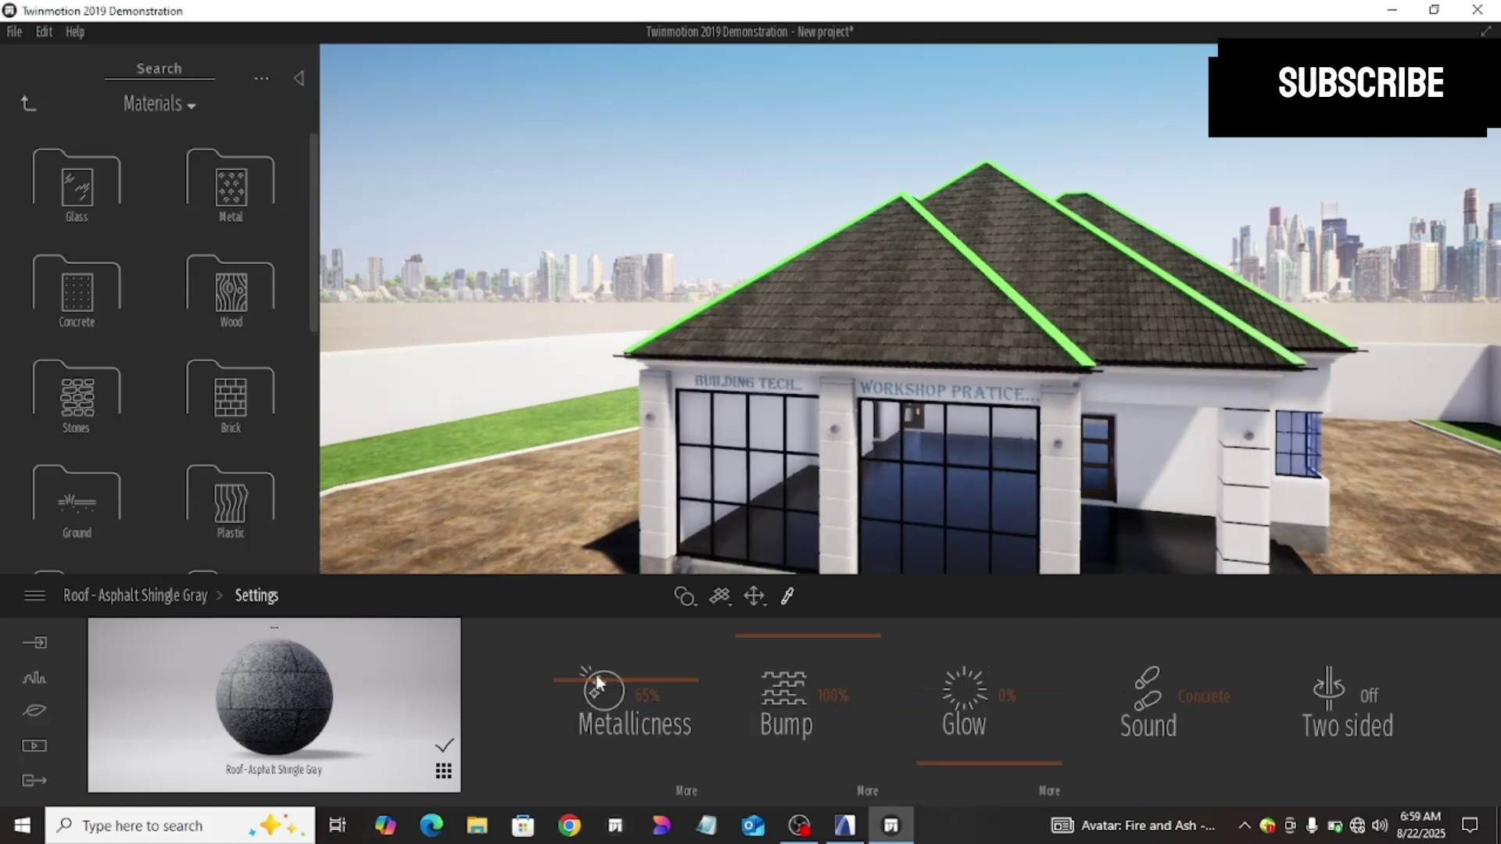
{"action": "left_click_drag", "start_coordinate": [562, 673], "coordinate": [557, 653]}
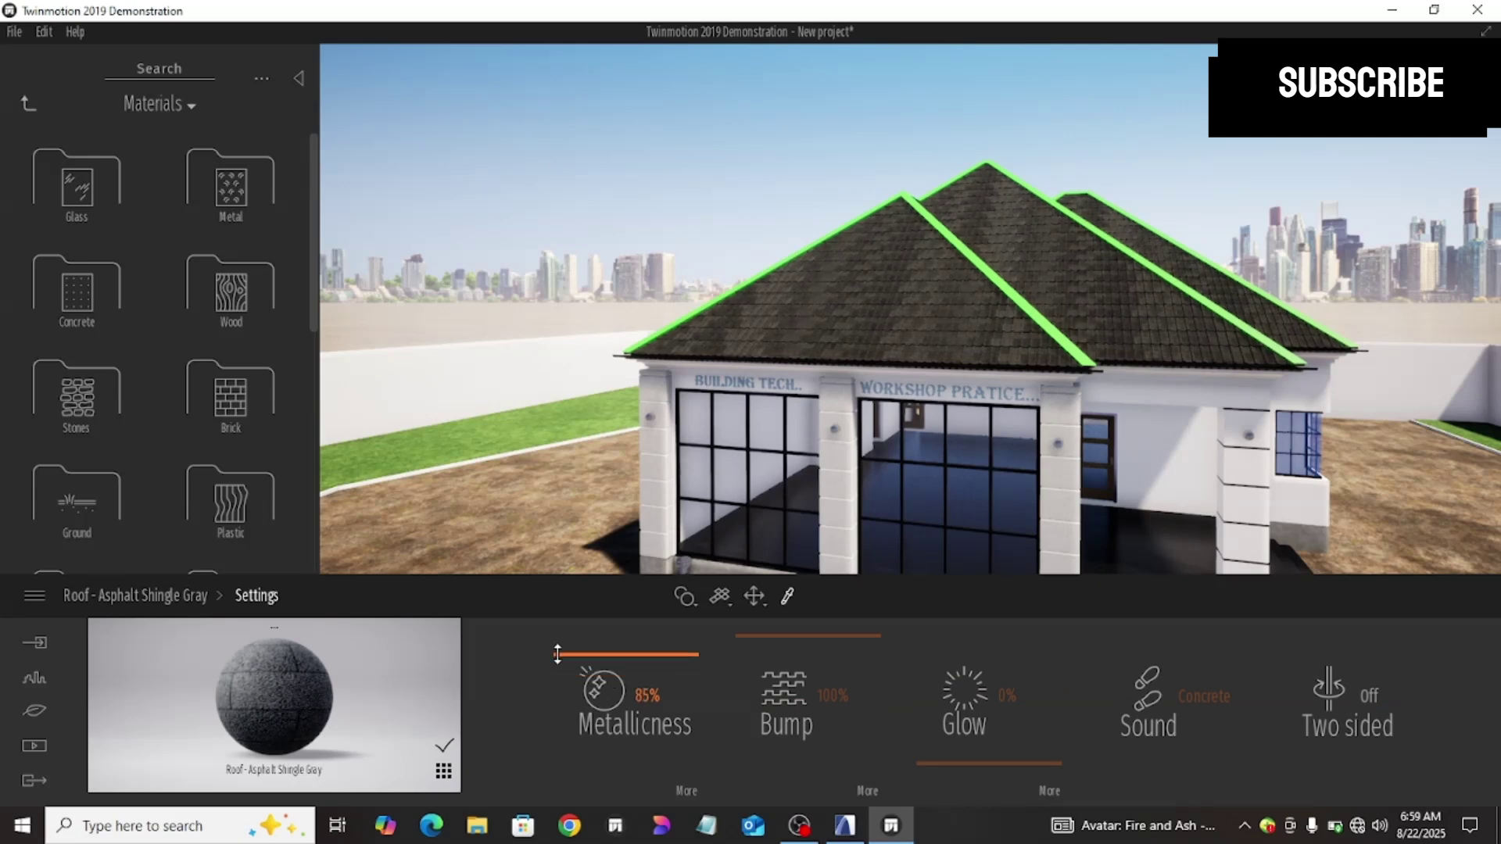
{"action": "left_click_drag", "start_coordinate": [557, 653], "coordinate": [552, 683]}
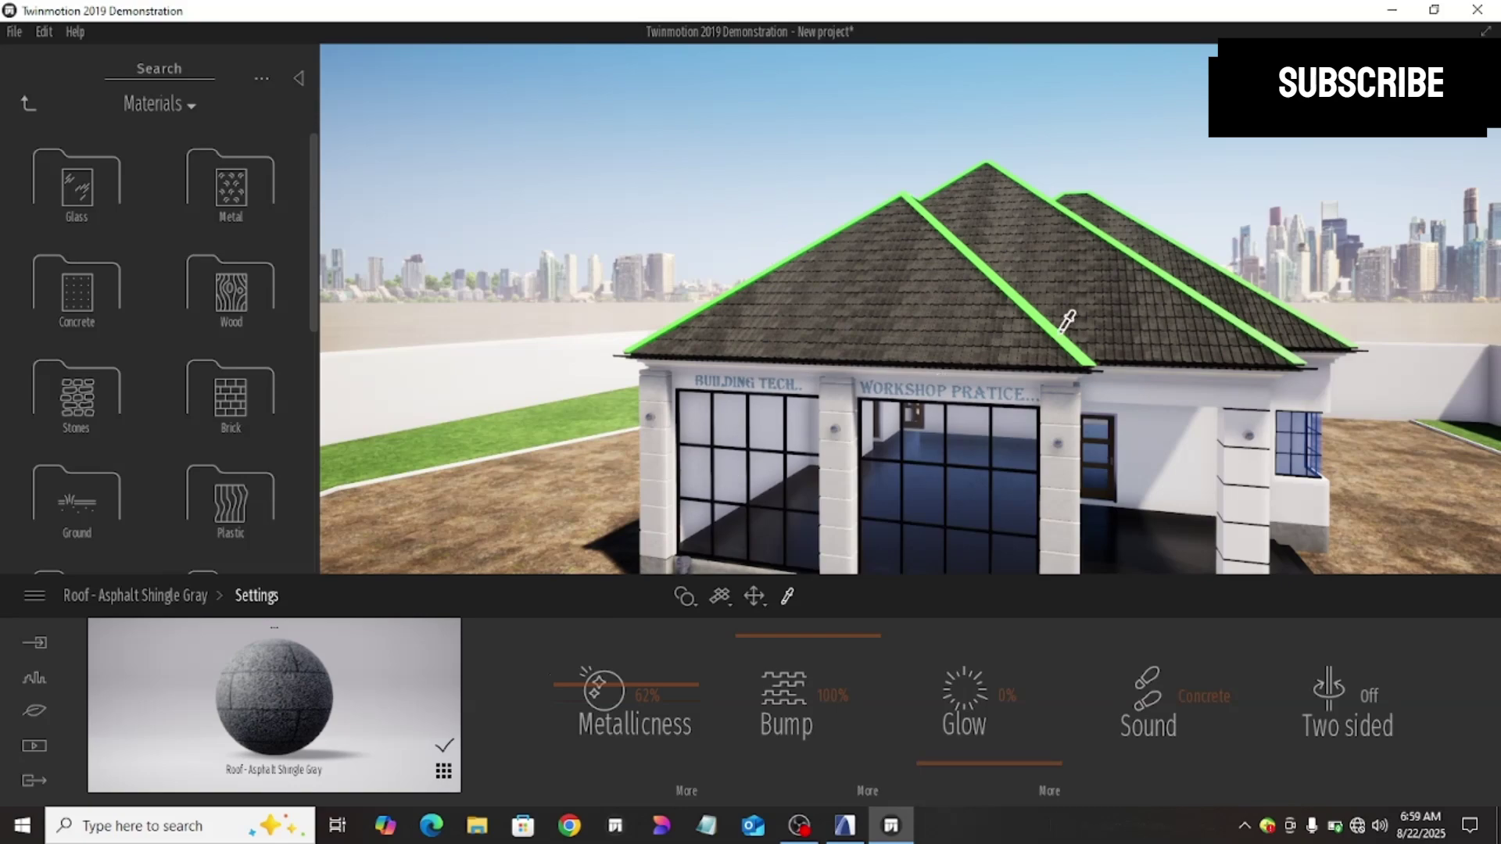
Step: Sample the bright green paint on the roof's ridge caps and darken its color to 051905
{"action": "scroll", "coordinate": [1098, 309], "scroll_direction": "up", "scroll_amount": 2}
{"action": "scroll", "coordinate": [1098, 309], "scroll_direction": "up", "scroll_amount": 3}
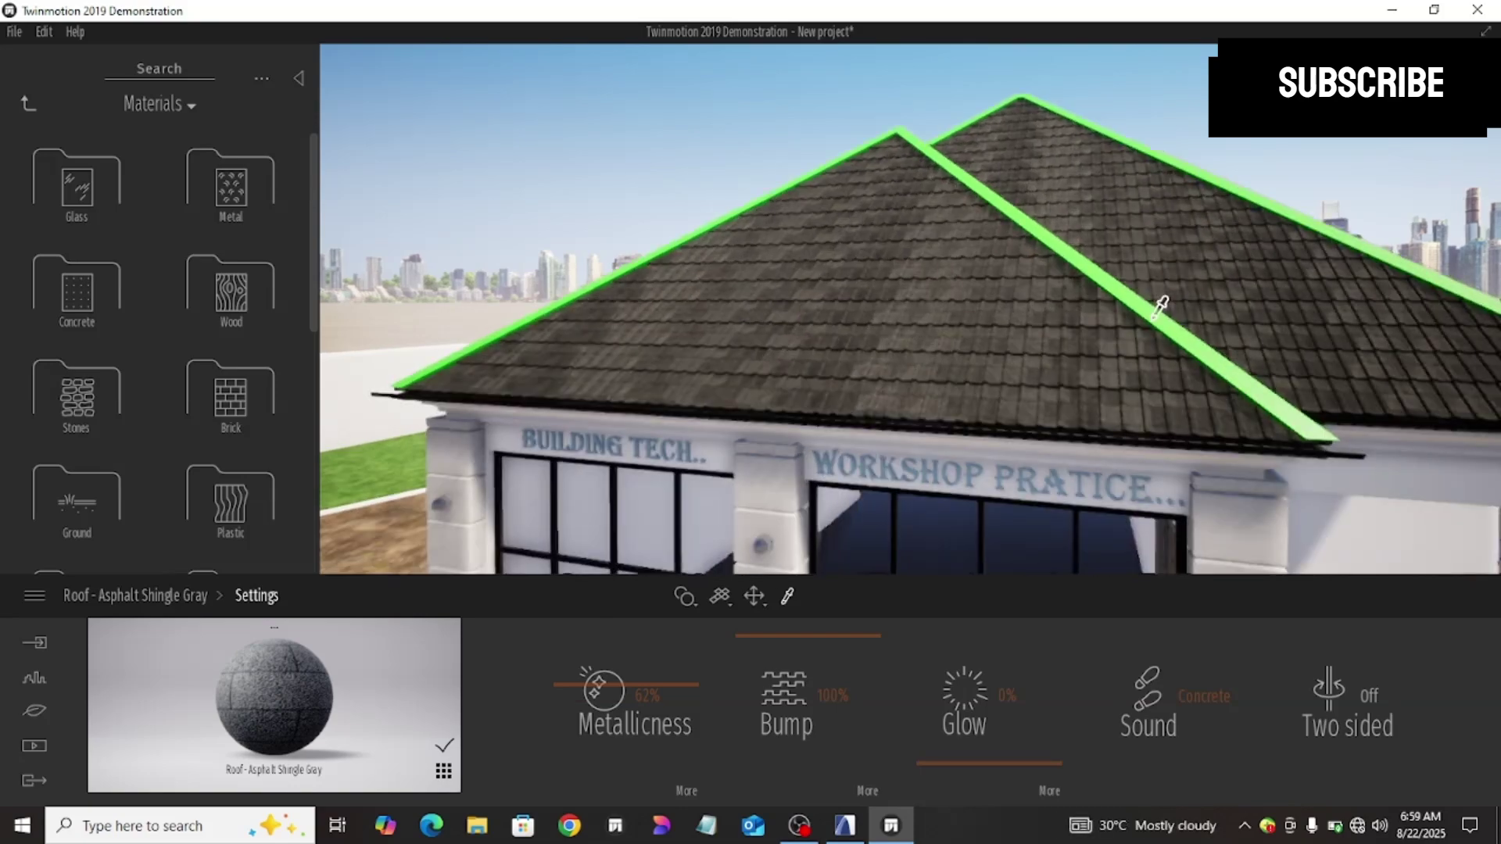
{"action": "left_click", "coordinate": [1159, 308]}
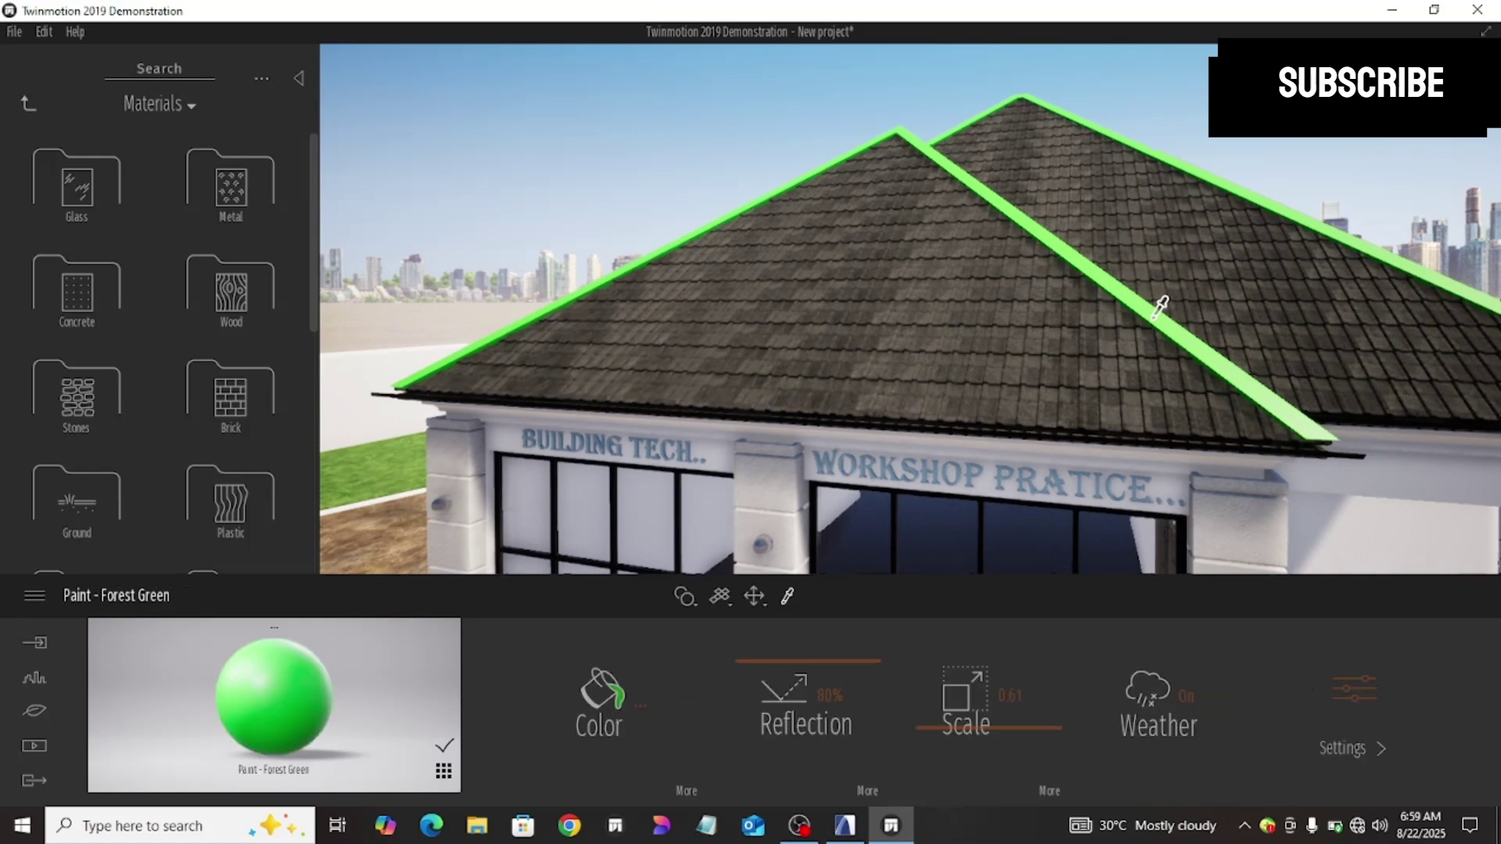
{"action": "left_click", "coordinate": [604, 698]}
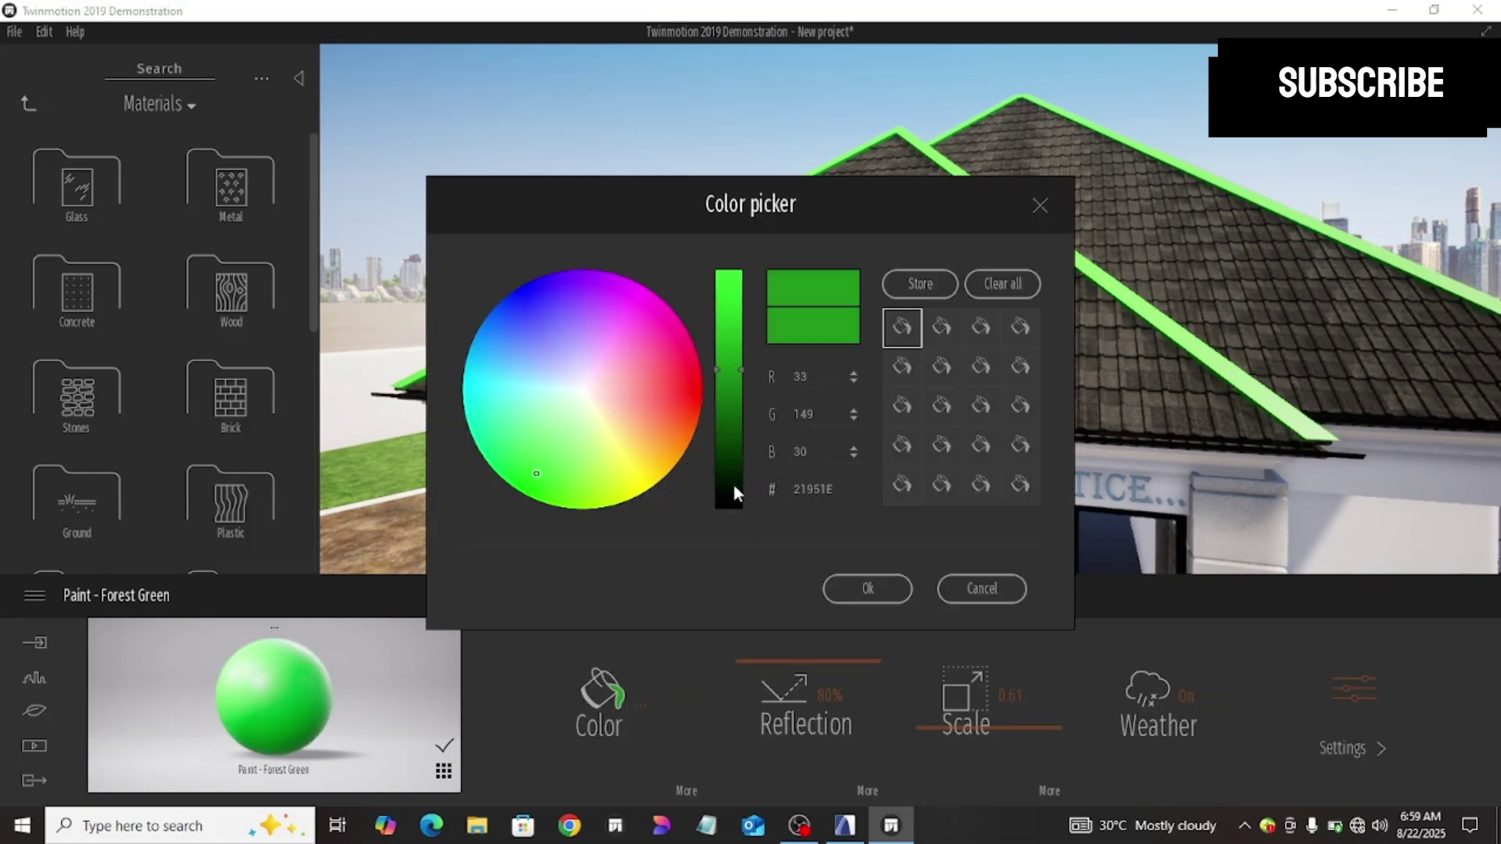
{"action": "left_click", "coordinate": [733, 484]}
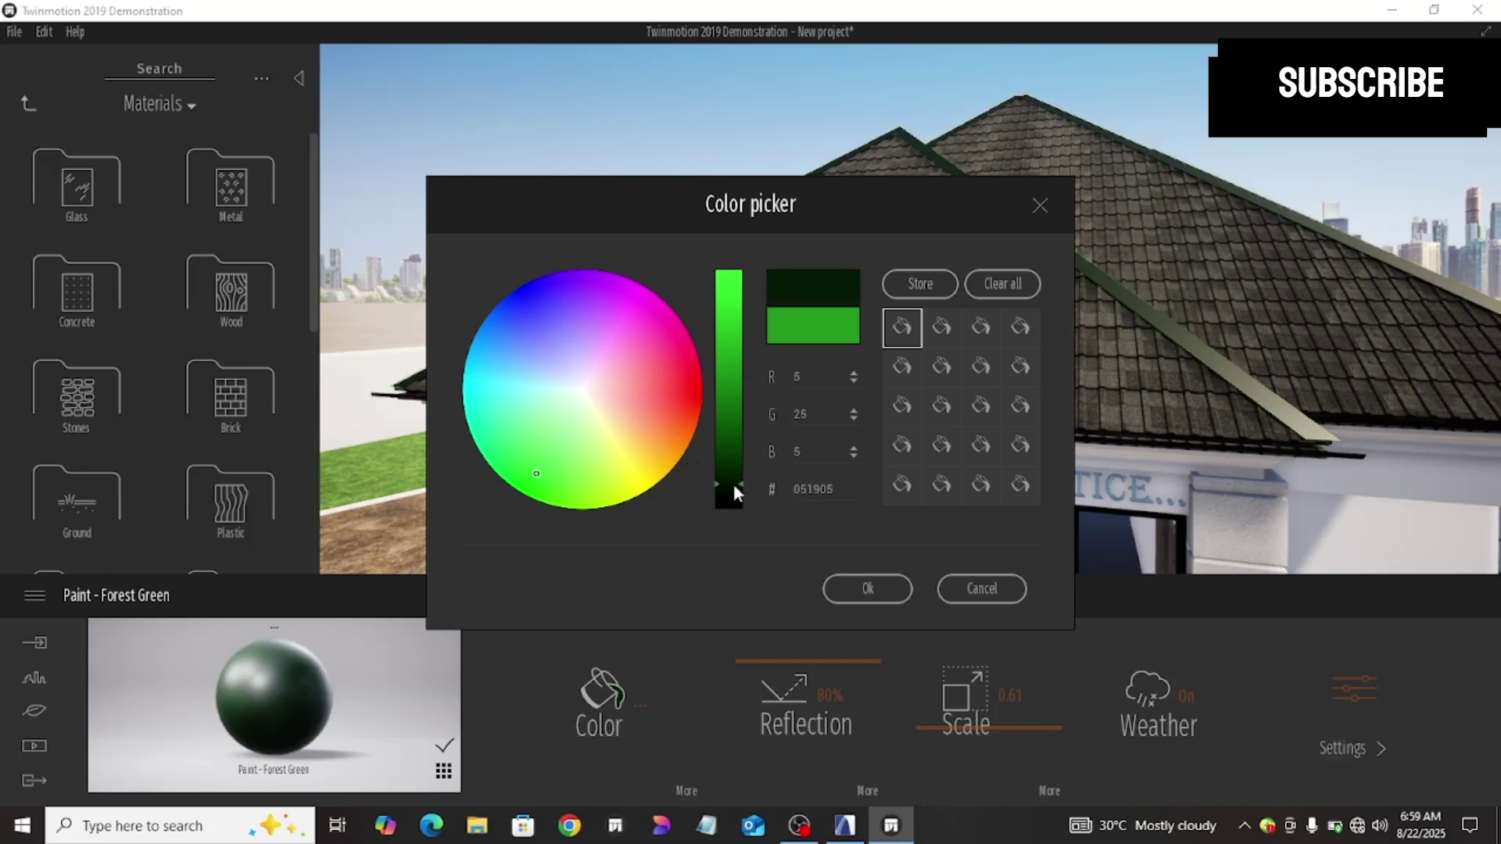
{"action": "left_click", "coordinate": [539, 691]}
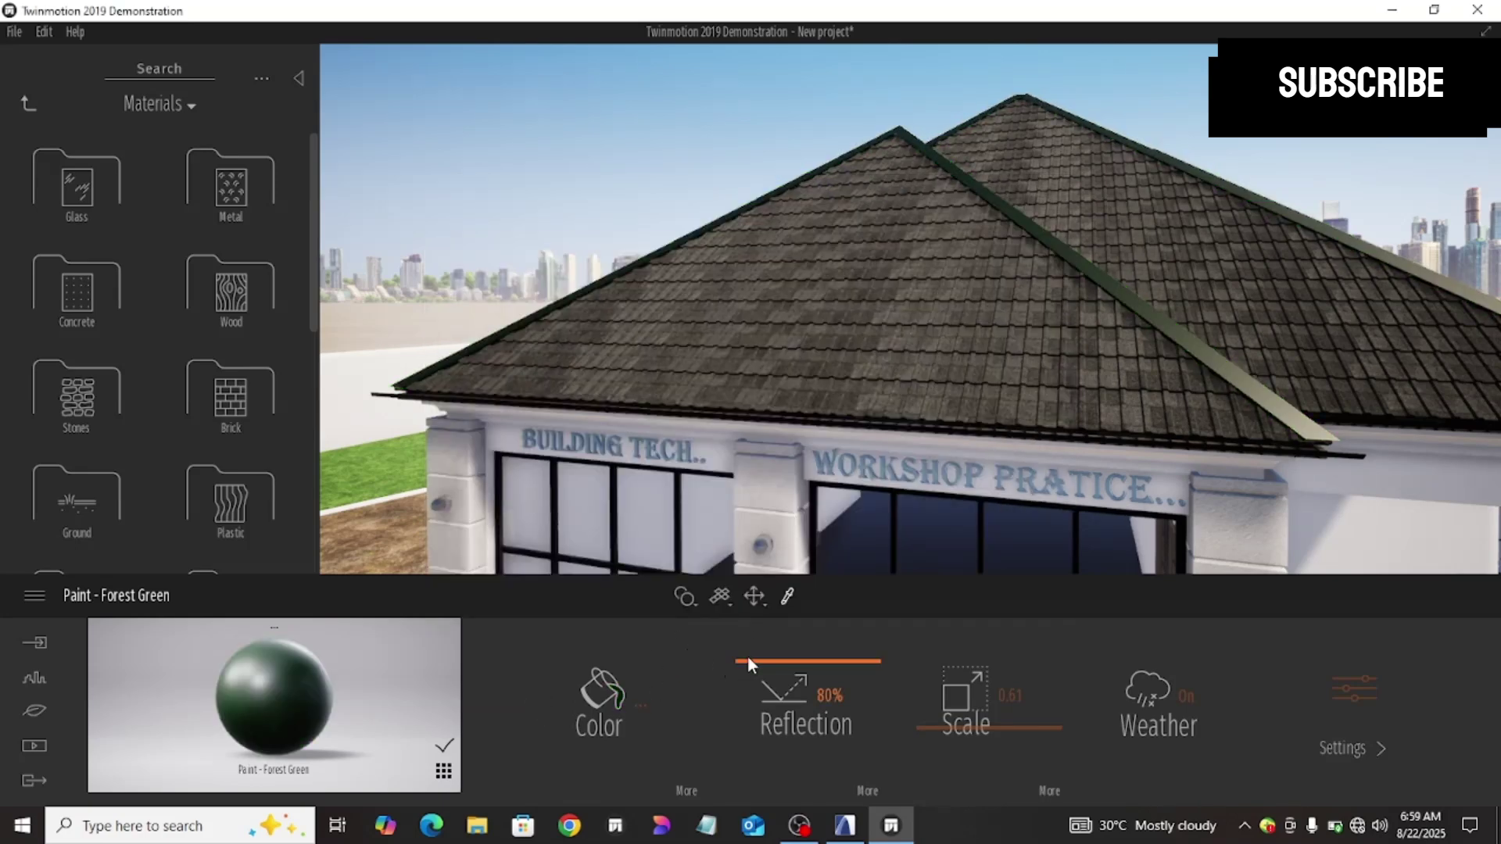
Step: Set the ridge cap paint's reflection to 45% and its metallicness to 40%
{"action": "left_click_drag", "start_coordinate": [753, 688], "coordinate": [746, 708]}
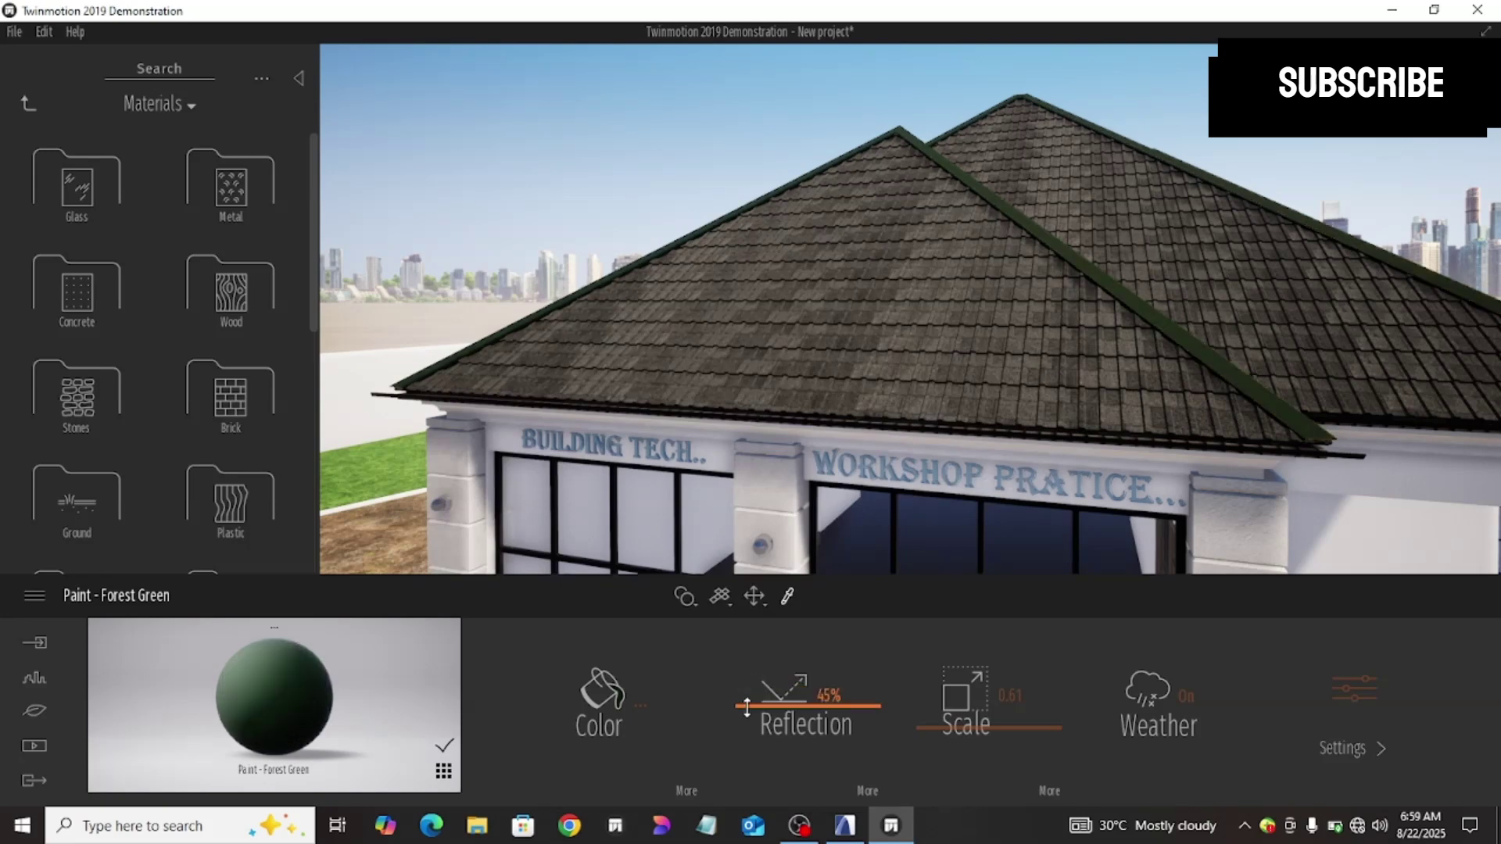
{"action": "left_click", "coordinate": [1354, 694]}
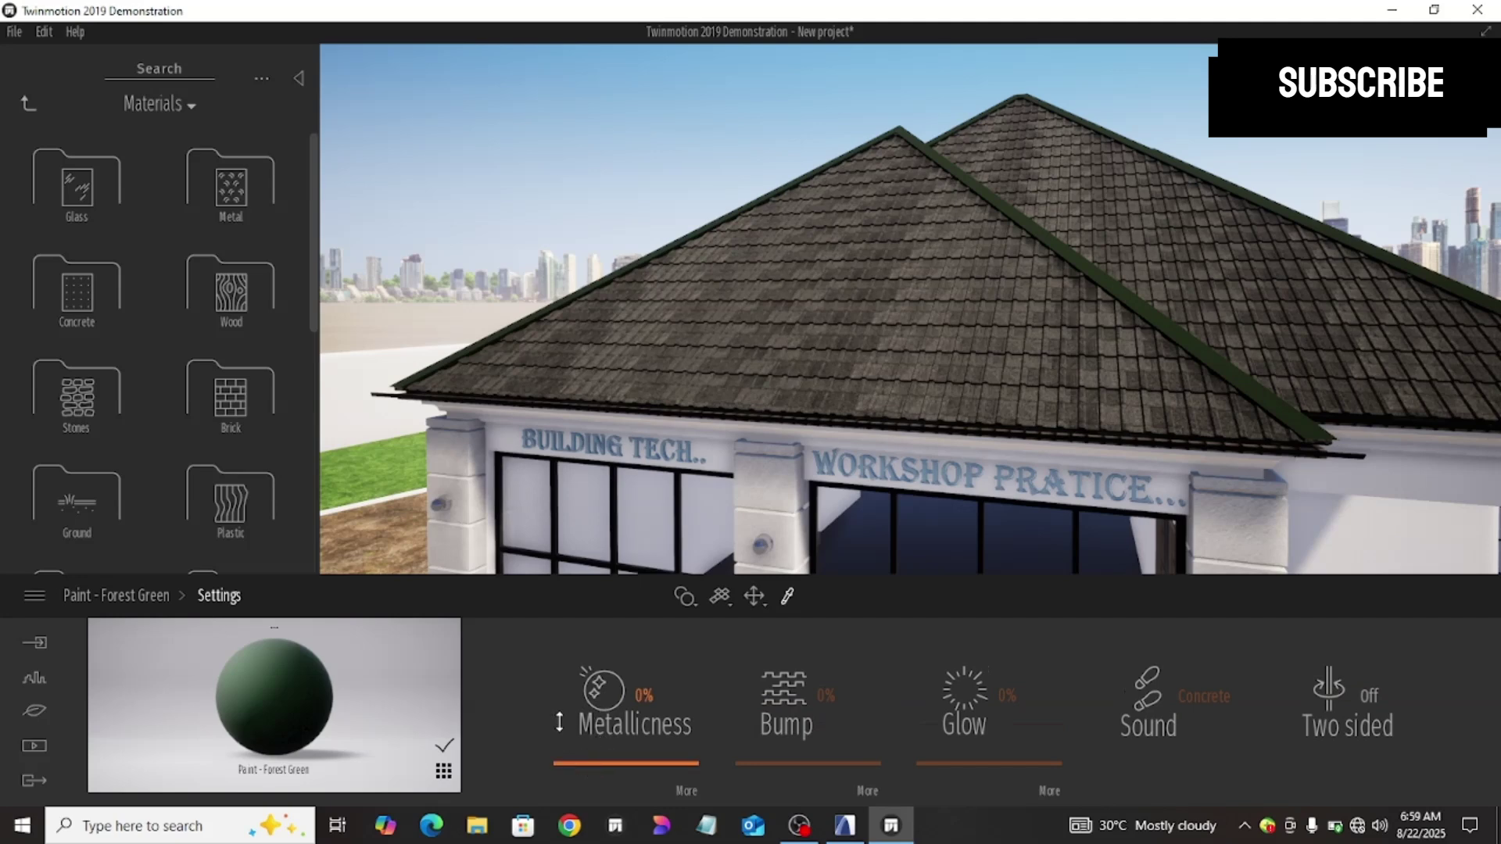
{"action": "left_click_drag", "start_coordinate": [559, 721], "coordinate": [559, 712]}
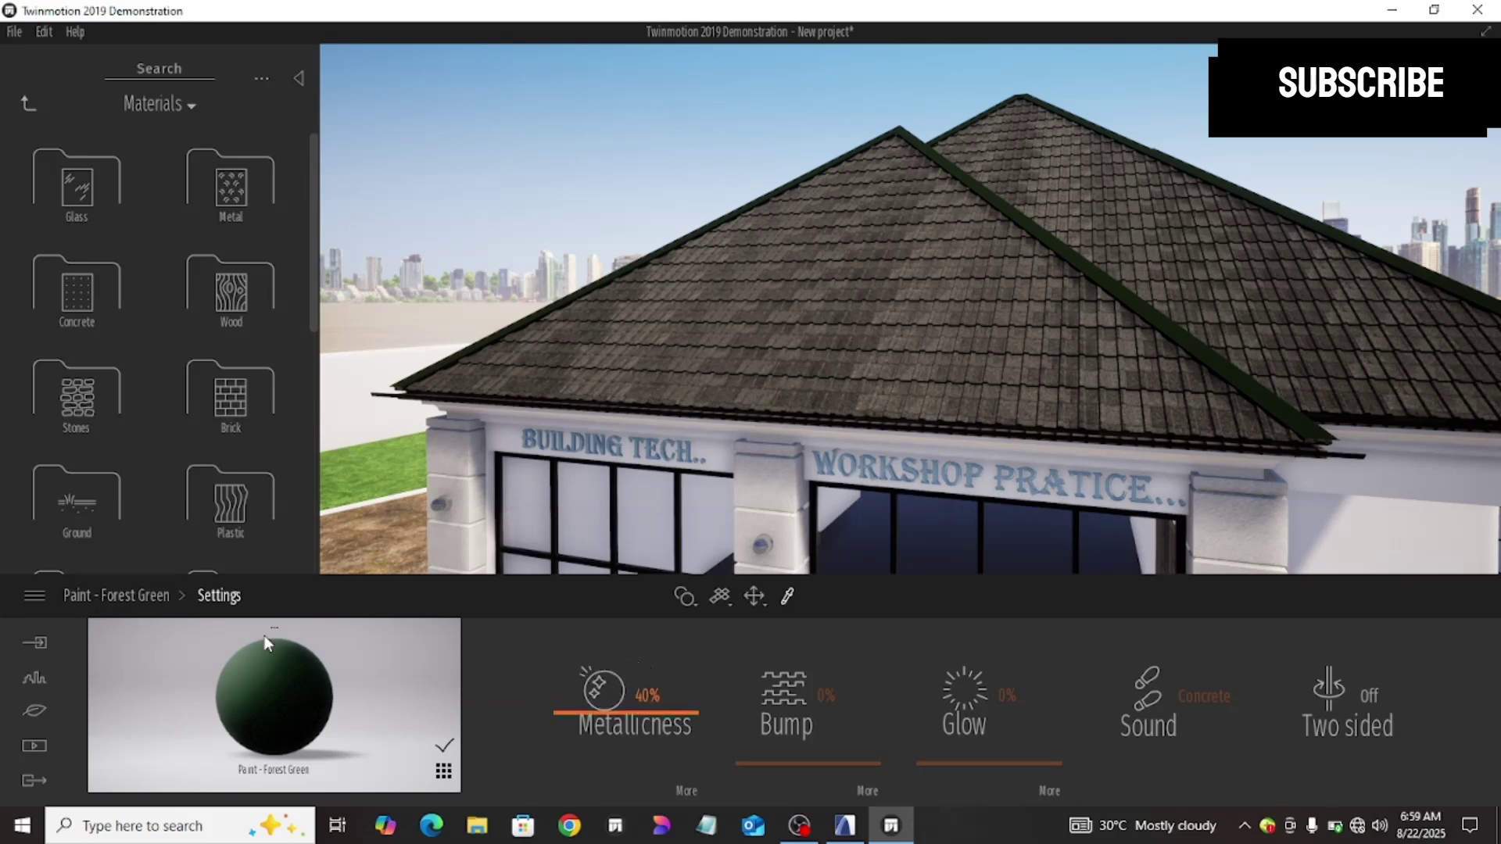
Step: Darken the ridge cap paint's color further to a nearly black green
{"action": "left_click", "coordinate": [135, 598]}
{"action": "left_click", "coordinate": [601, 702]}
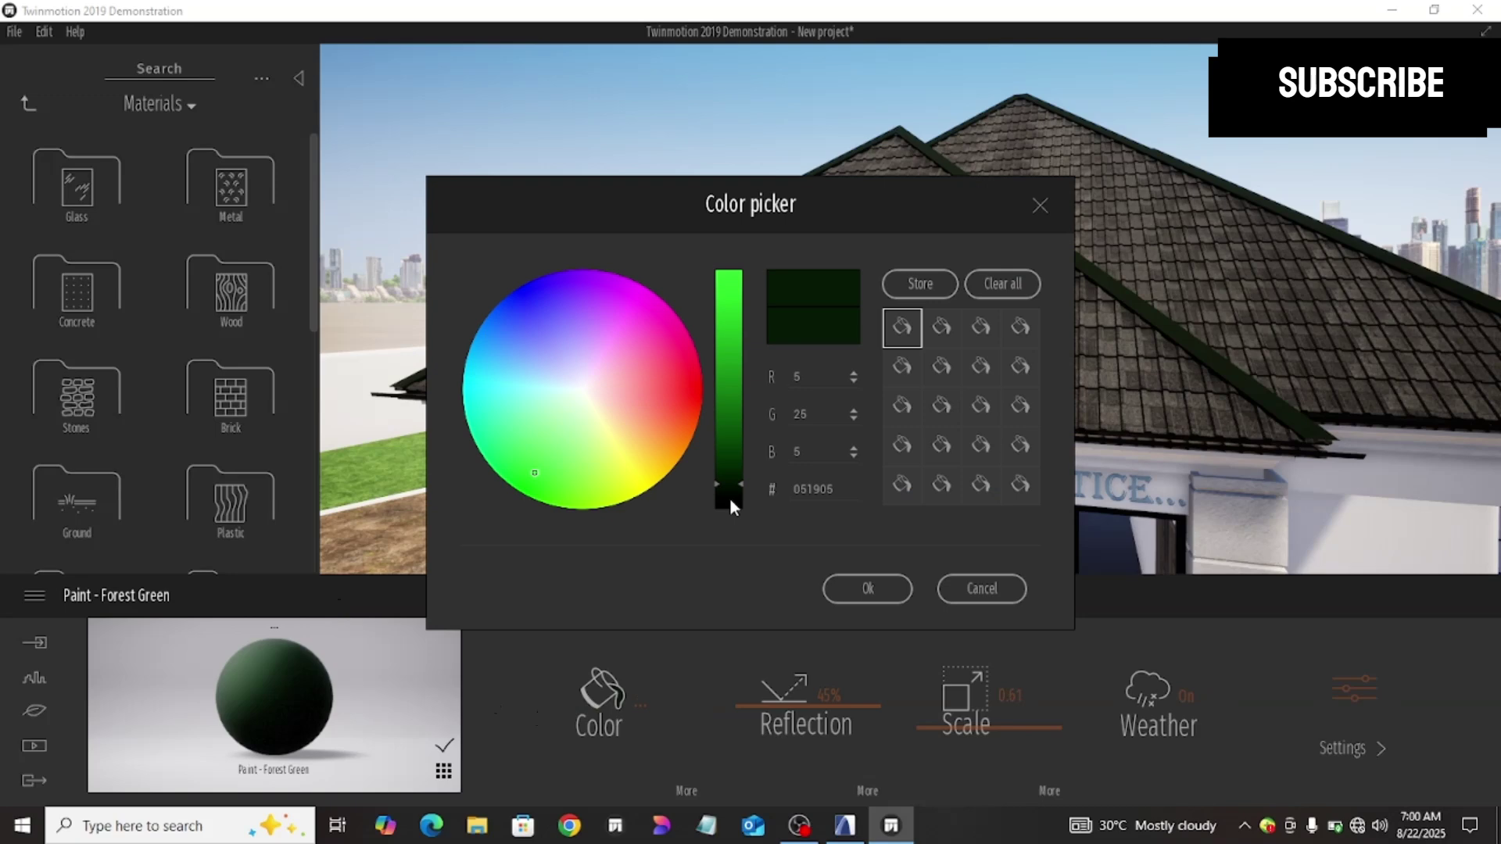
{"action": "left_click", "coordinate": [730, 500]}
{"action": "left_click", "coordinate": [871, 588]}
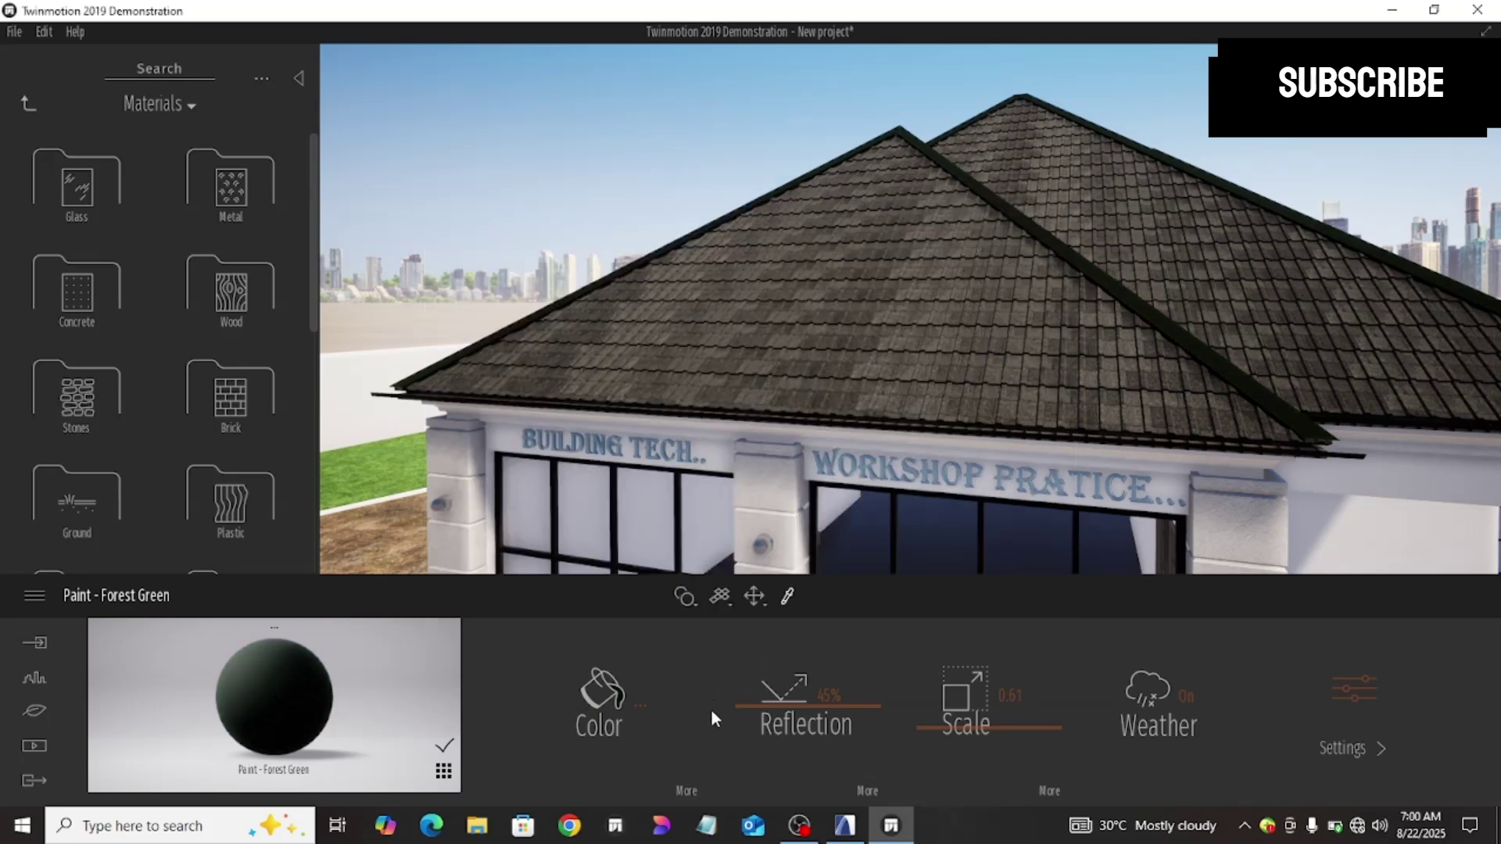
Step: Lower the ridge cap paint's reflection to 24% and metallicness to 16%, and leave the material picker
{"action": "left_click_drag", "start_coordinate": [747, 719], "coordinate": [748, 741]}
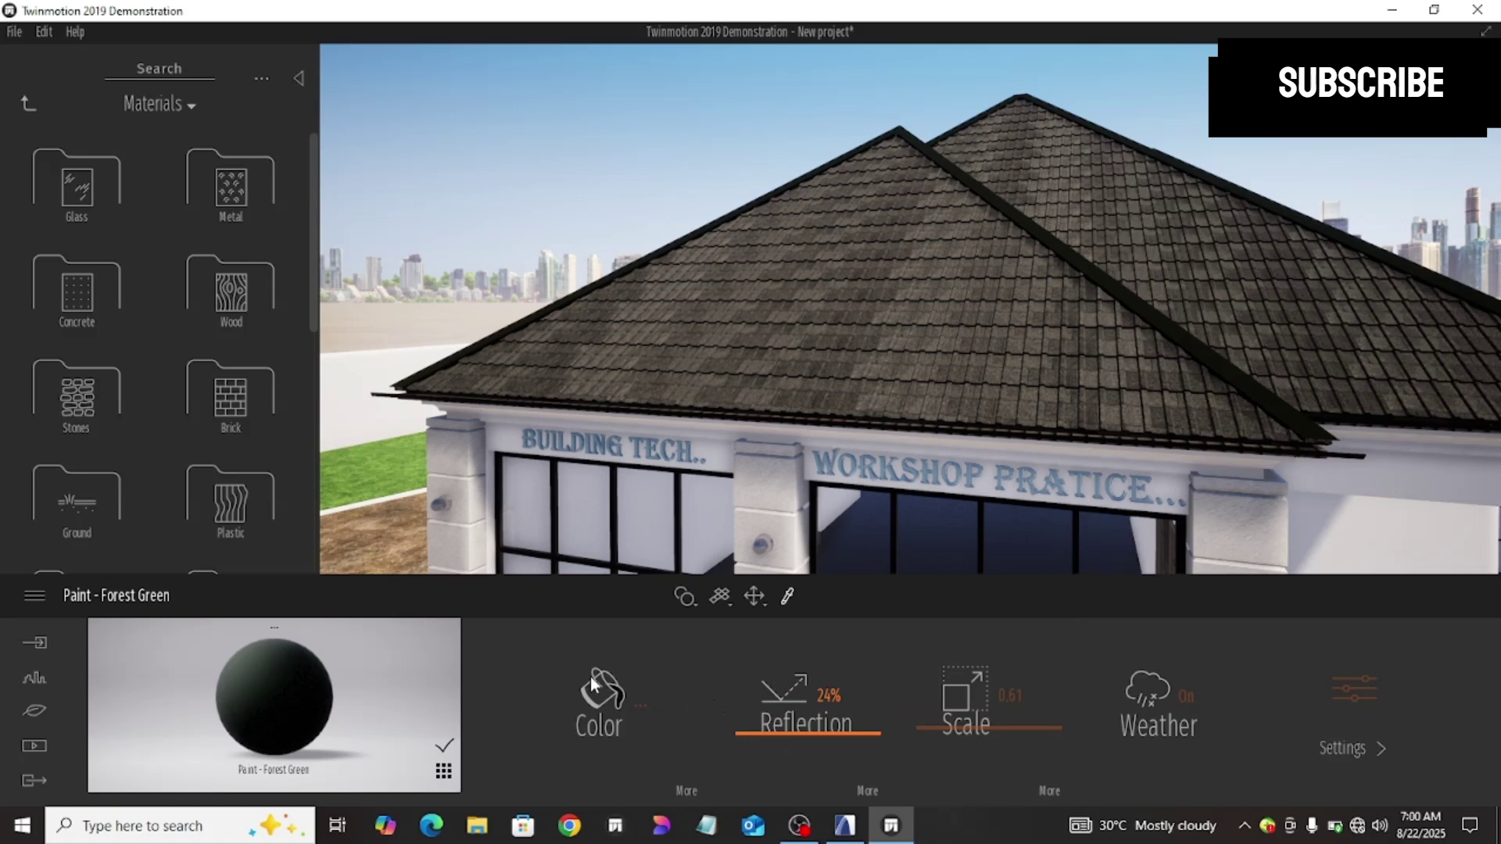
{"action": "left_click", "coordinate": [1352, 693]}
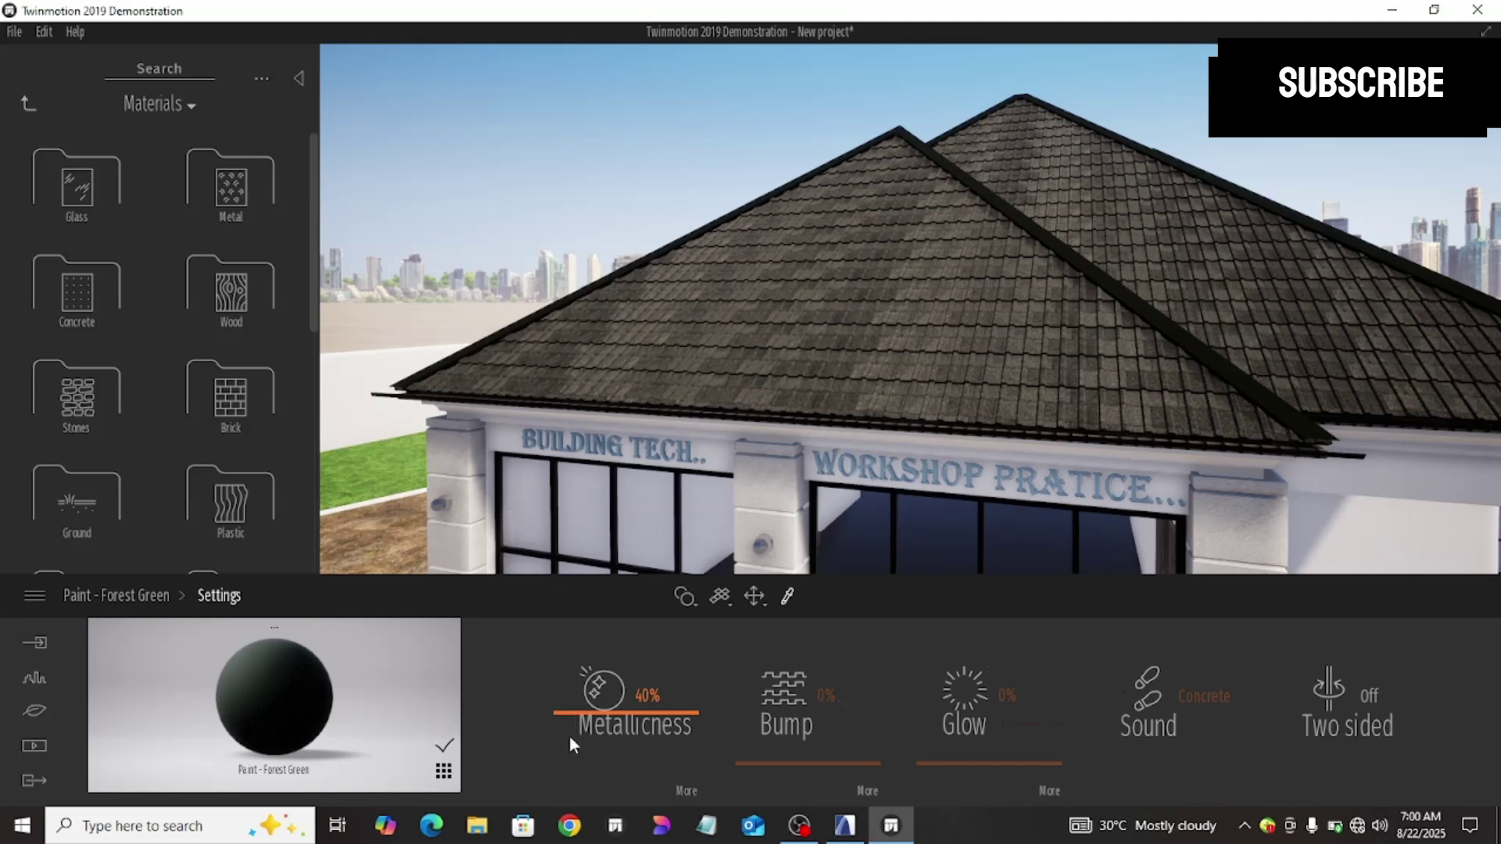
{"action": "left_click_drag", "start_coordinate": [570, 745], "coordinate": [570, 745]}
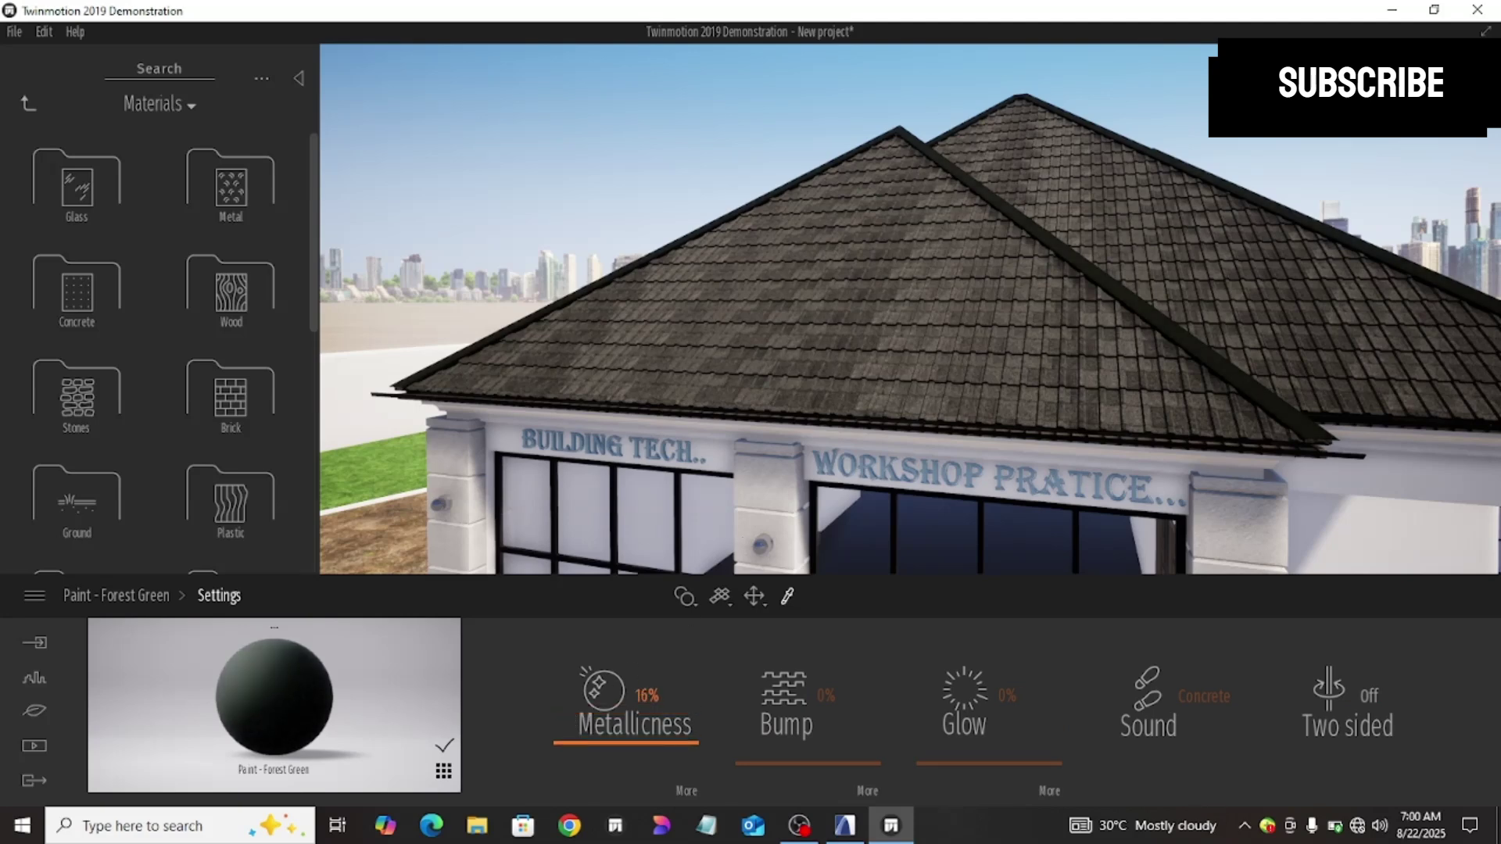
{"action": "scroll", "coordinate": [790, 472], "scroll_direction": "down", "scroll_amount": 1}
{"action": "scroll", "coordinate": [789, 472], "scroll_direction": "down", "scroll_amount": 2}
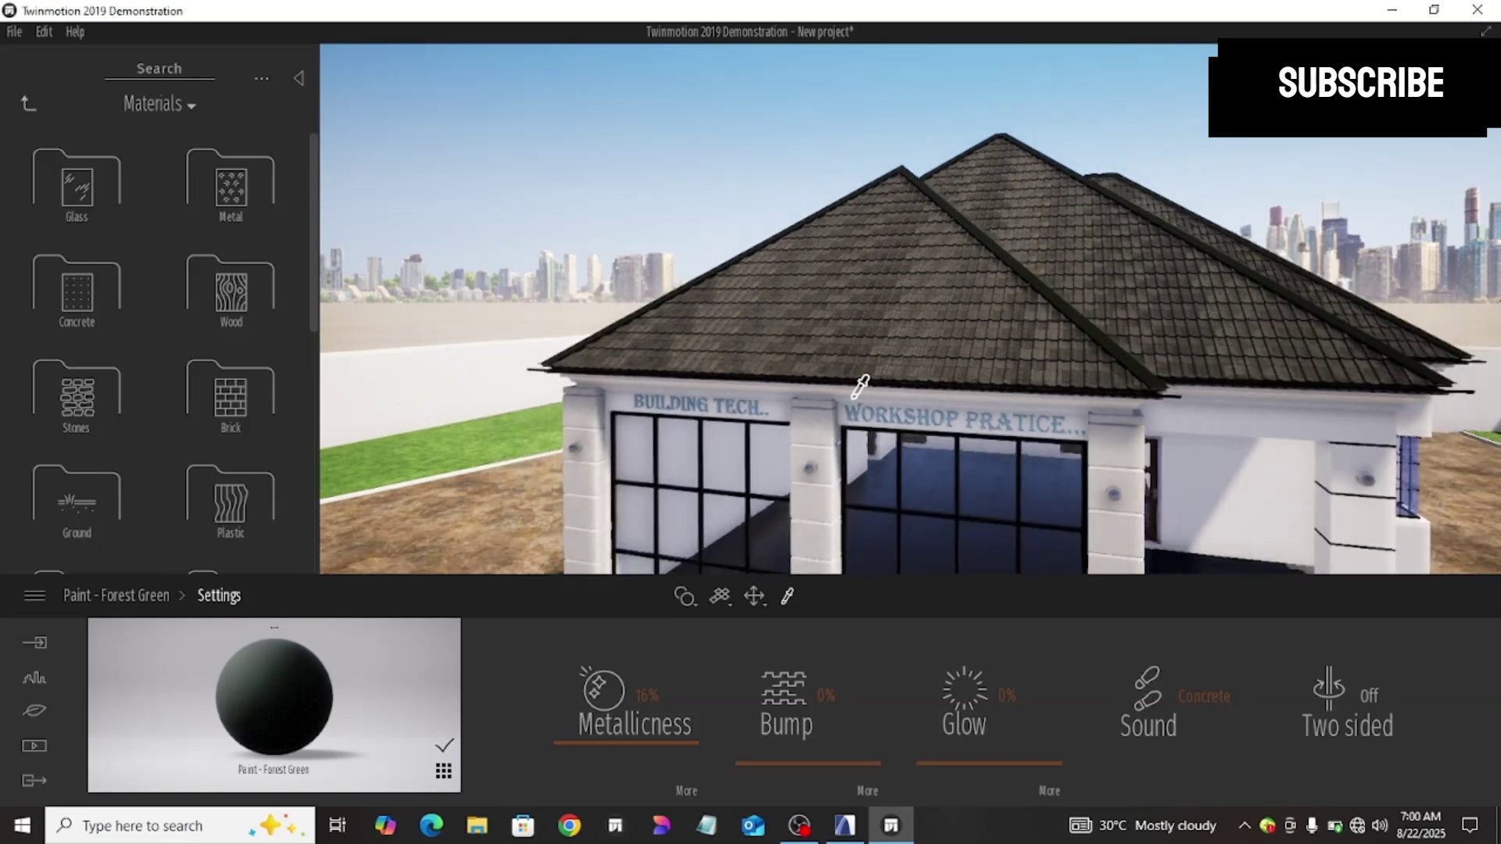
{"action": "key", "text": "Escape"}
{"action": "scroll", "coordinate": [1002, 427], "scroll_direction": "down", "scroll_amount": 1}
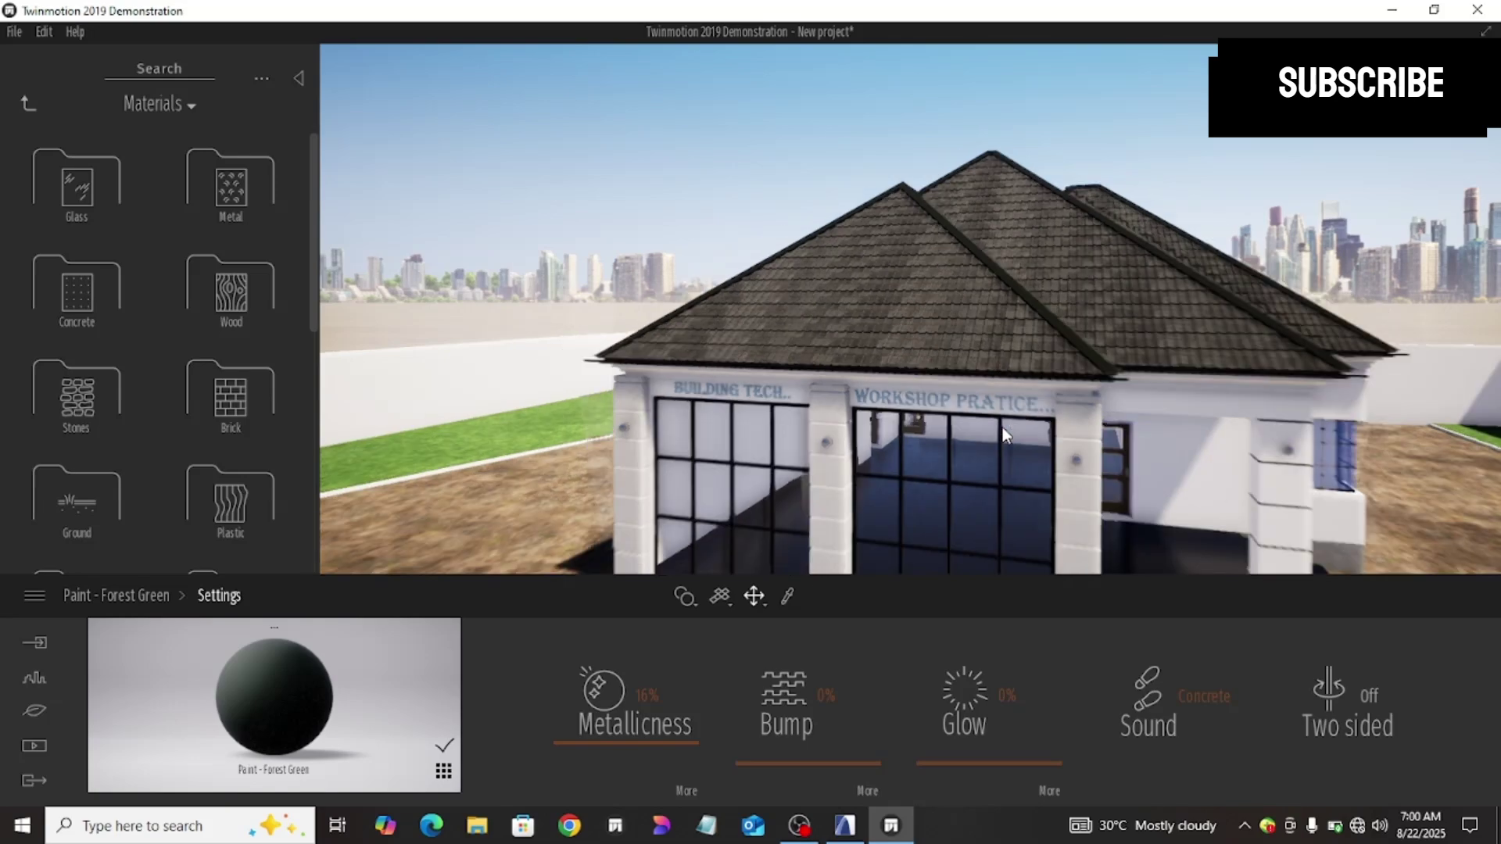
{"action": "scroll", "coordinate": [1005, 434], "scroll_direction": "down", "scroll_amount": 4}
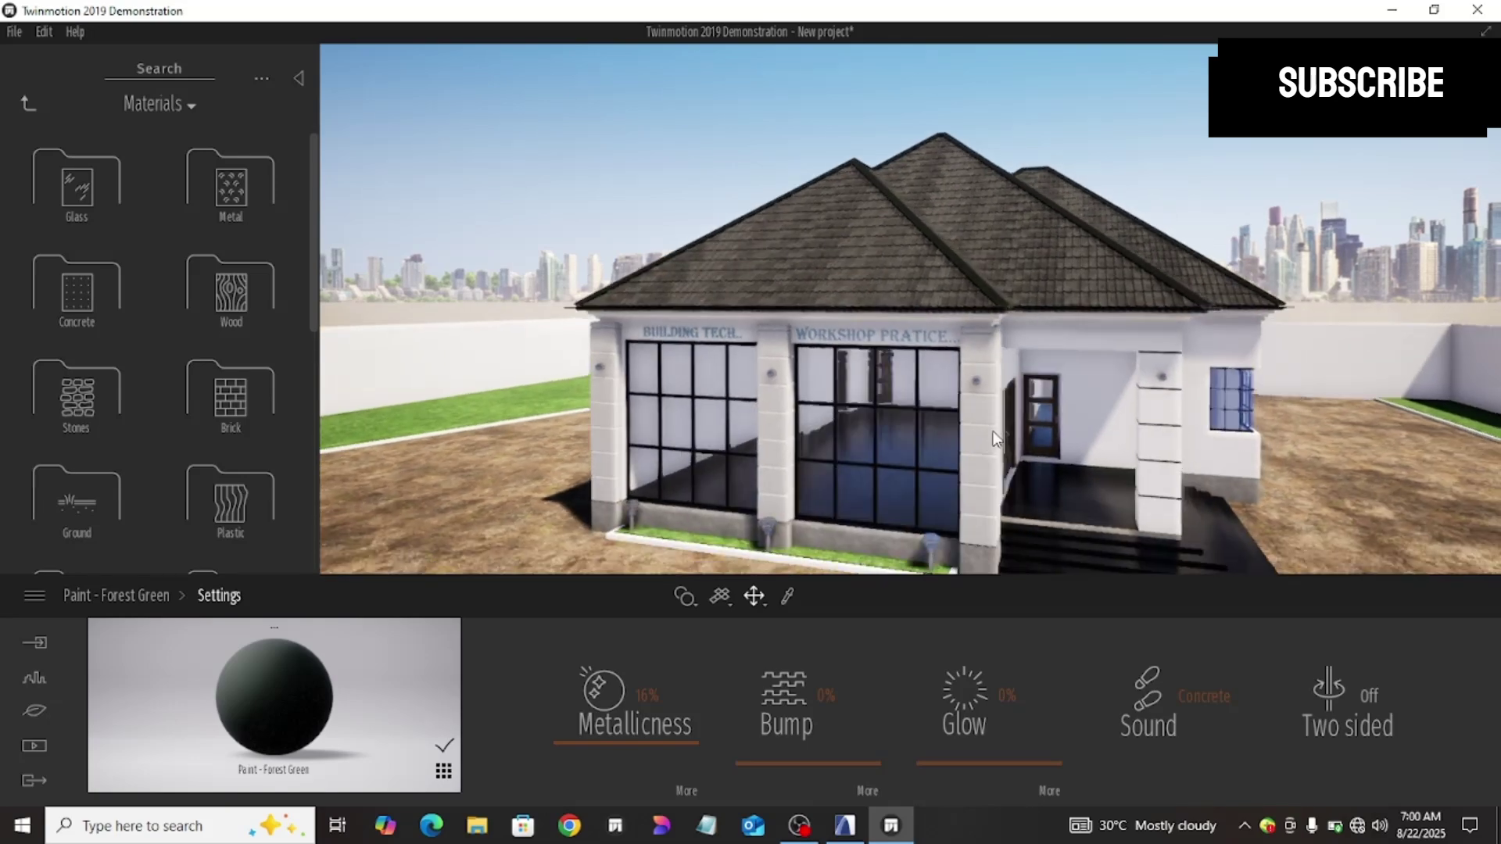
{"action": "scroll", "coordinate": [1002, 484], "scroll_direction": "up", "scroll_amount": 3}
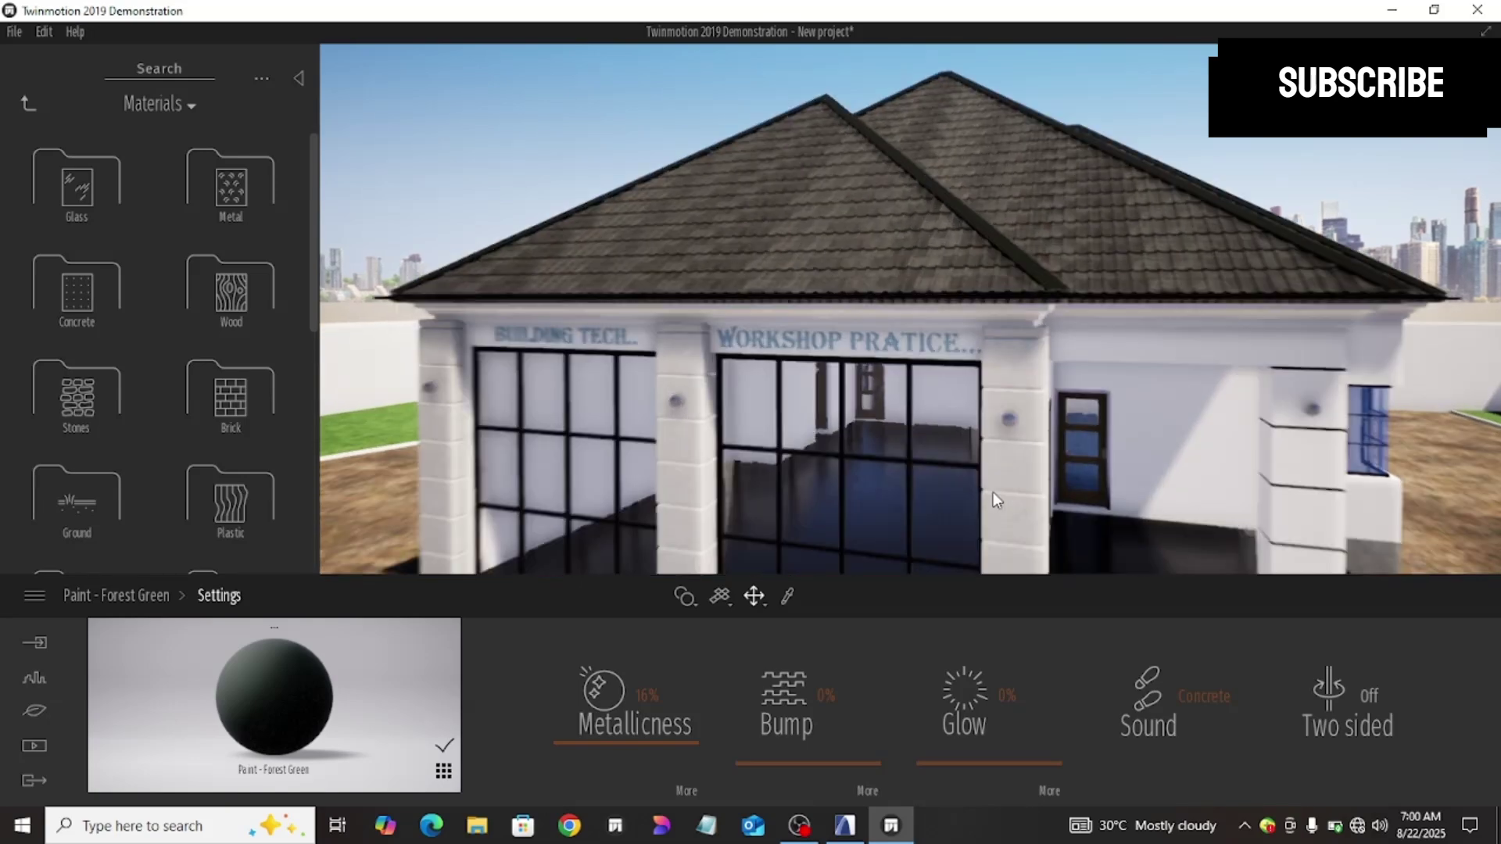
Step: Sample the white rough stucco on the front columns and set its reflection to 37%
{"action": "scroll", "coordinate": [987, 490], "scroll_direction": "up", "scroll_amount": 3}
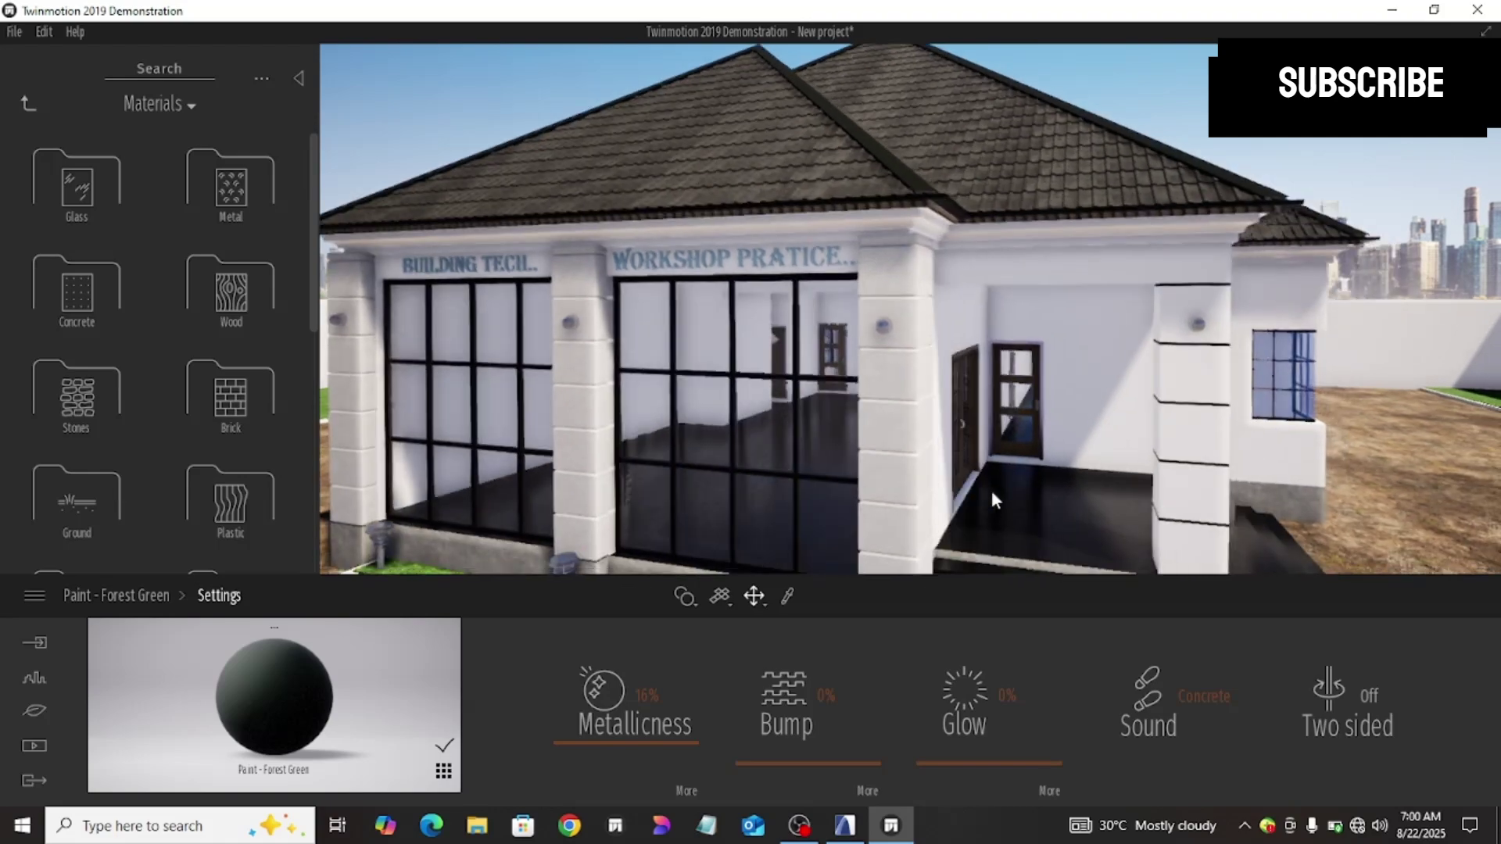
{"action": "scroll", "coordinate": [950, 500], "scroll_direction": "up", "scroll_amount": 3}
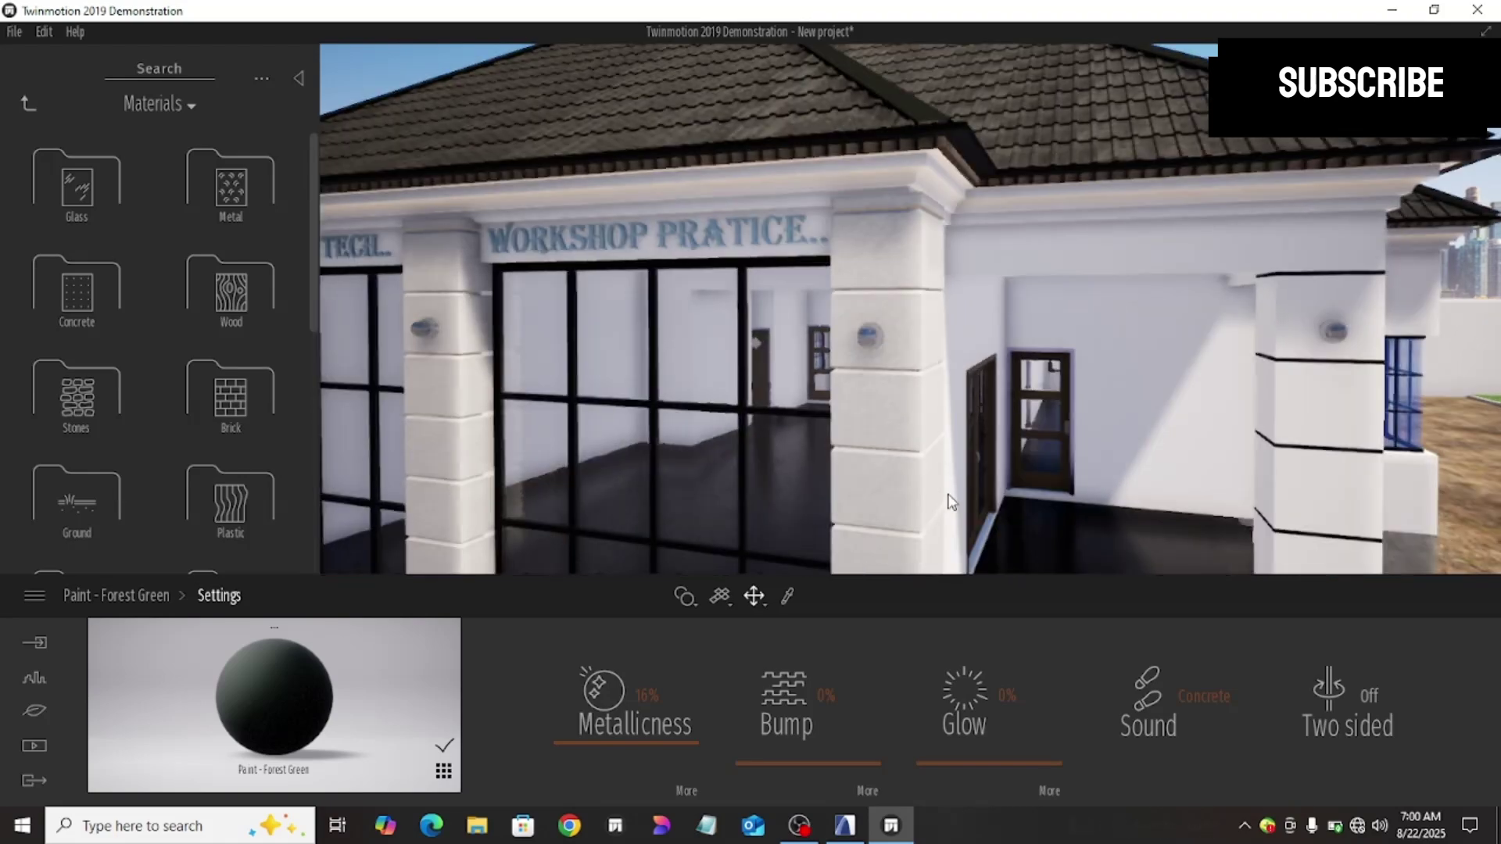
{"action": "scroll", "coordinate": [950, 501], "scroll_direction": "up", "scroll_amount": 3}
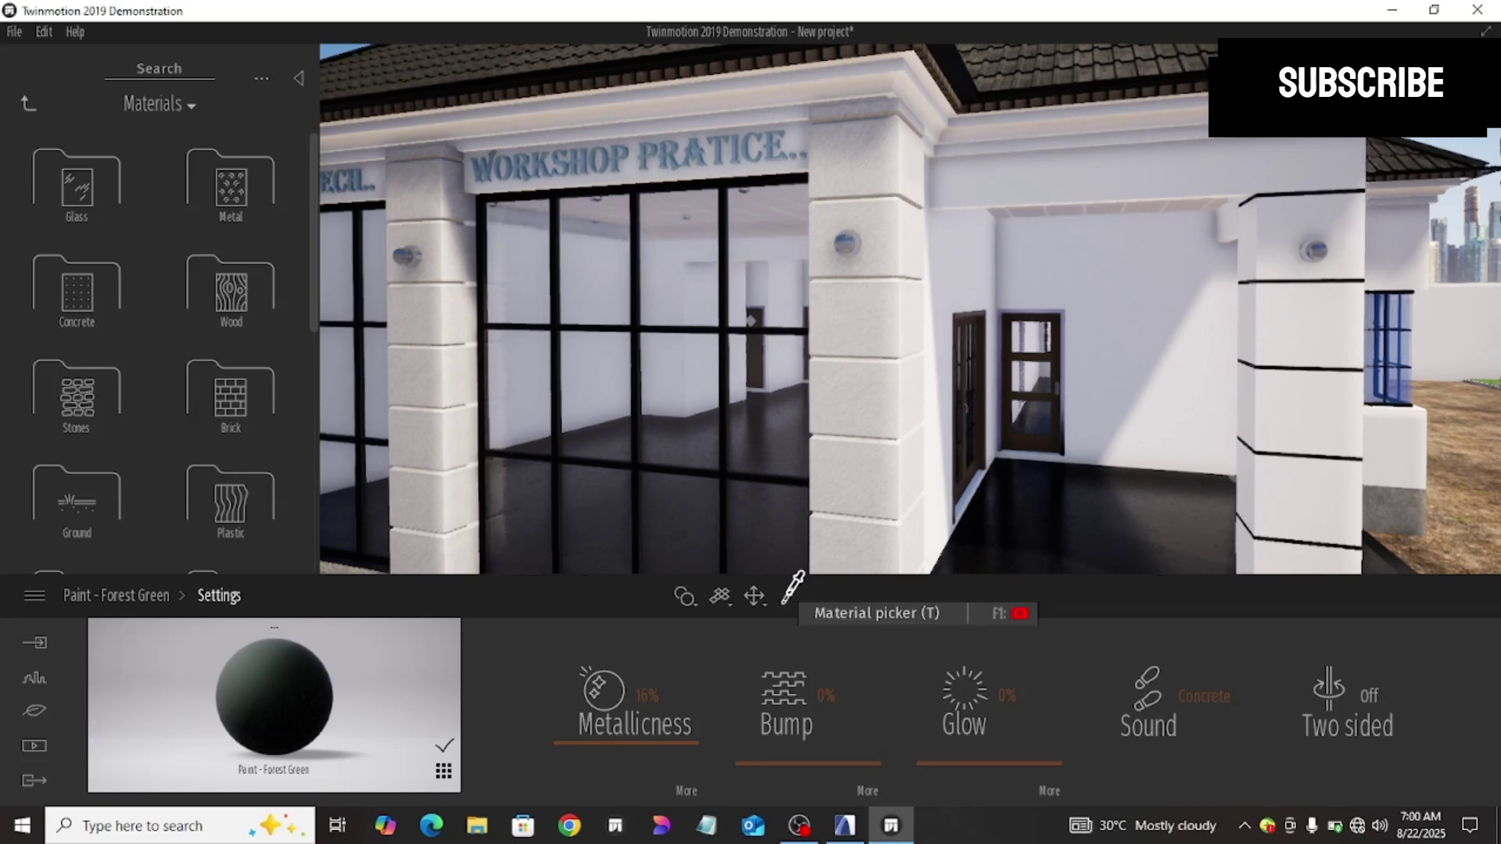
{"action": "left_click", "coordinate": [790, 594]}
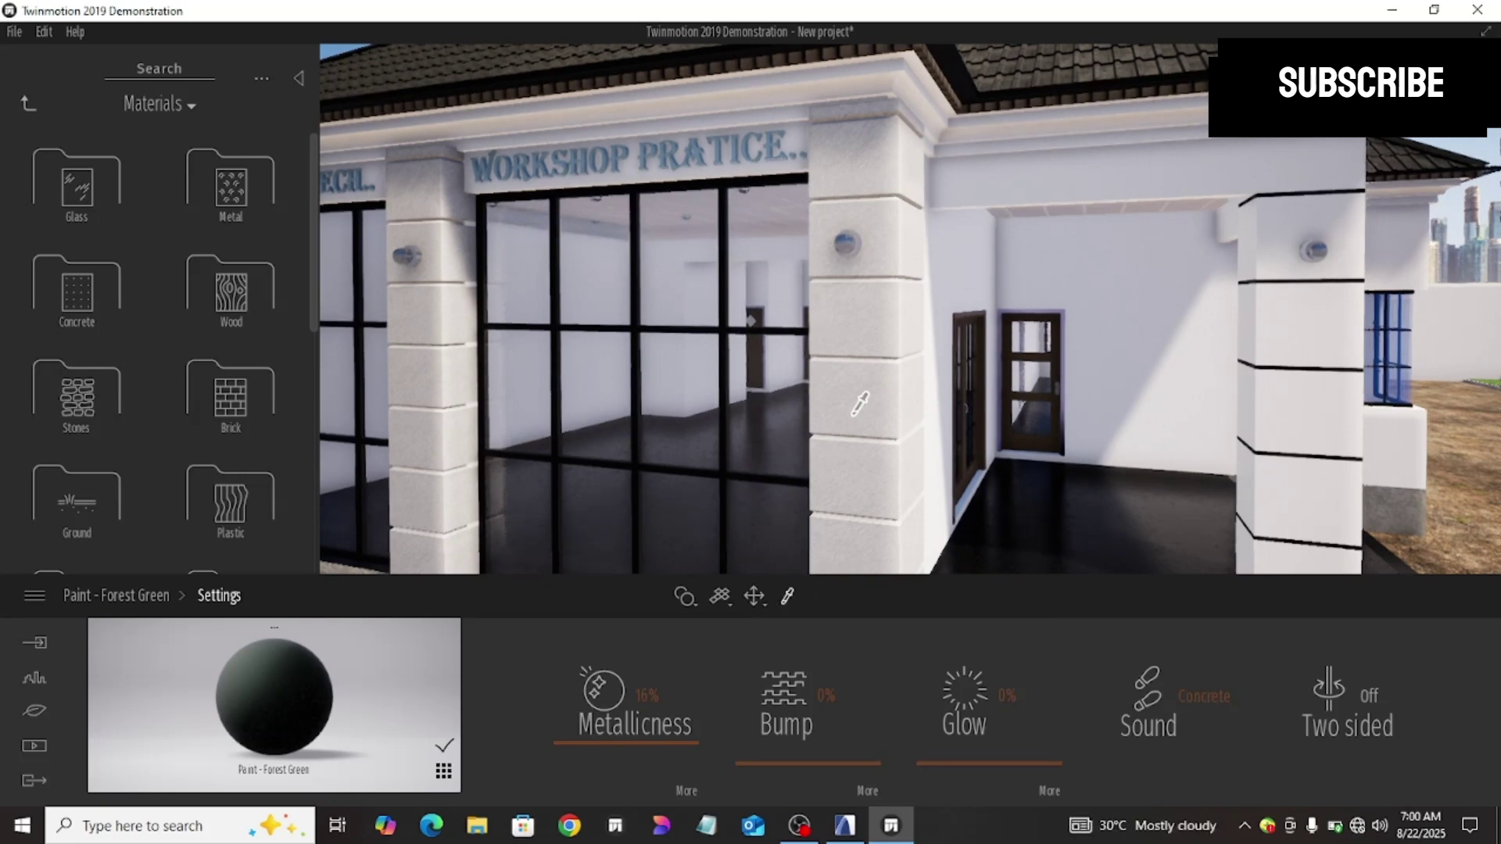
{"action": "left_click", "coordinate": [853, 414]}
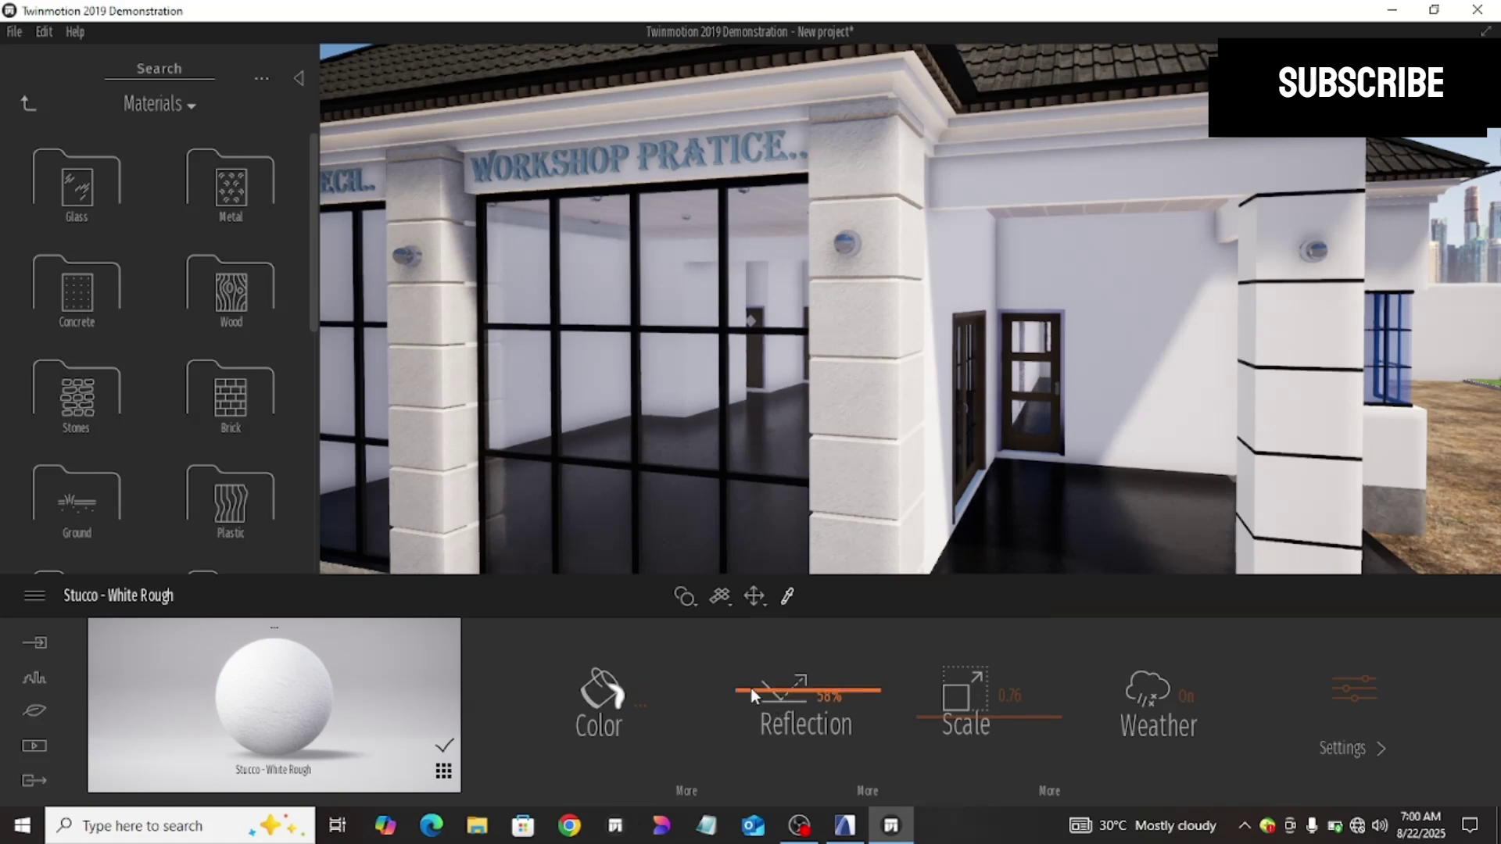
{"action": "left_click_drag", "start_coordinate": [749, 727], "coordinate": [748, 751]}
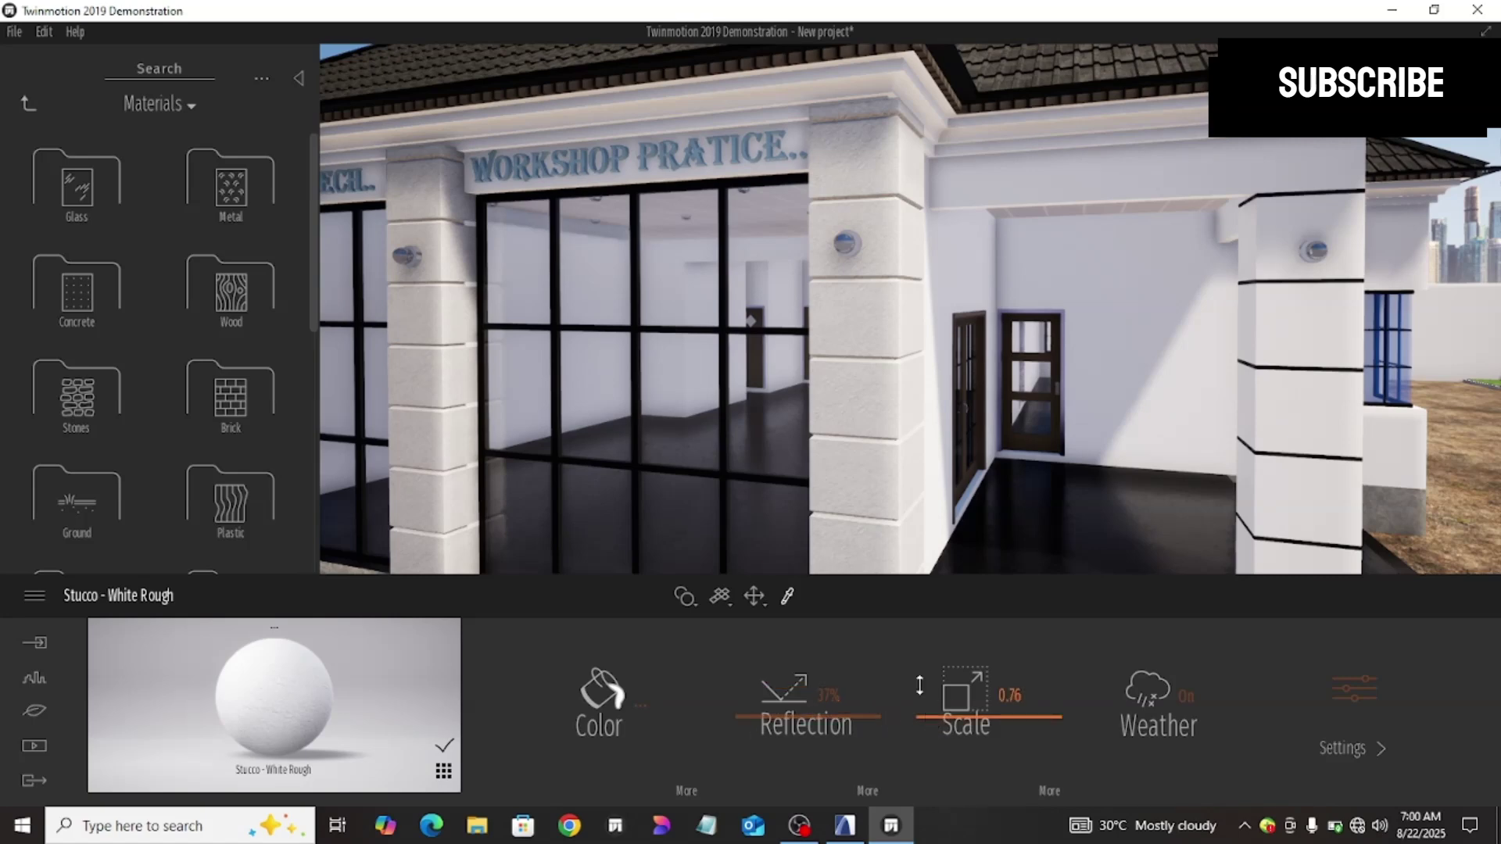
Step: Set the column stucco's texture scale to 1.01
{"action": "left_click_drag", "start_coordinate": [920, 685], "coordinate": [919, 680]}
{"action": "scroll", "coordinate": [845, 518], "scroll_direction": "up", "scroll_amount": 3}
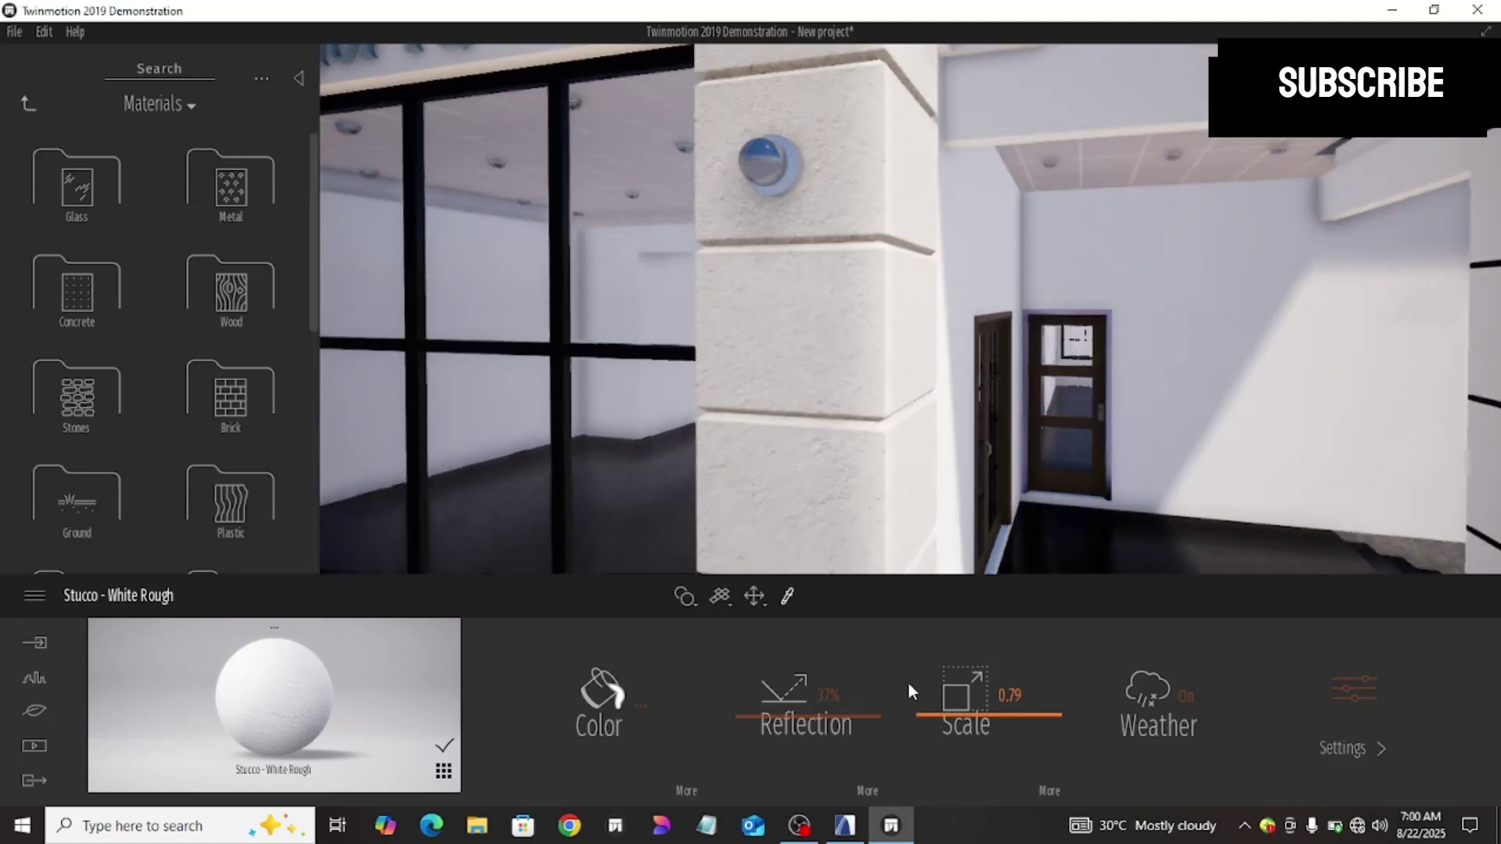
{"action": "left_click_drag", "start_coordinate": [906, 648], "coordinate": [911, 696]}
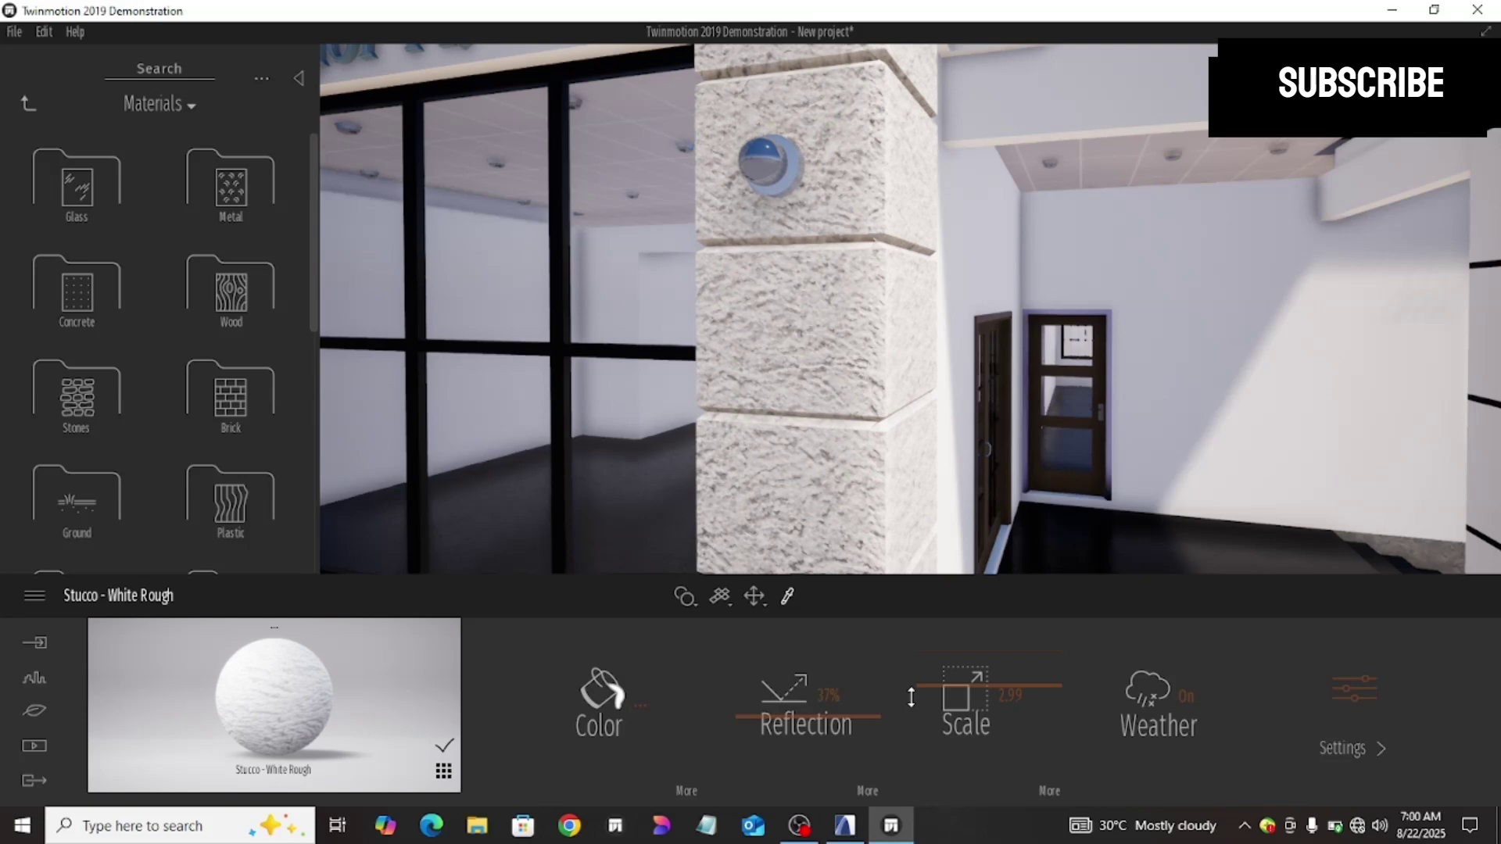
{"action": "left_click_drag", "start_coordinate": [913, 699], "coordinate": [915, 713]}
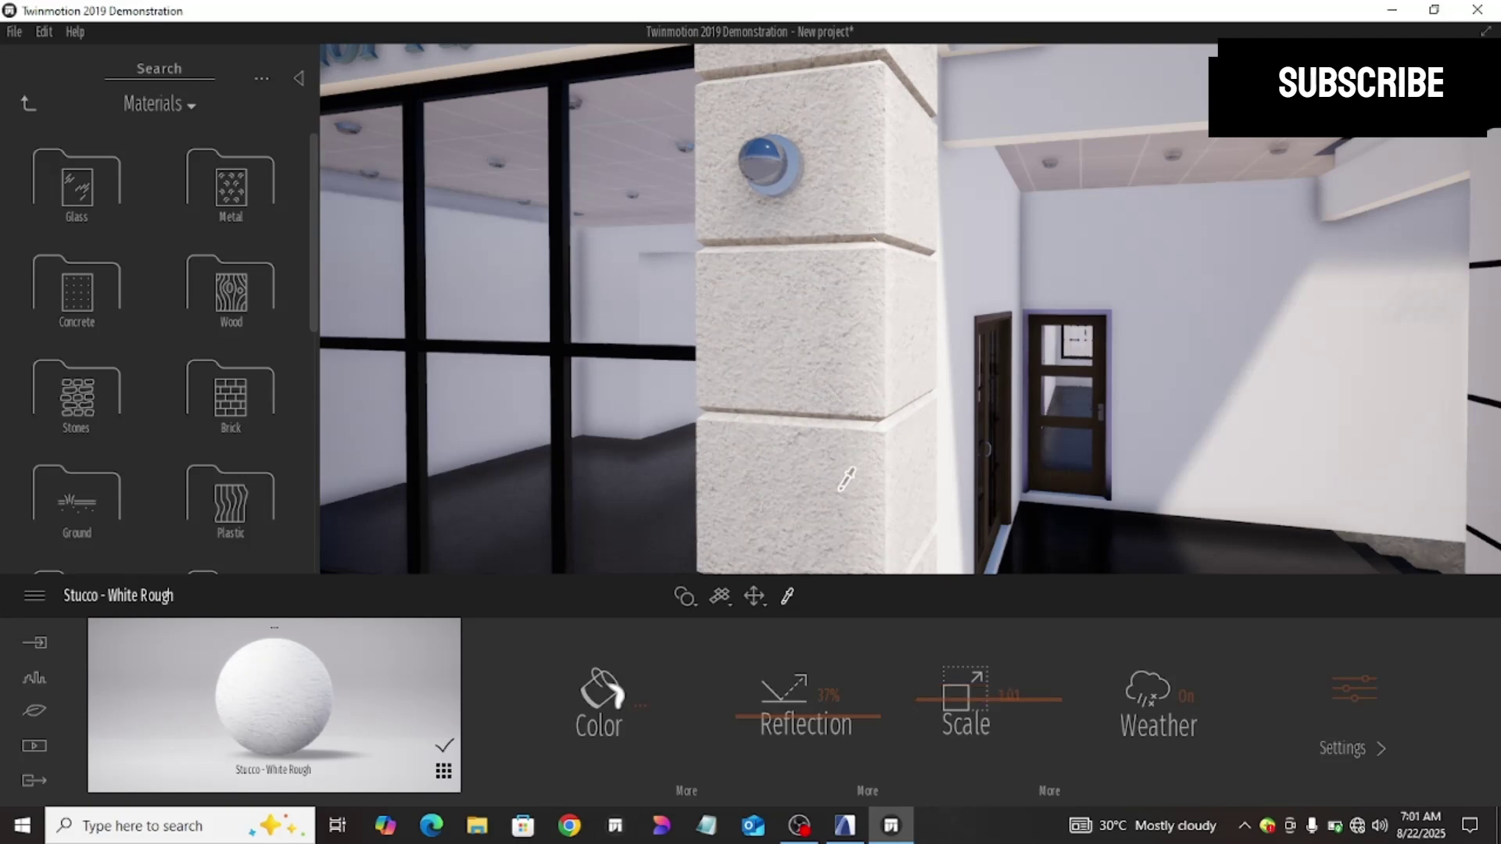
Step: Darken the column stucco's color to the gray ADADAD
{"action": "scroll", "coordinate": [840, 489], "scroll_direction": "down", "scroll_amount": 1}
{"action": "left_click", "coordinate": [604, 693]}
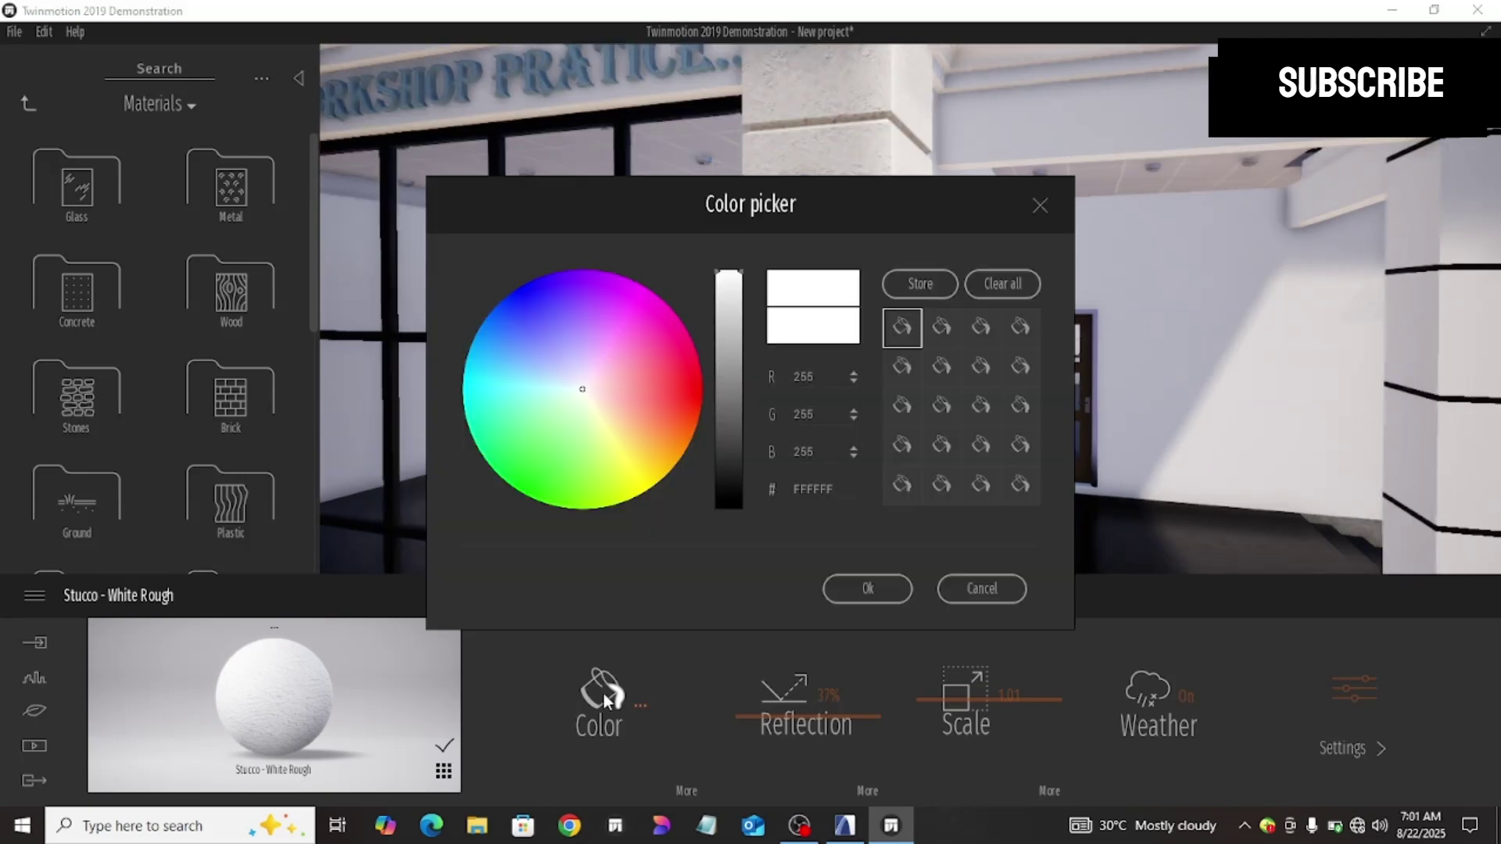
{"action": "left_click", "coordinate": [734, 335]}
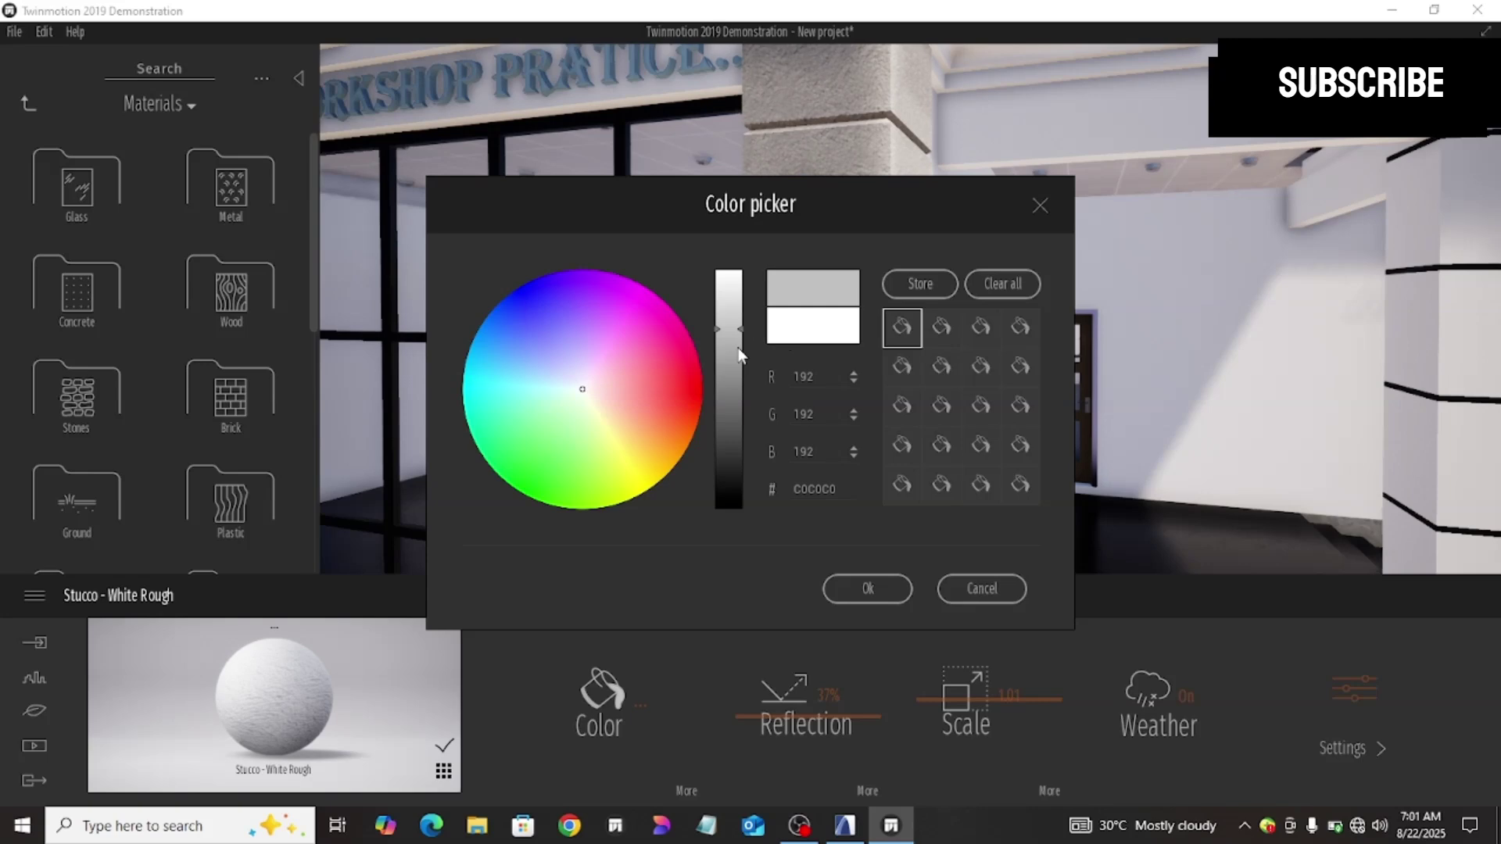
{"action": "left_click", "coordinate": [739, 349]}
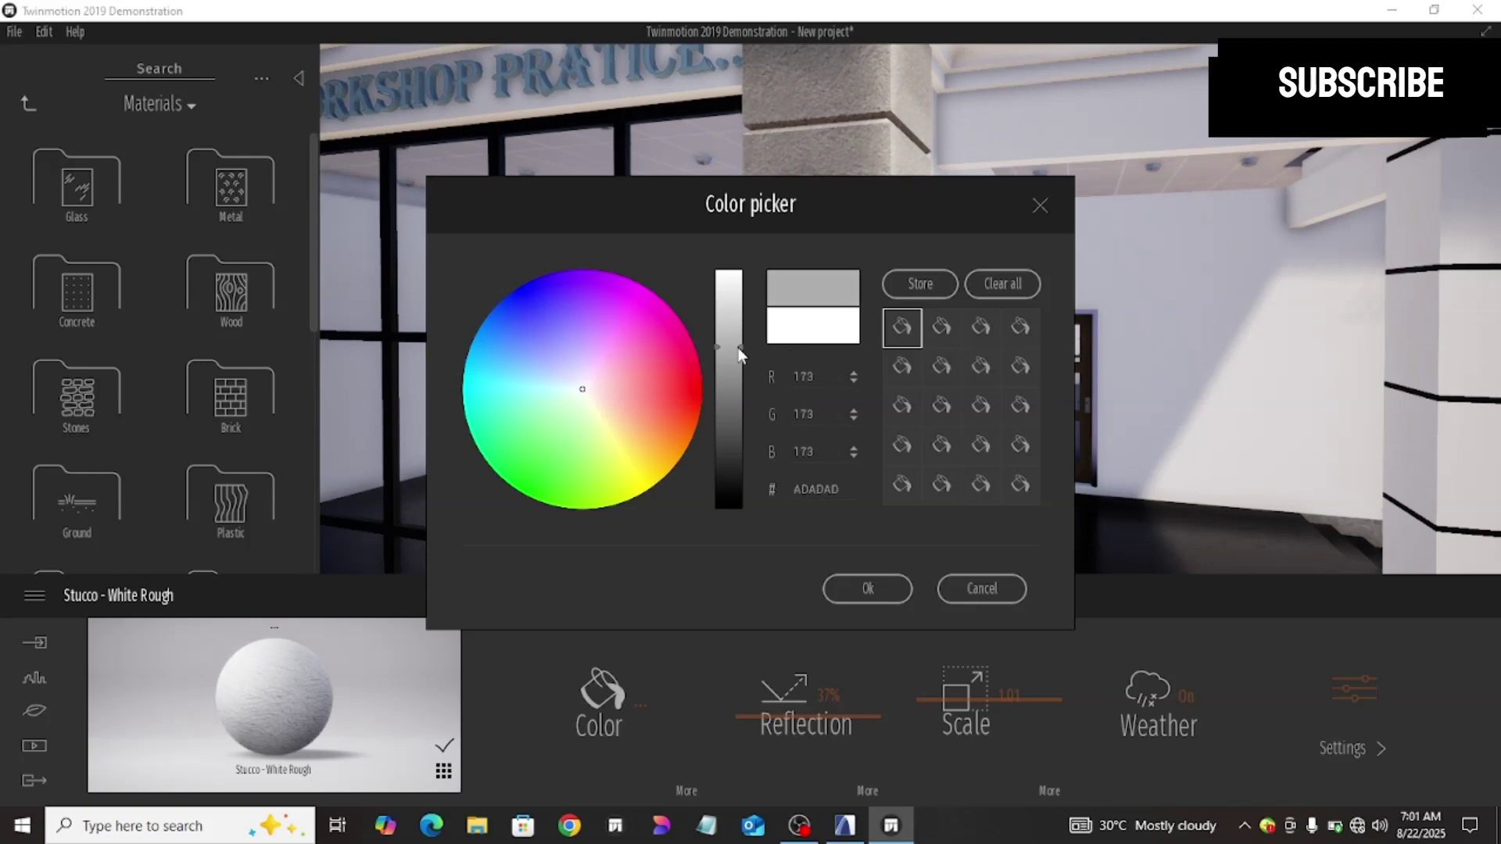
{"action": "left_click", "coordinate": [865, 591]}
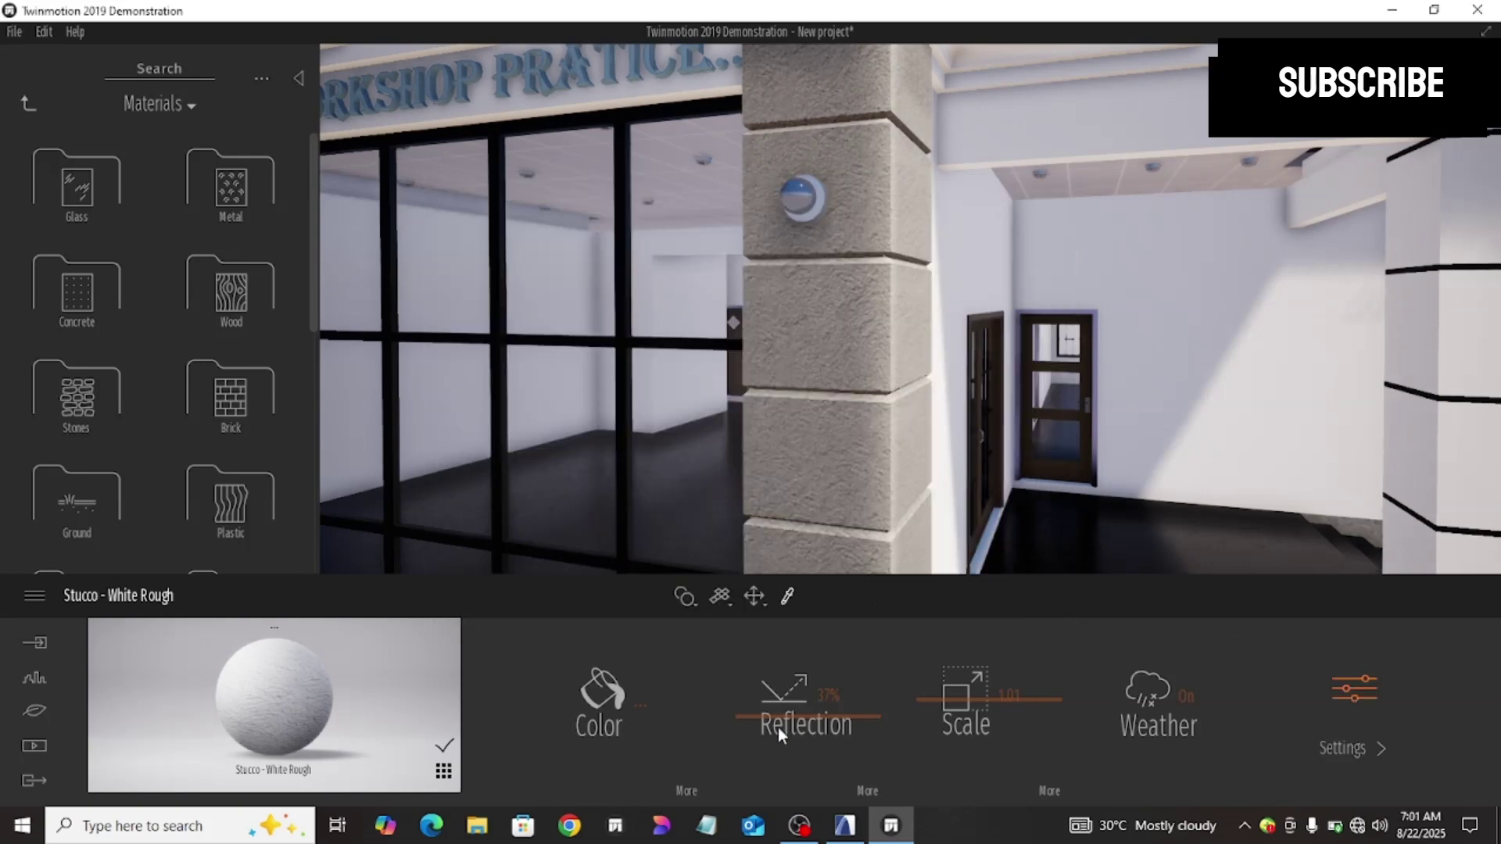
Step: Set the column stucco's metallicness to 34%
{"action": "left_click", "coordinate": [1353, 741]}
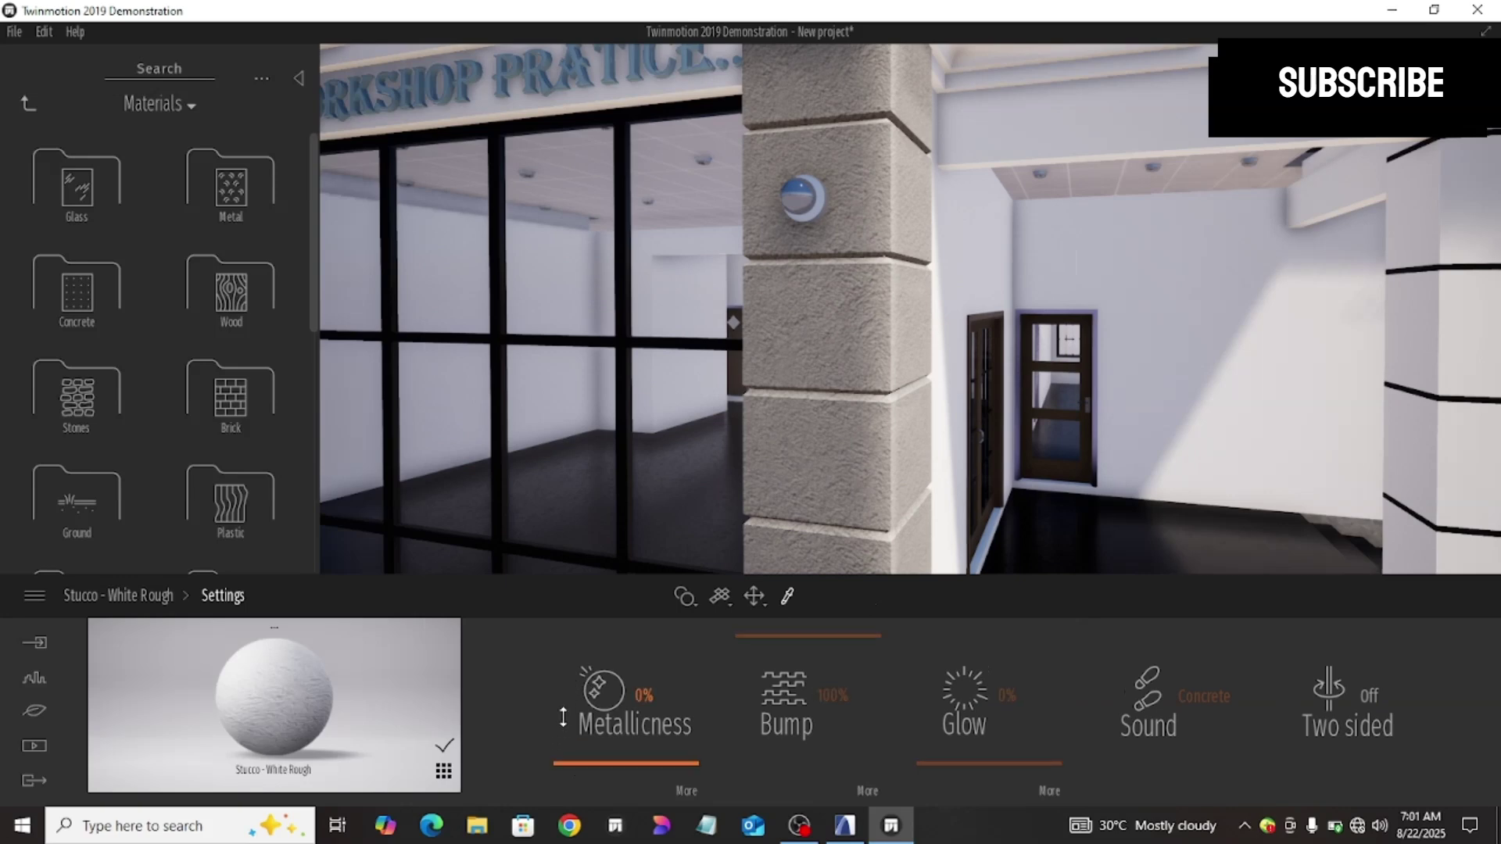
{"action": "left_click_drag", "start_coordinate": [563, 717], "coordinate": [598, 716]}
{"action": "scroll", "coordinate": [787, 470], "scroll_direction": "down", "scroll_amount": 5}
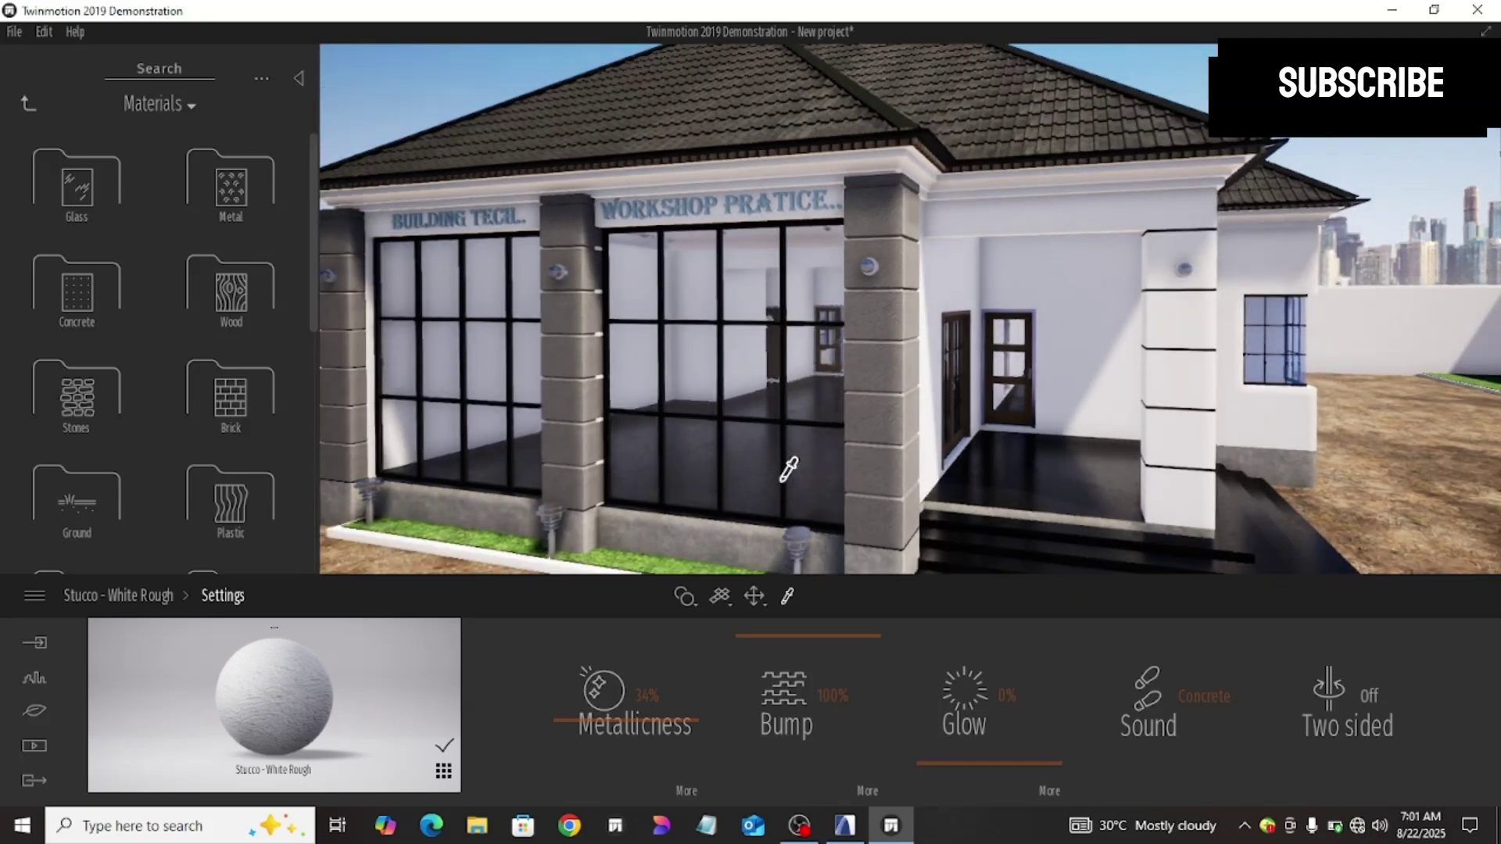
{"action": "scroll", "coordinate": [787, 469], "scroll_direction": "down", "scroll_amount": 3}
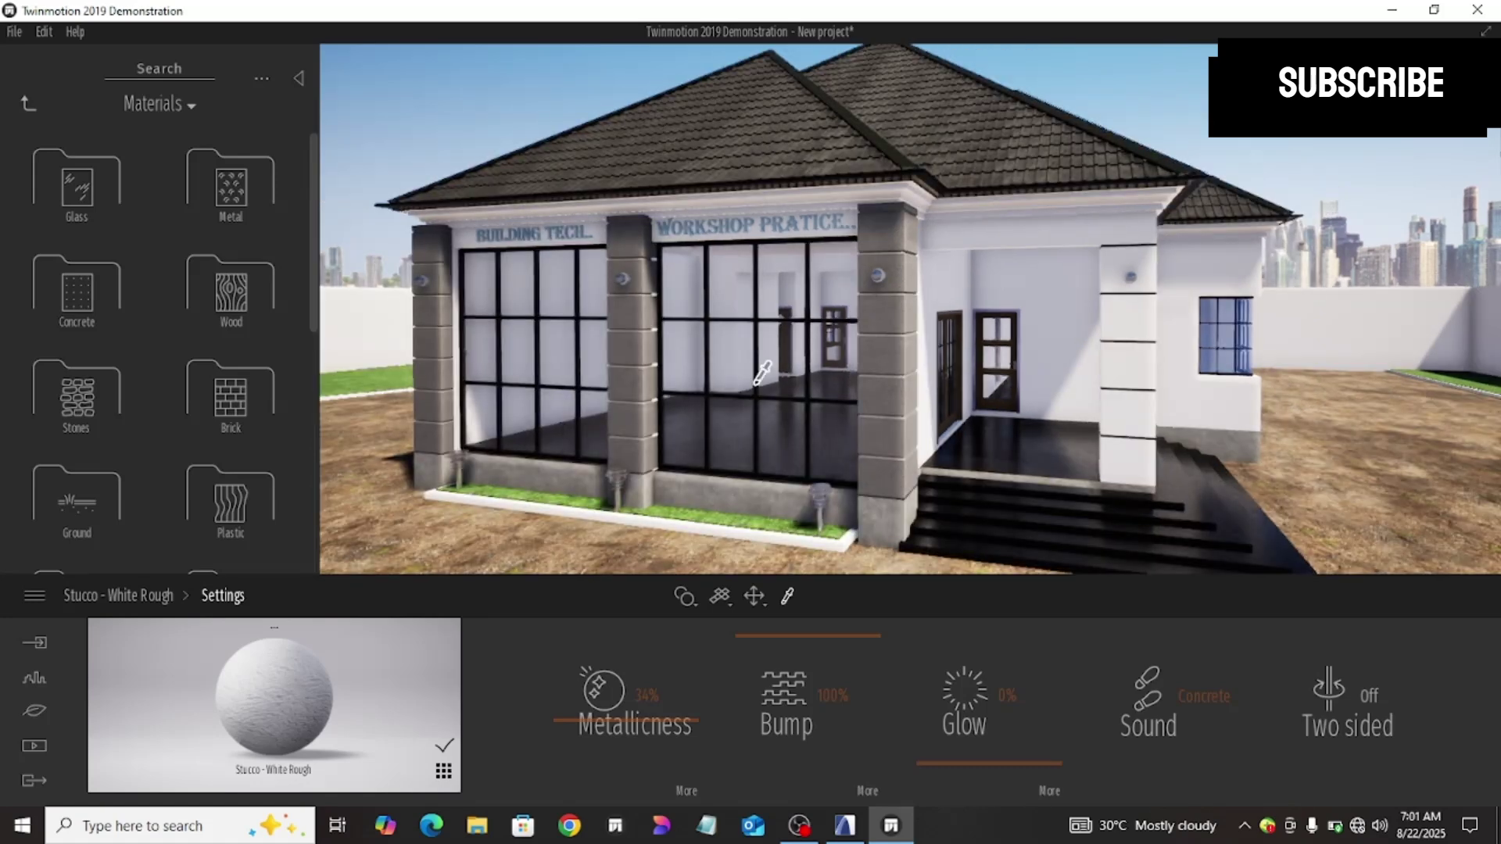
Step: Apply the Reflective glass material from the library to the panes of the corner window beside the entrance
{"action": "left_click", "coordinate": [28, 104]}
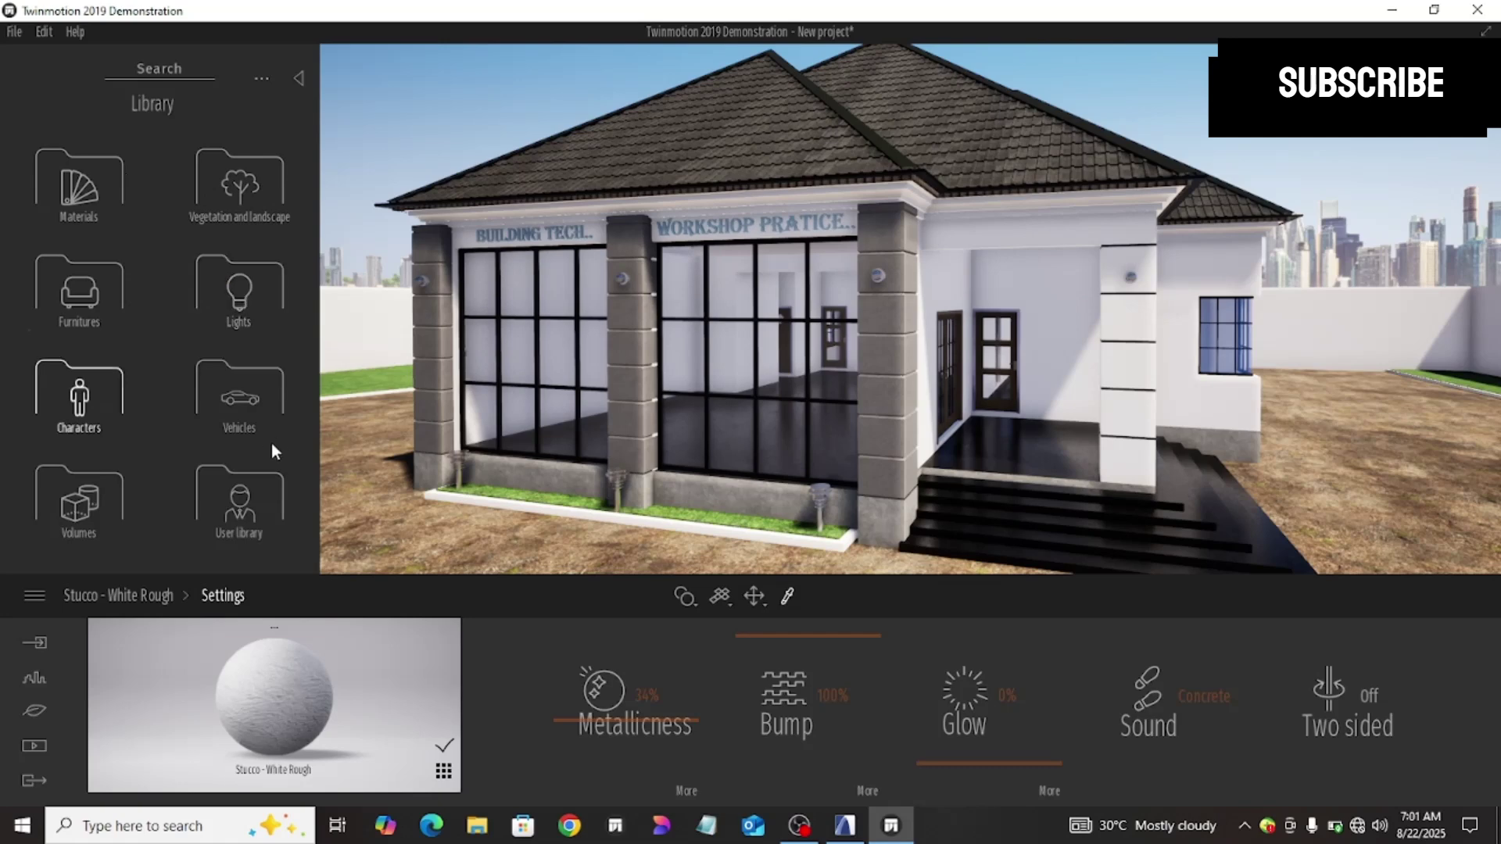
{"action": "left_click", "coordinate": [76, 184]}
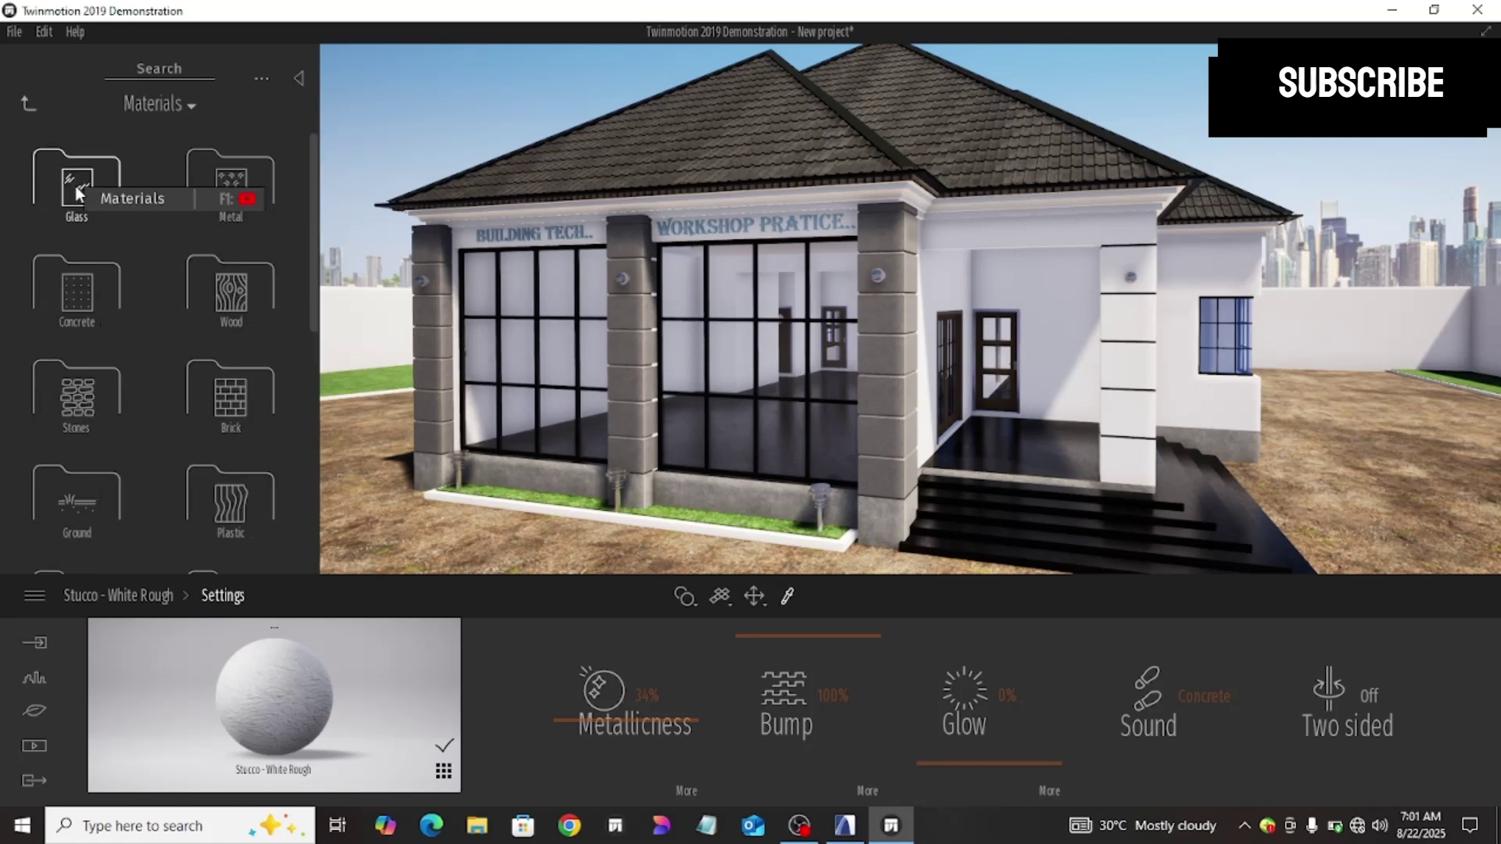
{"action": "scroll", "coordinate": [849, 385], "scroll_direction": "up", "scroll_amount": 2}
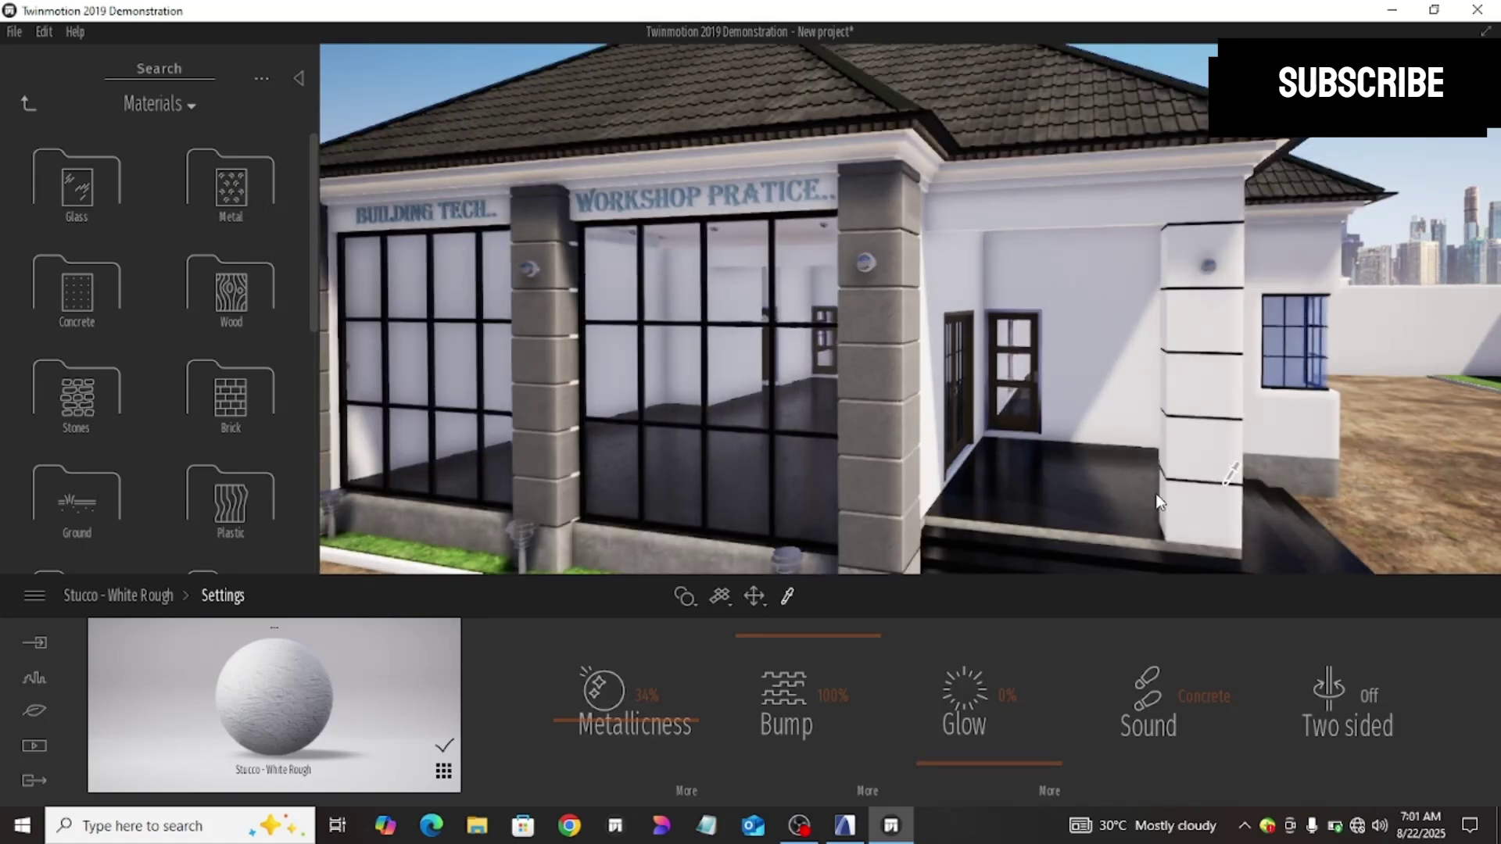
{"action": "key", "text": "Escape"}
{"action": "middle_click_drag", "start_coordinate": [1241, 400], "coordinate": [1105, 366]}
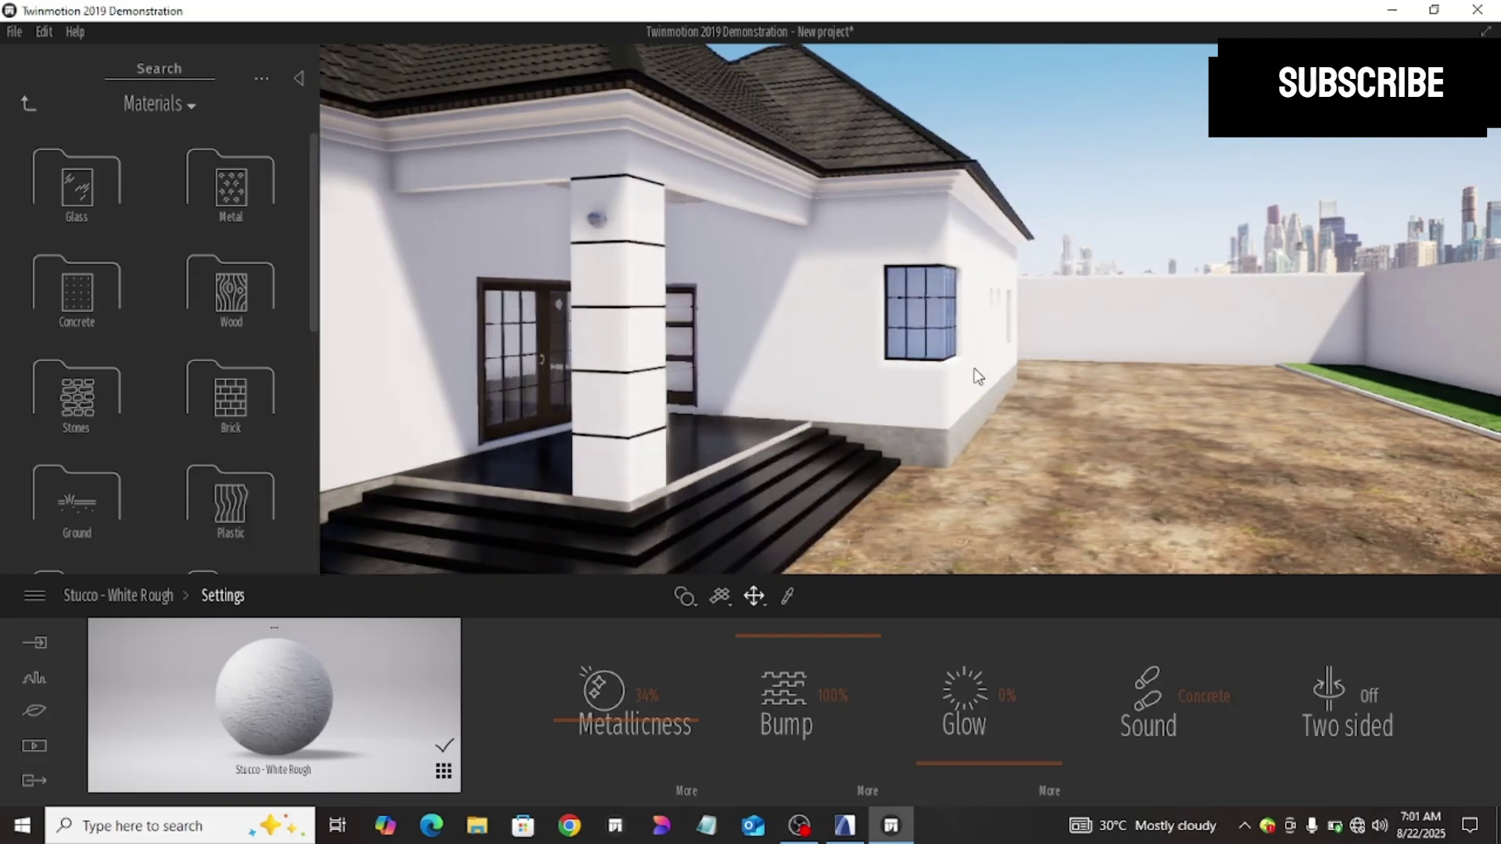
{"action": "scroll", "coordinate": [949, 360], "scroll_direction": "up", "scroll_amount": 4}
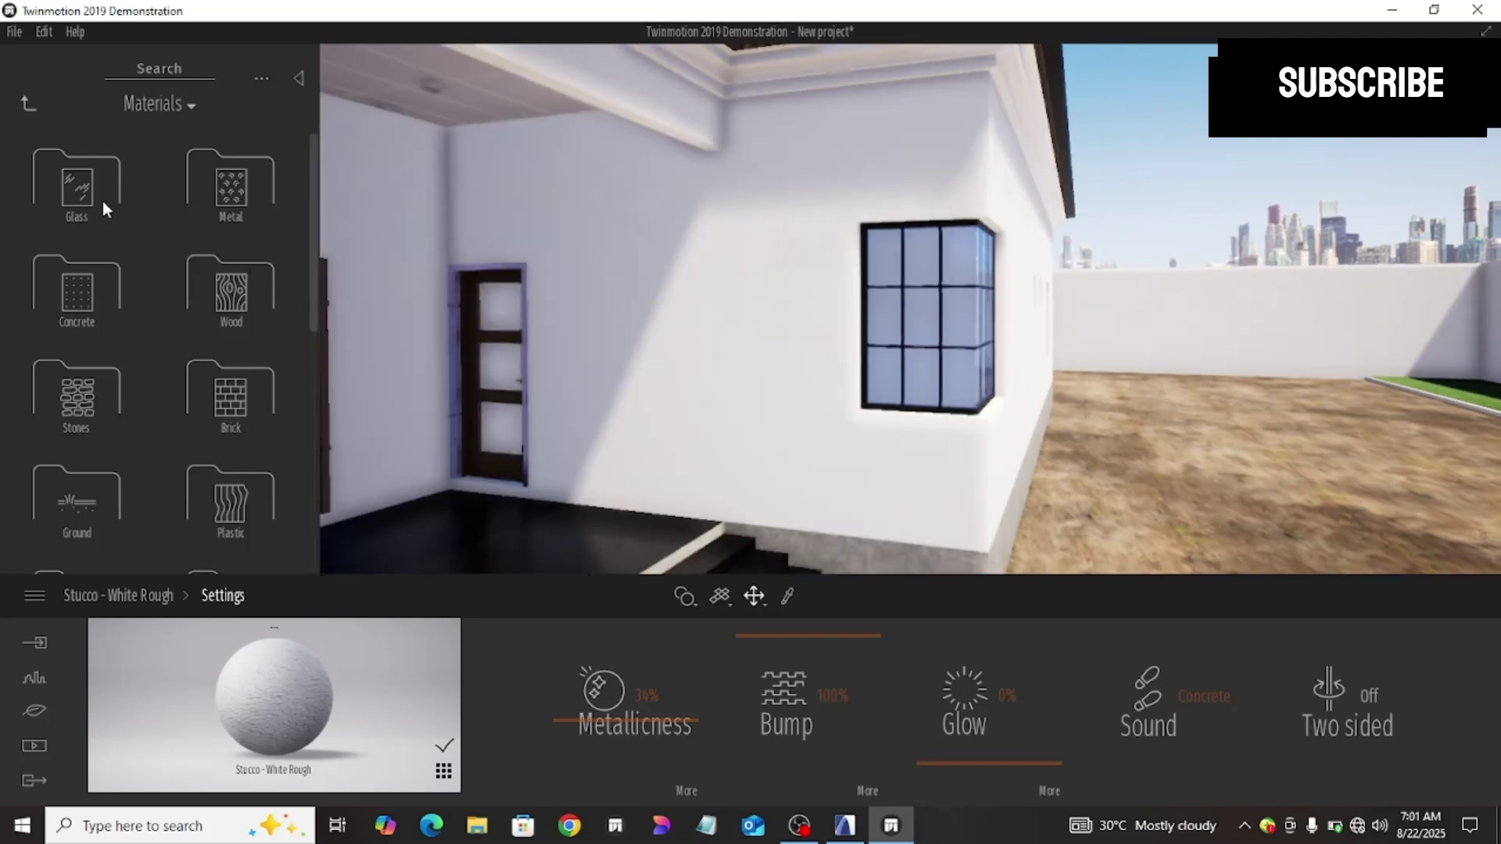
{"action": "left_click", "coordinate": [95, 202]}
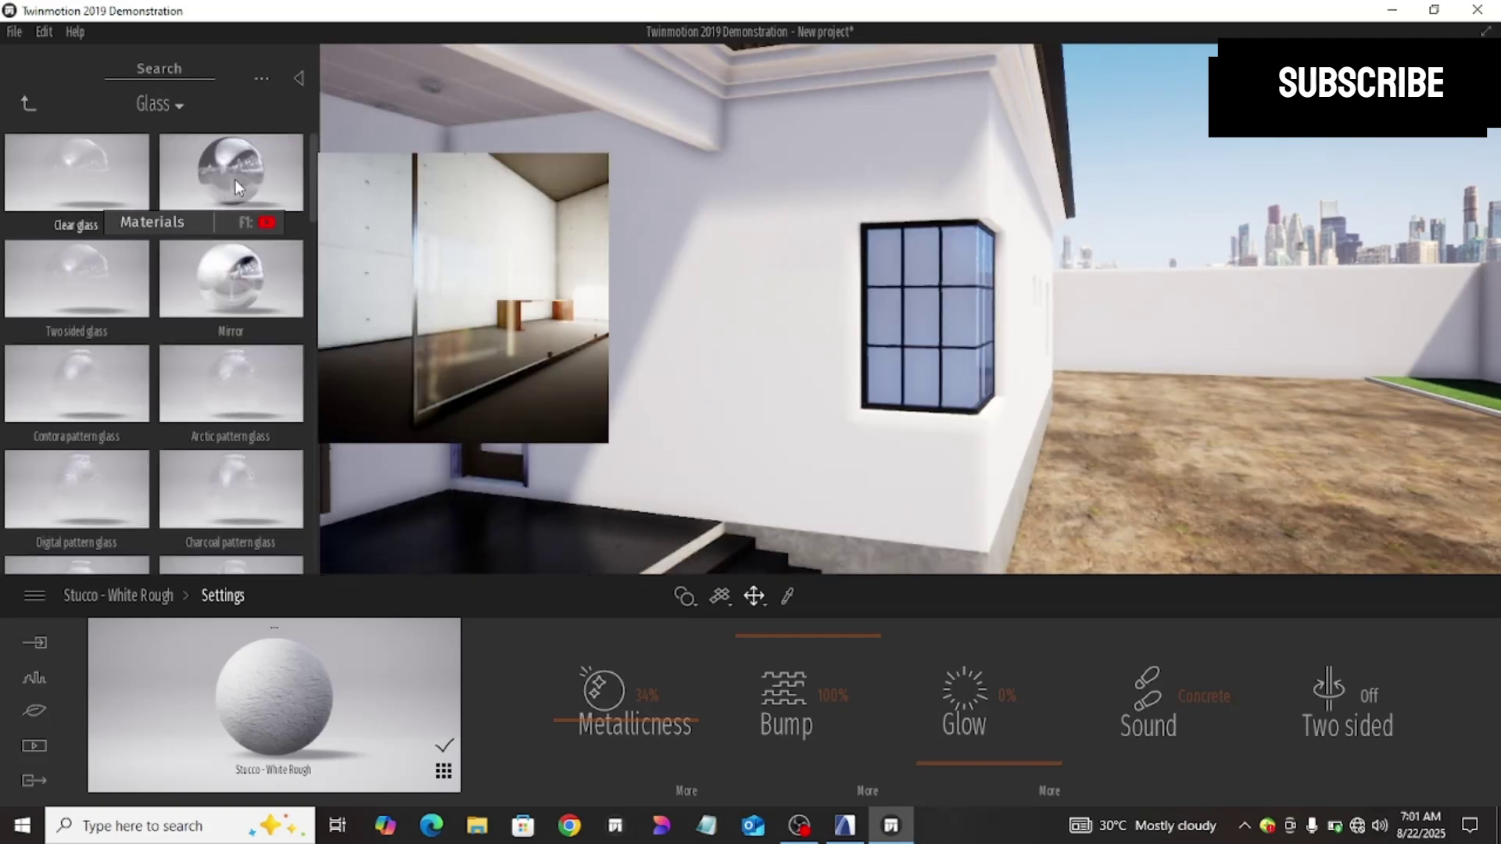
{"action": "left_click_drag", "start_coordinate": [383, 217], "coordinate": [914, 327]}
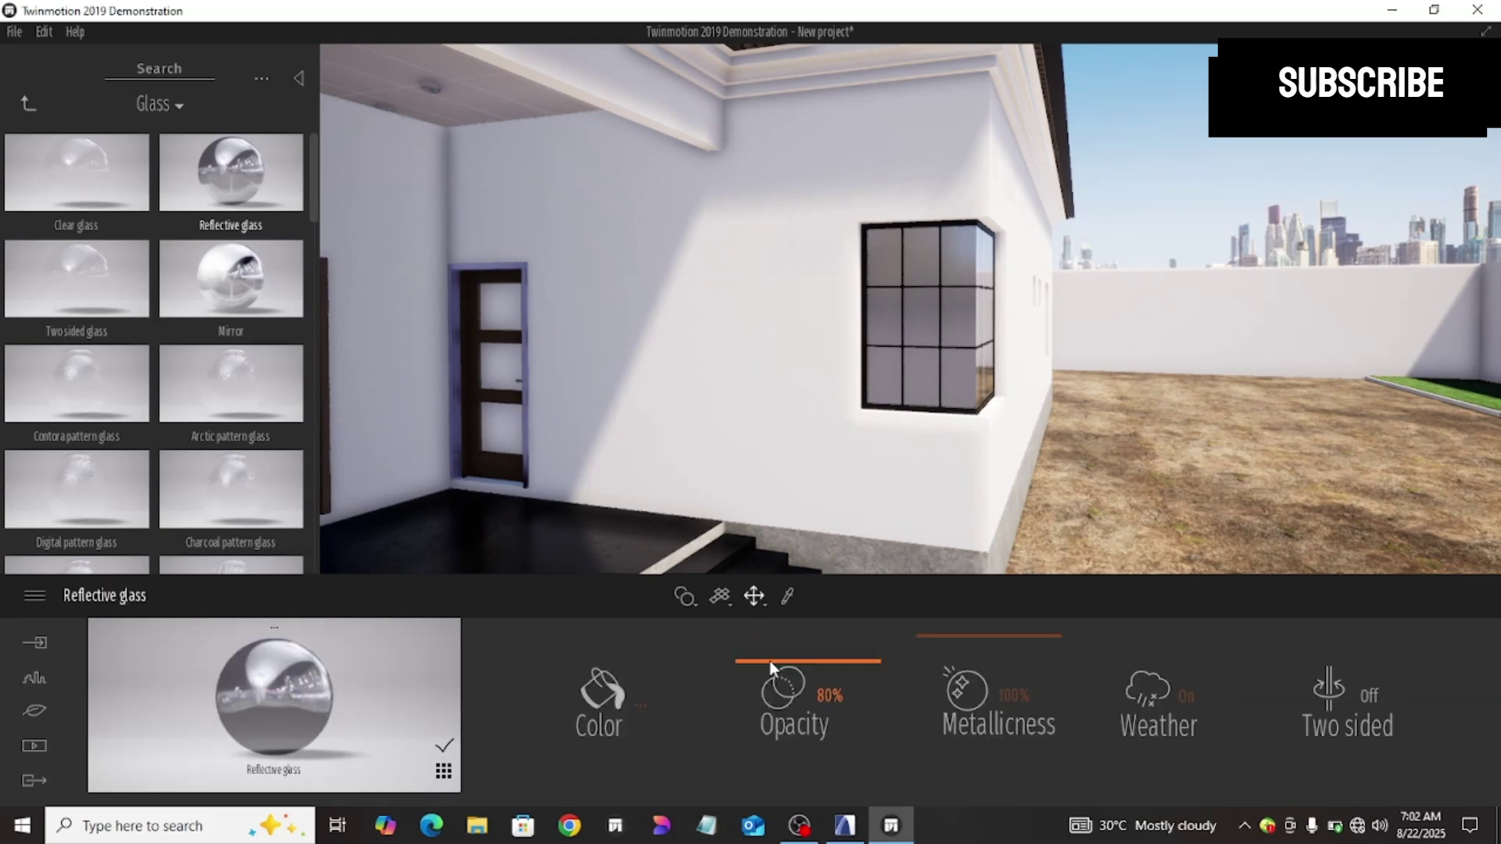
Step: Set the corner window glass's opacity to 100% and its metallicness to 100%
{"action": "left_click_drag", "start_coordinate": [771, 710], "coordinate": [789, 600]}
{"action": "left_click_drag", "start_coordinate": [941, 635], "coordinate": [935, 701]}
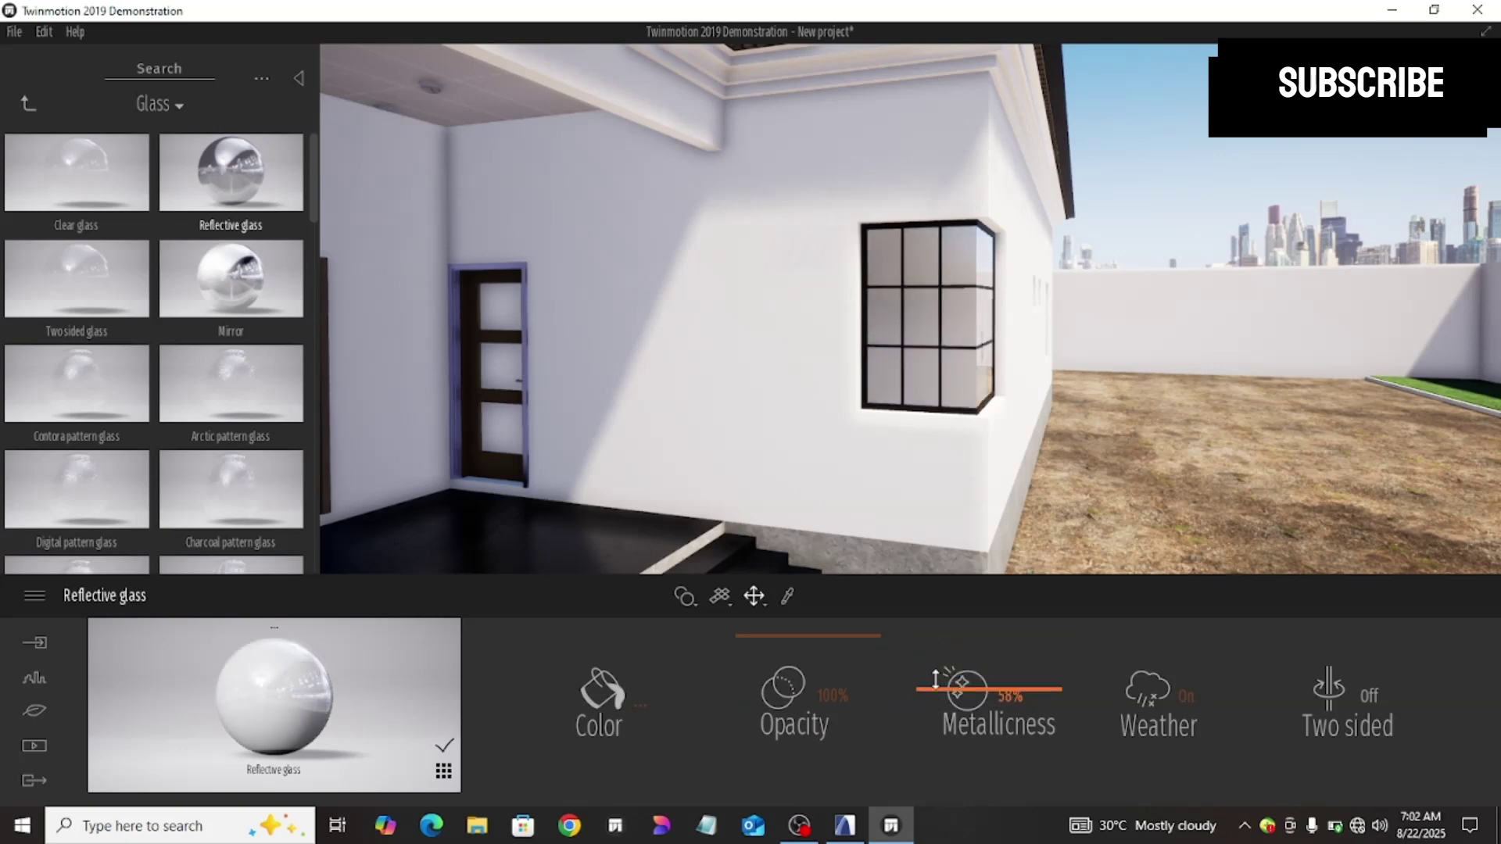
{"action": "left_click_drag", "start_coordinate": [937, 566], "coordinate": [938, 564]}
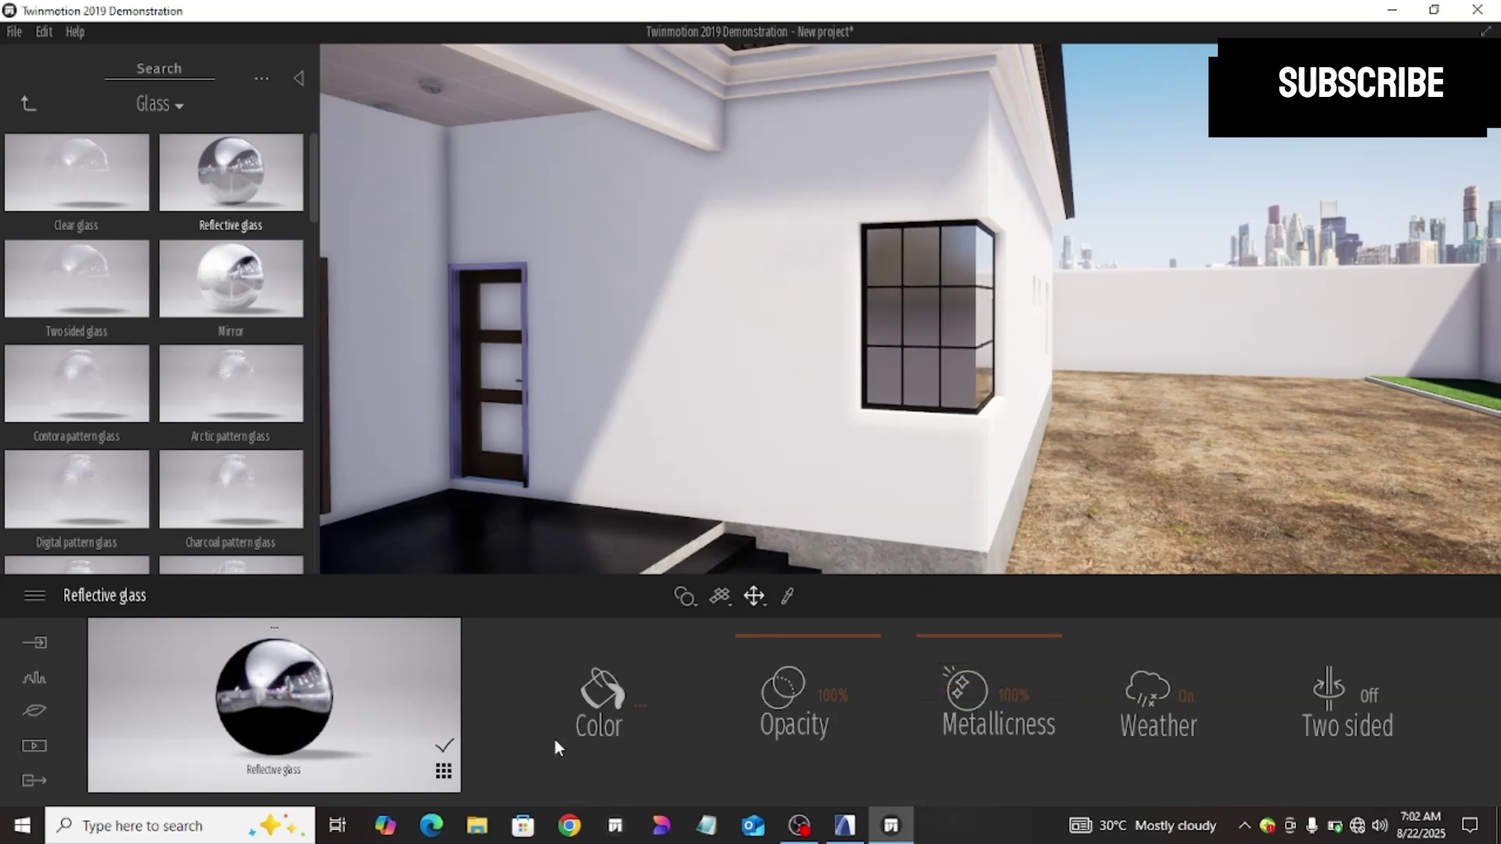
Step: Darken the reflective window glass's color to the gray 7A7A7A
{"action": "left_click", "coordinate": [622, 692]}
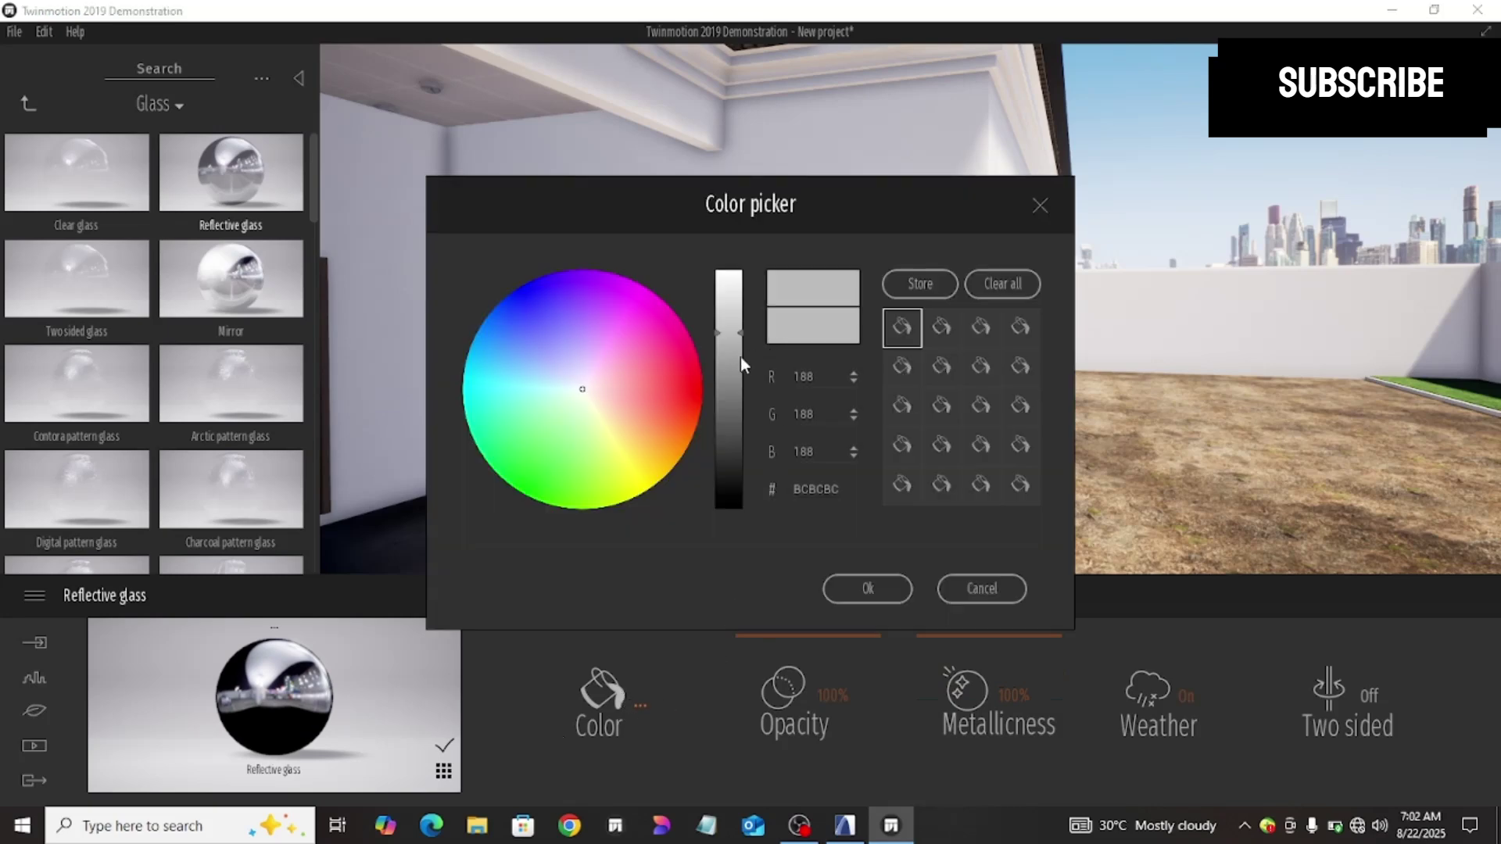
{"action": "left_click", "coordinate": [733, 396]}
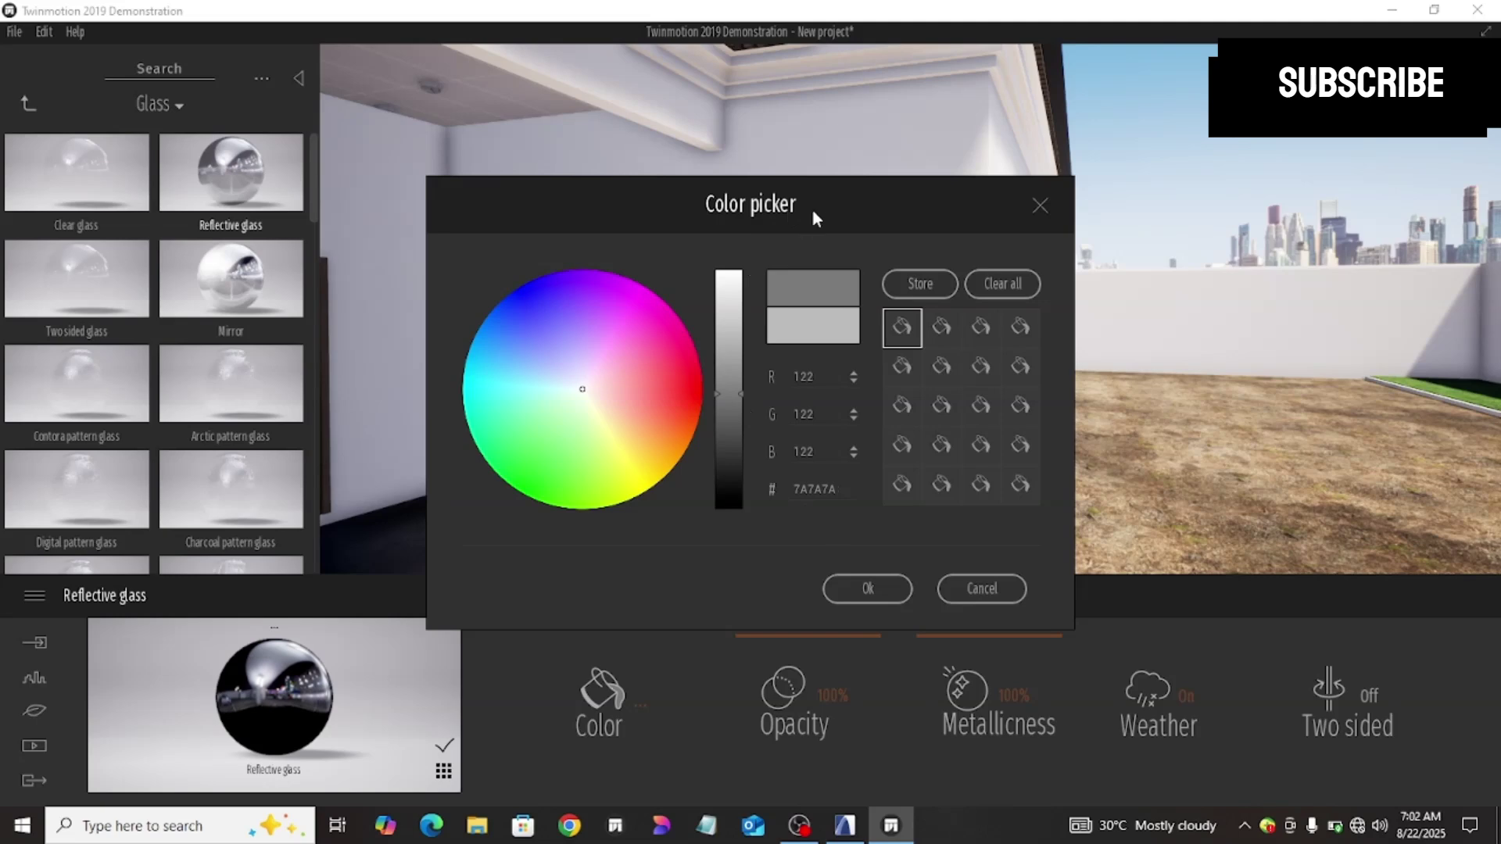
{"action": "left_click_drag", "start_coordinate": [816, 208], "coordinate": [871, 394]}
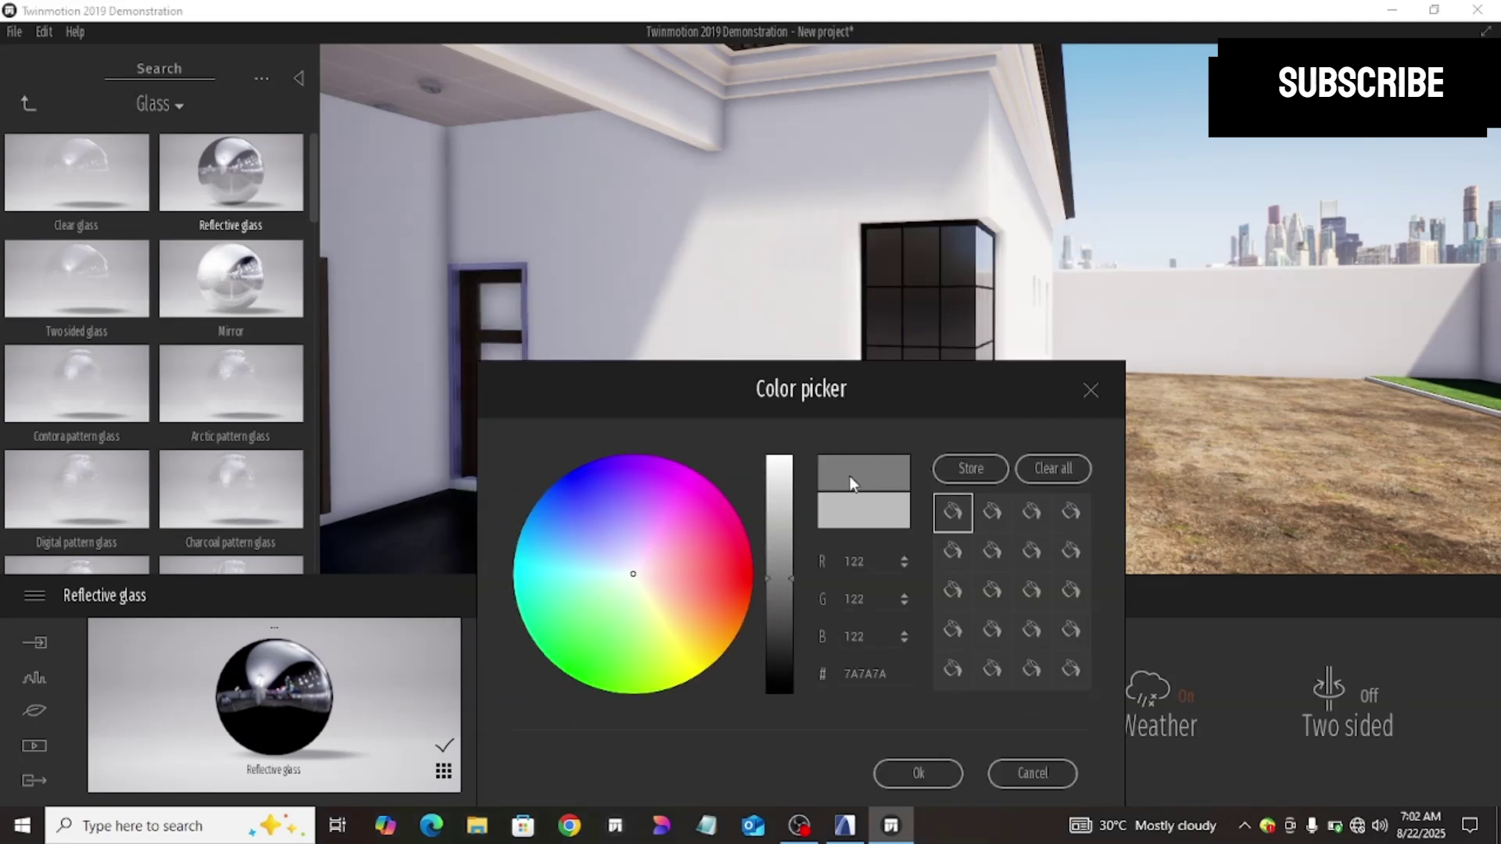
{"action": "left_click", "coordinate": [921, 774]}
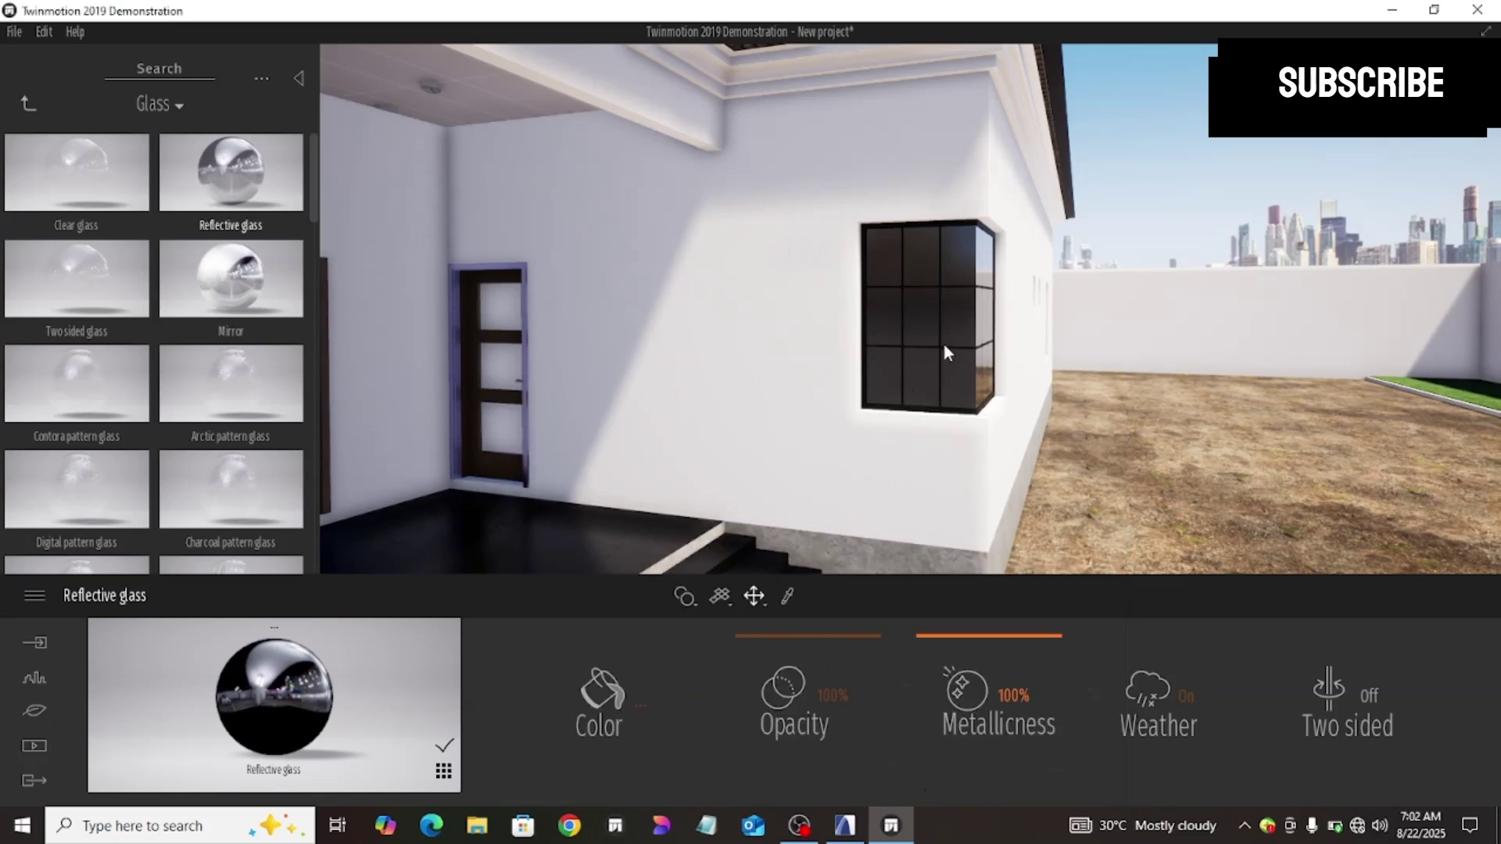
Step: Sample the Paint - Ivory Black material from the corner window's frame and lighten its color to a very dark gray
{"action": "scroll", "coordinate": [944, 345], "scroll_direction": "up", "scroll_amount": 4}
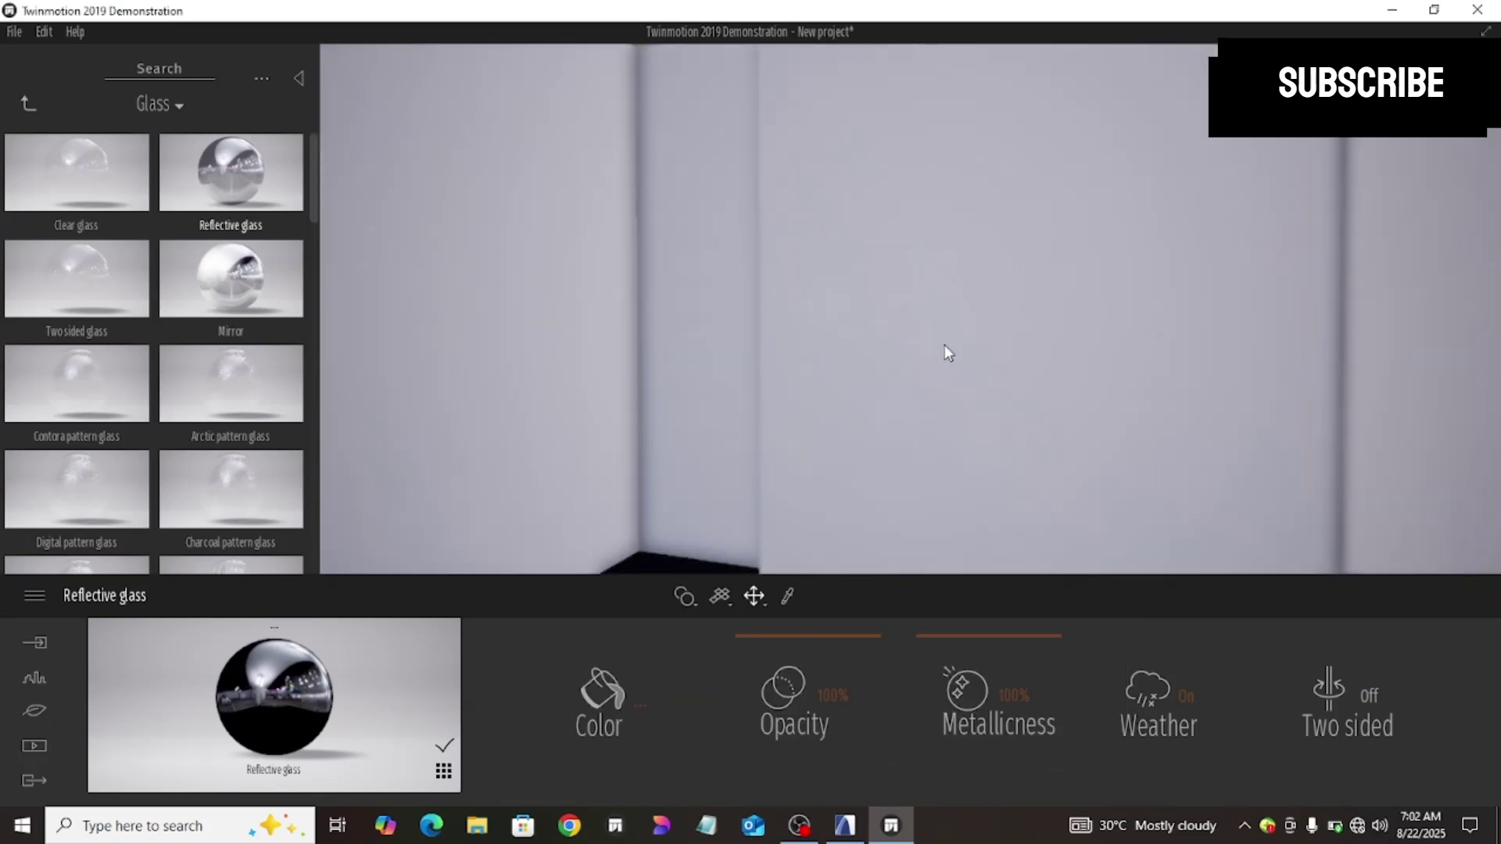
{"action": "scroll", "coordinate": [944, 349], "scroll_direction": "down", "scroll_amount": 5}
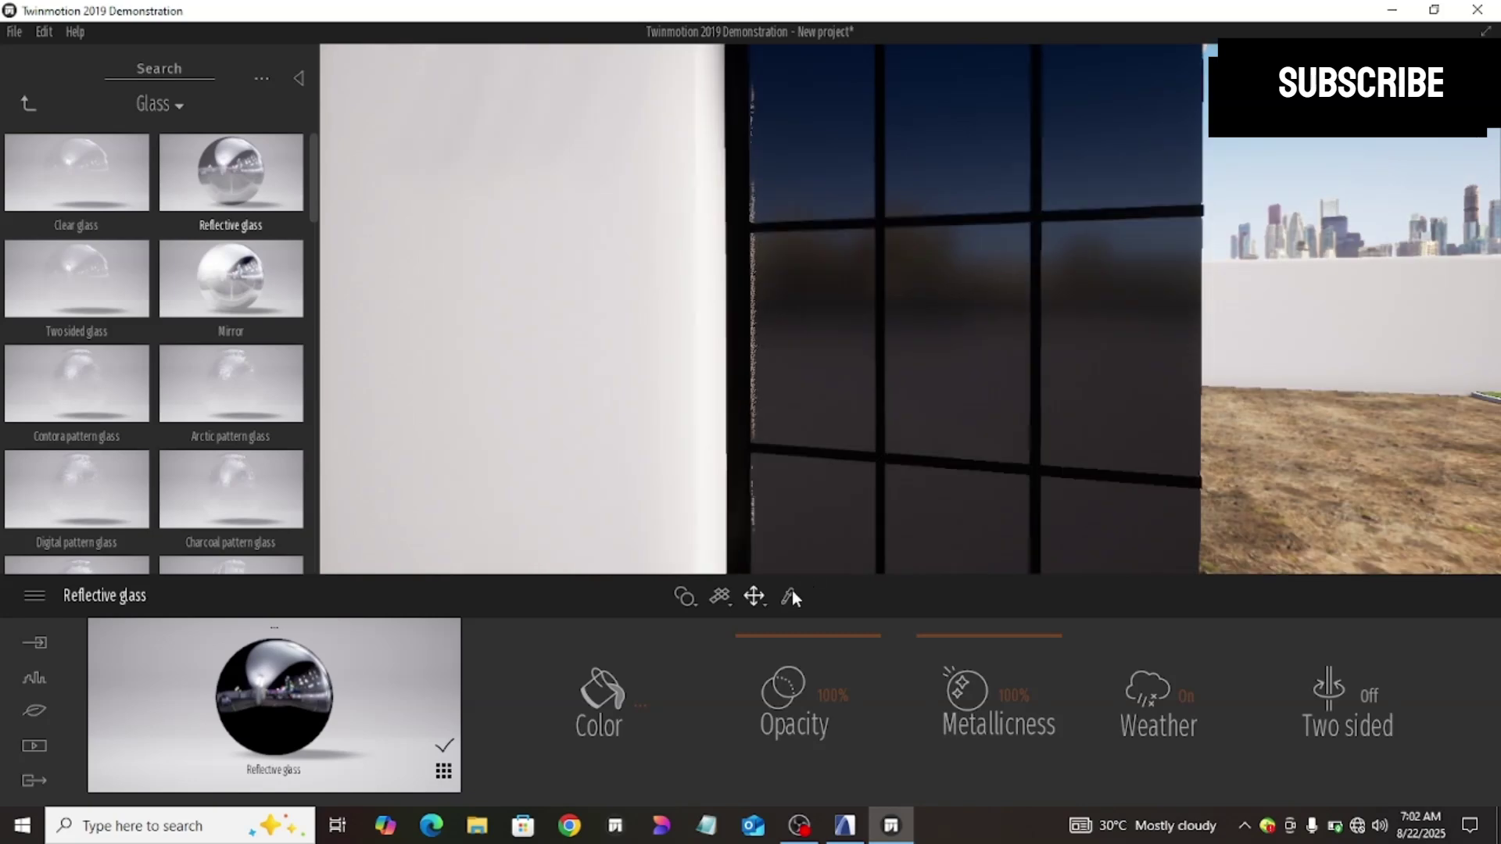
{"action": "left_click", "coordinate": [791, 595]}
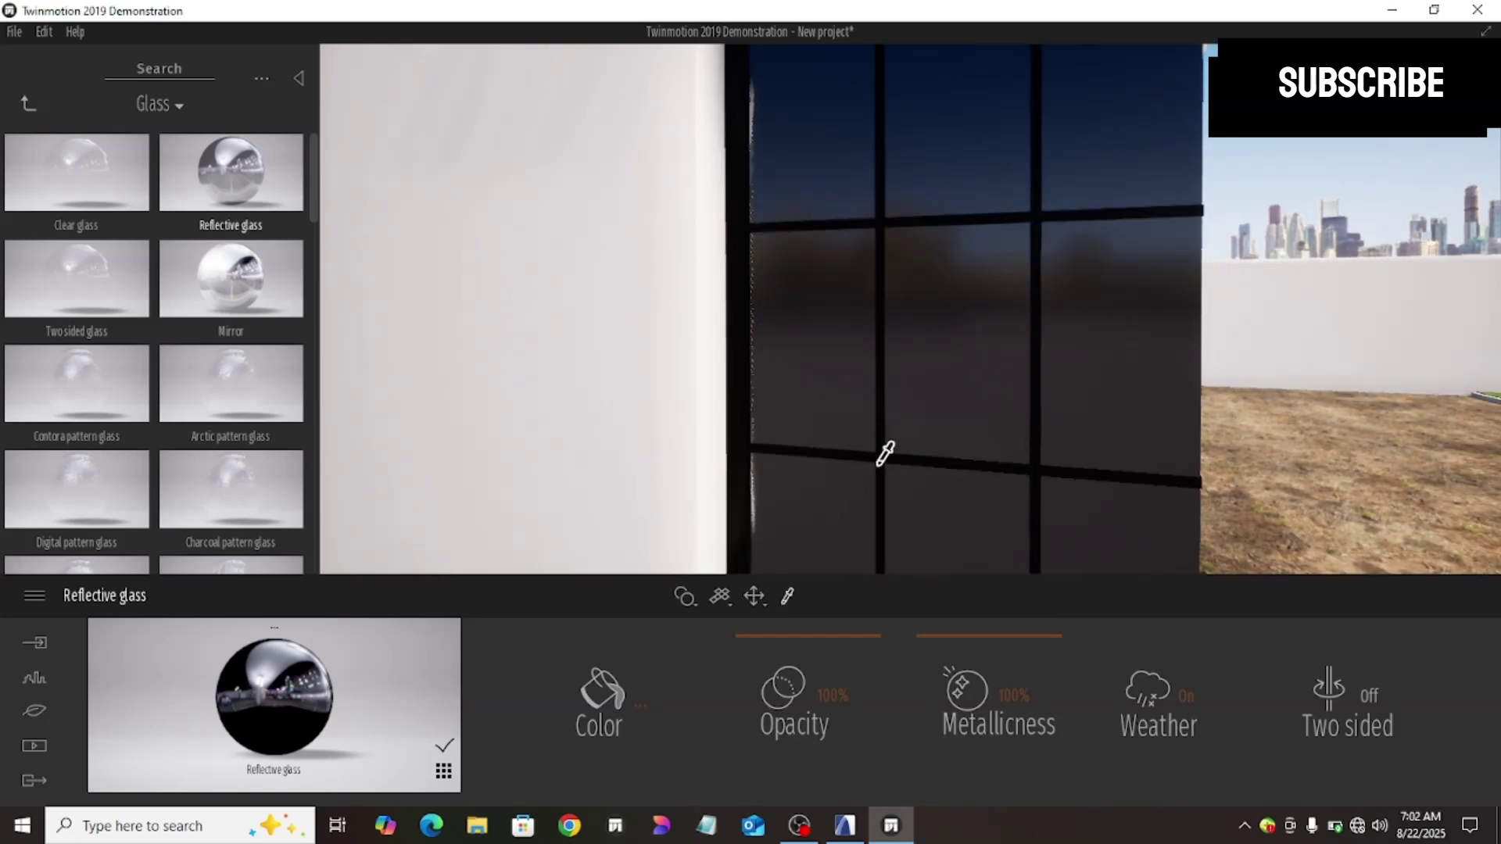
{"action": "left_click", "coordinate": [892, 439]}
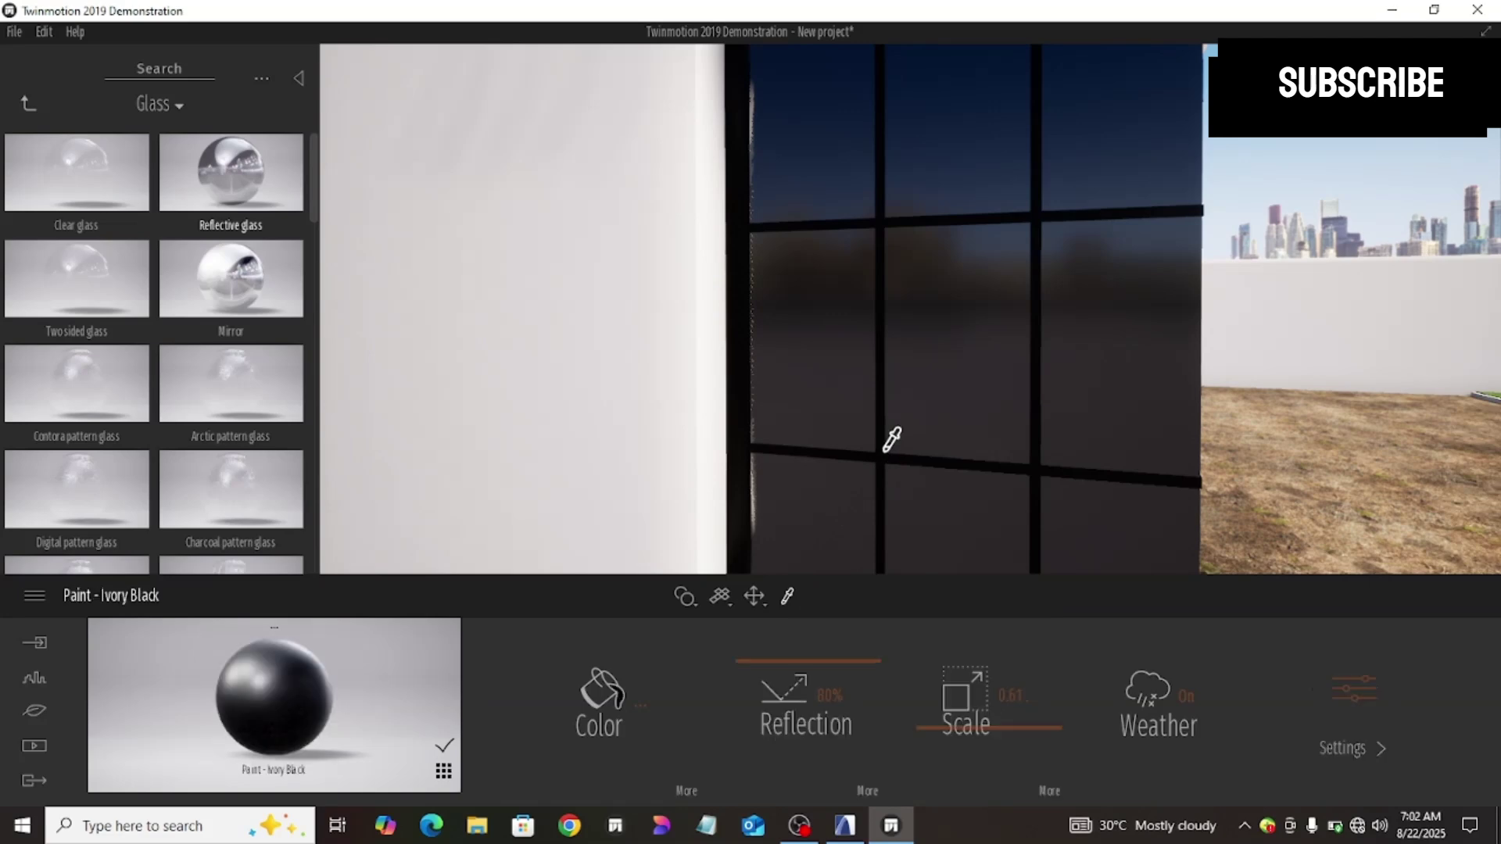
{"action": "left_click", "coordinate": [608, 697]}
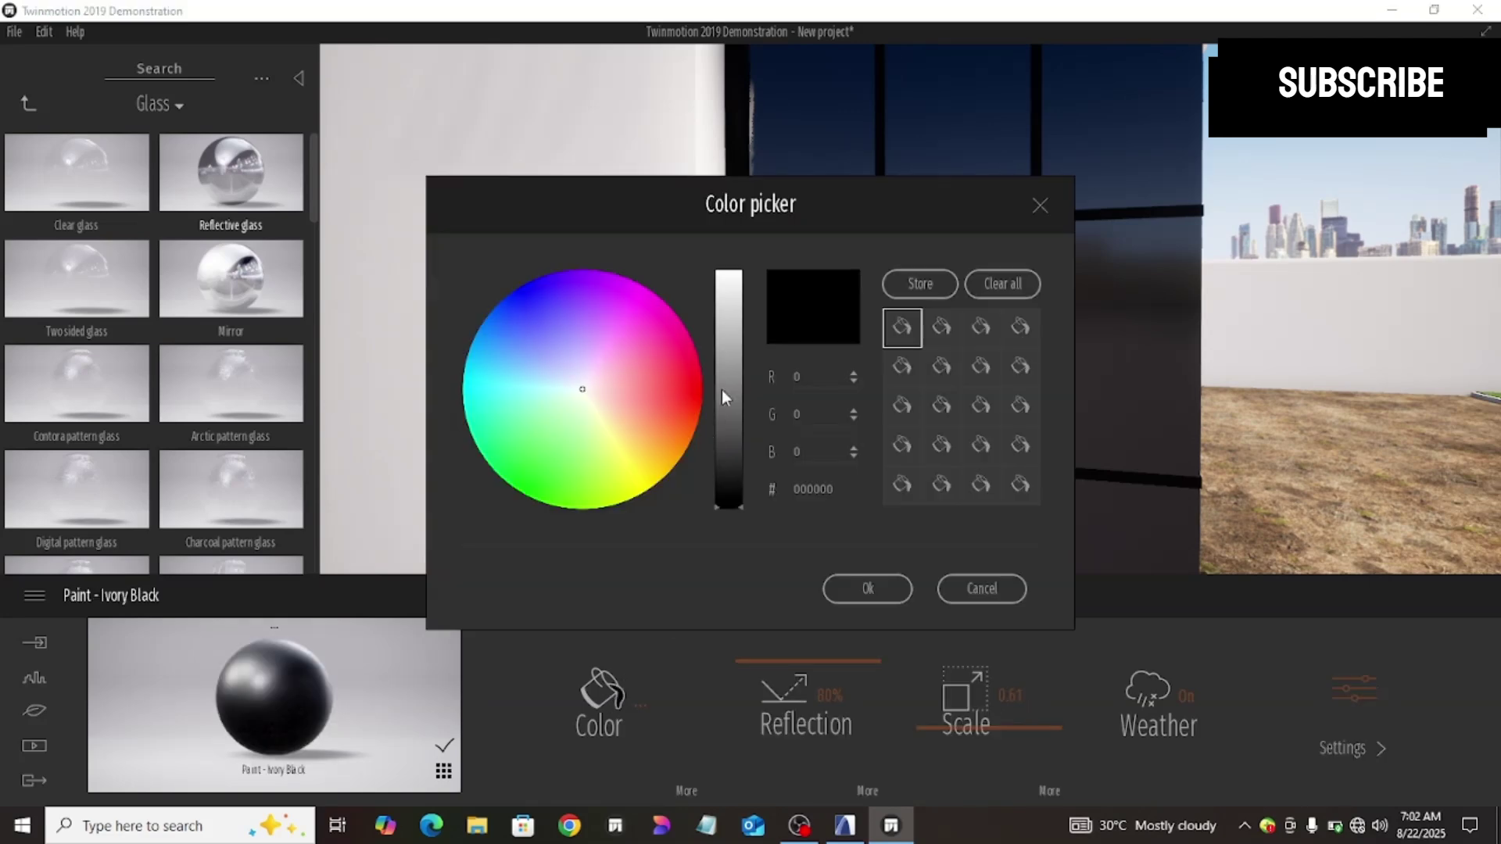
{"action": "left_click", "coordinate": [734, 313]}
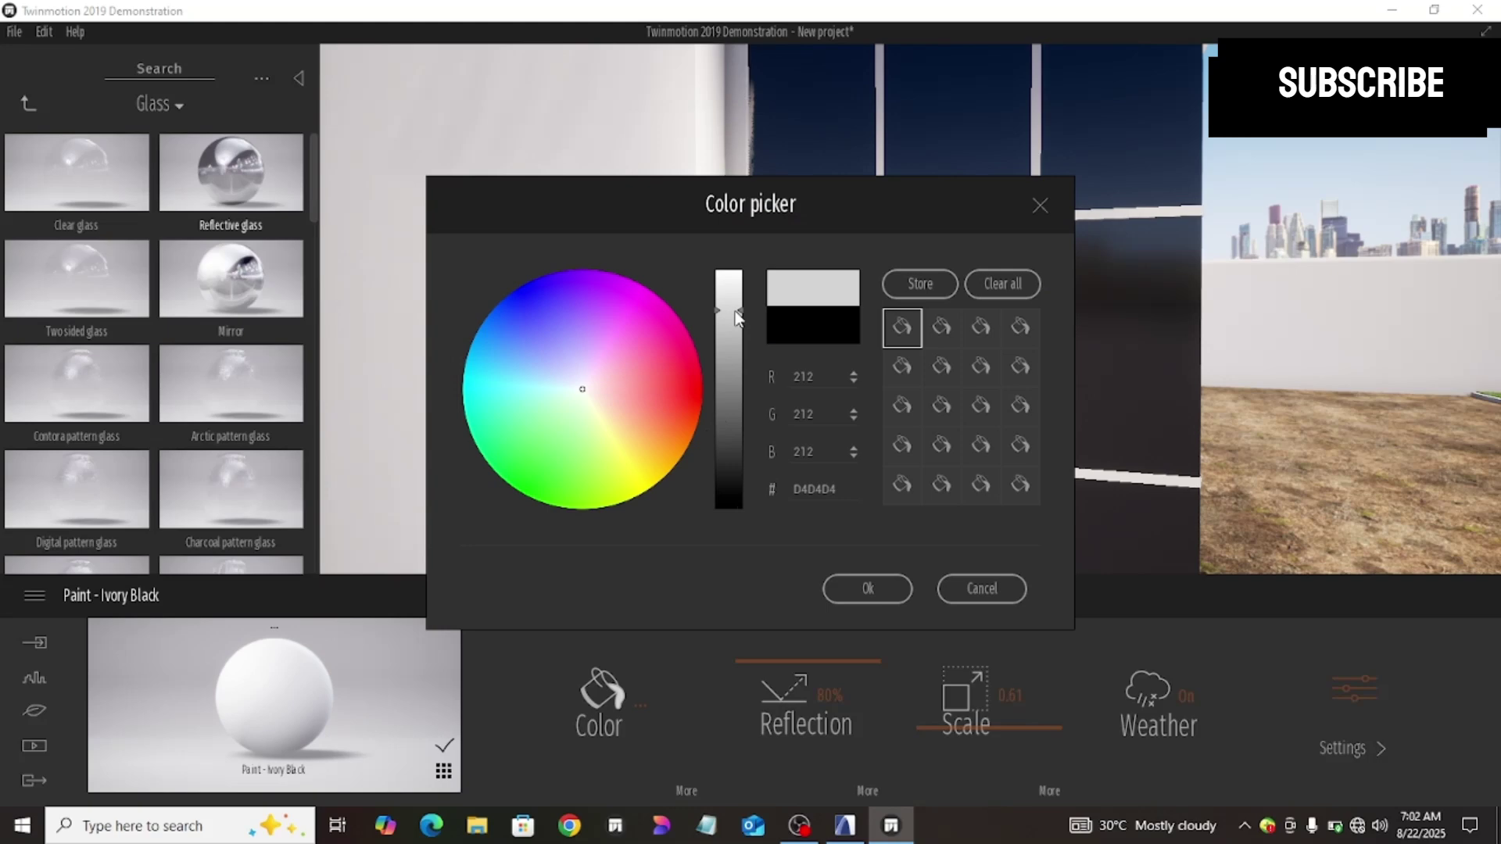
{"action": "left_click", "coordinate": [730, 477]}
{"action": "left_click", "coordinate": [842, 587]}
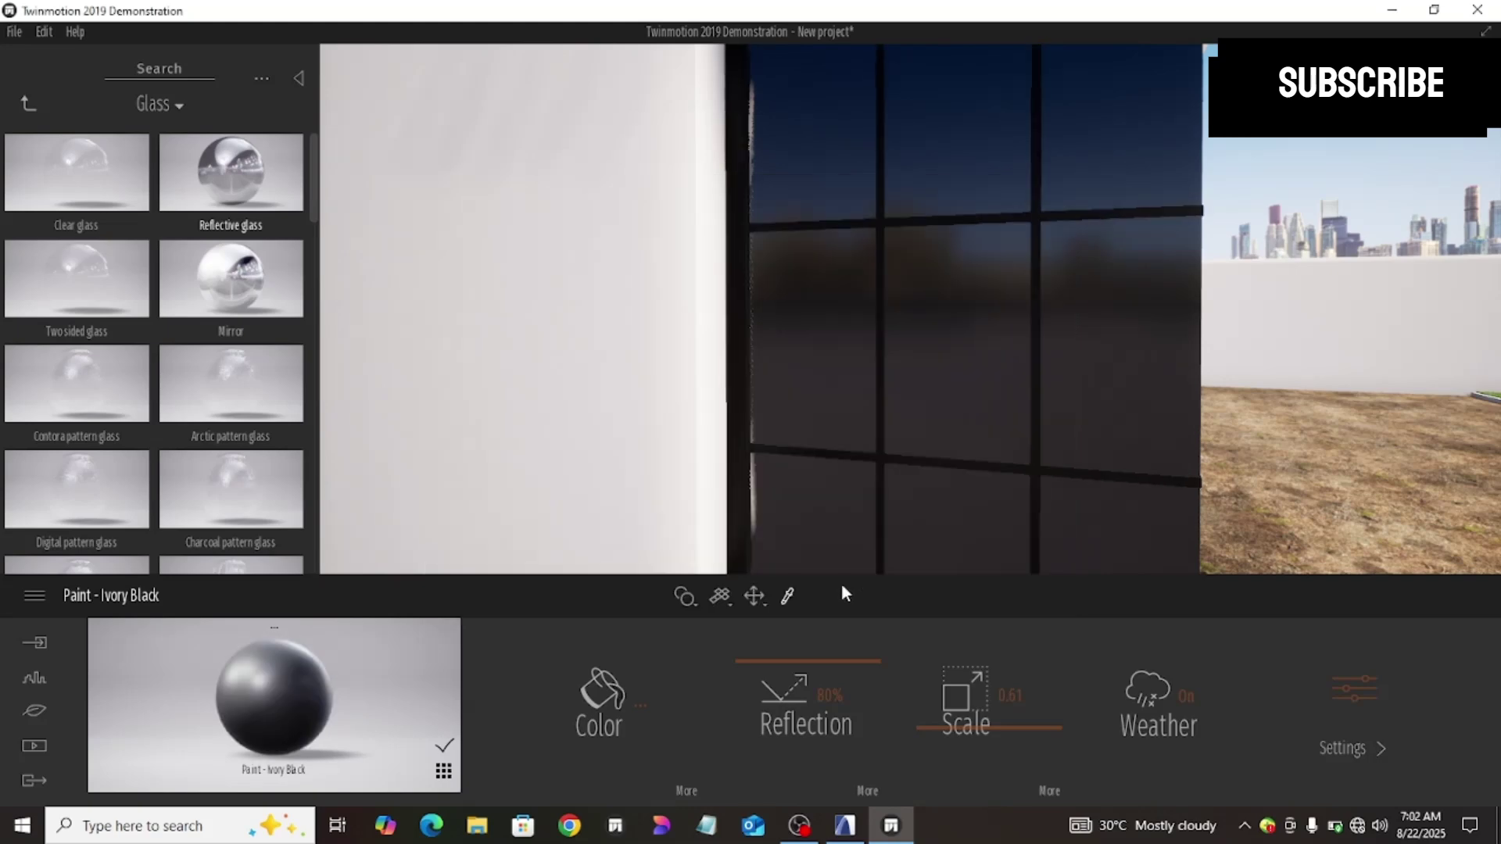
Step: Sample the corner window's Reflective glass and lighten its color to the gray B0B0B0
{"action": "left_click", "coordinate": [785, 598]}
{"action": "left_click", "coordinate": [826, 391]}
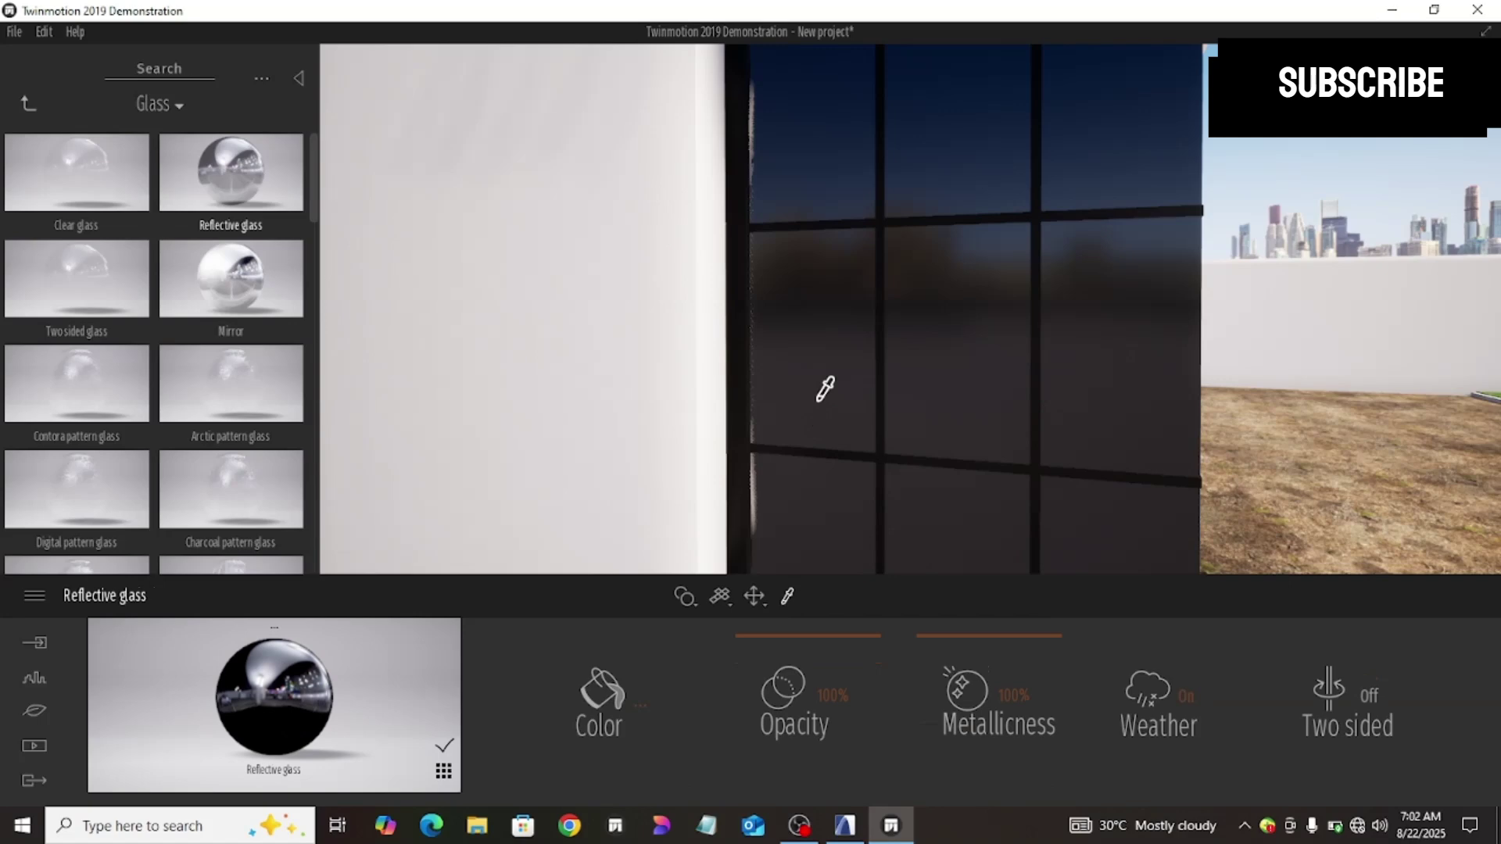
{"action": "left_click", "coordinate": [604, 684]}
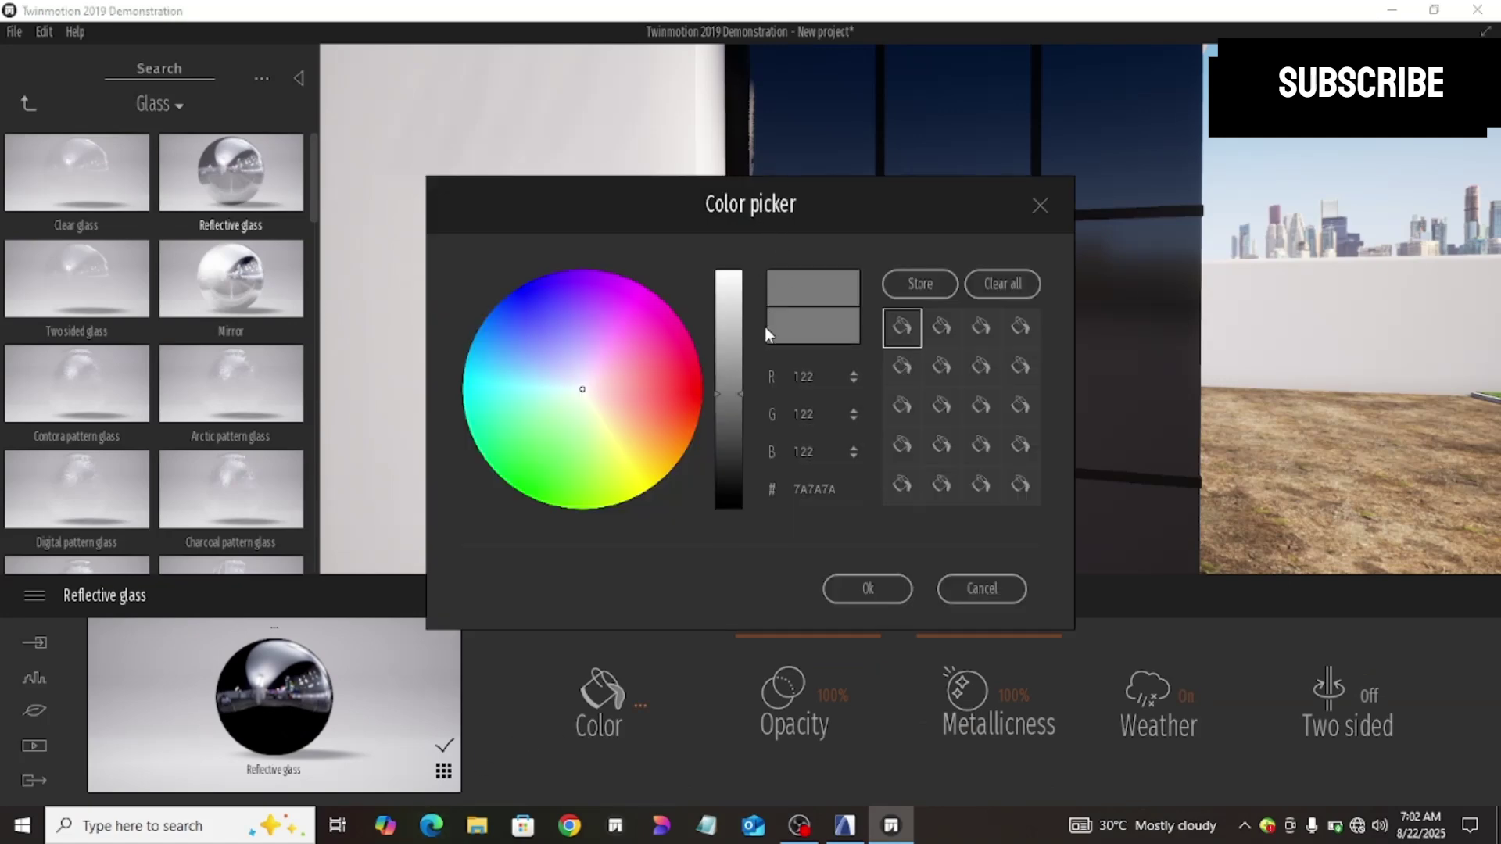
{"action": "left_click", "coordinate": [735, 336]}
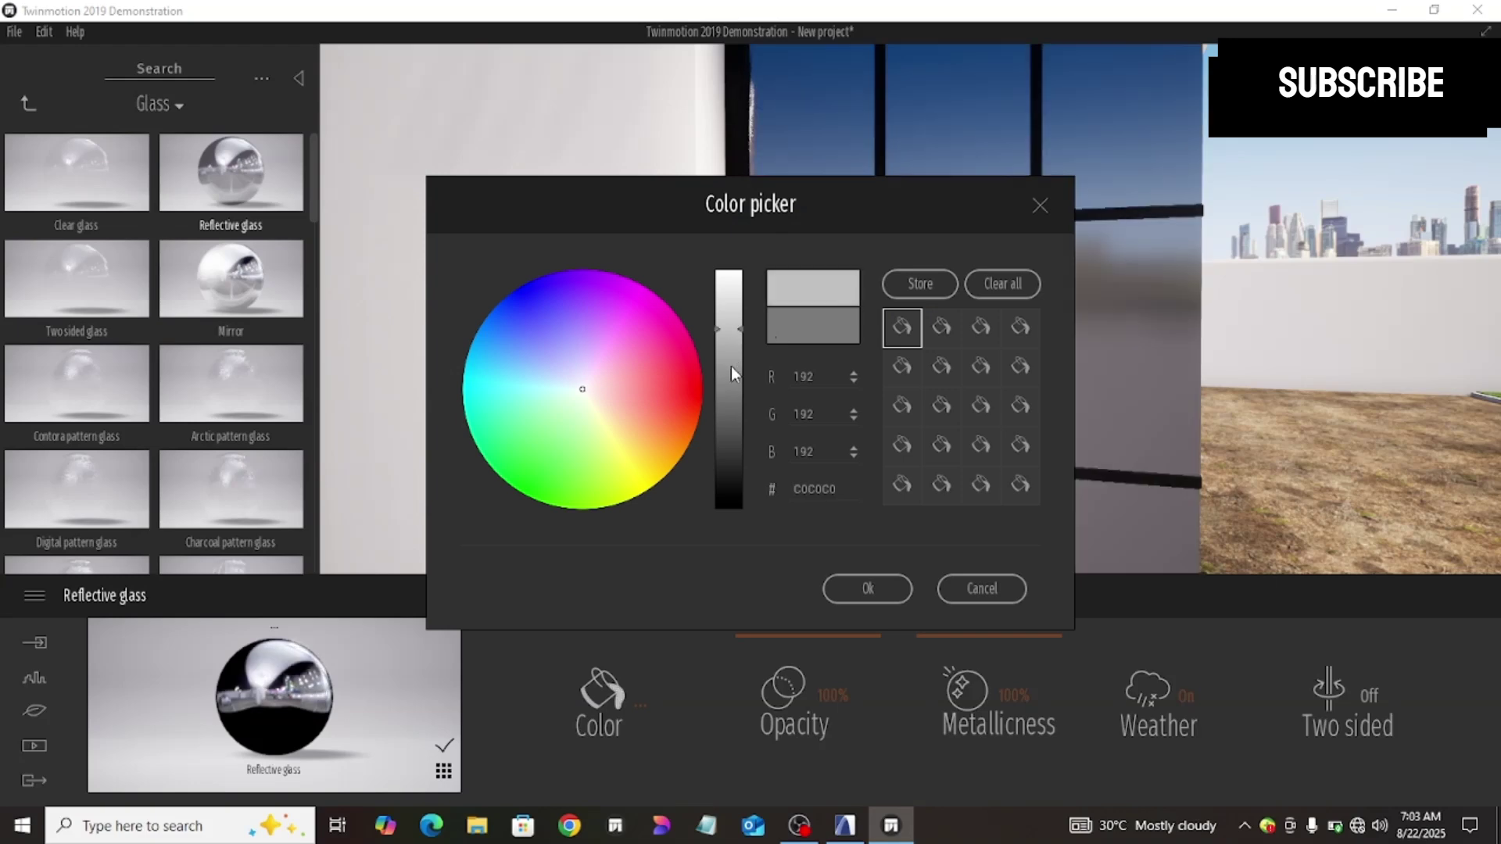
{"action": "left_click", "coordinate": [728, 372]}
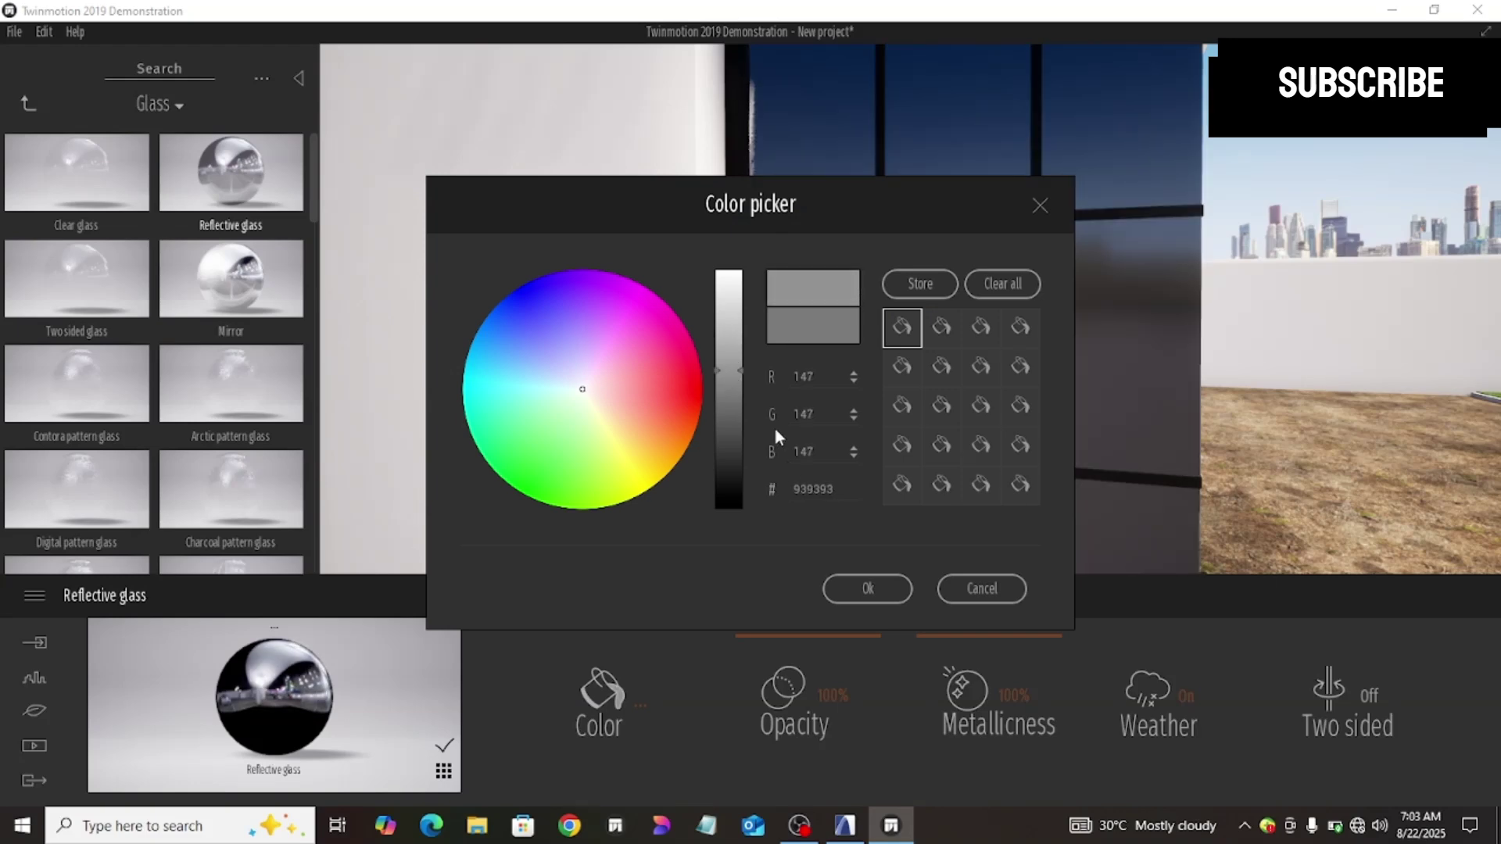
{"action": "left_click", "coordinate": [735, 345]}
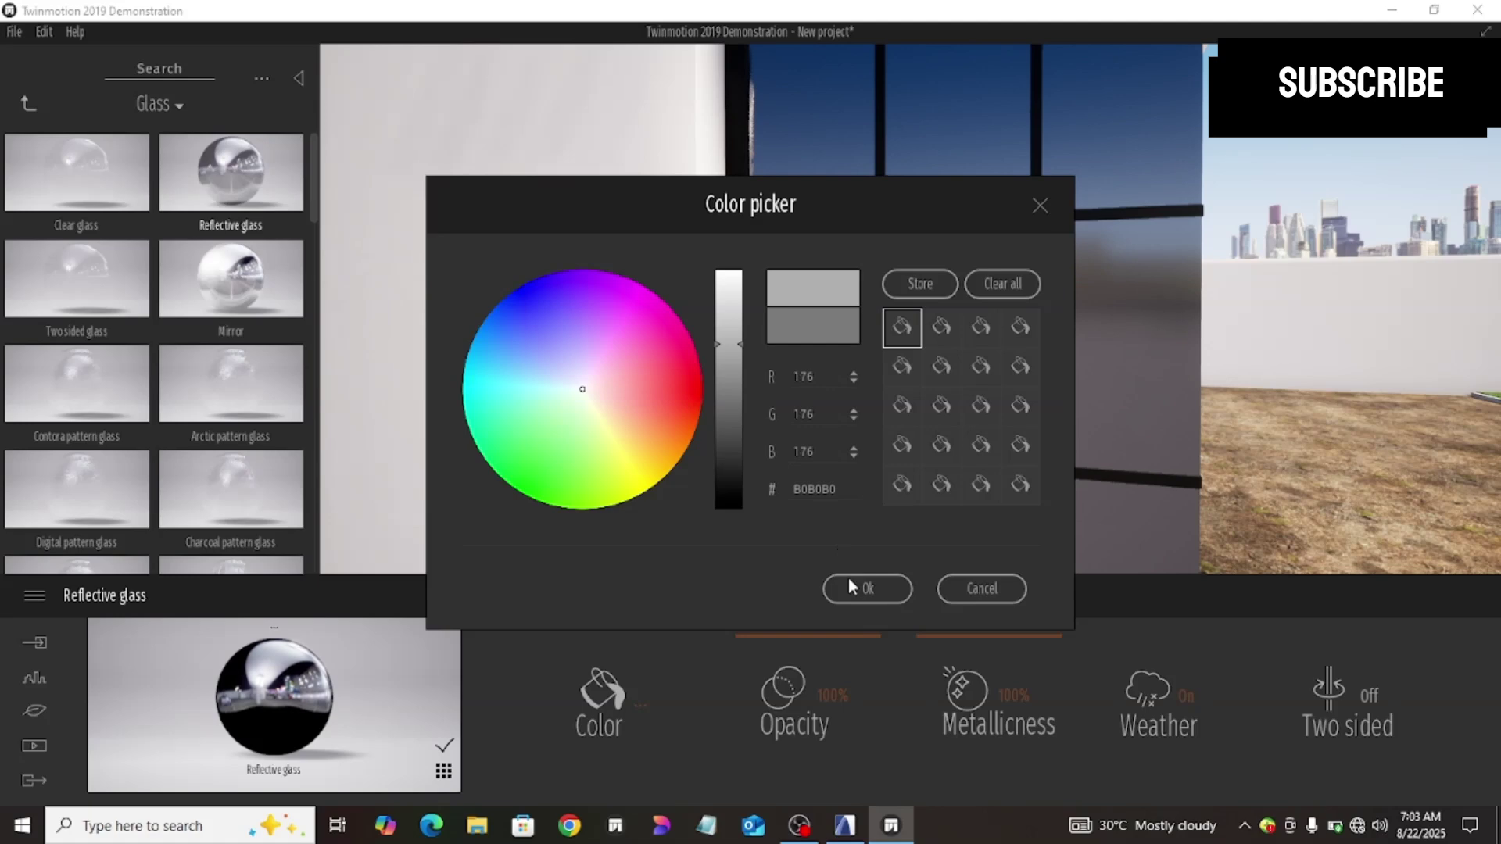
{"action": "left_click", "coordinate": [867, 588]}
Step: Sample the Stone - Marble Black material from the entrance steps and change its color to white, FFFFFF
{"action": "scroll", "coordinate": [860, 449], "scroll_direction": "down", "scroll_amount": 5}
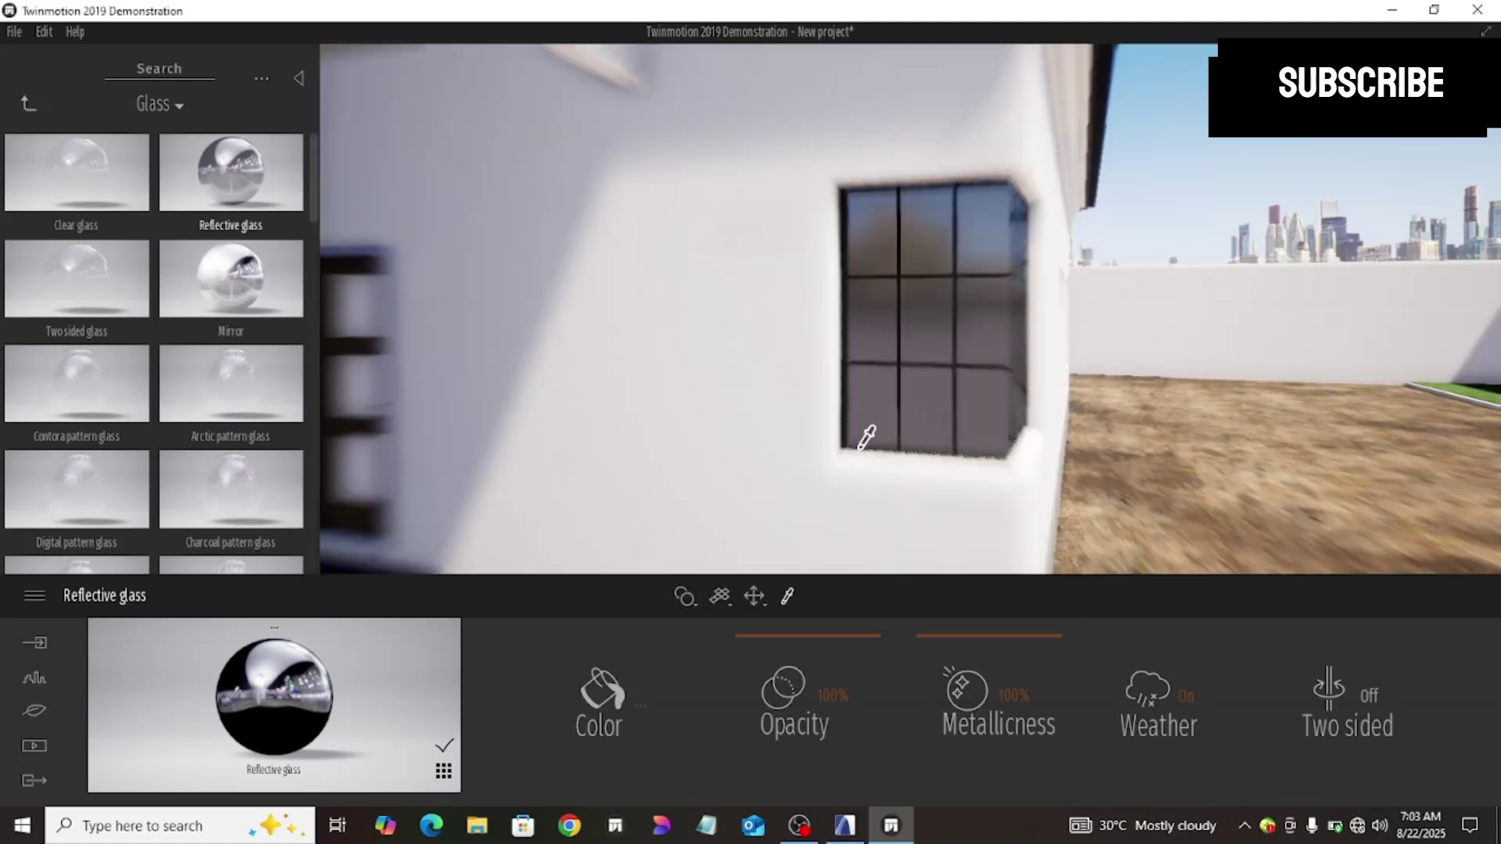
{"action": "scroll", "coordinate": [866, 438], "scroll_direction": "down", "scroll_amount": 5}
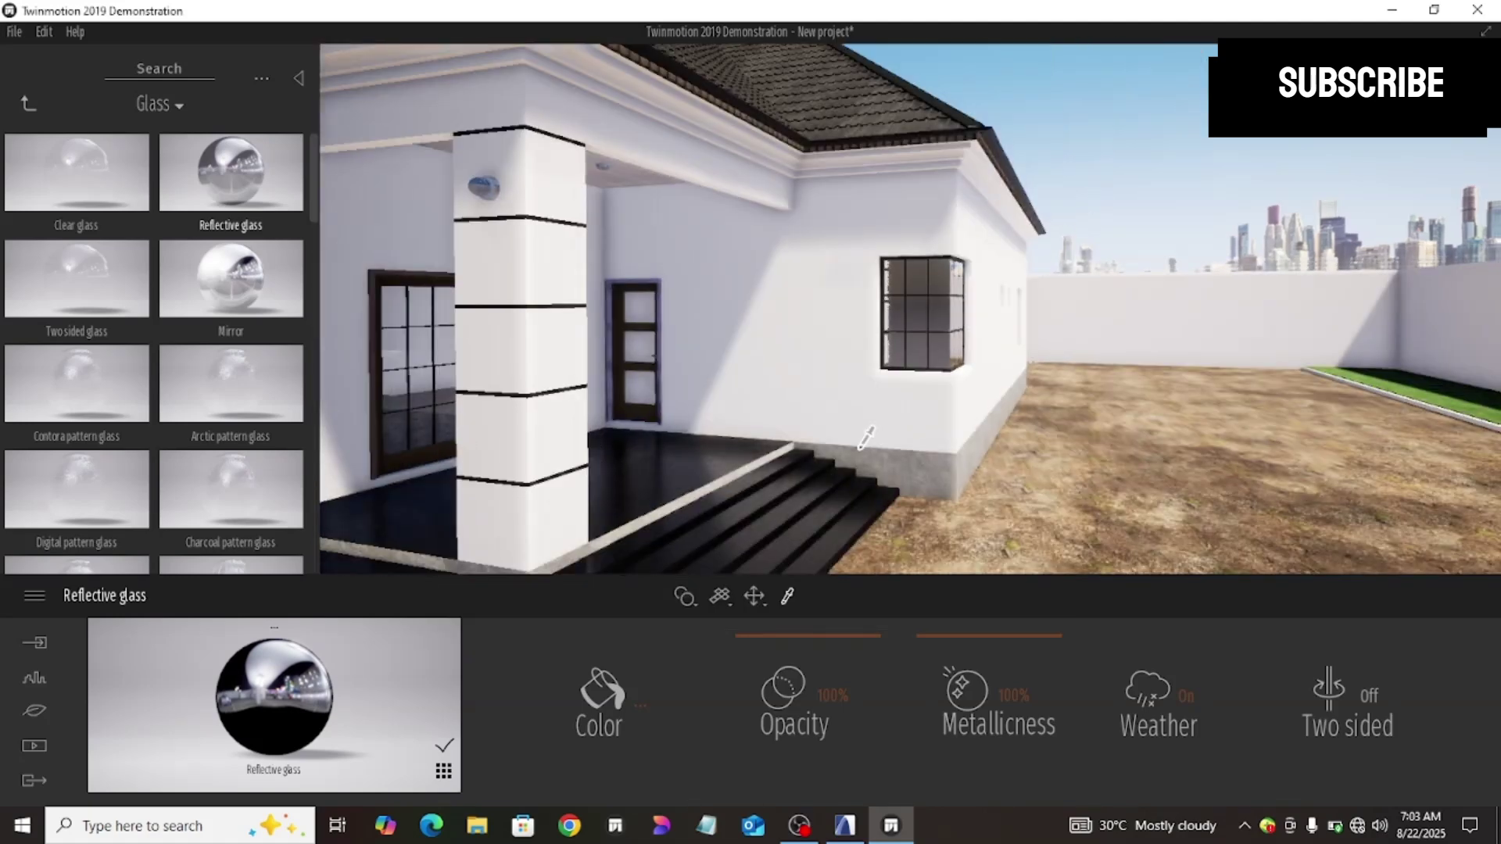
{"action": "middle_click_drag", "start_coordinate": [721, 552], "coordinate": [721, 550]}
{"action": "middle_click_drag", "start_coordinate": [715, 492], "coordinate": [716, 491]}
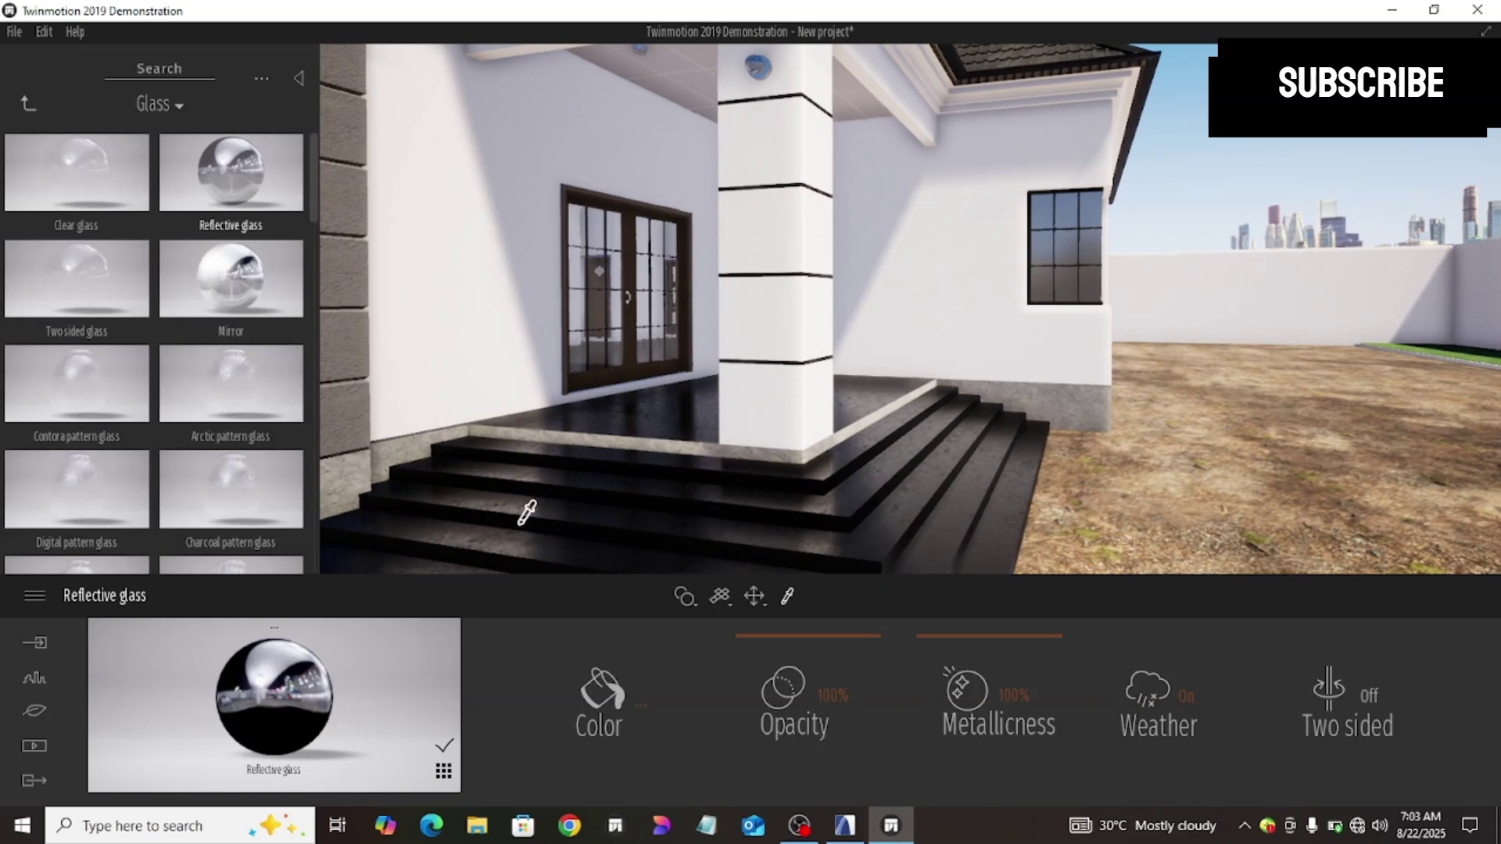
{"action": "left_click", "coordinate": [484, 530]}
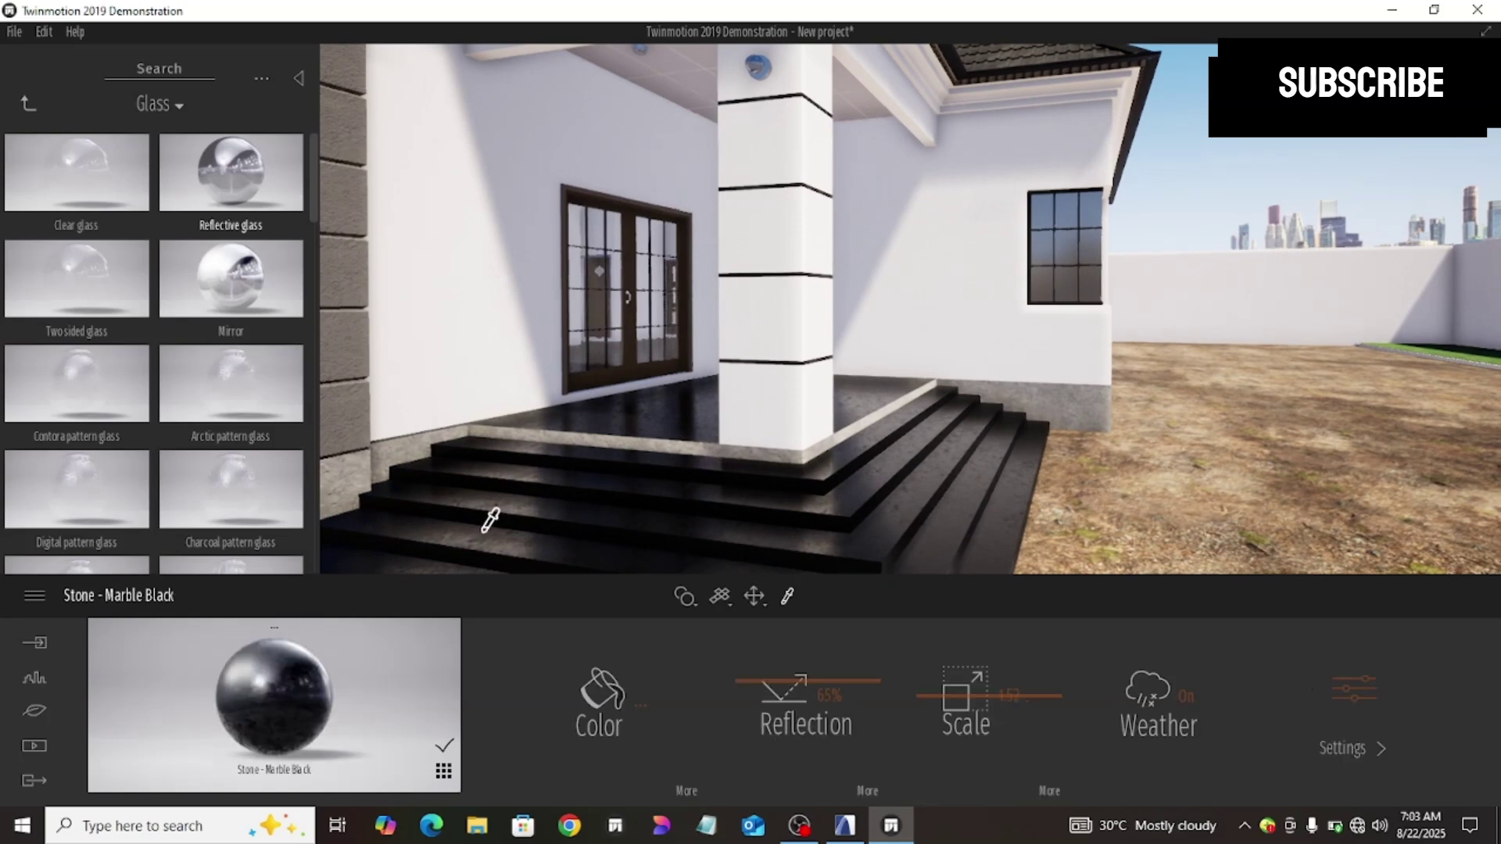
{"action": "left_click", "coordinate": [589, 705]}
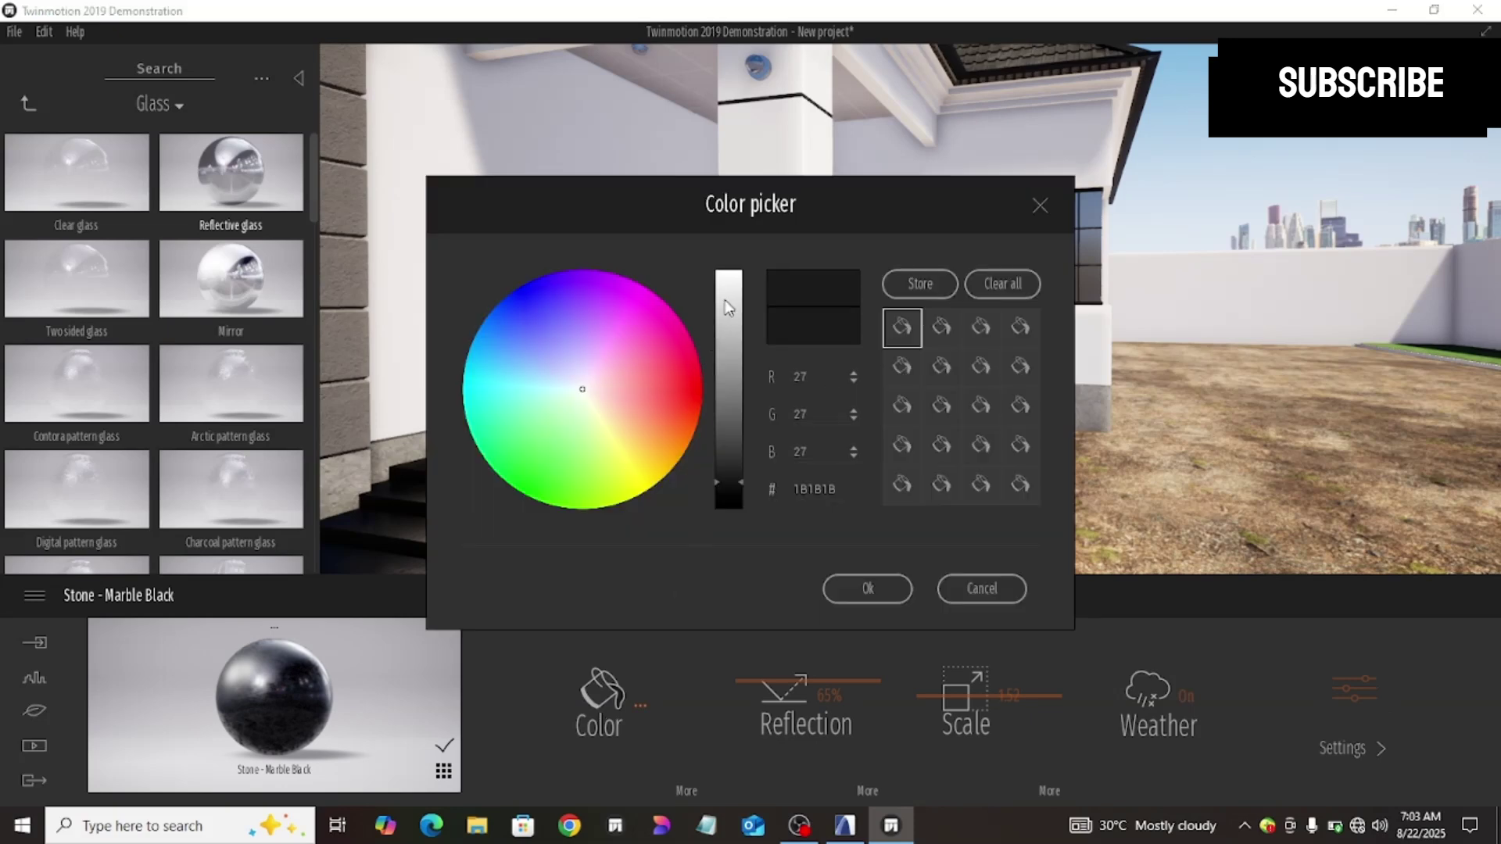
{"action": "left_click_drag", "start_coordinate": [726, 300], "coordinate": [763, 195]}
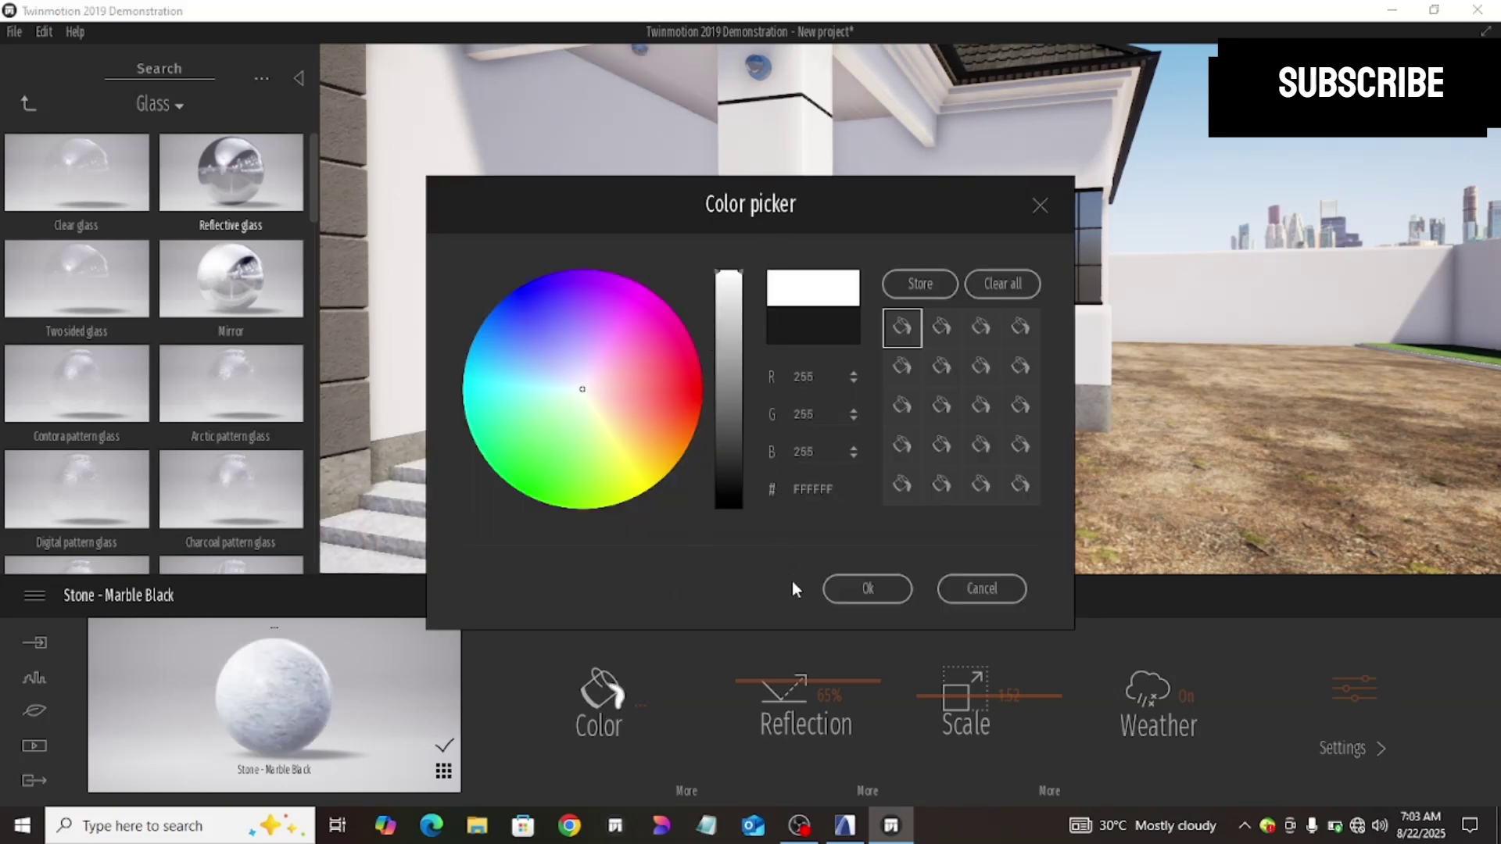
{"action": "left_click", "coordinate": [836, 593]}
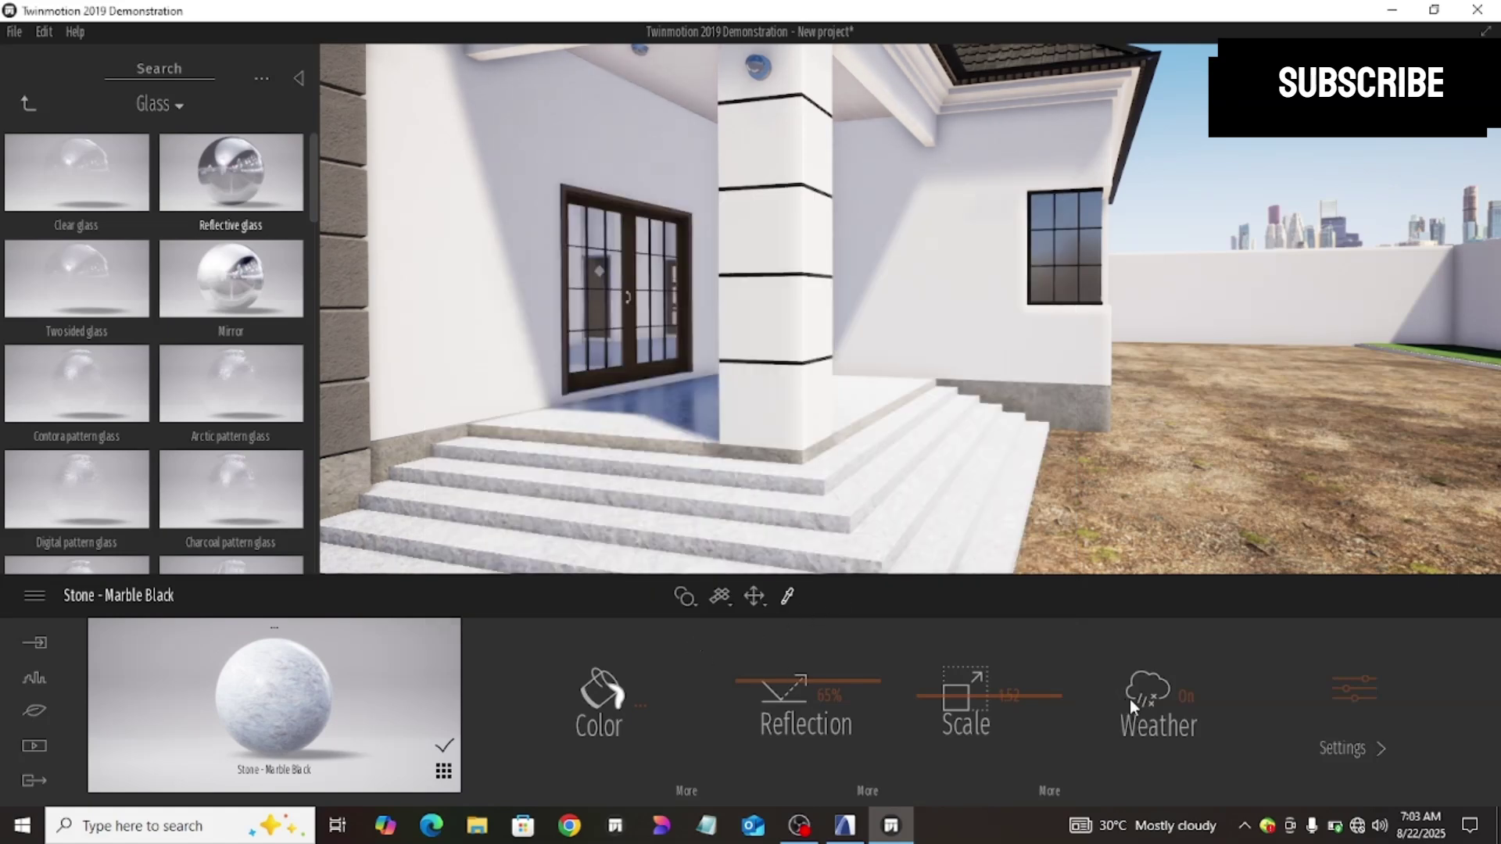
Step: Set the entrance steps marble's metallicness to 68%
{"action": "left_click", "coordinate": [1330, 685]}
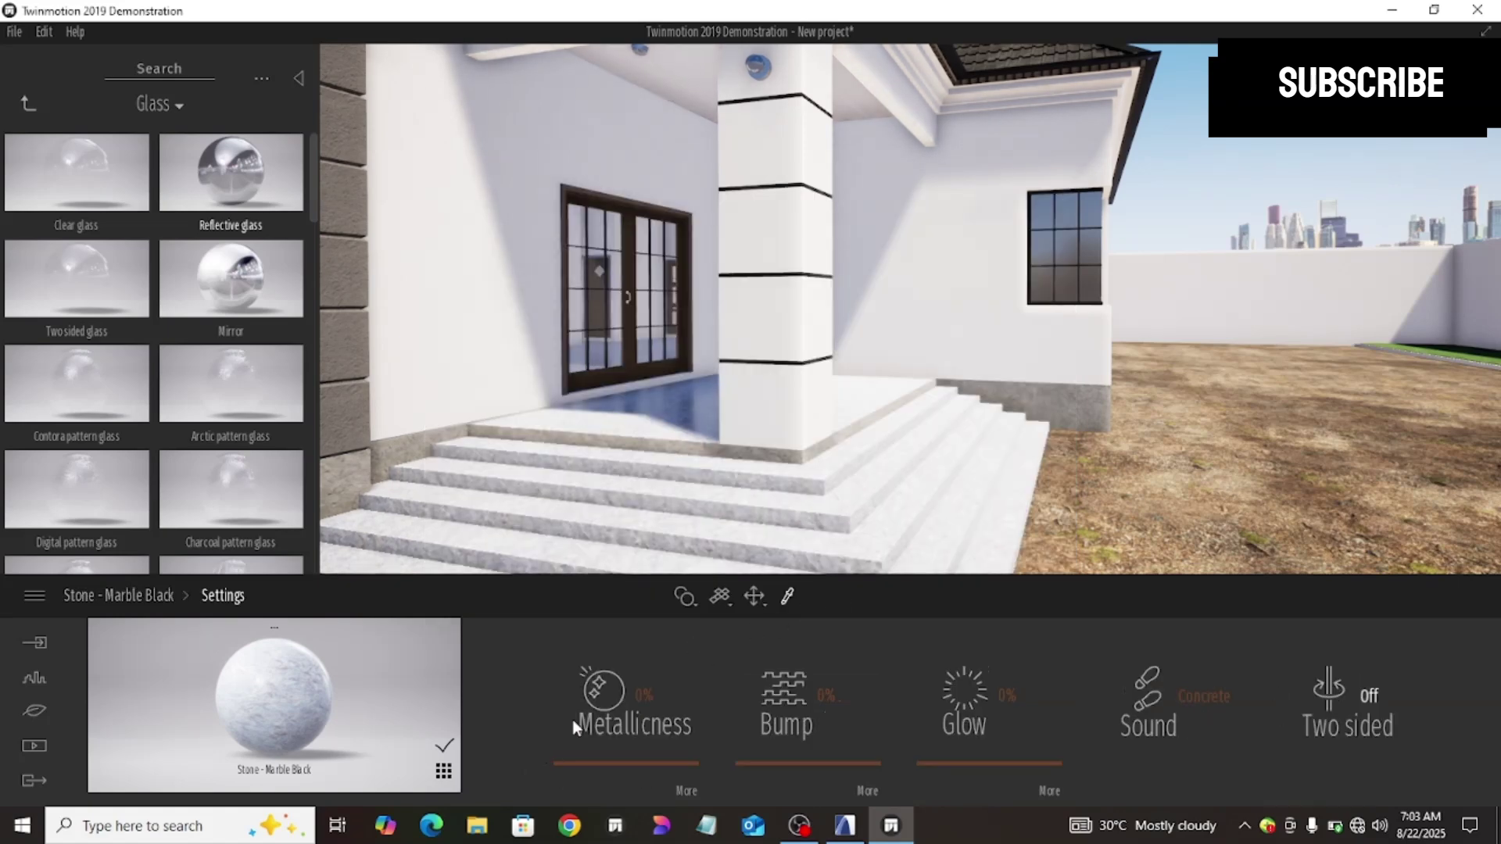
{"action": "left_click_drag", "start_coordinate": [602, 762], "coordinate": [578, 677]}
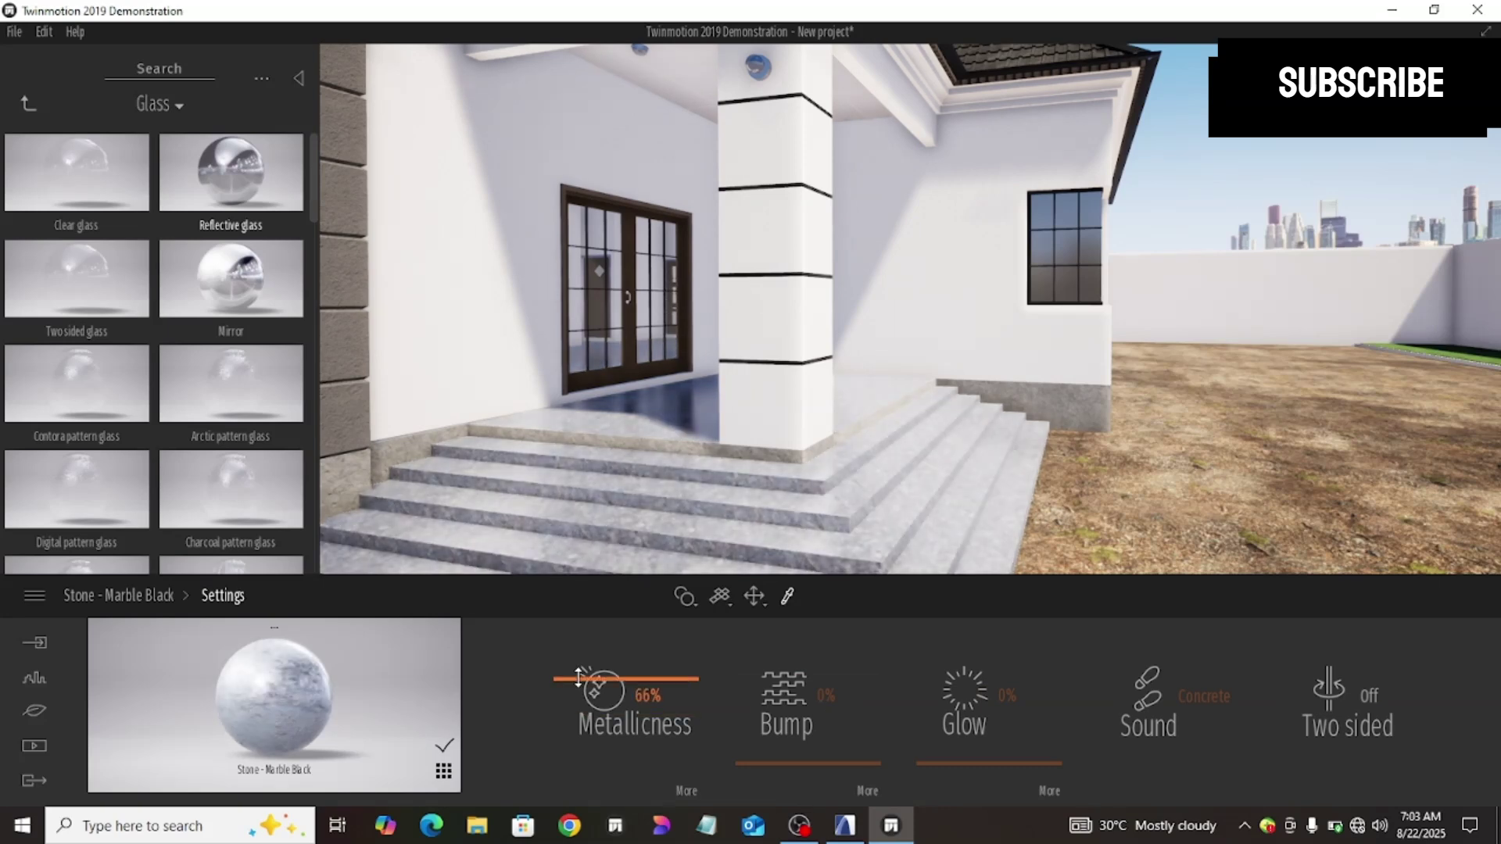
{"action": "left_click_drag", "start_coordinate": [577, 674], "coordinate": [577, 672]}
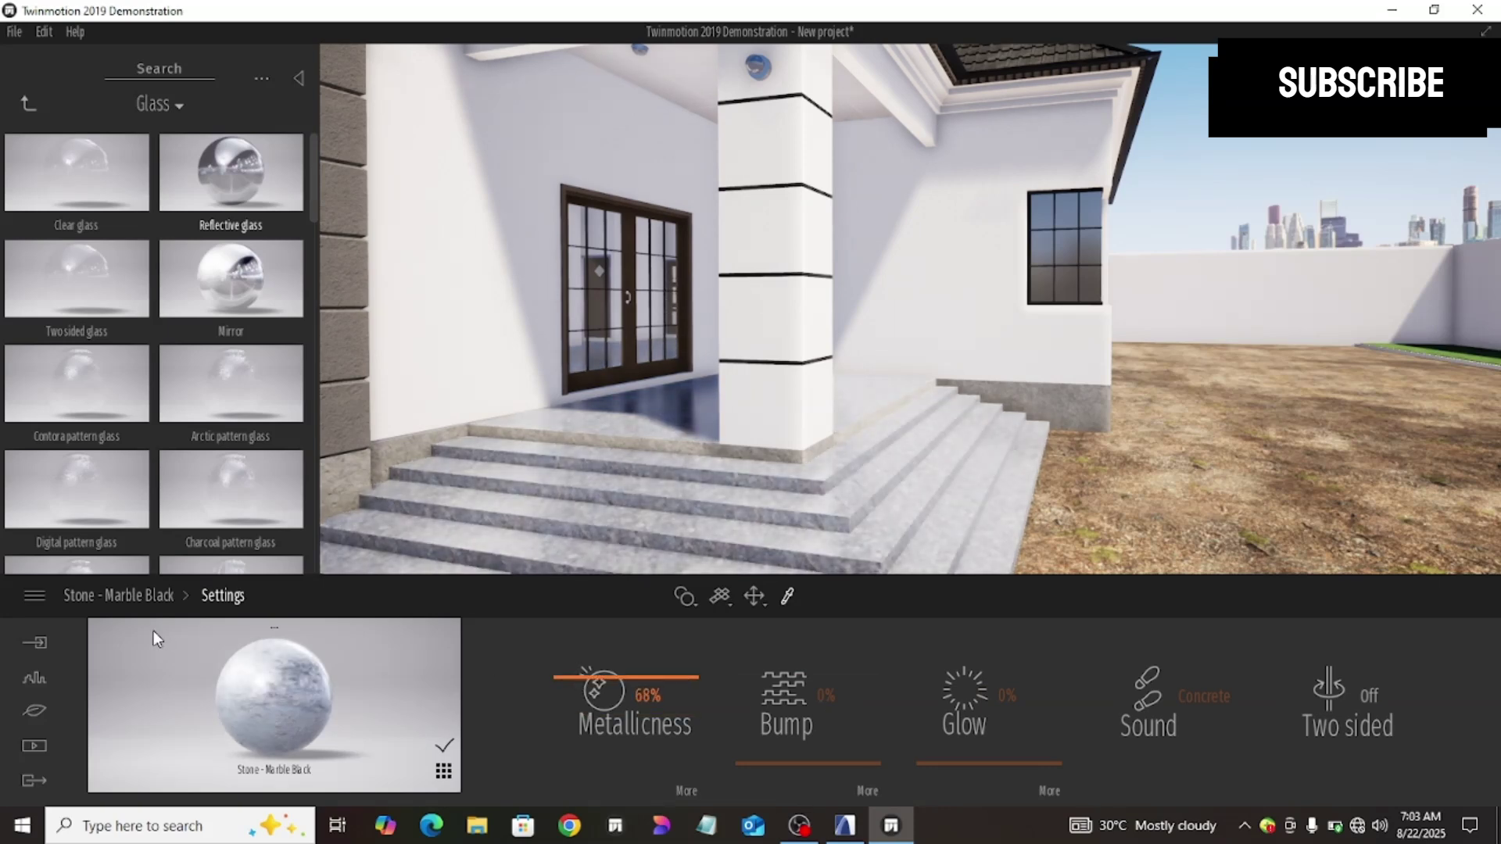
Step: Set the entrance steps marble's reflection to 100% and its texture scale to 4.70
{"action": "left_click", "coordinate": [136, 592]}
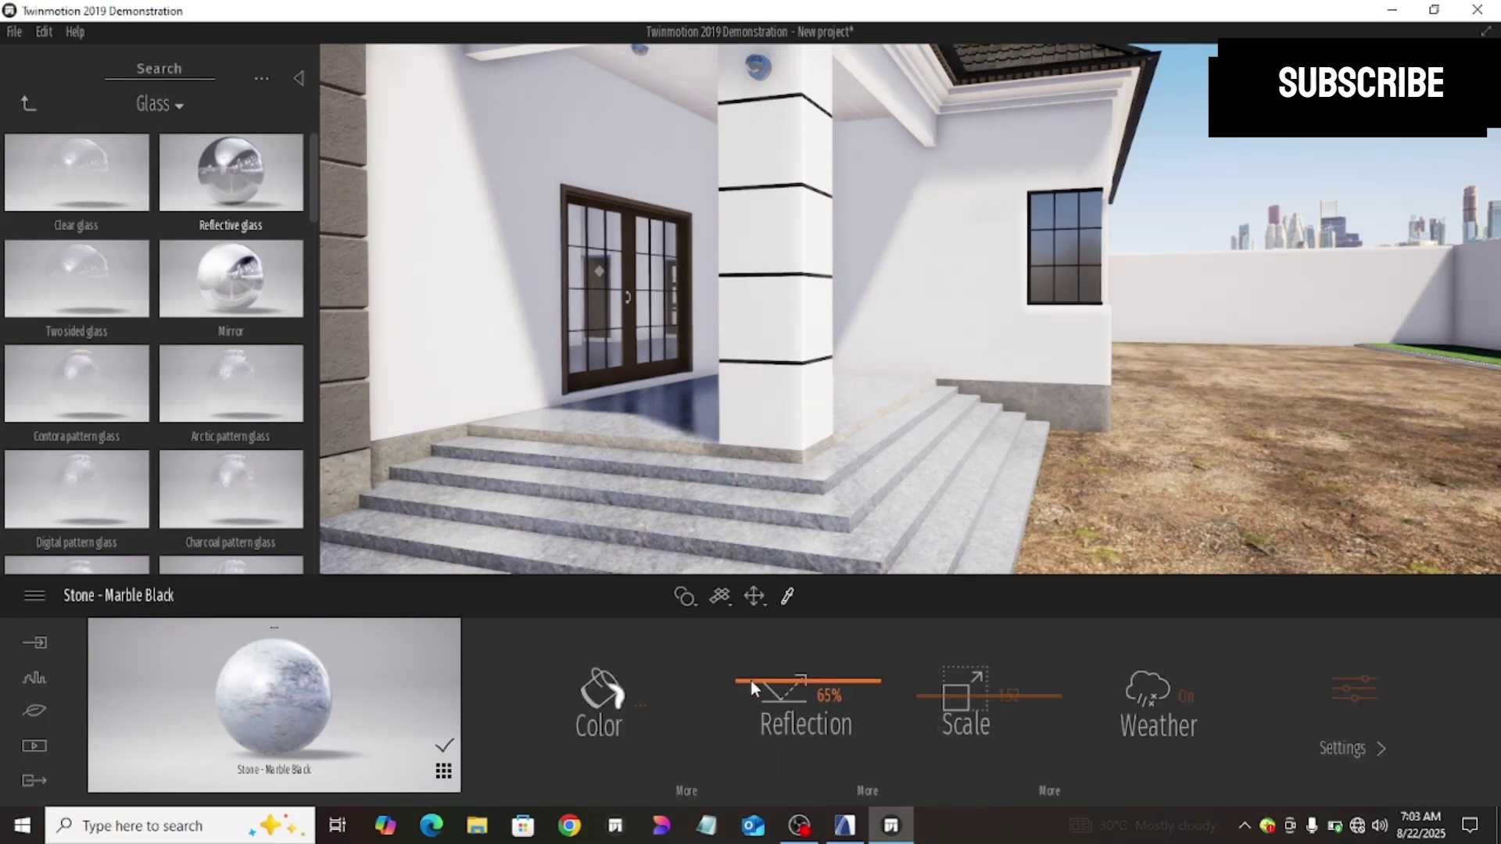
{"action": "left_click_drag", "start_coordinate": [731, 634], "coordinate": [721, 610]}
{"action": "left_click_drag", "start_coordinate": [921, 692], "coordinate": [902, 668]}
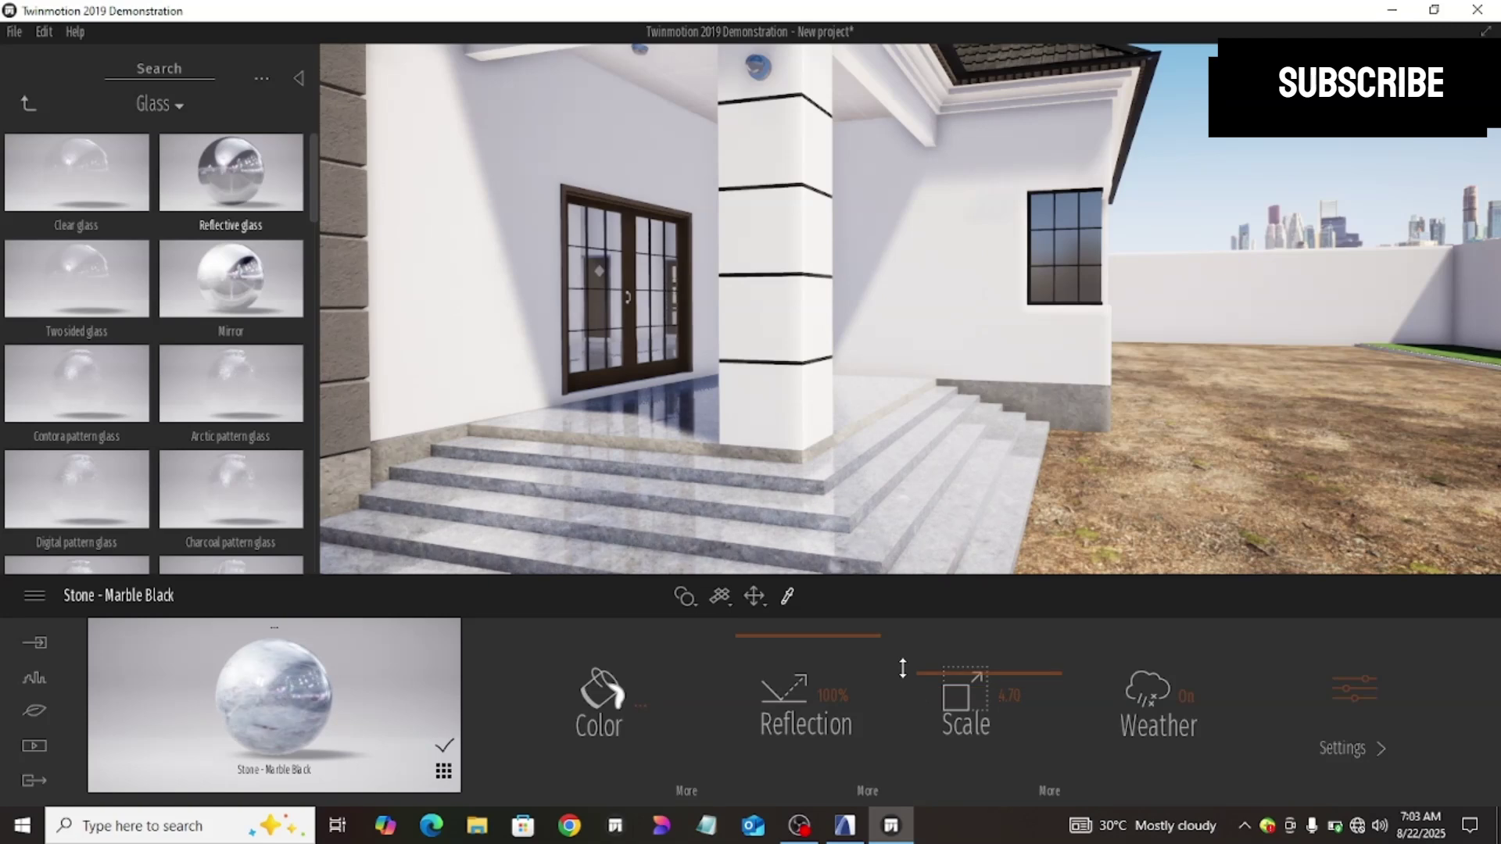
Step: Darken the entrance steps marble's color to the light gray DDDDDD
{"action": "left_click", "coordinate": [598, 688]}
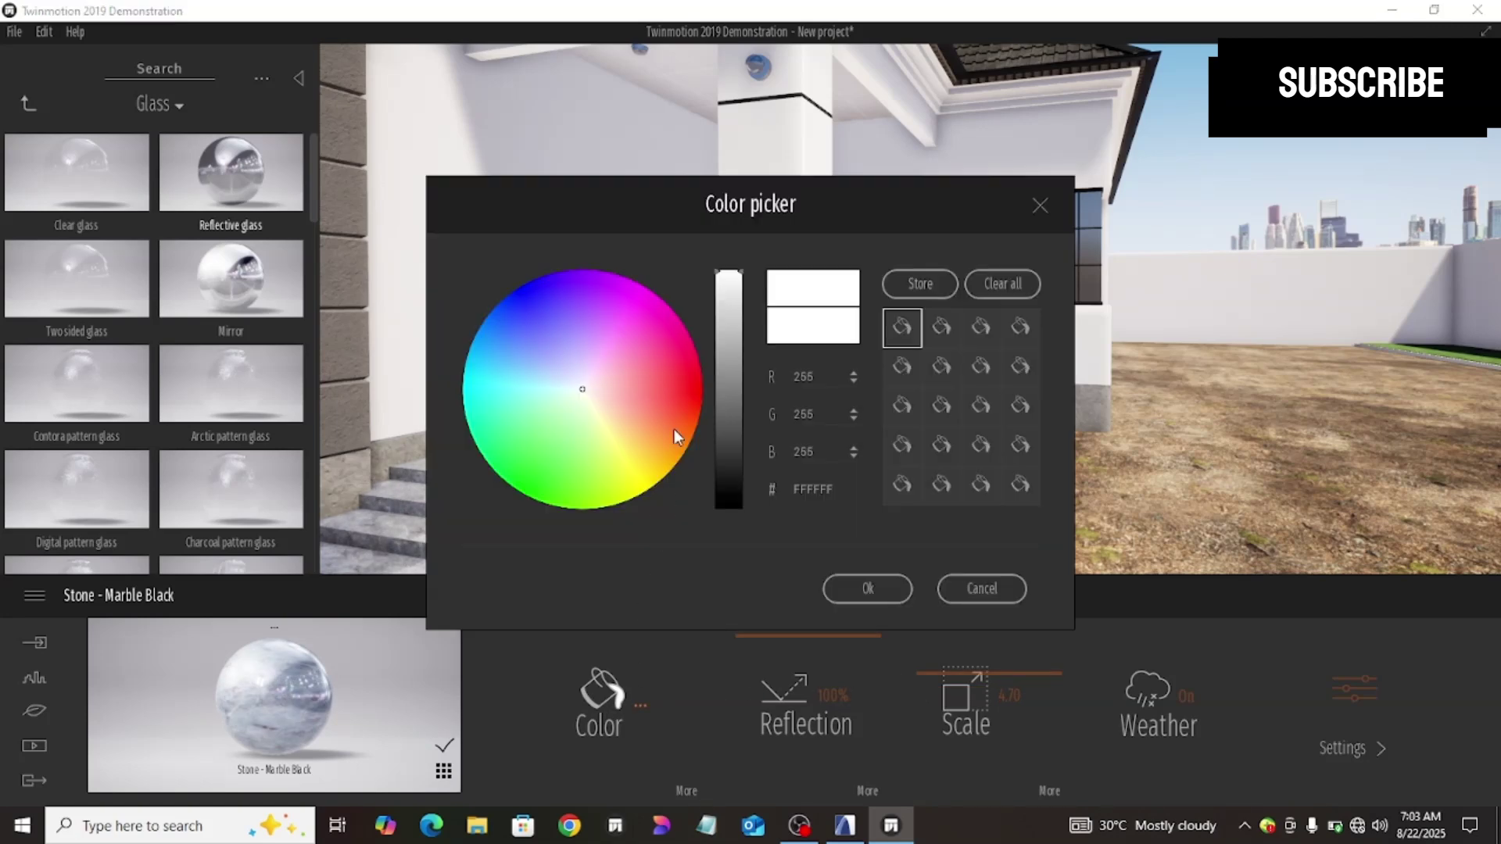
{"action": "left_click", "coordinate": [730, 310]}
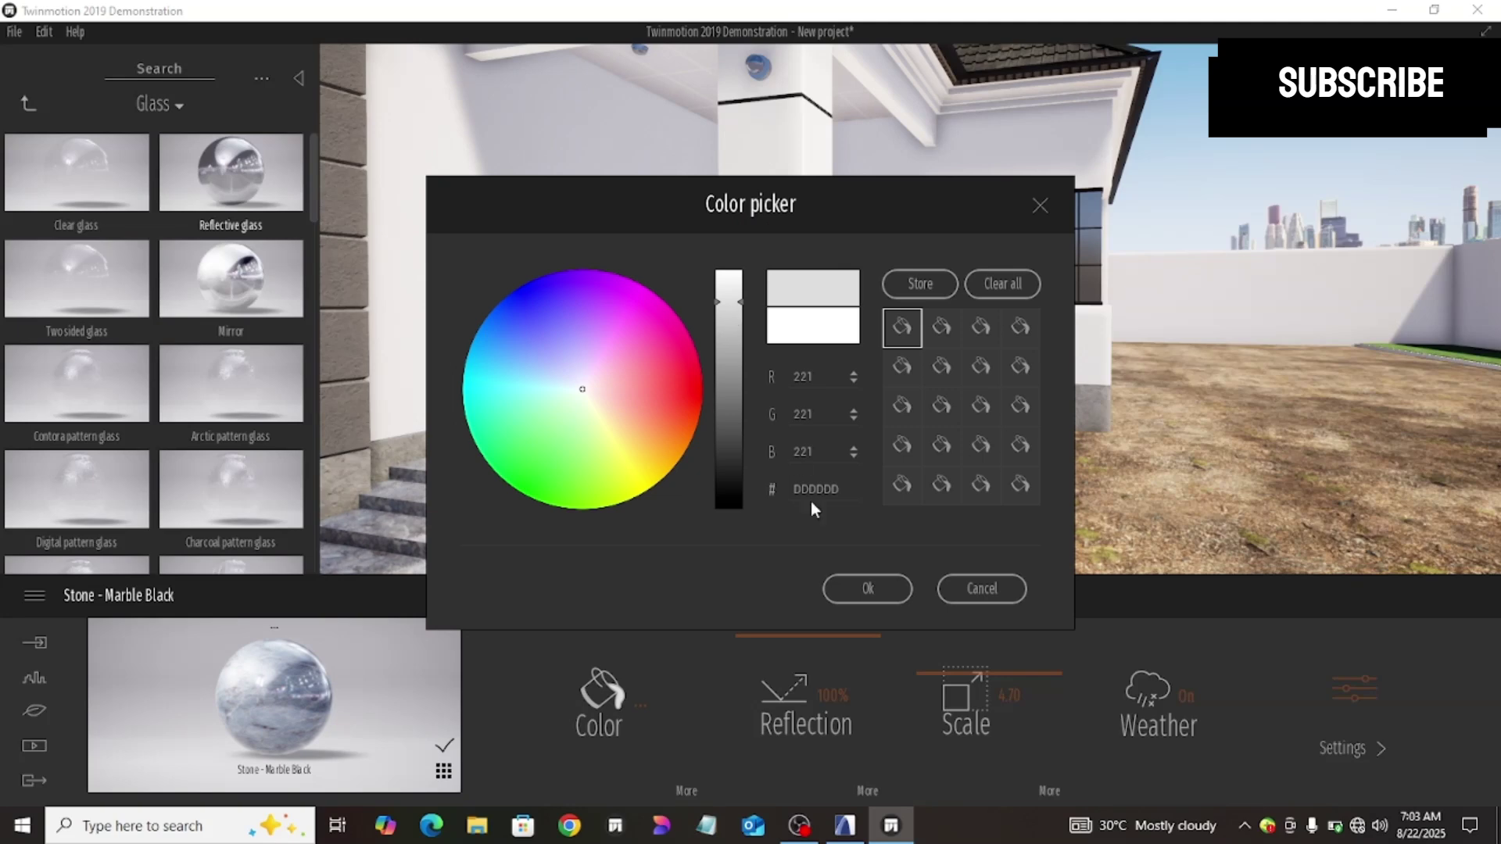
{"action": "left_click", "coordinate": [846, 585]}
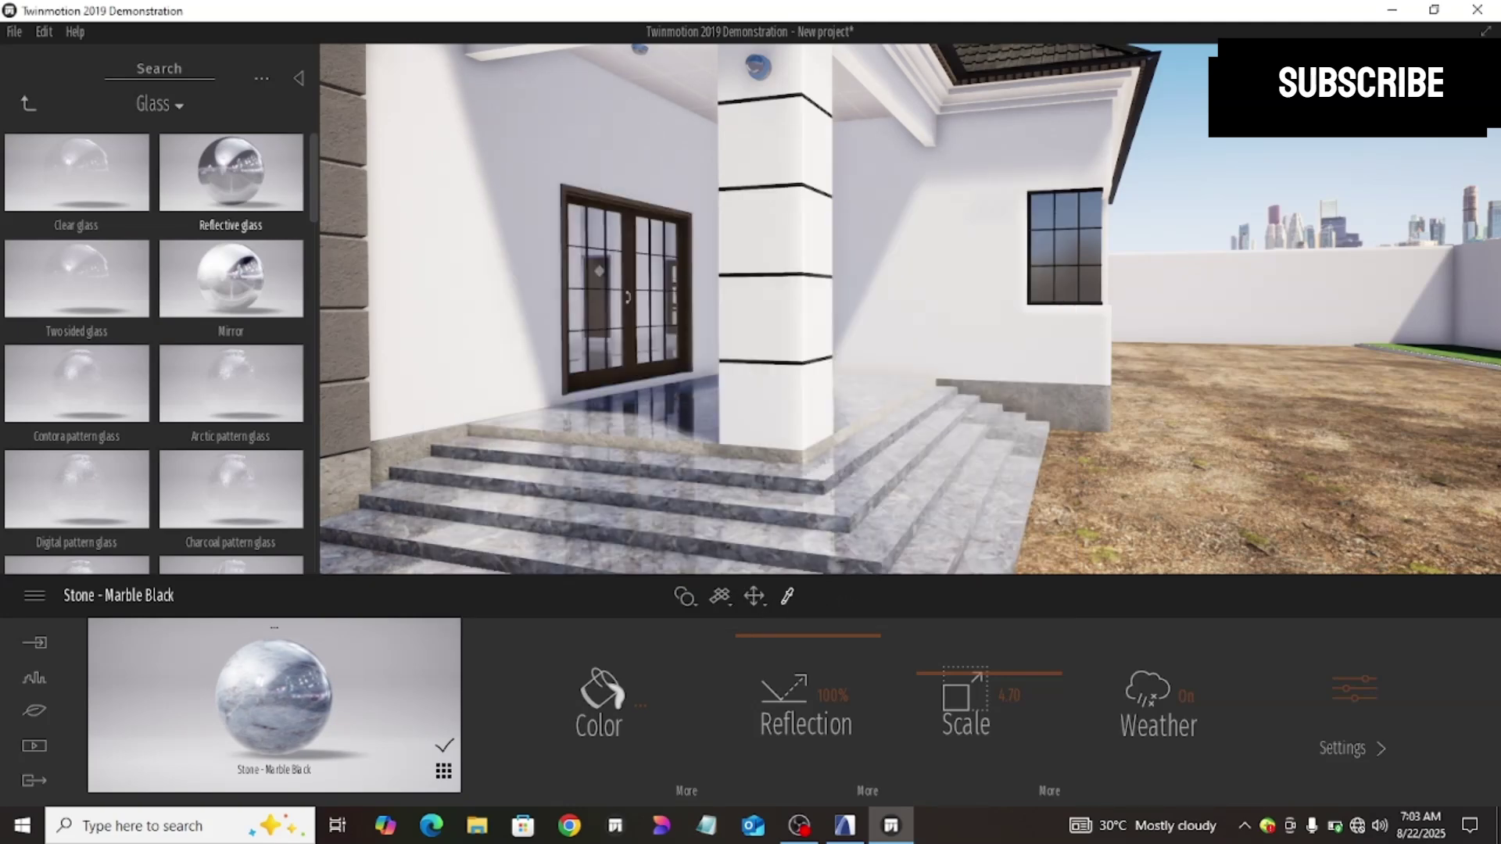
Step: Set the entrance steps marble's metallicness to 82%
{"action": "scroll", "coordinate": [781, 426], "scroll_direction": "down", "scroll_amount": 3}
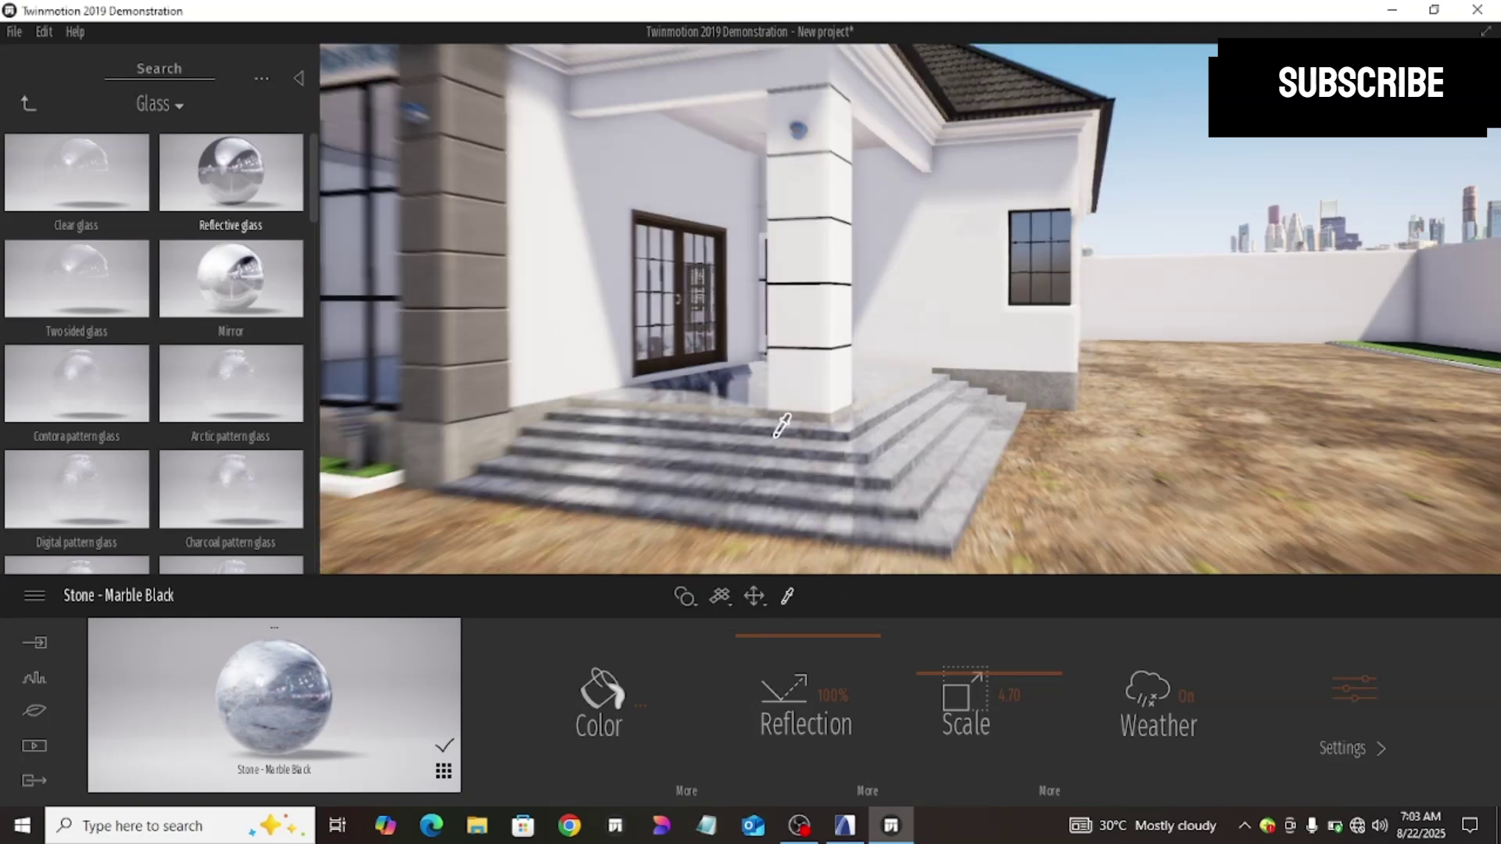
{"action": "left_click", "coordinate": [1330, 686]}
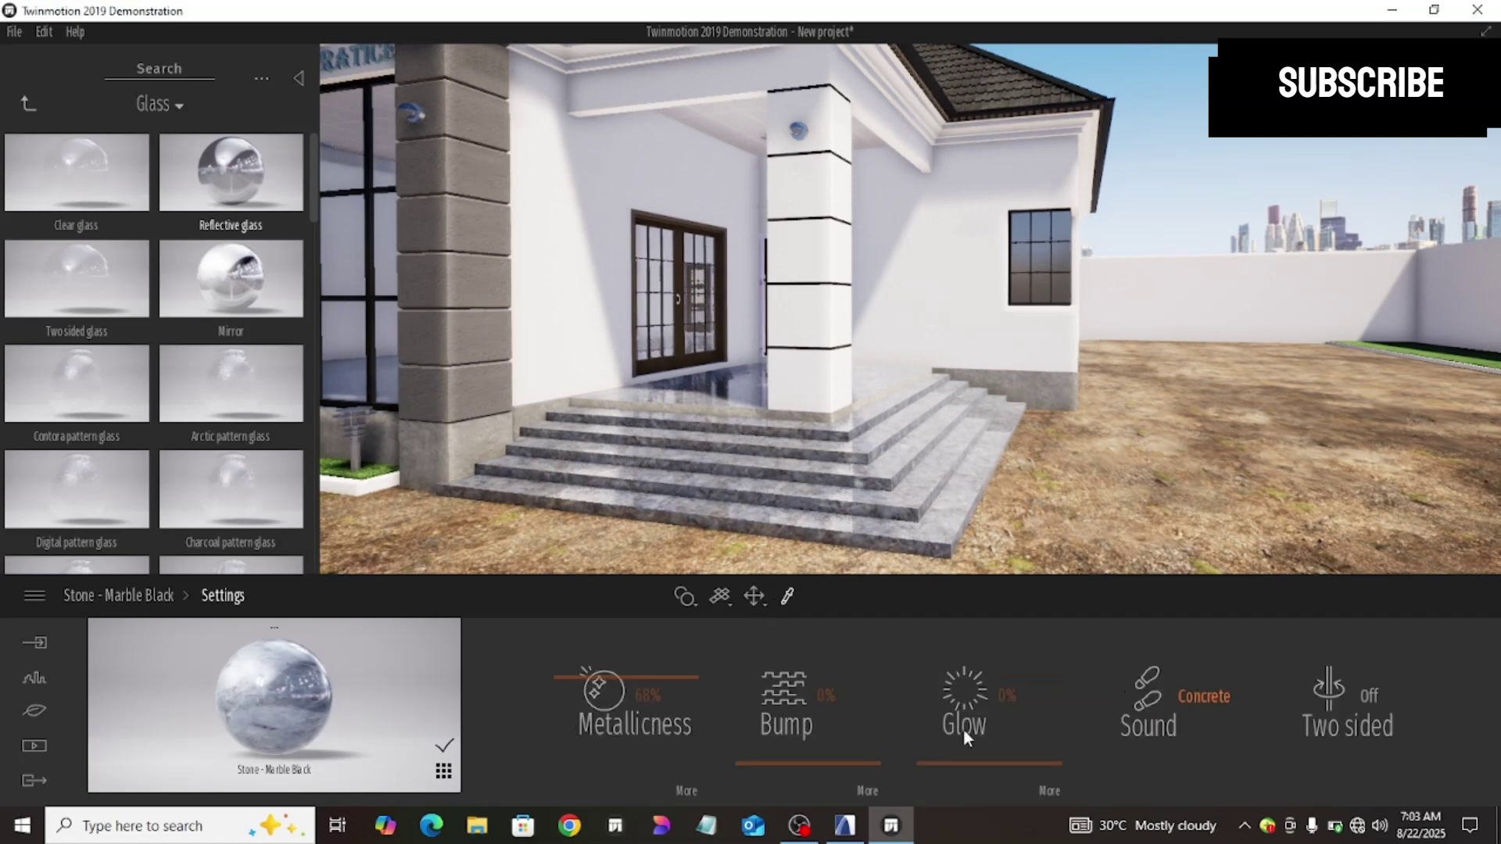
{"action": "left_click_drag", "start_coordinate": [558, 674], "coordinate": [551, 624]}
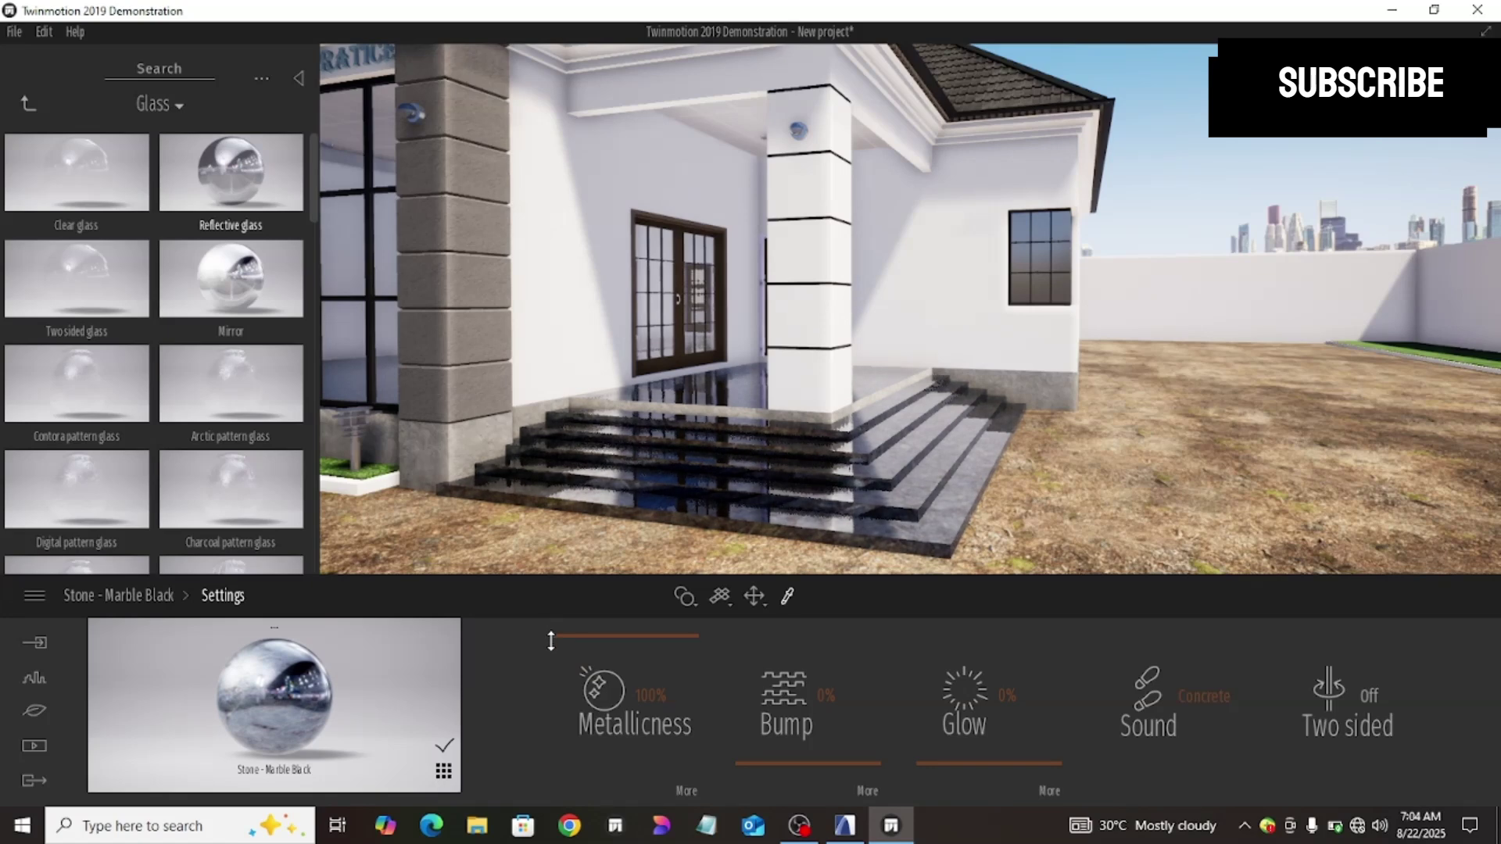
{"action": "left_click_drag", "start_coordinate": [551, 641], "coordinate": [556, 659]}
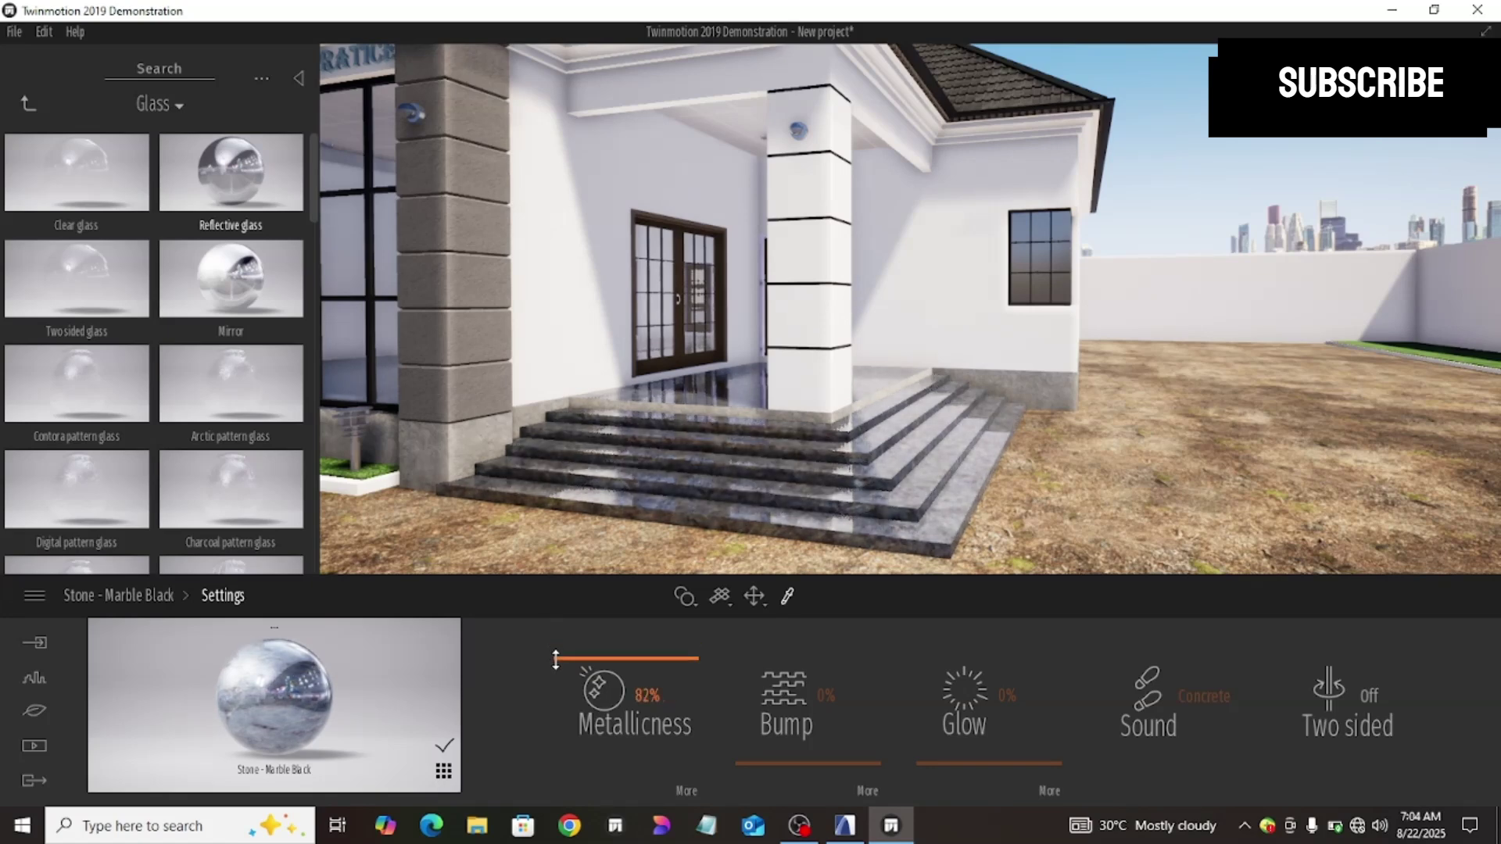
{"action": "left_click", "coordinate": [141, 596]}
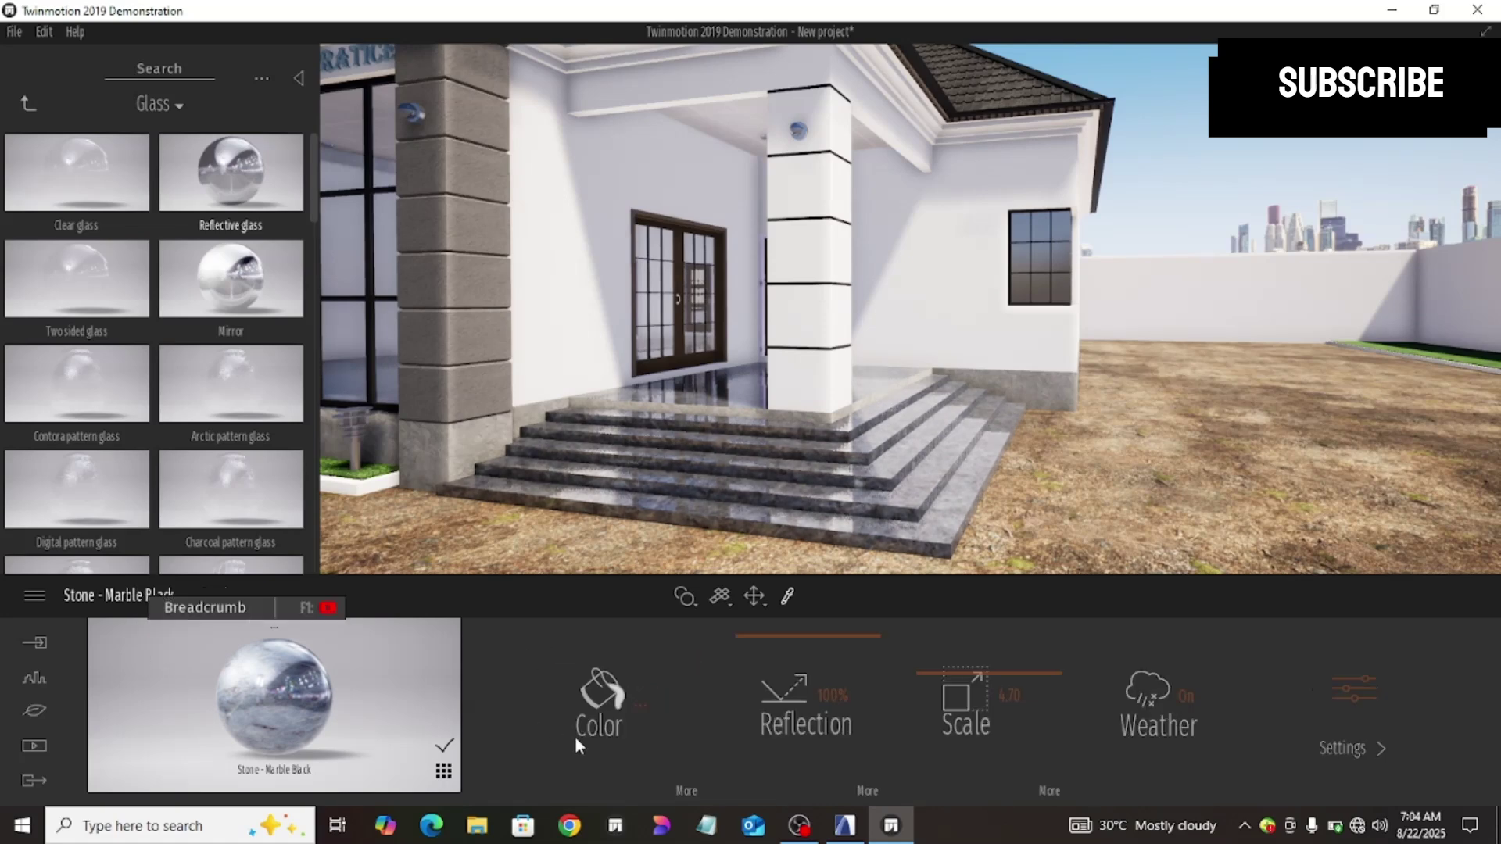
Step: Set the entrance steps marble's color back to white, FFFFFF
{"action": "left_click", "coordinate": [592, 720]}
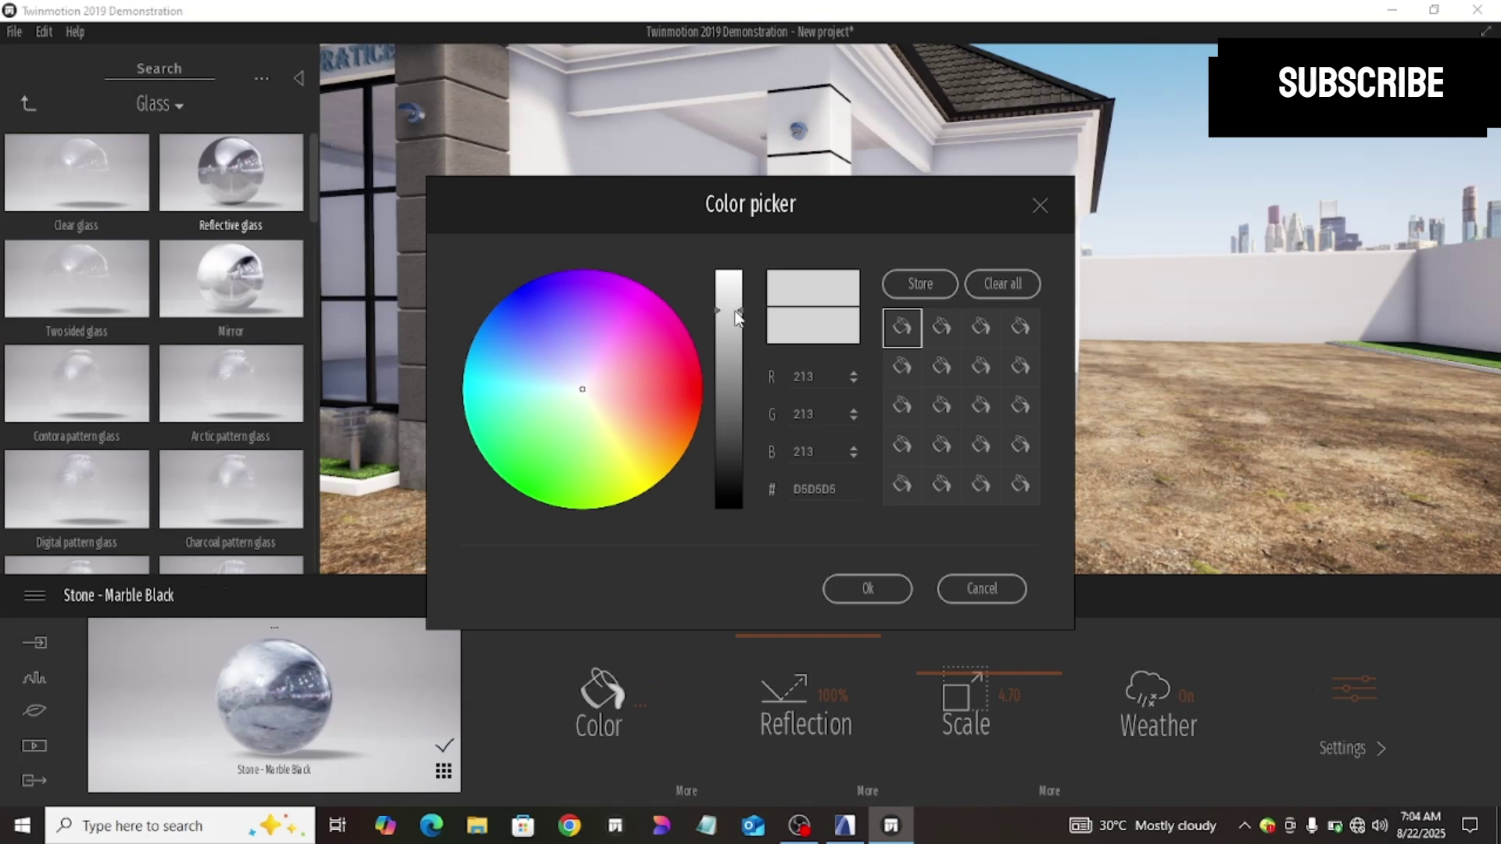
{"action": "left_click", "coordinate": [735, 258]}
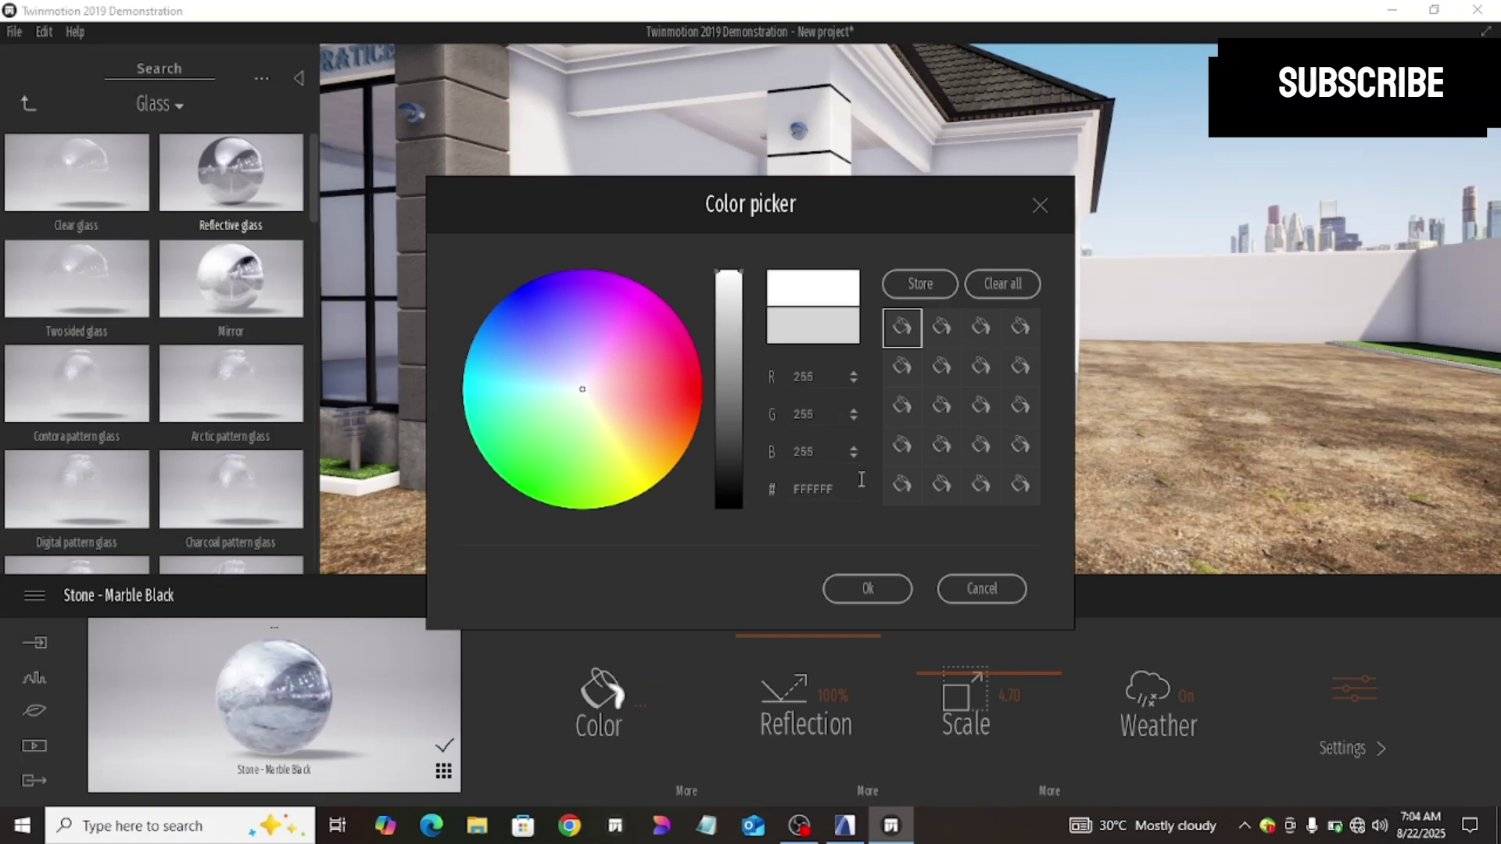
{"action": "left_click", "coordinate": [869, 588]}
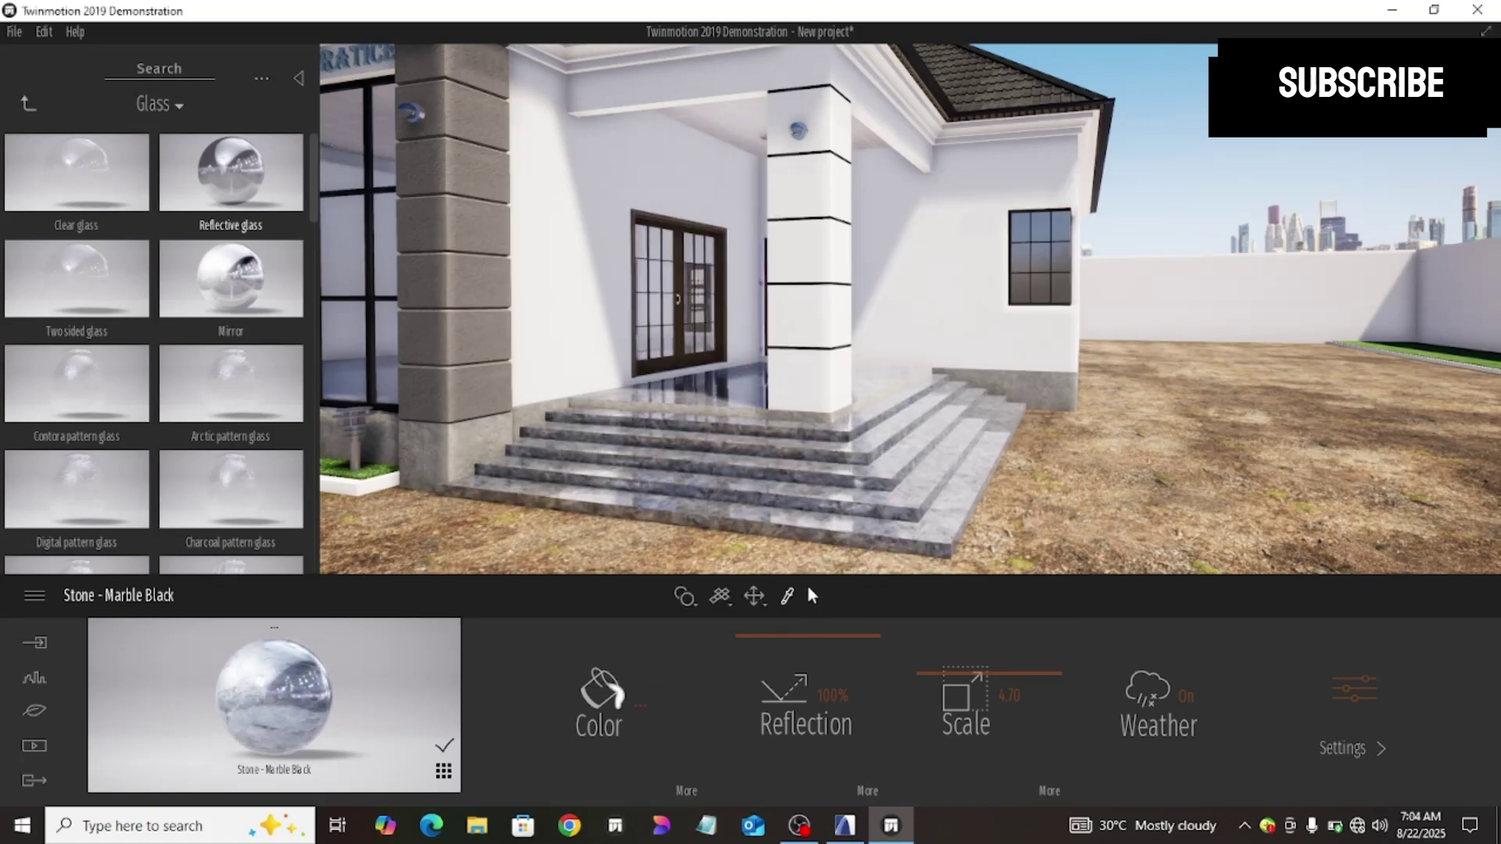
Step: Apply the Chestnut 01 A wood material to the entrance doors
{"action": "key", "text": "s"}
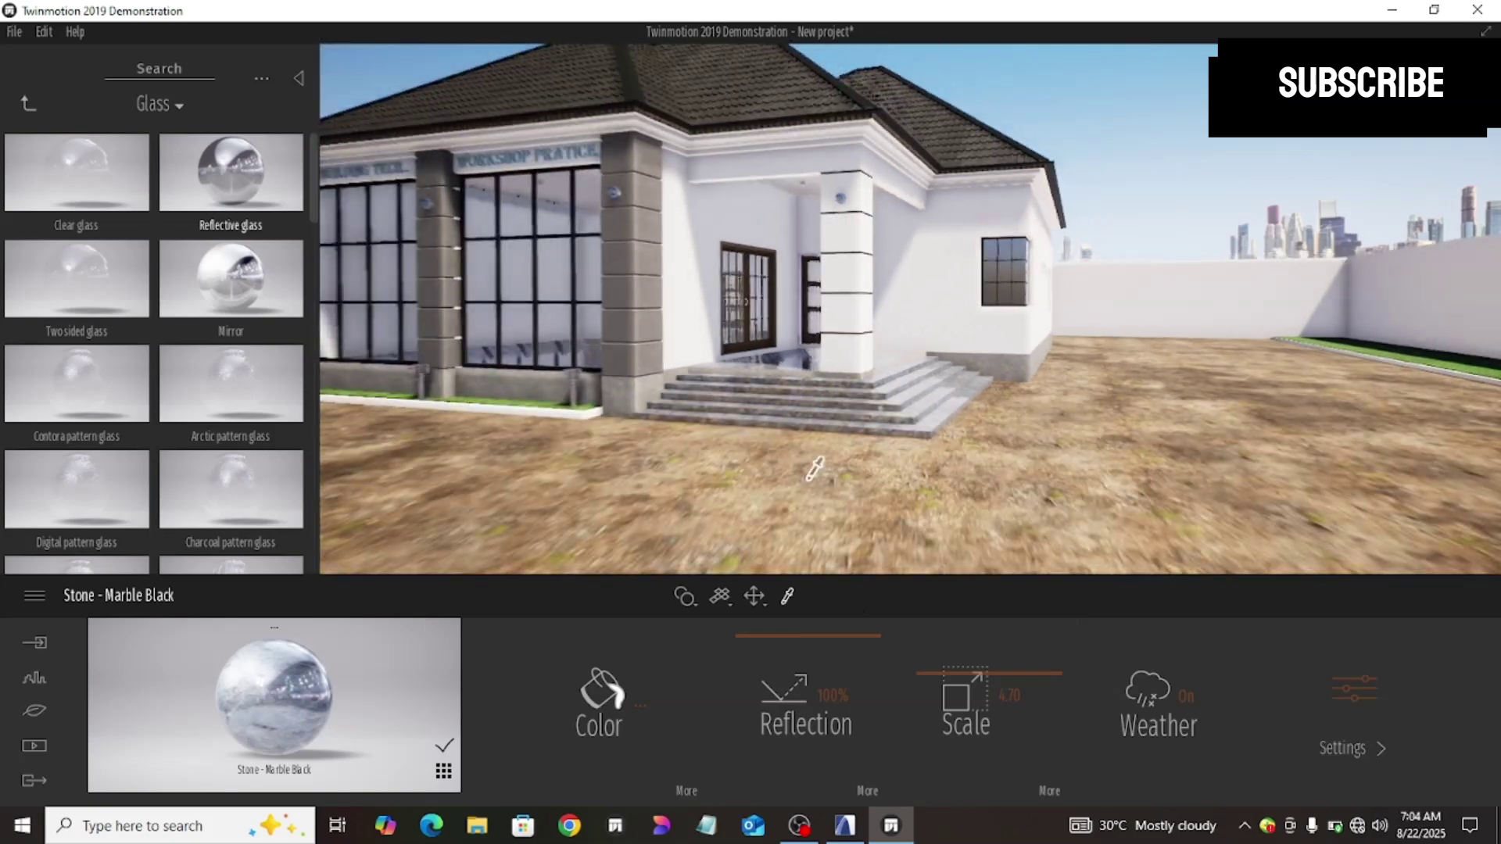
{"action": "key", "text": "e"}
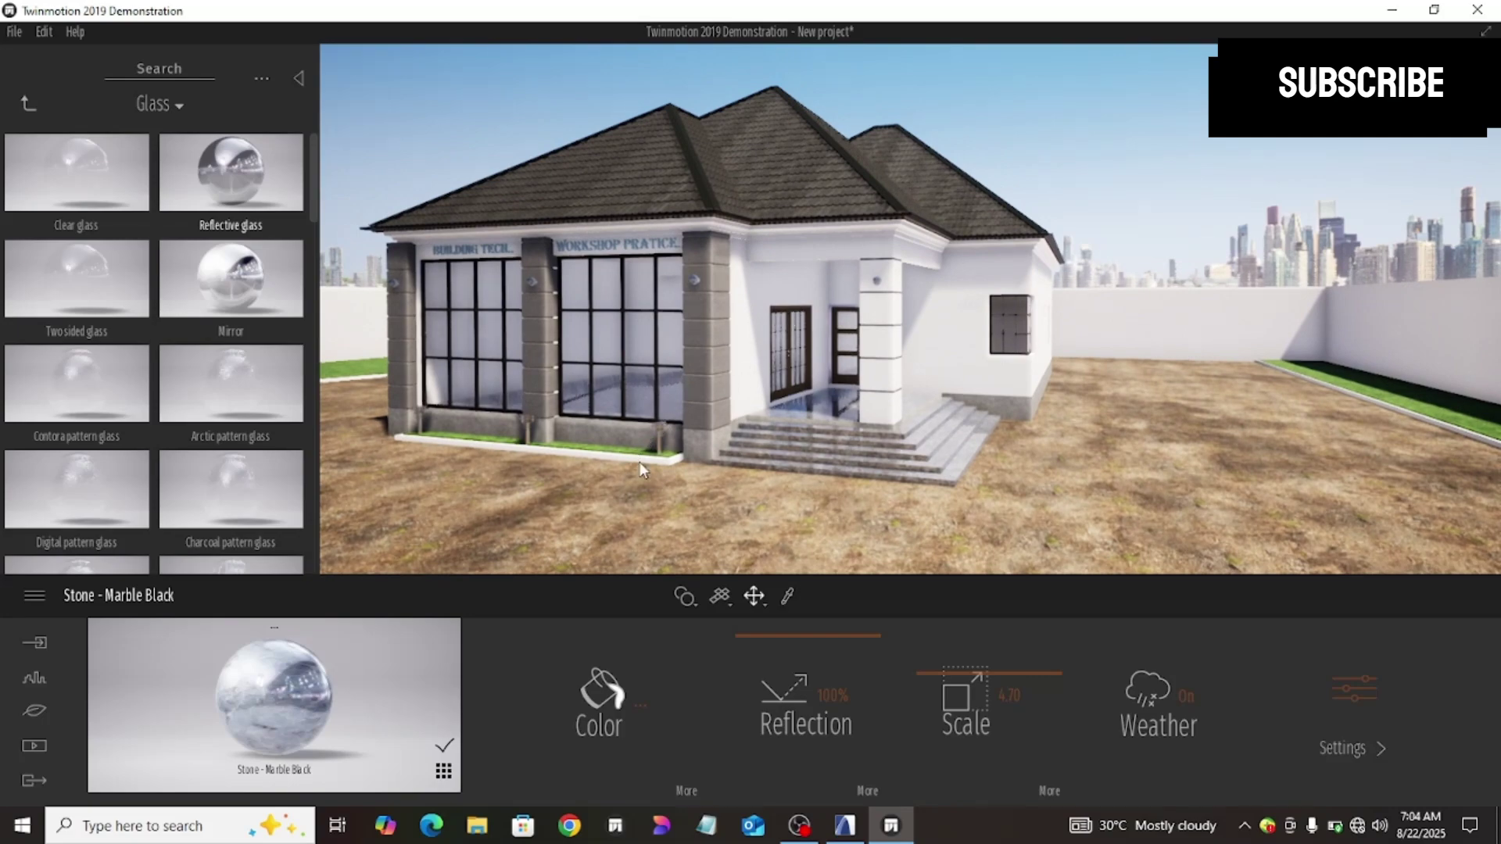
{"action": "scroll", "coordinate": [652, 477], "scroll_direction": "up", "scroll_amount": 4}
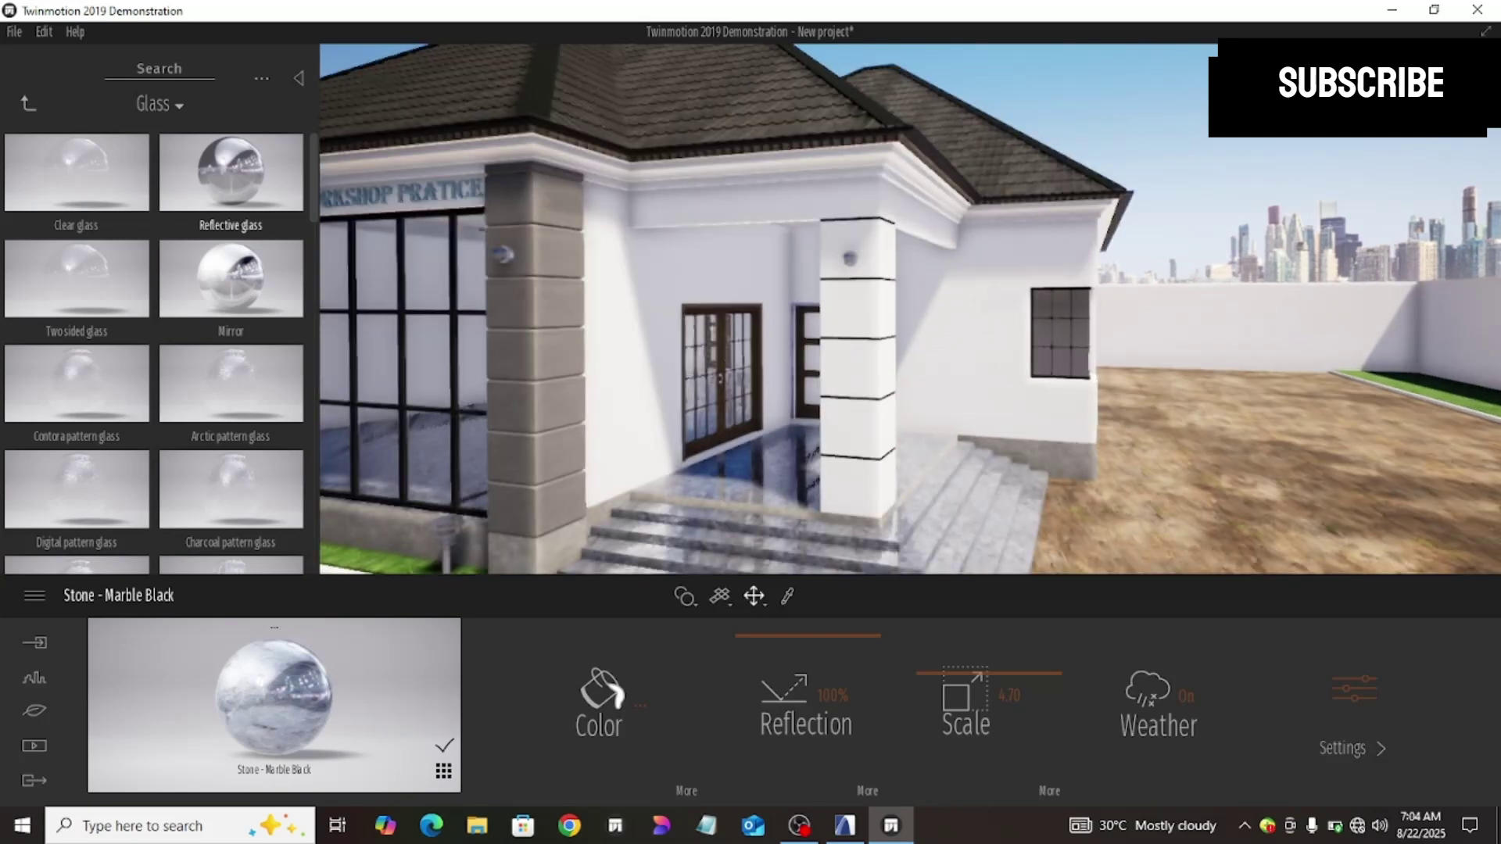
{"action": "middle_click_drag", "start_coordinate": [652, 476], "coordinate": [667, 472]}
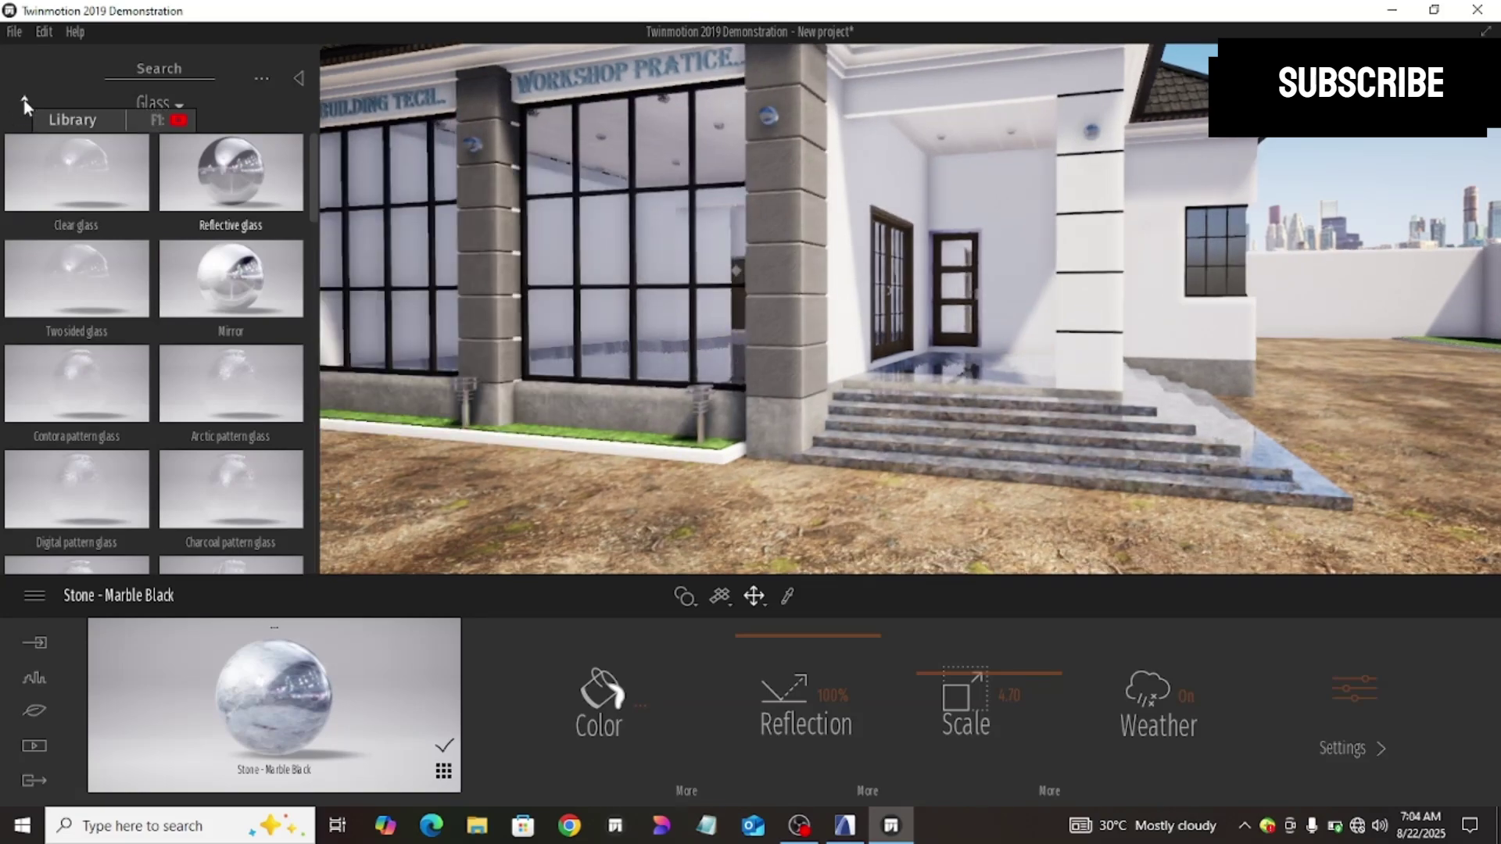
{"action": "left_click", "coordinate": [25, 104]}
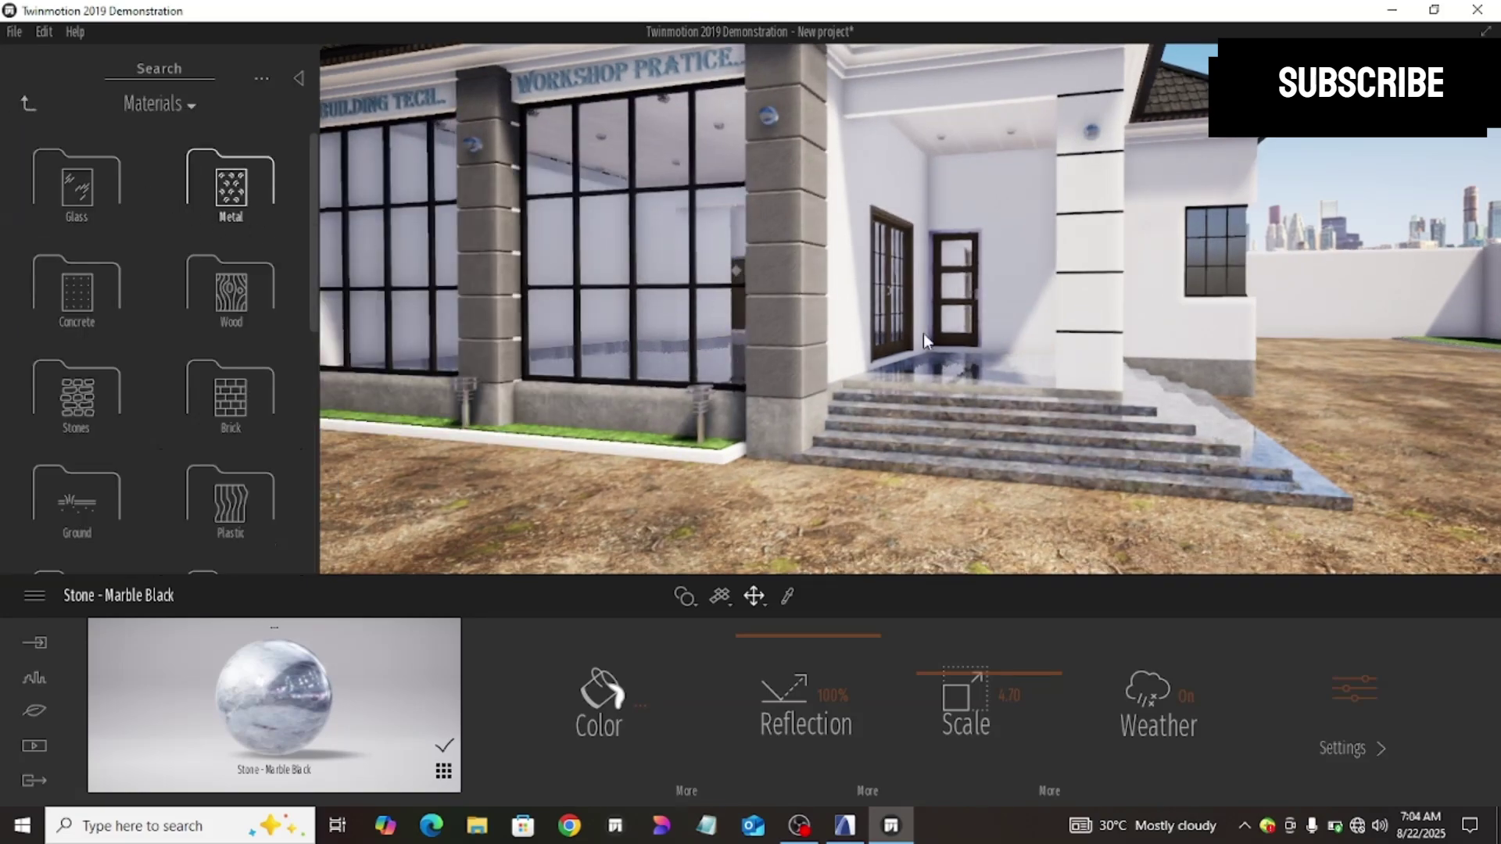
{"action": "scroll", "coordinate": [921, 340], "scroll_direction": "up", "scroll_amount": 2}
{"action": "scroll", "coordinate": [916, 366], "scroll_direction": "up", "scroll_amount": 2}
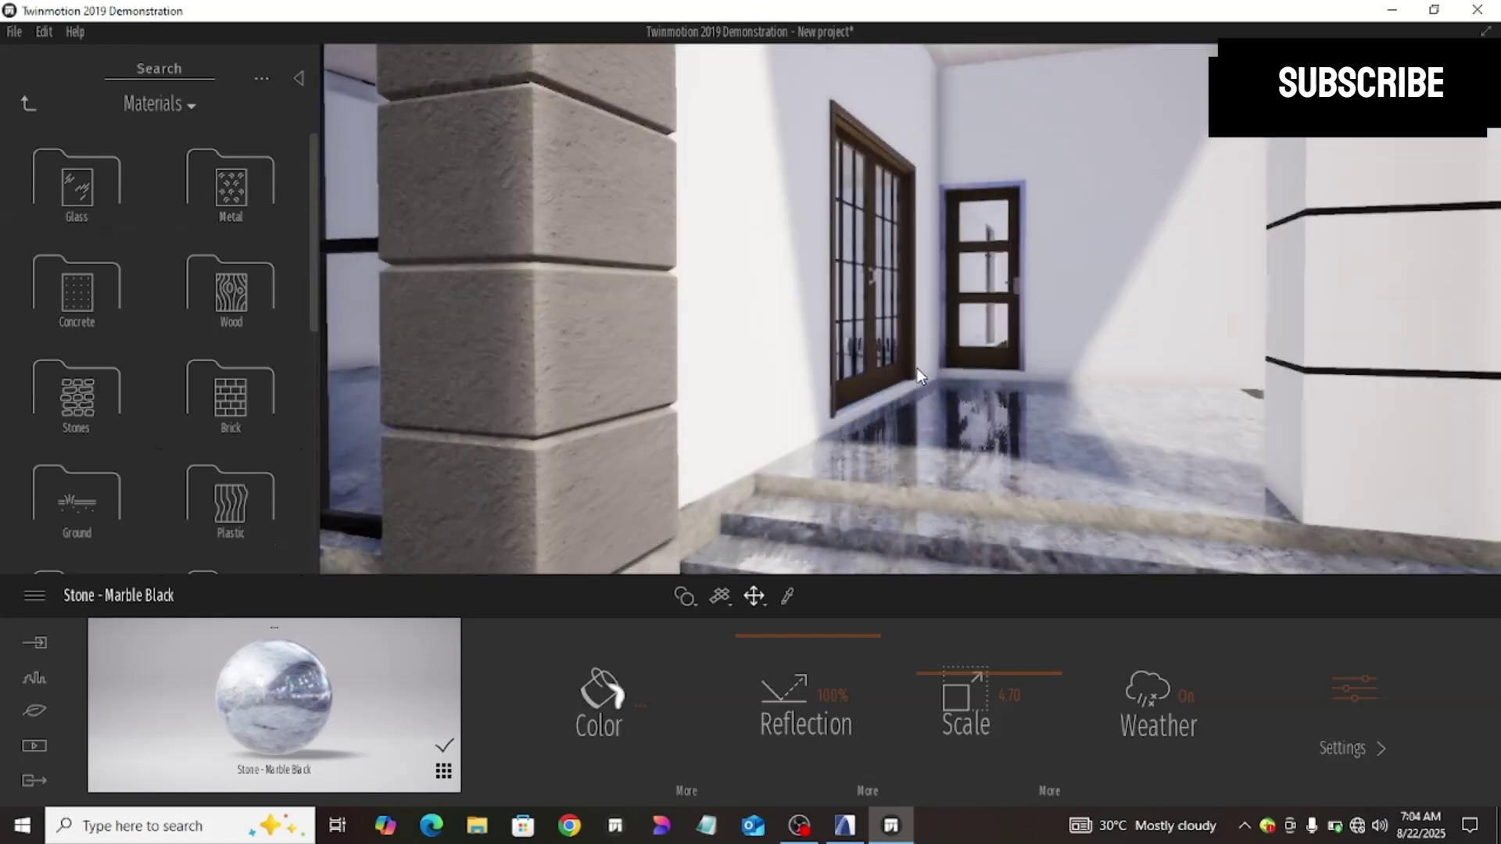
{"action": "scroll", "coordinate": [907, 375], "scroll_direction": "up", "scroll_amount": 2}
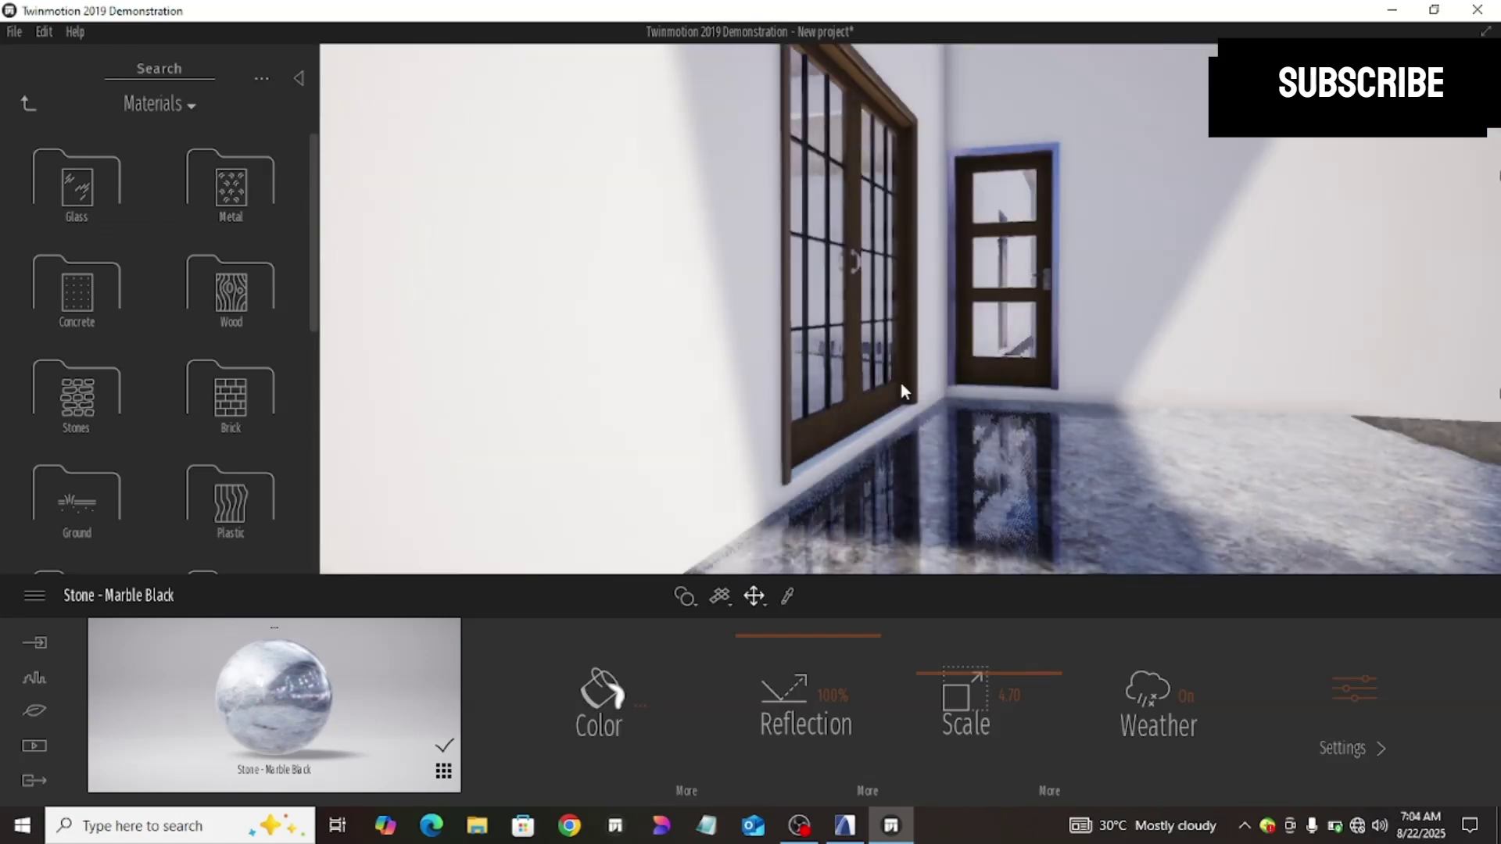
{"action": "scroll", "coordinate": [900, 383], "scroll_direction": "up", "scroll_amount": 2}
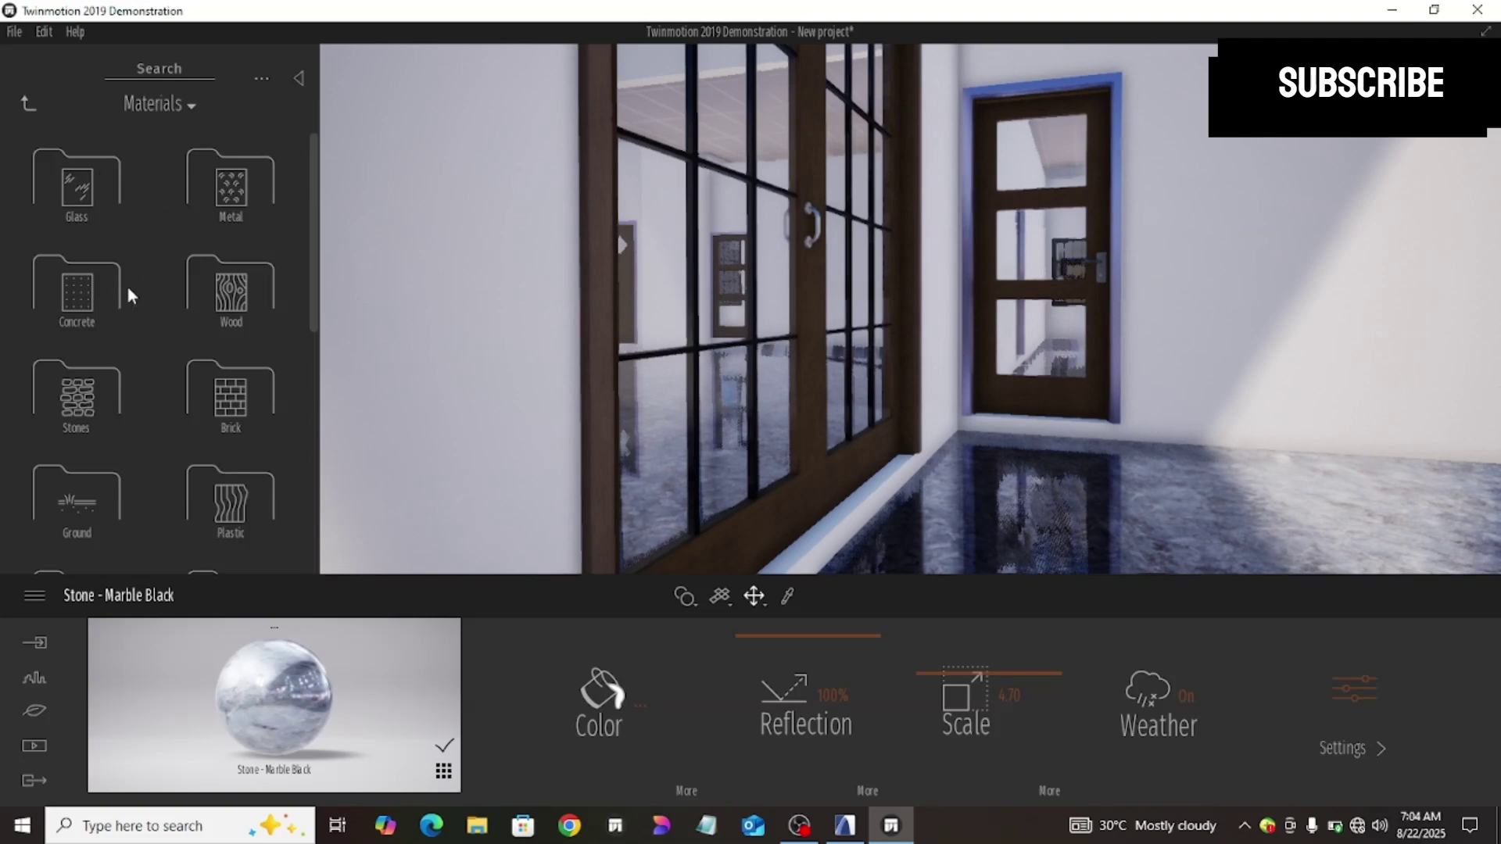
{"action": "left_click", "coordinate": [231, 313]}
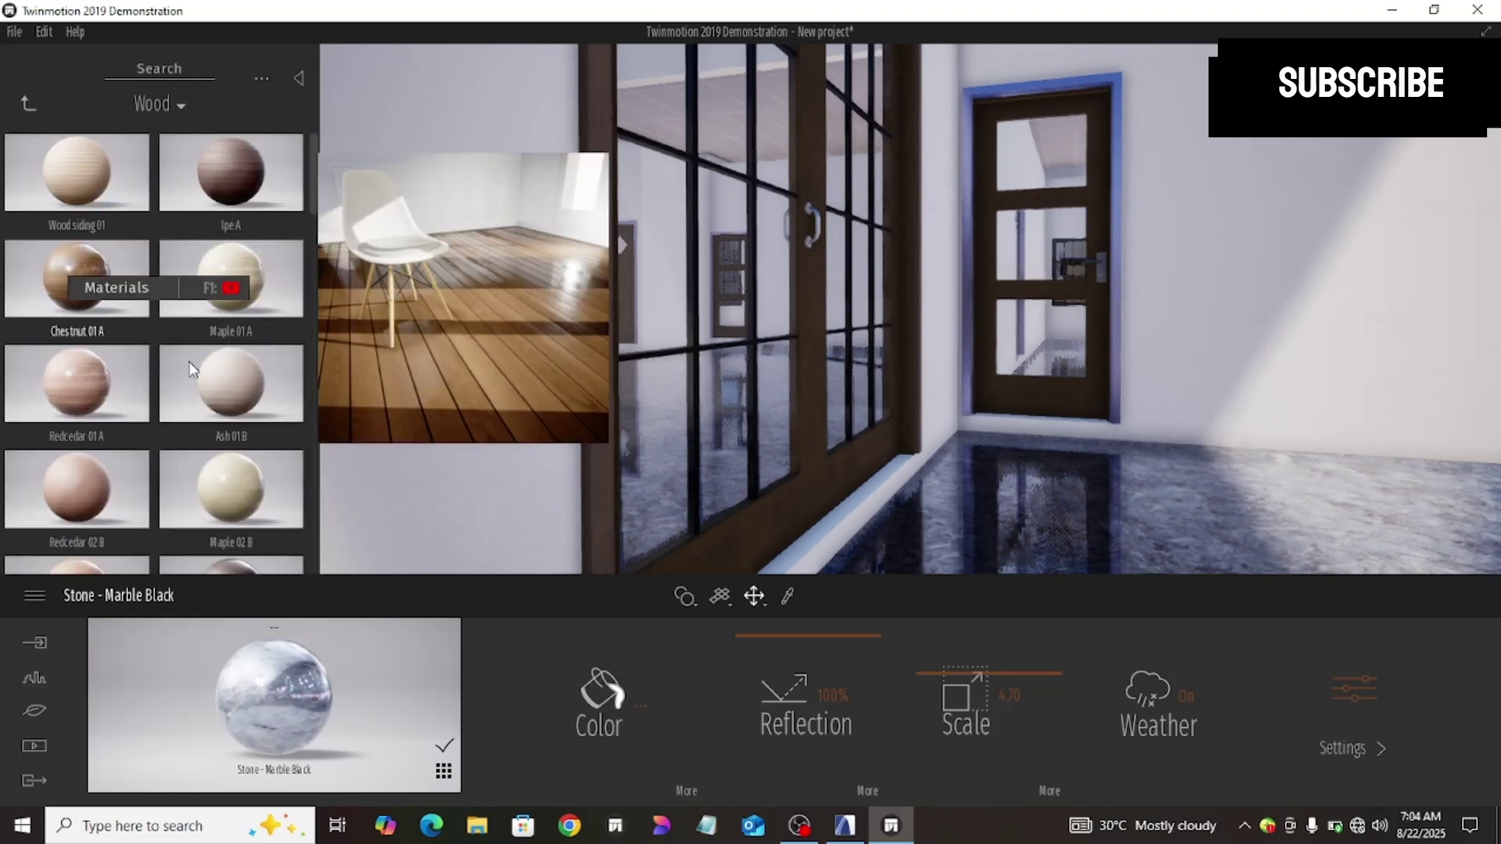
{"action": "left_click_drag", "start_coordinate": [590, 506], "coordinate": [755, 522]}
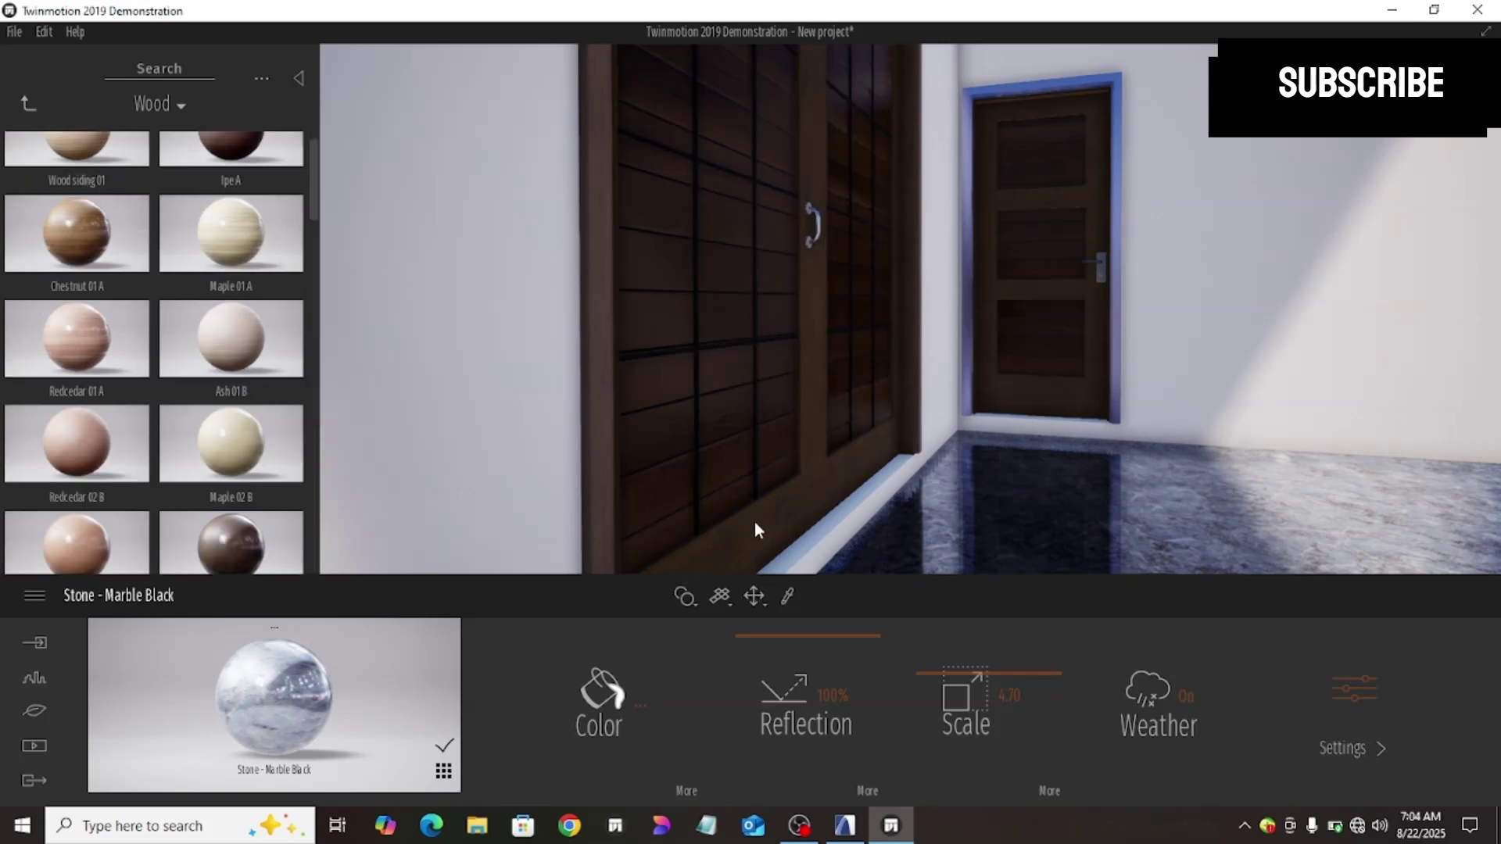
{"action": "left_click", "coordinate": [754, 522]}
Step: Lighten the entrance doors' wood color to F4B178 and set its texture scale to 0.76
{"action": "left_click", "coordinate": [594, 710]}
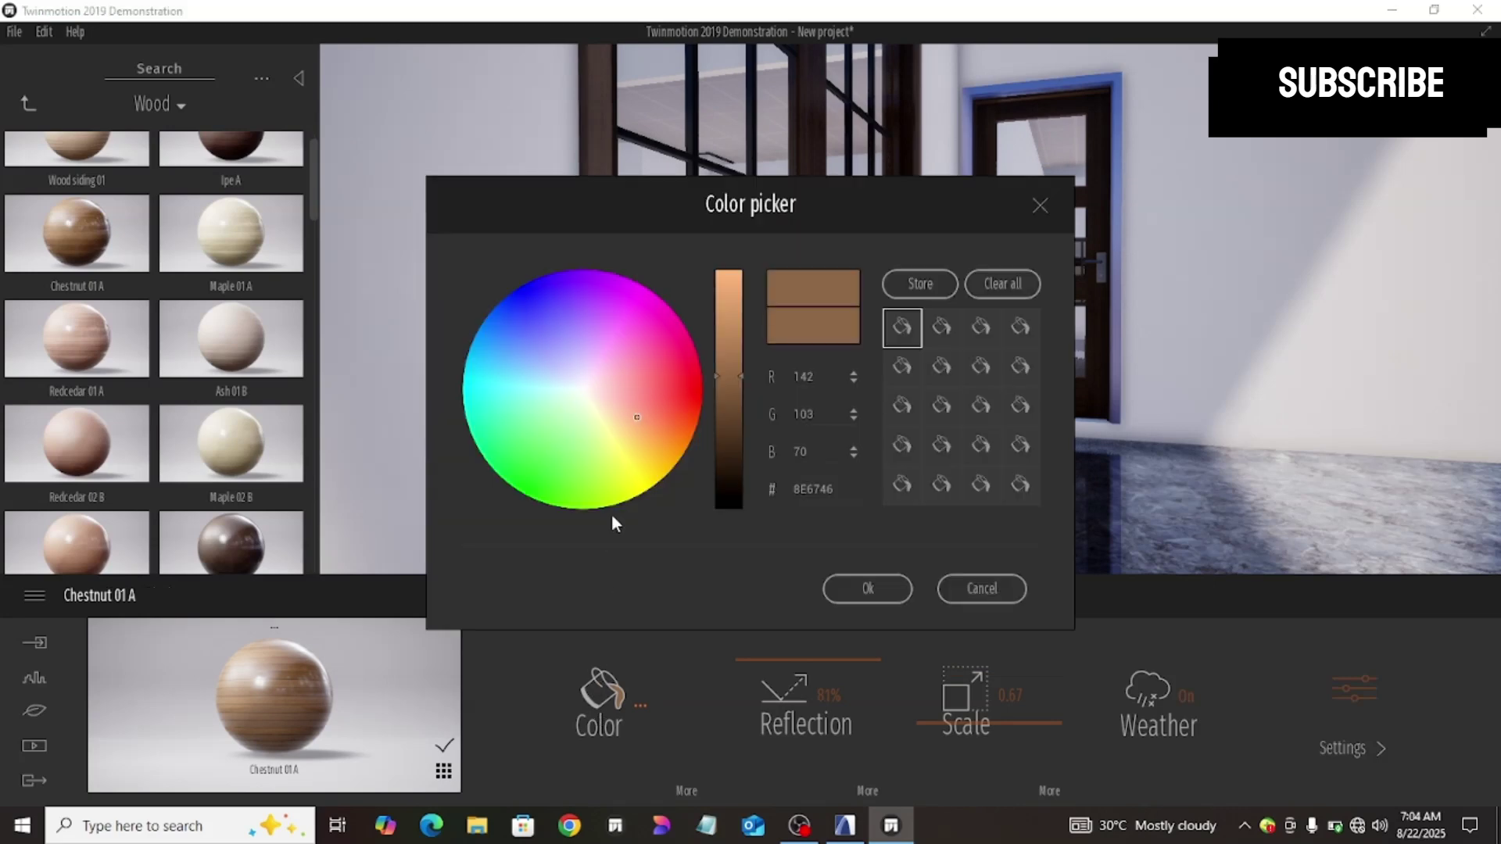
{"action": "left_click_drag", "start_coordinate": [737, 234], "coordinate": [735, 234]}
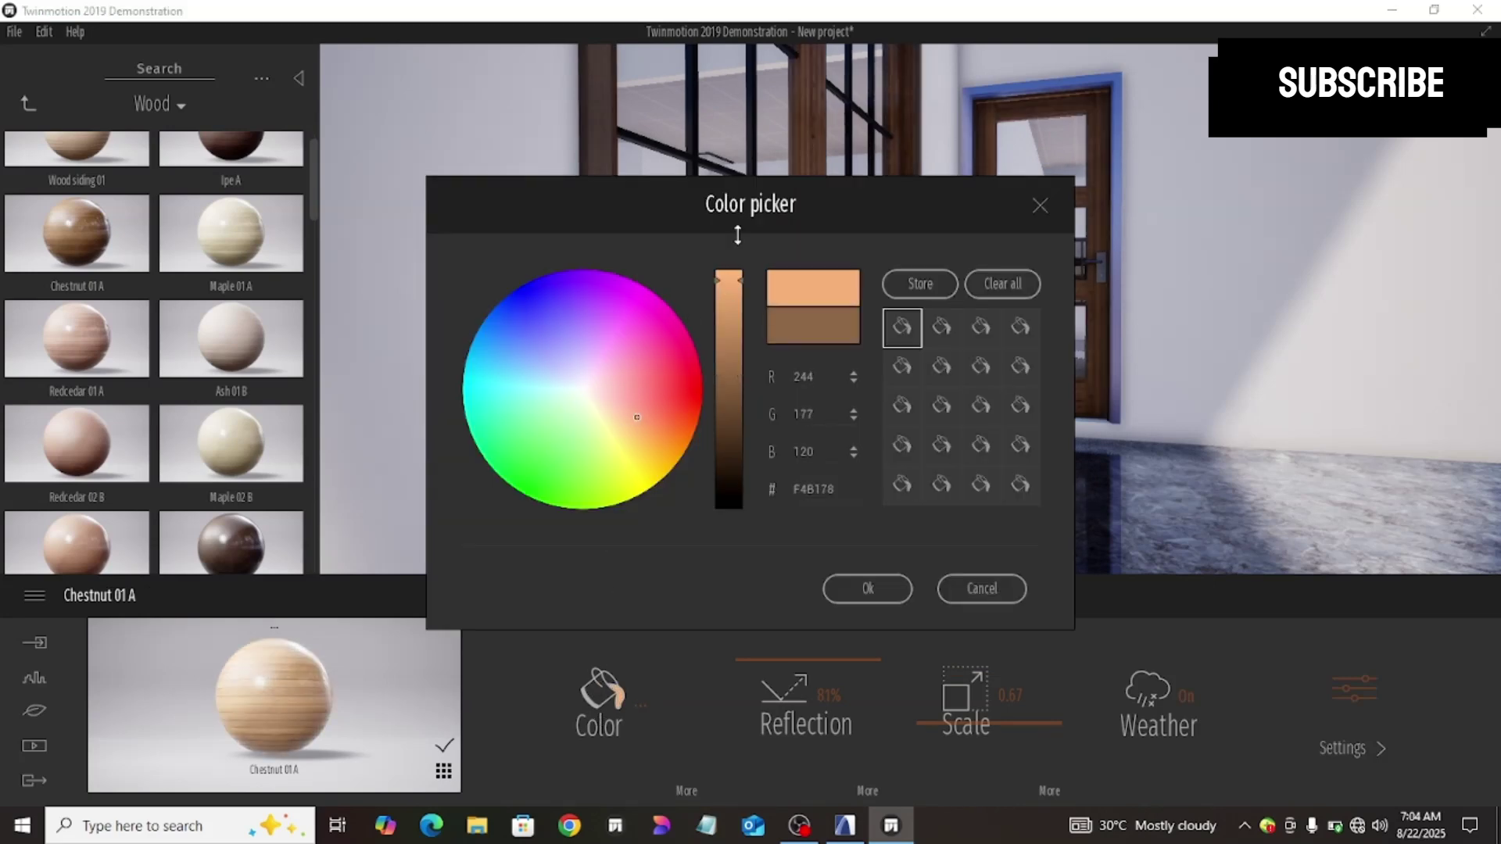
{"action": "left_click", "coordinate": [848, 588]}
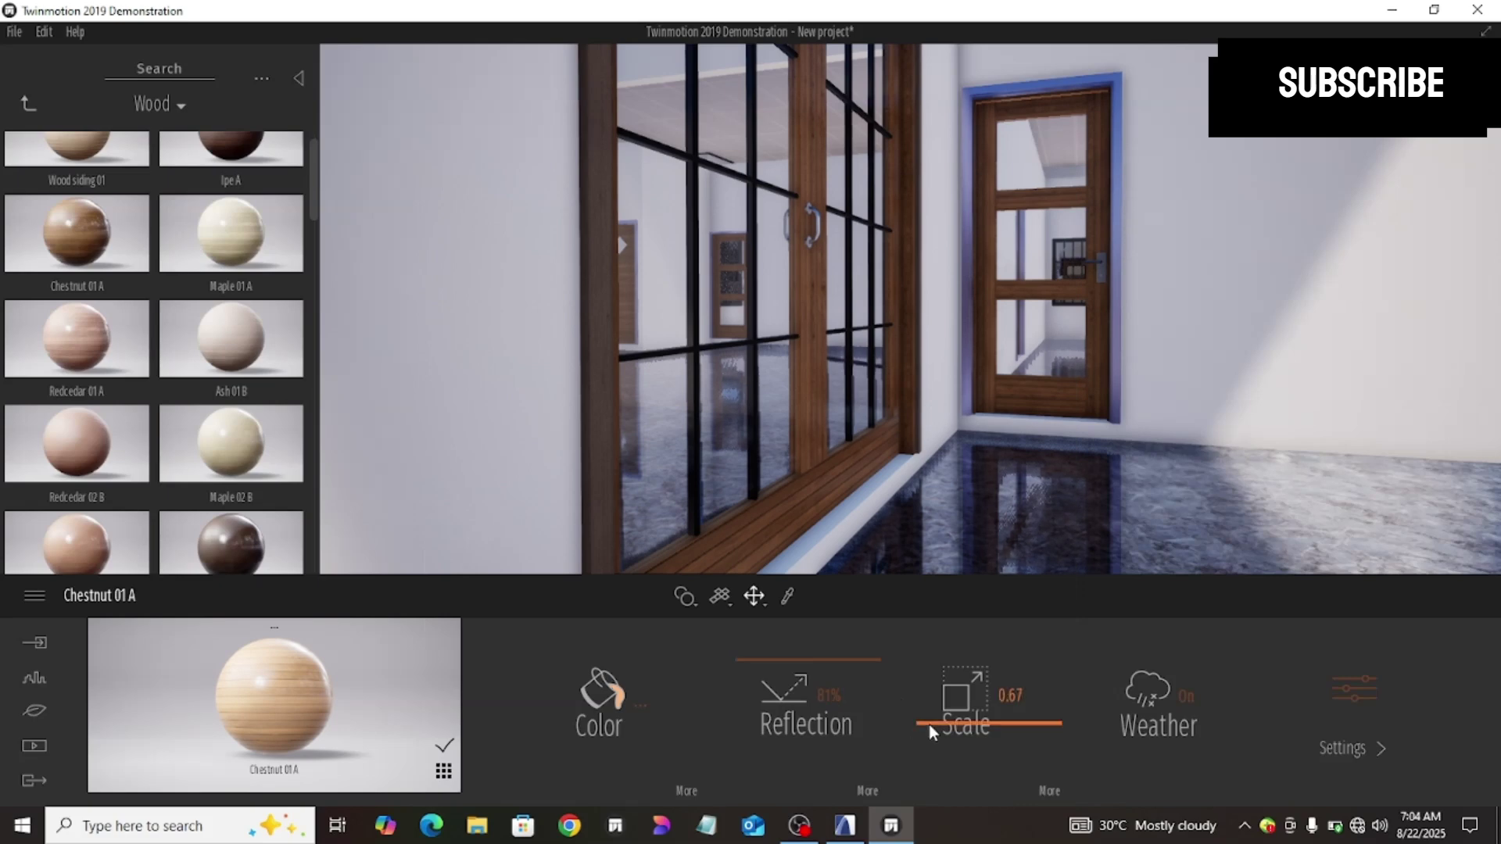
{"action": "left_click_drag", "start_coordinate": [929, 723], "coordinate": [2, 379]}
Step: Reapply Chestnut 01 A to the entrance doors with color FFB87D and a texture scale of 0.97
{"action": "scroll", "coordinate": [101, 354], "scroll_direction": "up", "scroll_amount": 1}
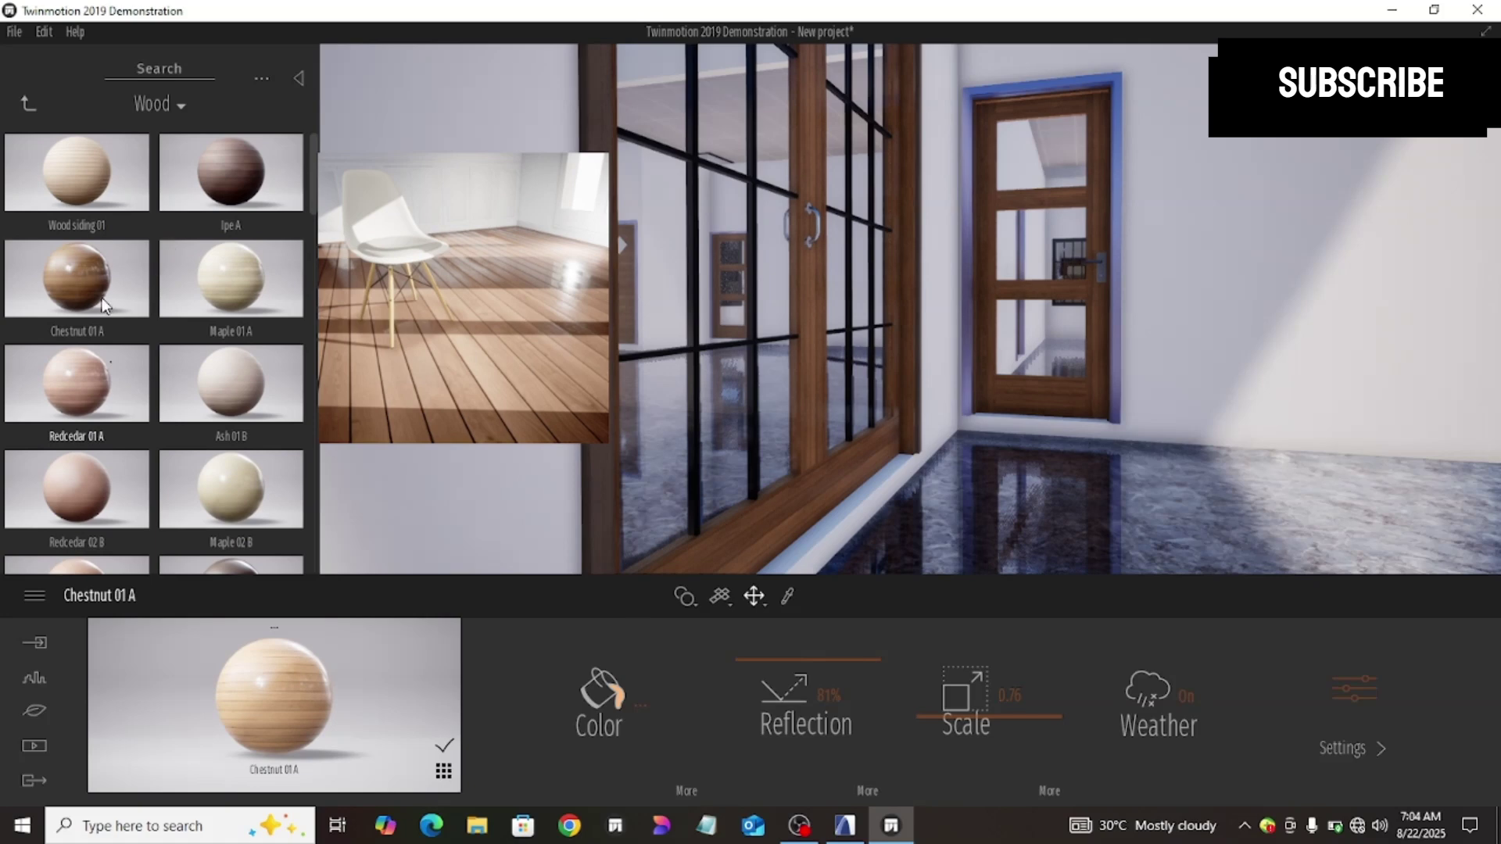
{"action": "left_click_drag", "start_coordinate": [72, 283], "coordinate": [716, 545]}
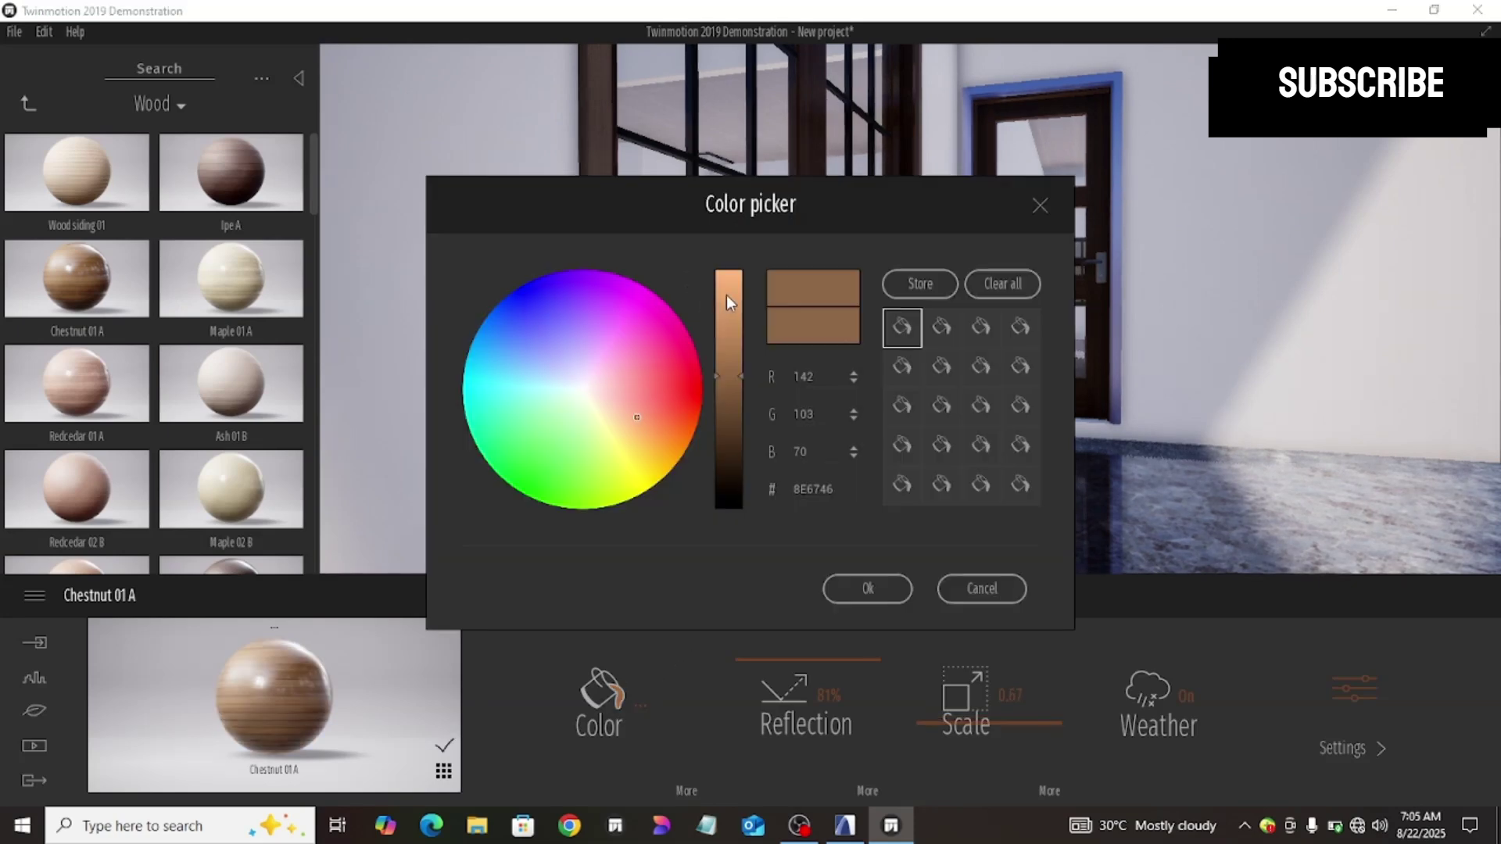
{"action": "left_click_drag", "start_coordinate": [729, 376], "coordinate": [731, 213]}
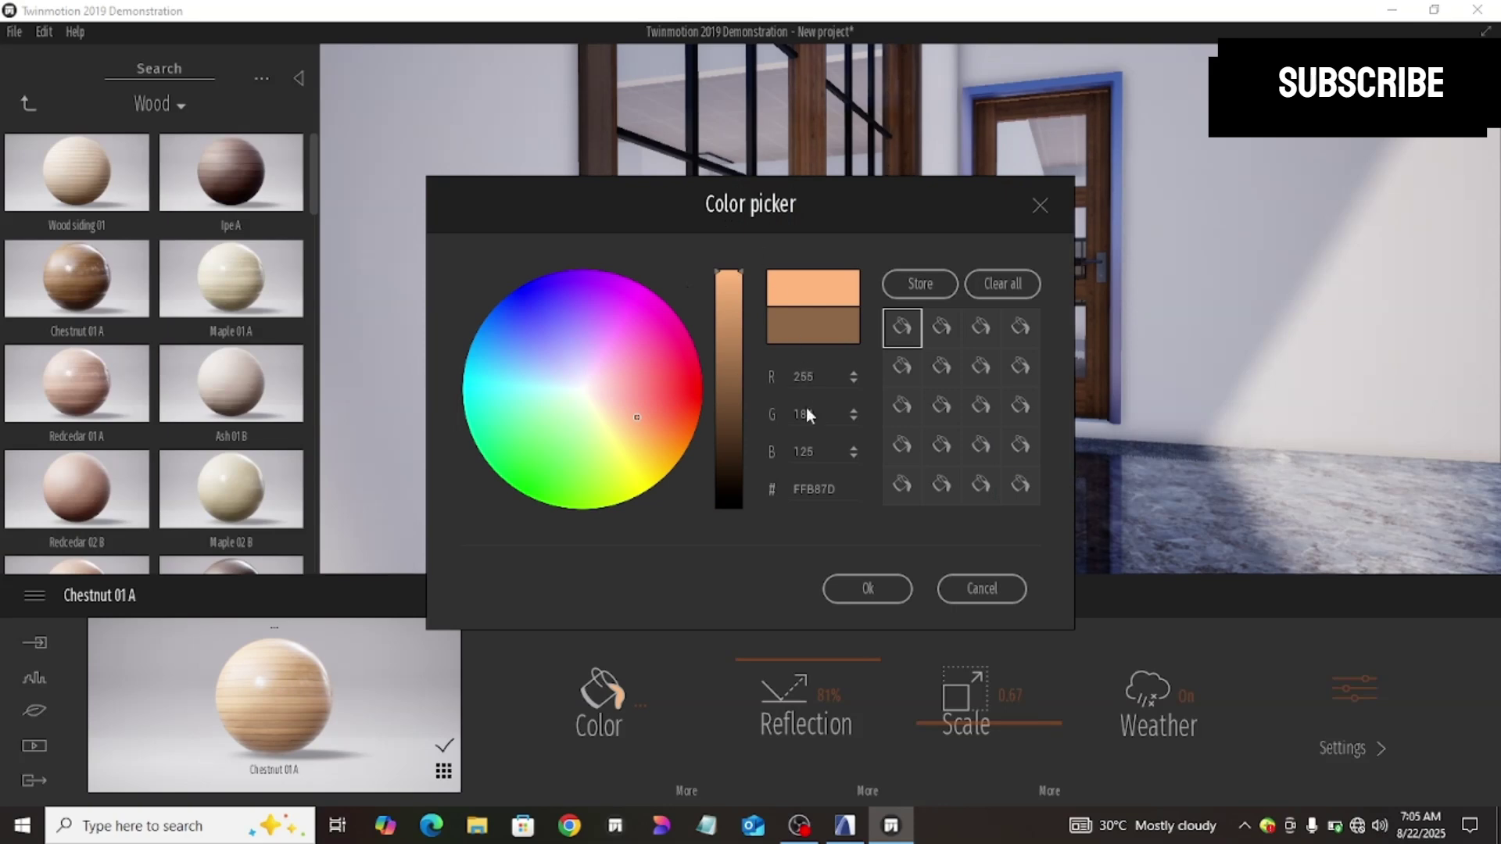
{"action": "left_click", "coordinate": [844, 586]}
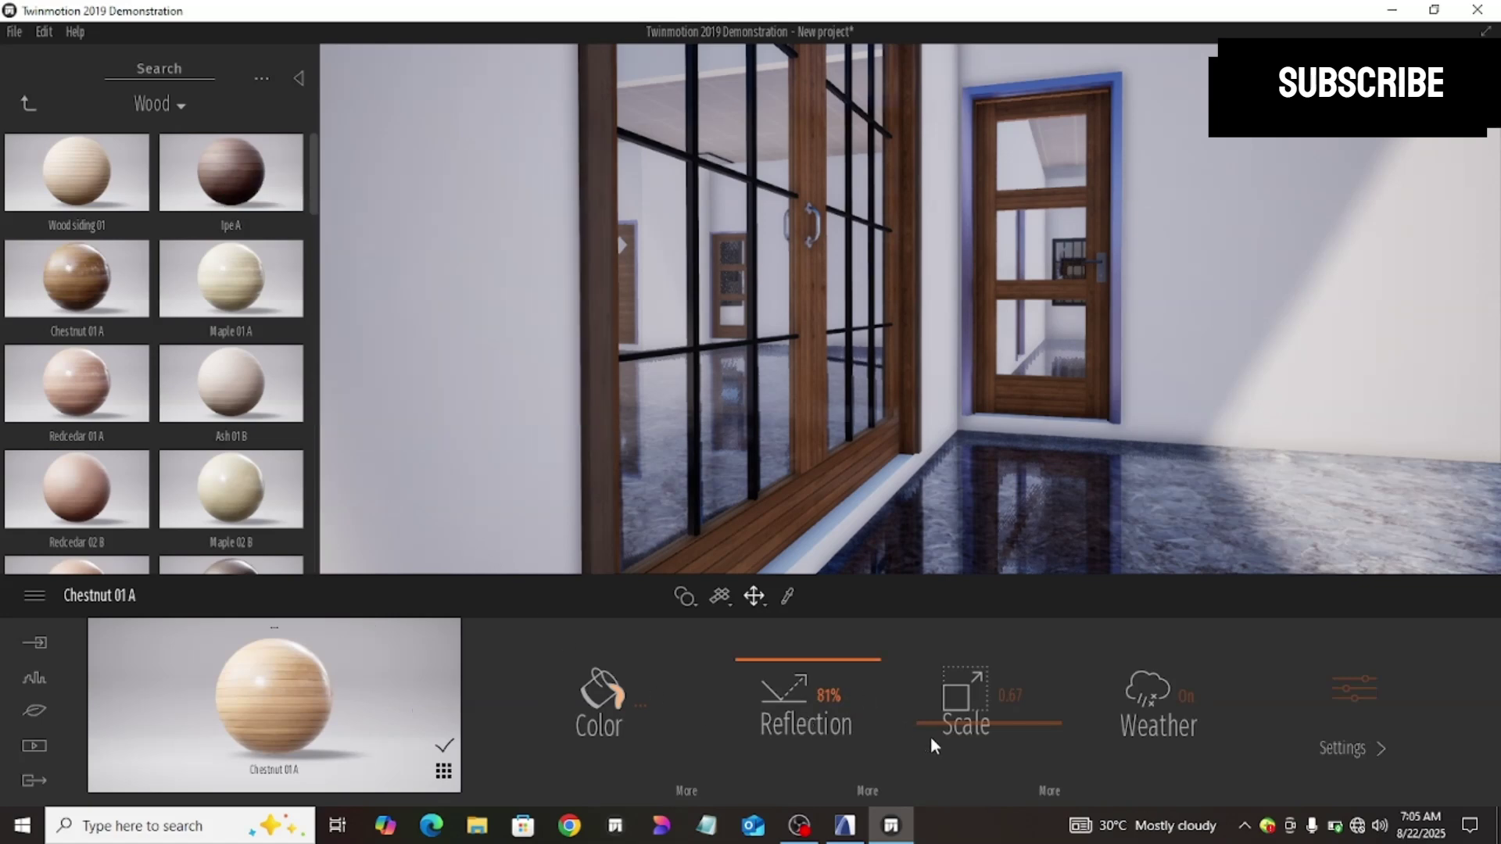
{"action": "left_click_drag", "start_coordinate": [928, 703], "coordinate": [925, 692]}
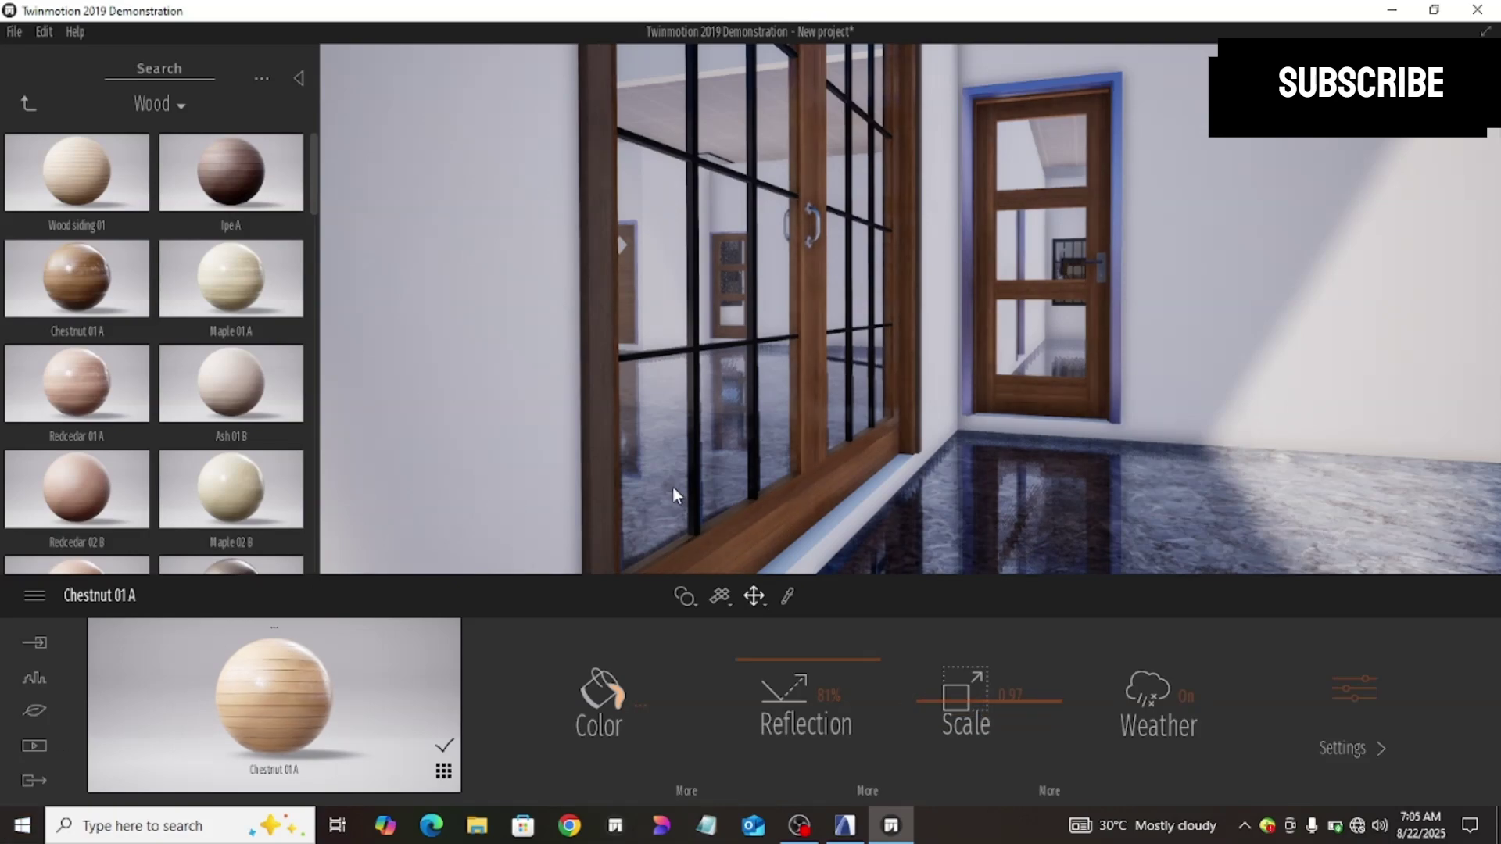
Step: Apply Chestnut 01 A to the blue frame around the single entrance door and lighten its color to FFB87D
{"action": "scroll", "coordinate": [678, 492], "scroll_direction": "down", "scroll_amount": 4}
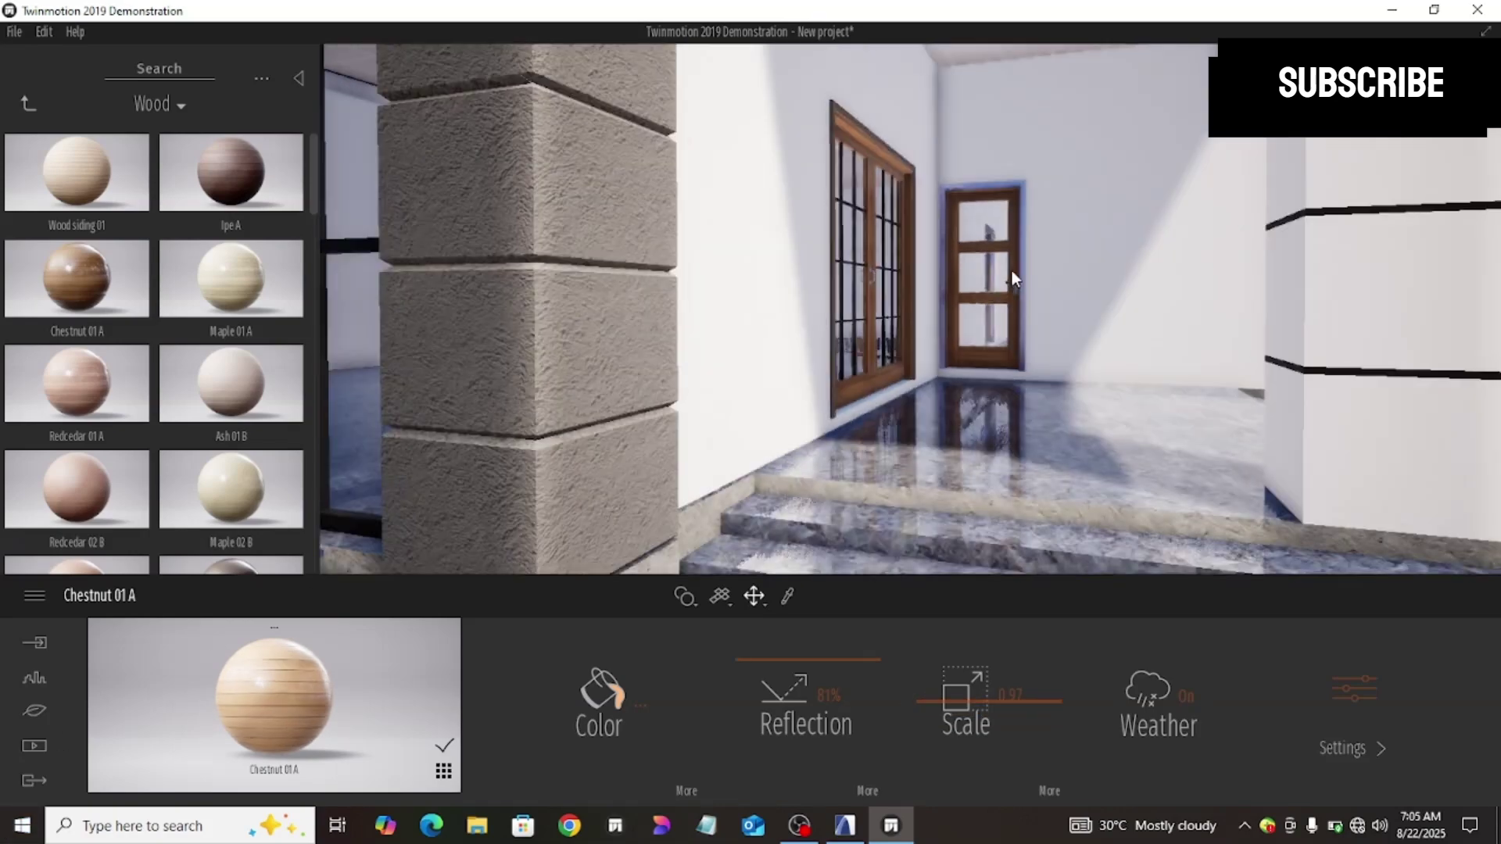
{"action": "scroll", "coordinate": [1018, 273], "scroll_direction": "up", "scroll_amount": 1}
{"action": "scroll", "coordinate": [1016, 270], "scroll_direction": "up", "scroll_amount": 5}
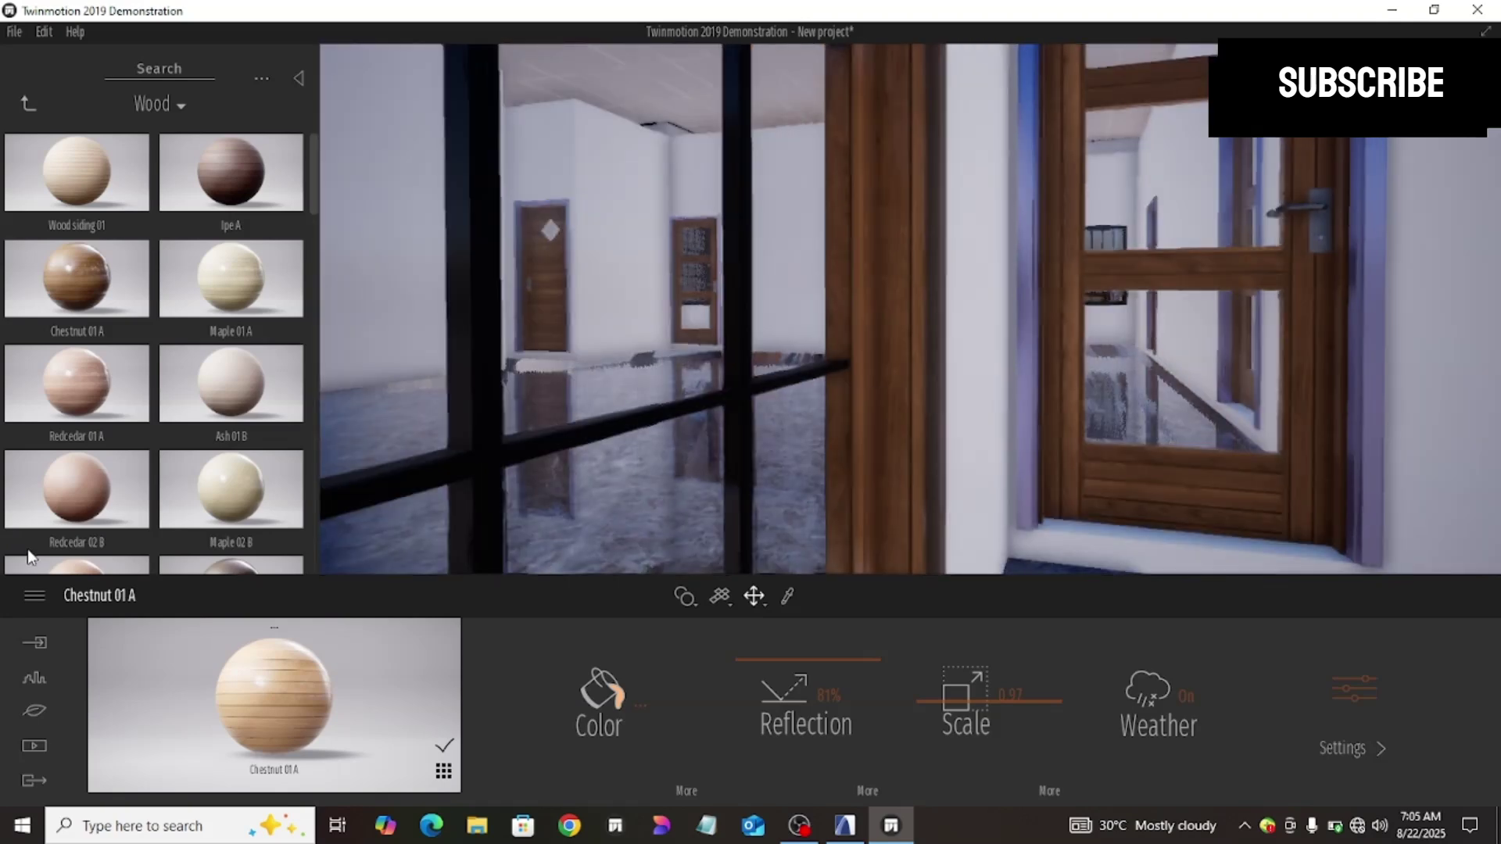
{"action": "left_click_drag", "start_coordinate": [87, 283], "coordinate": [313, 270]}
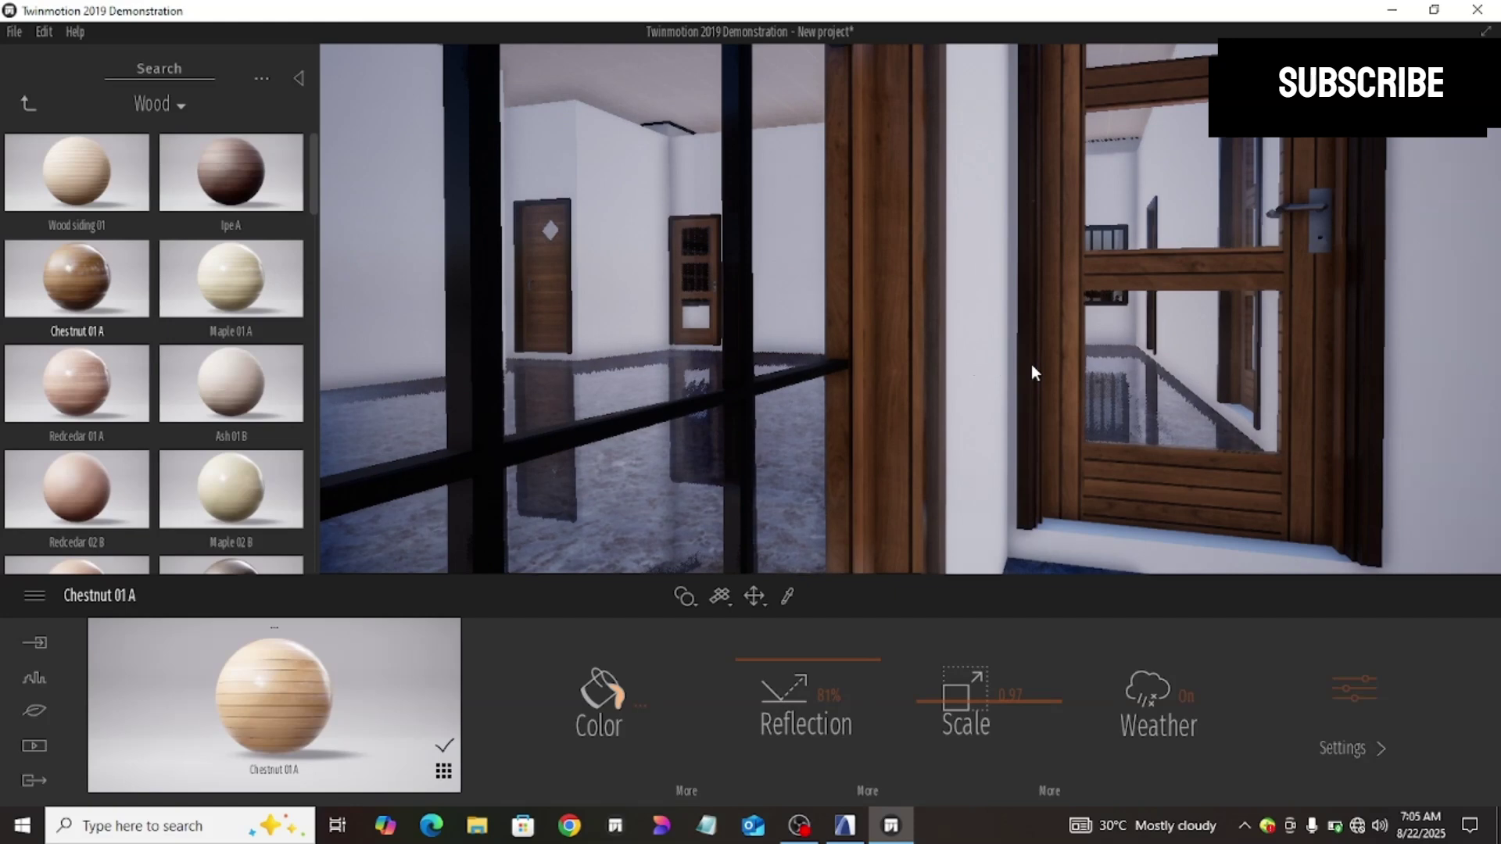
{"action": "left_click", "coordinate": [732, 239]}
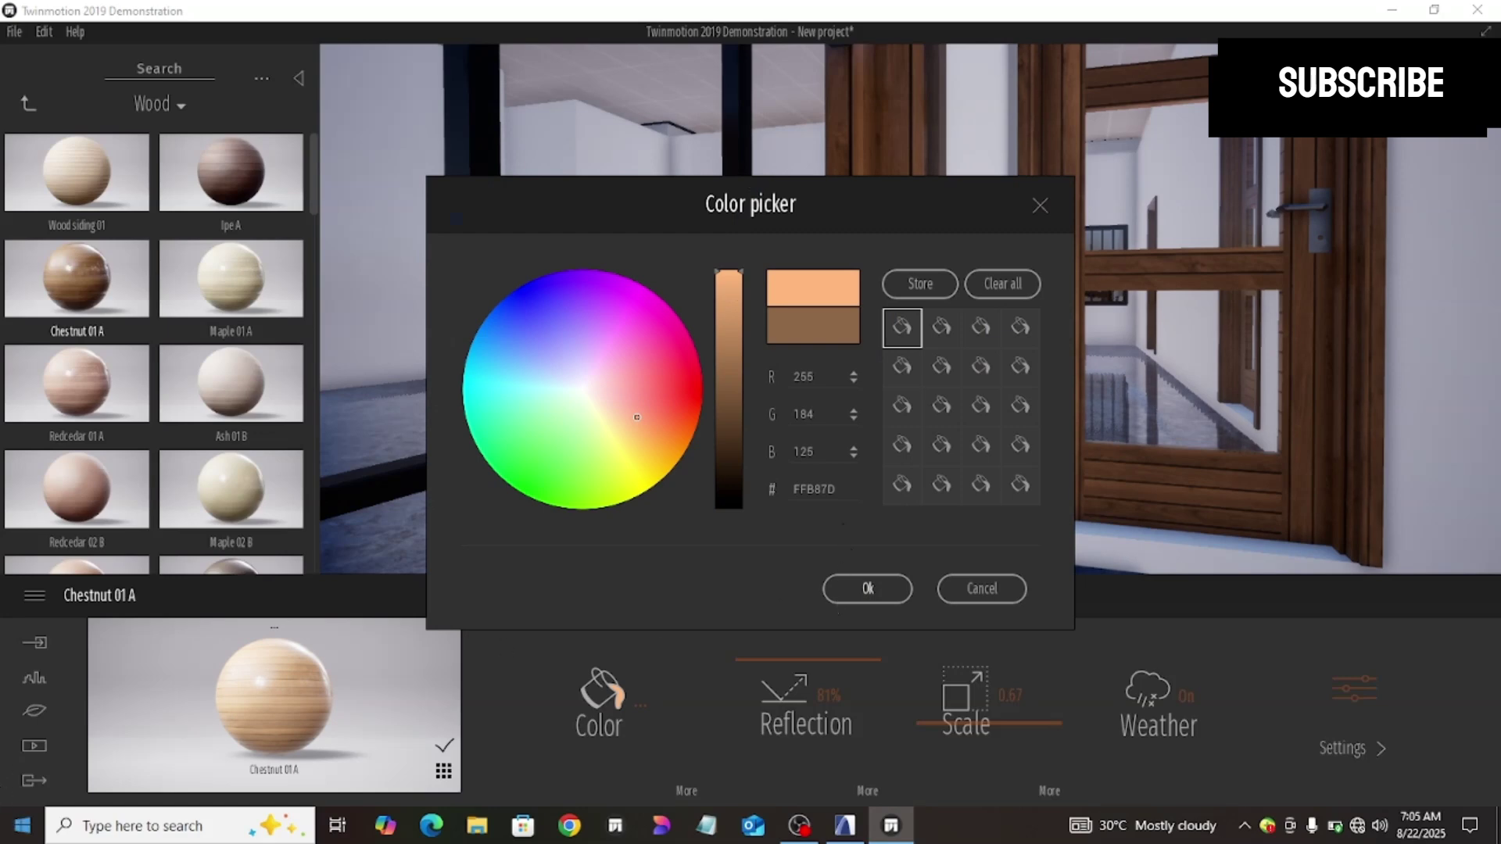
{"action": "left_click", "coordinate": [843, 600]}
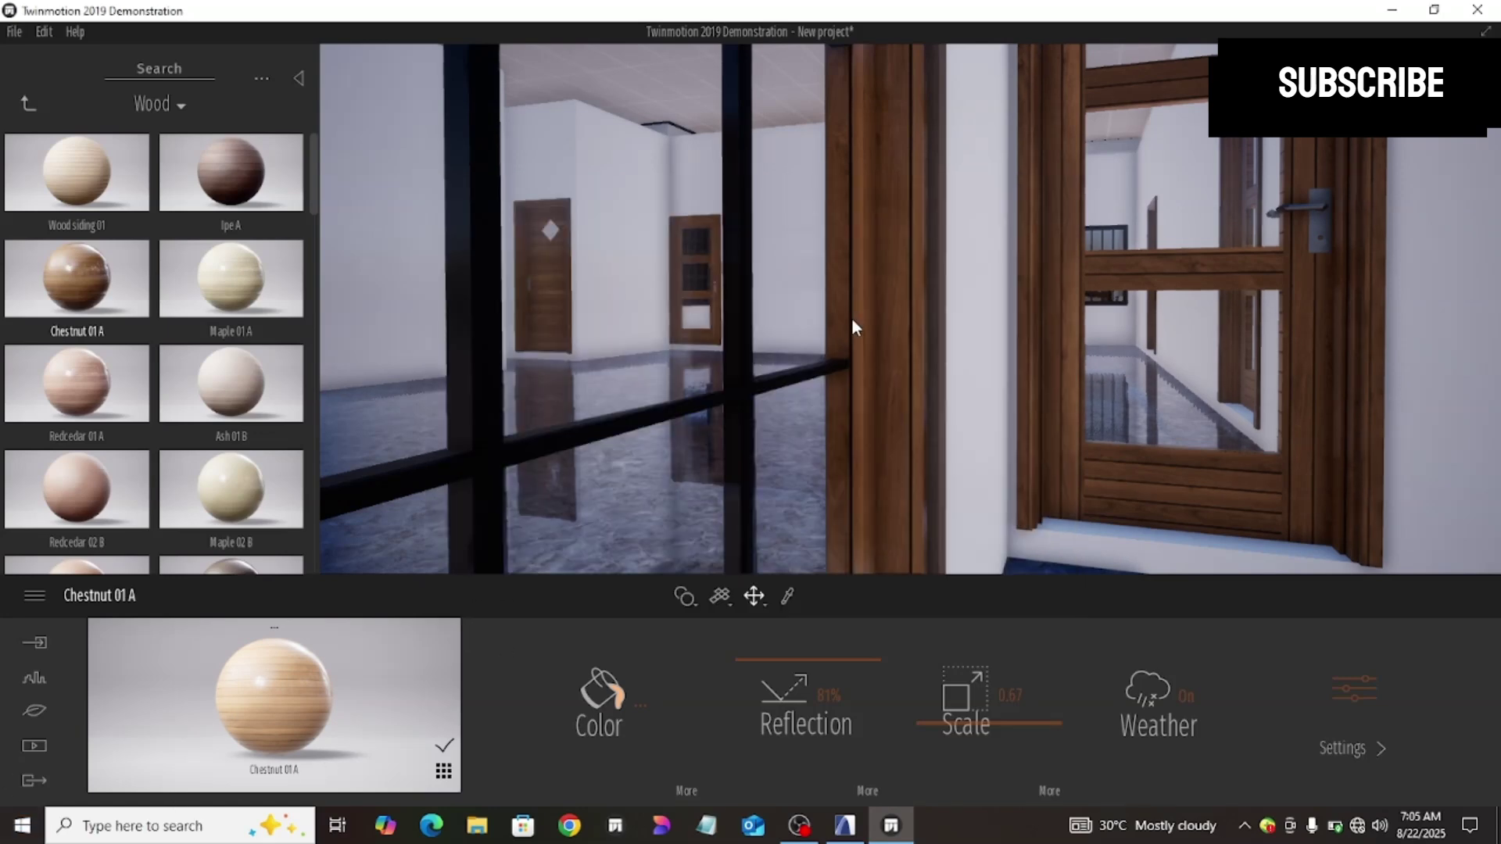
Step: Apply the Neon Smooth Blink material to the round wall lamps on the entrance columns
{"action": "scroll", "coordinate": [849, 326], "scroll_direction": "down", "scroll_amount": 4}
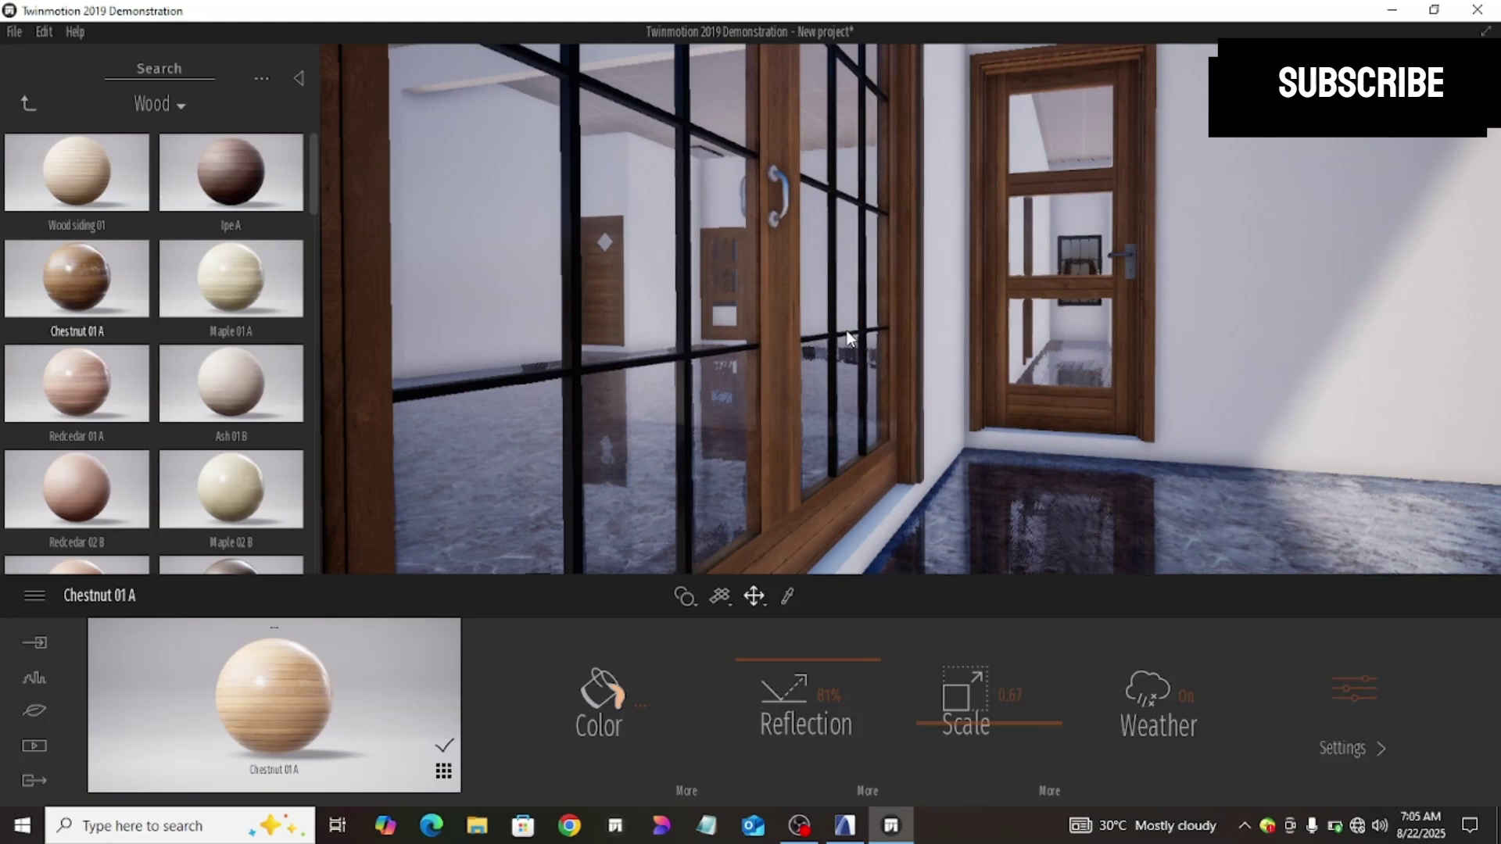
{"action": "scroll", "coordinate": [846, 332], "scroll_direction": "down", "scroll_amount": 6}
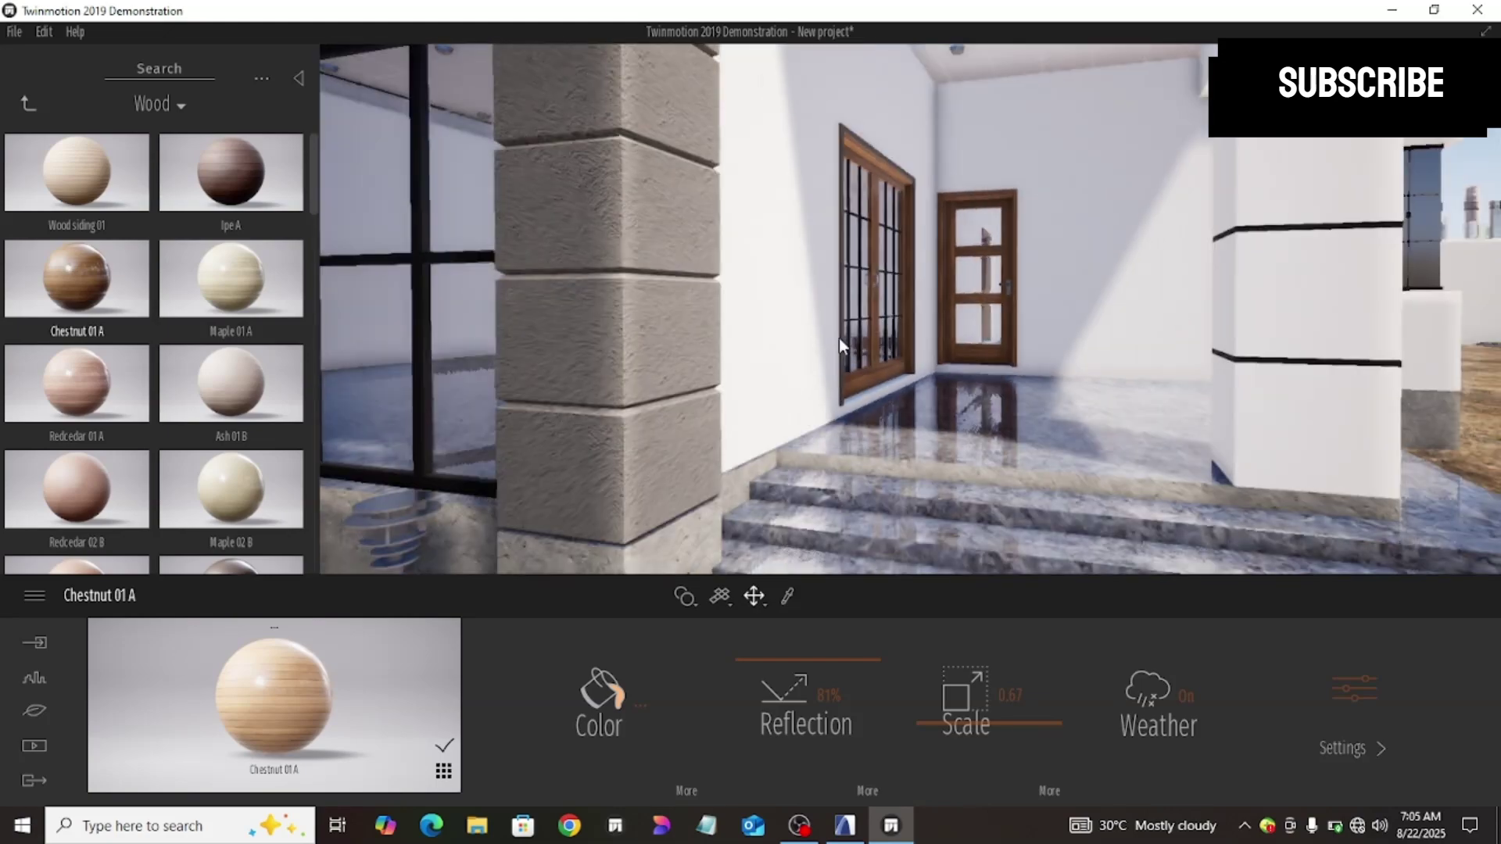
{"action": "key", "text": "s"}
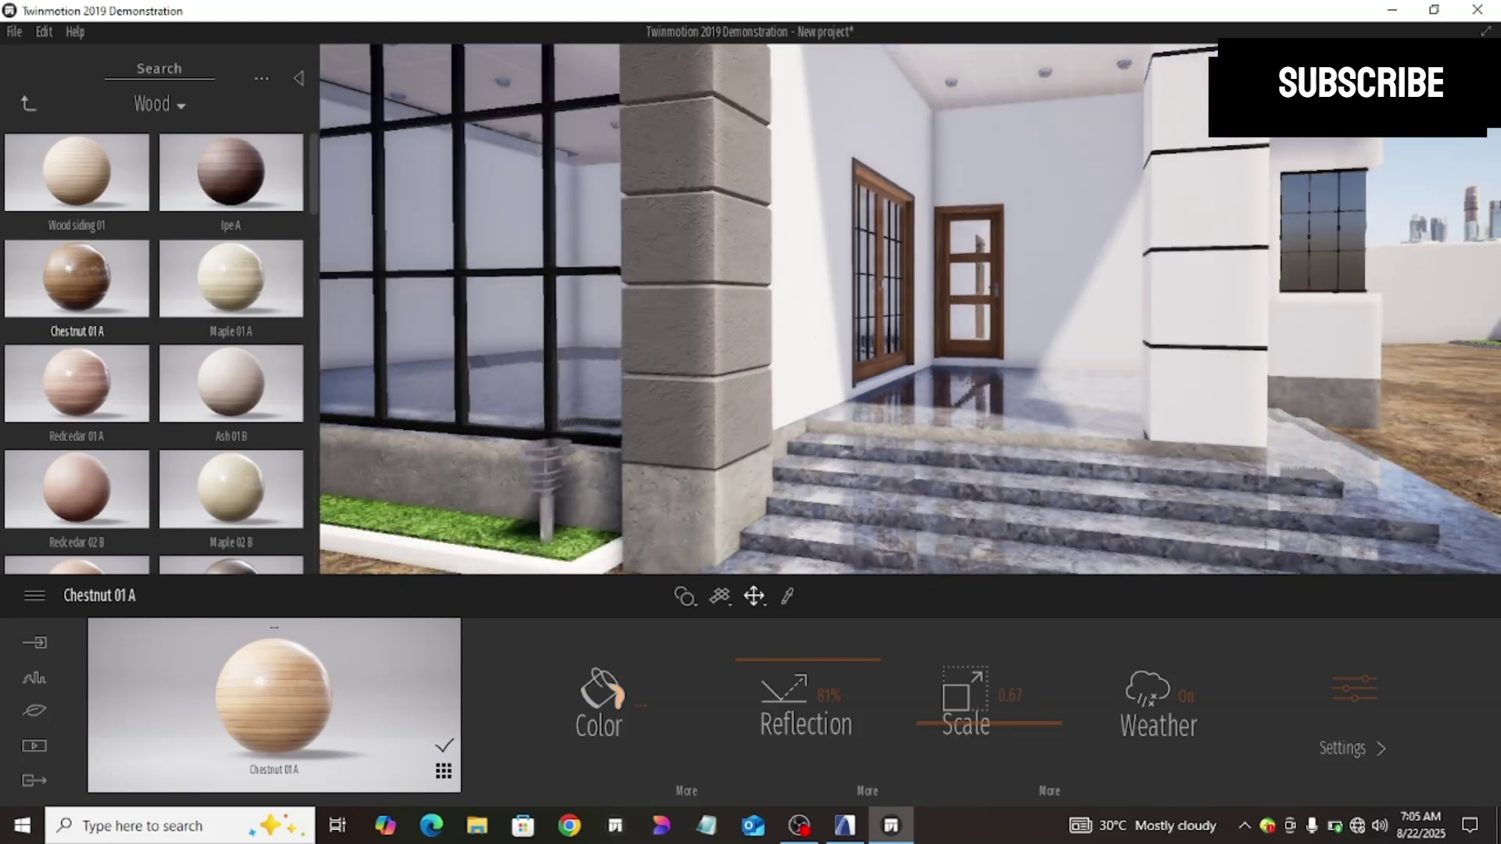
{"action": "middle_click_drag", "start_coordinate": [810, 331], "coordinate": [758, 157]}
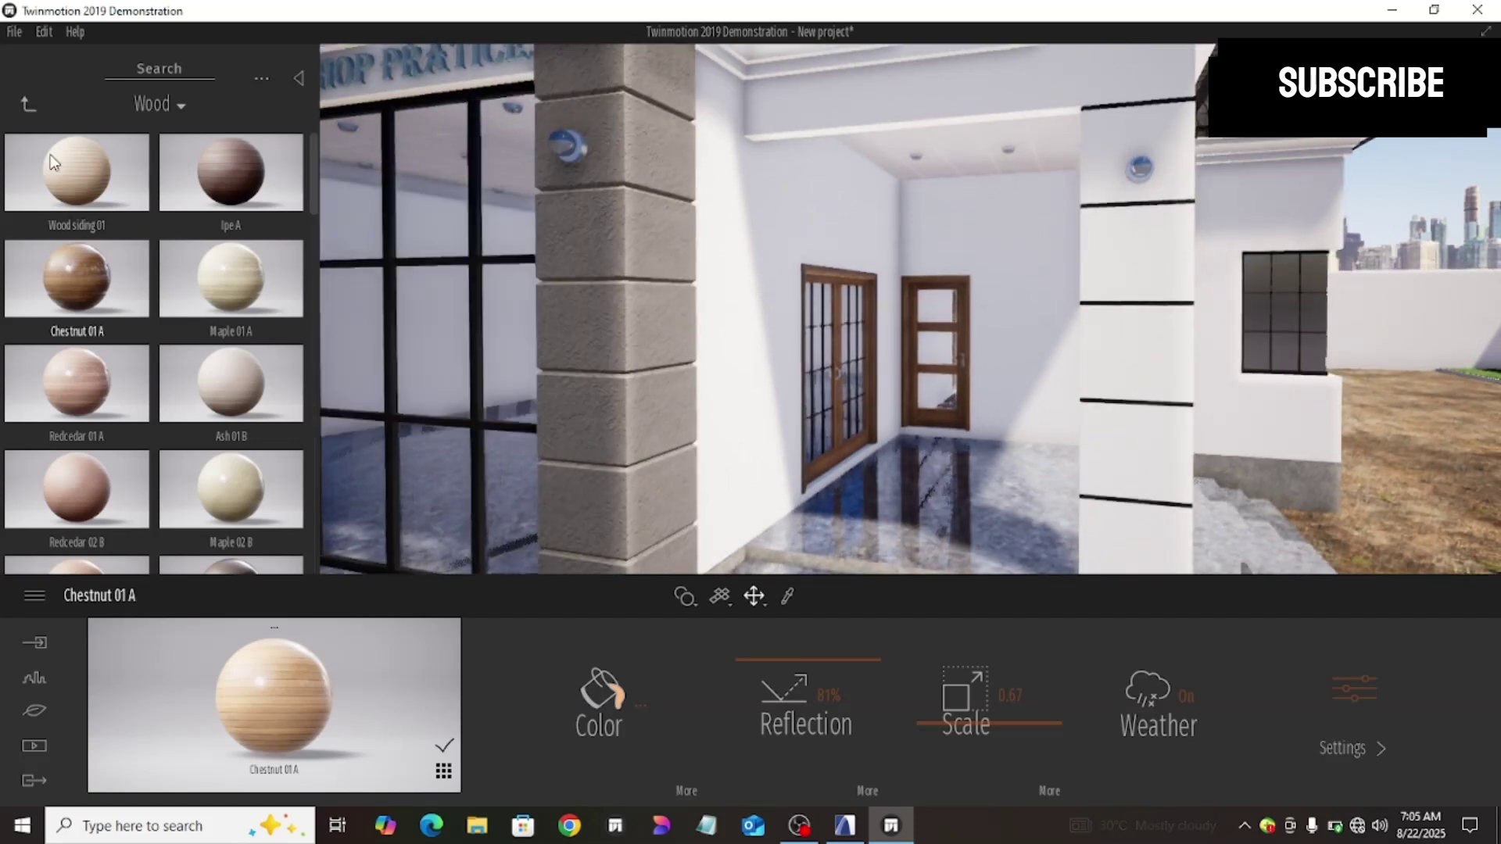
{"action": "left_click", "coordinate": [25, 101]}
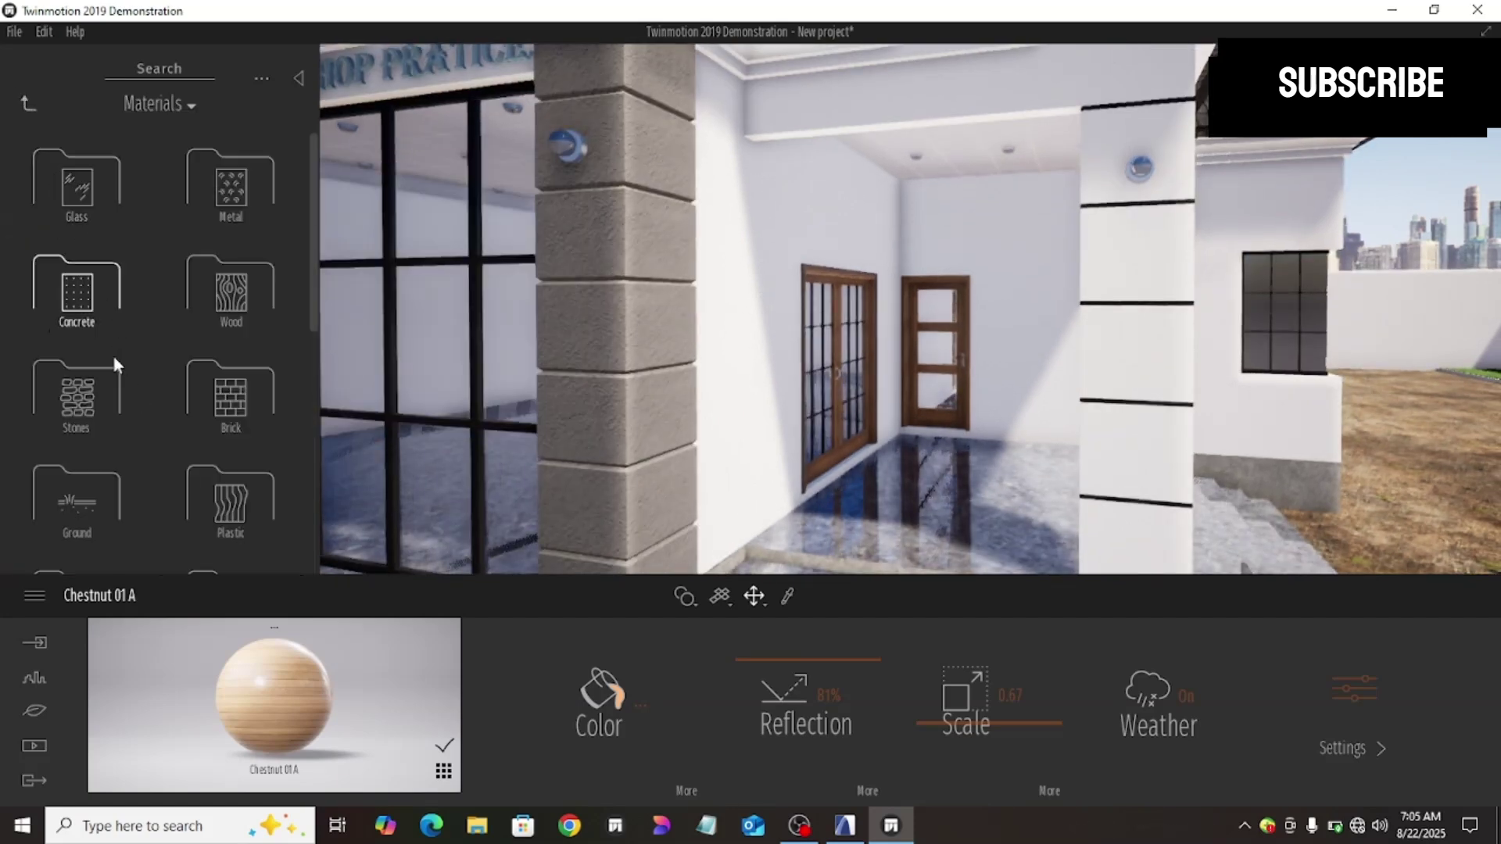
{"action": "left_click", "coordinate": [26, 103]}
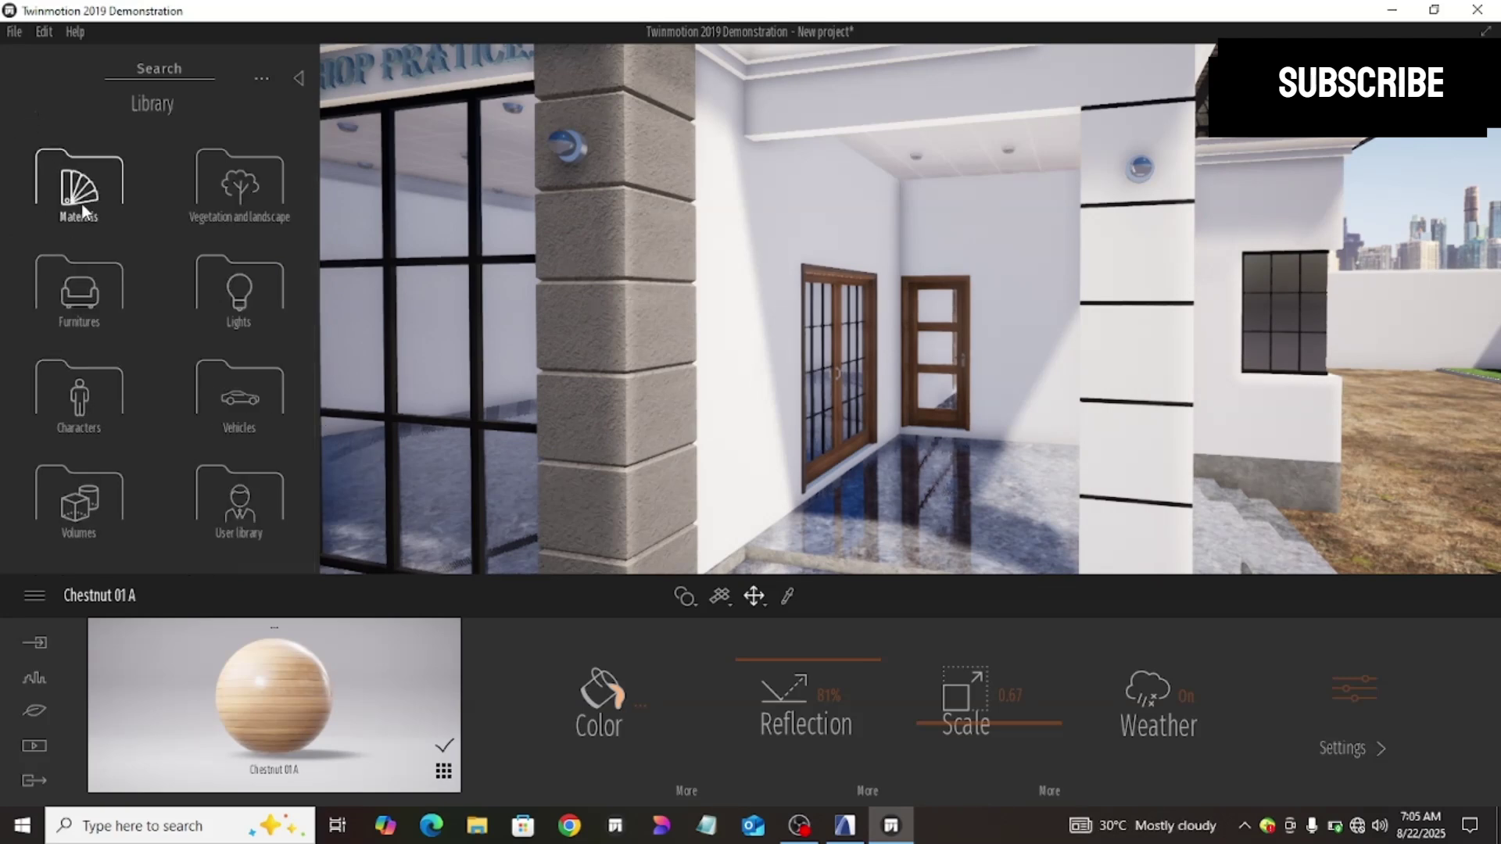
{"action": "left_click", "coordinate": [81, 208]}
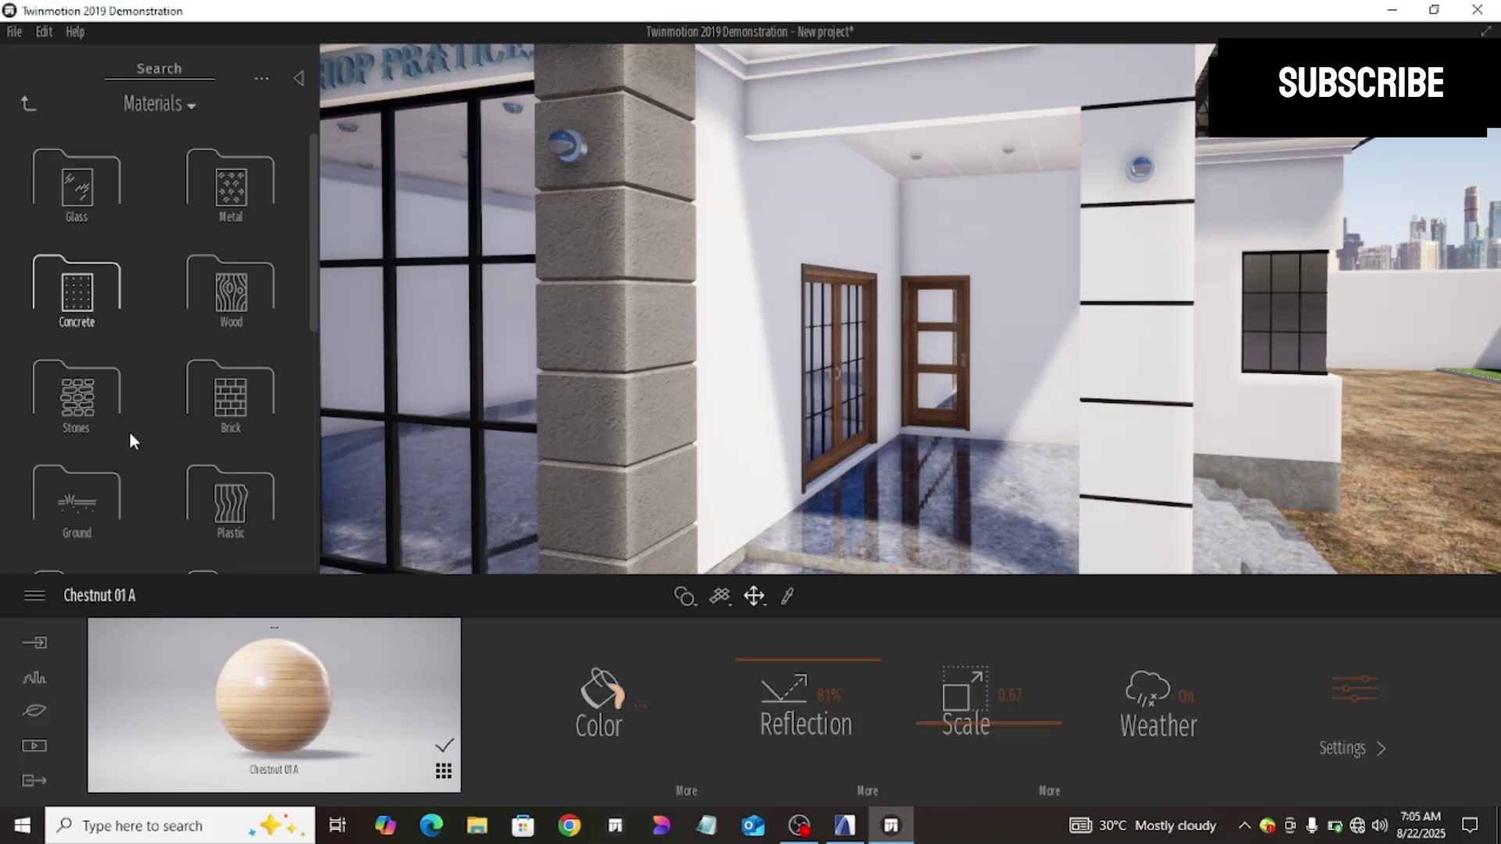
{"action": "scroll", "coordinate": [129, 443], "scroll_direction": "down", "scroll_amount": 3}
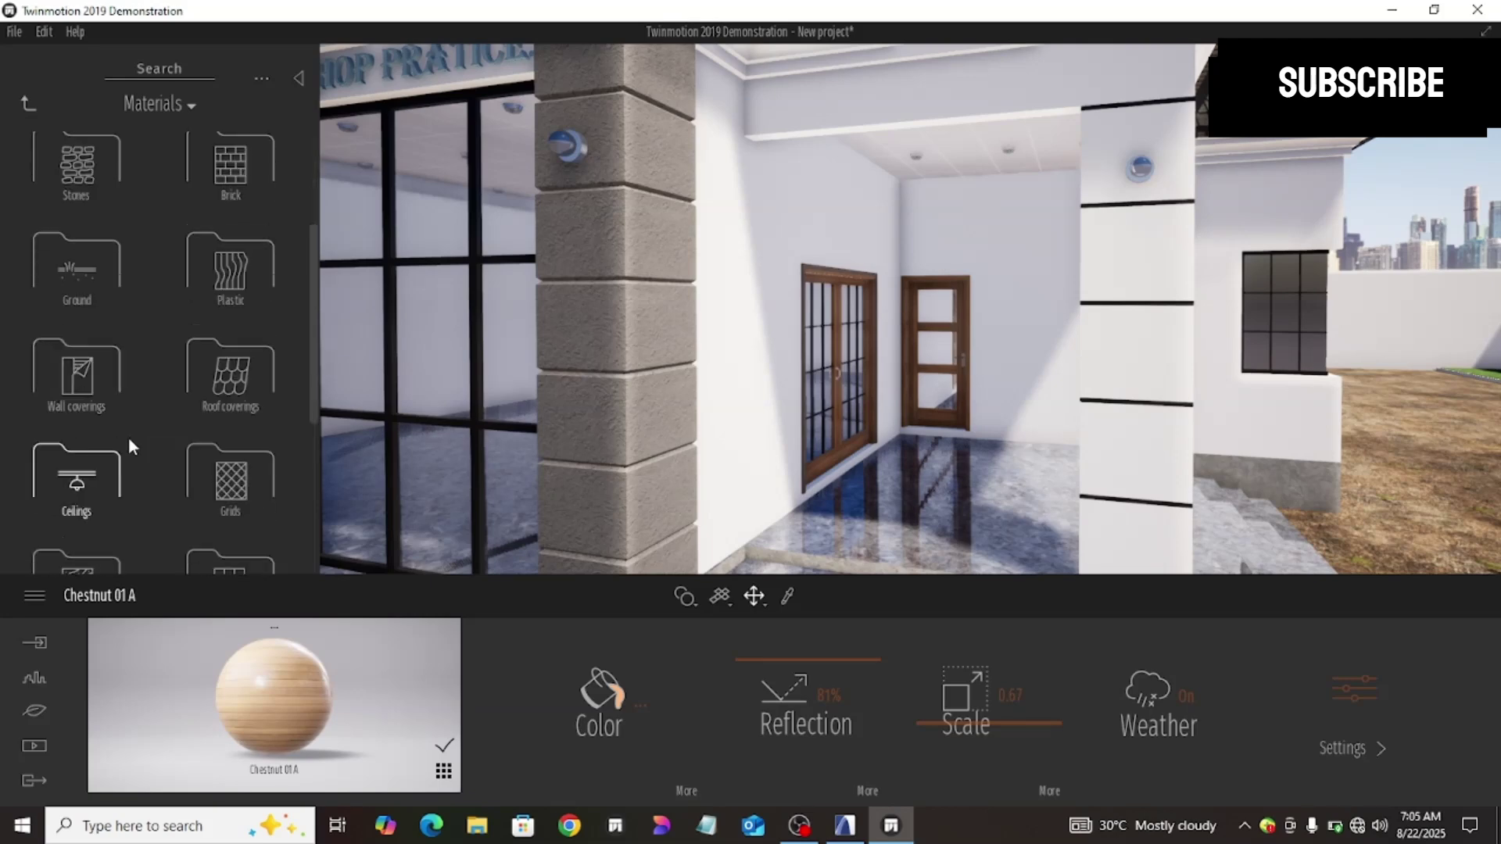
{"action": "scroll", "coordinate": [128, 438], "scroll_direction": "down", "scroll_amount": 5}
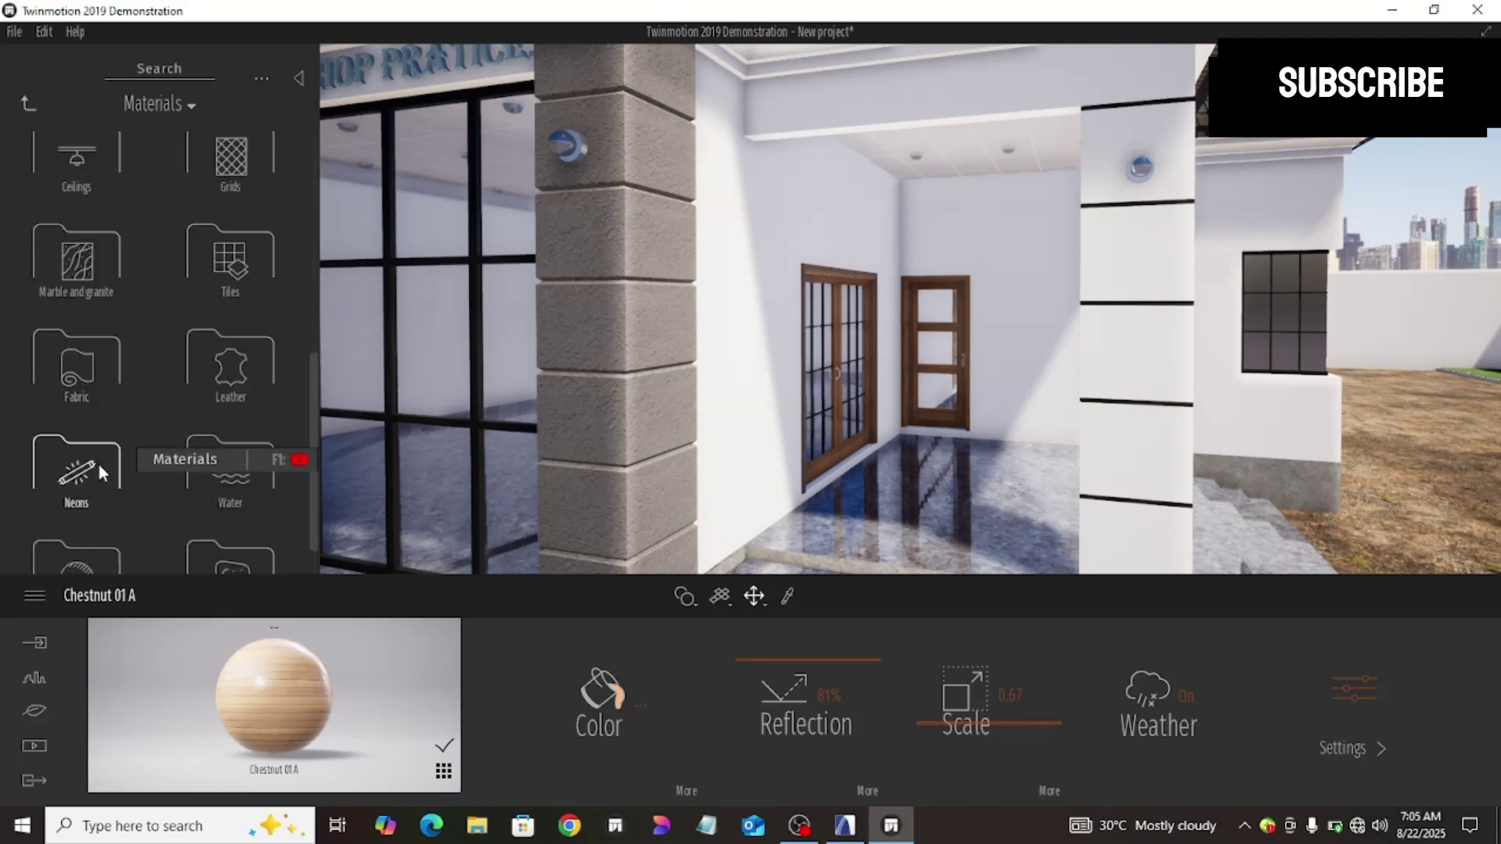
{"action": "left_click", "coordinate": [83, 462]}
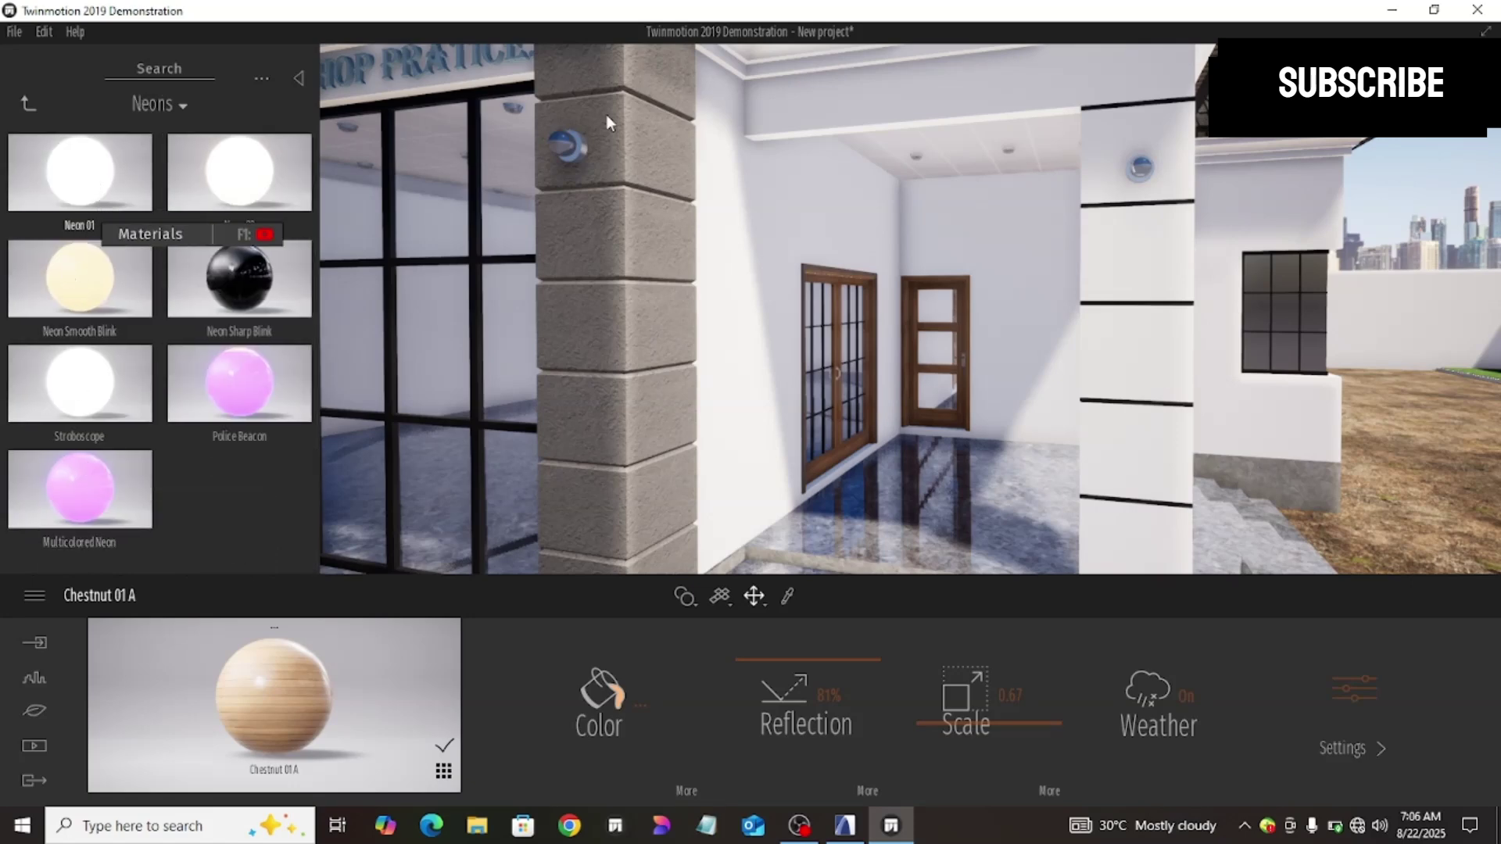
{"action": "left_click_drag", "start_coordinate": [610, 114], "coordinate": [558, 153]}
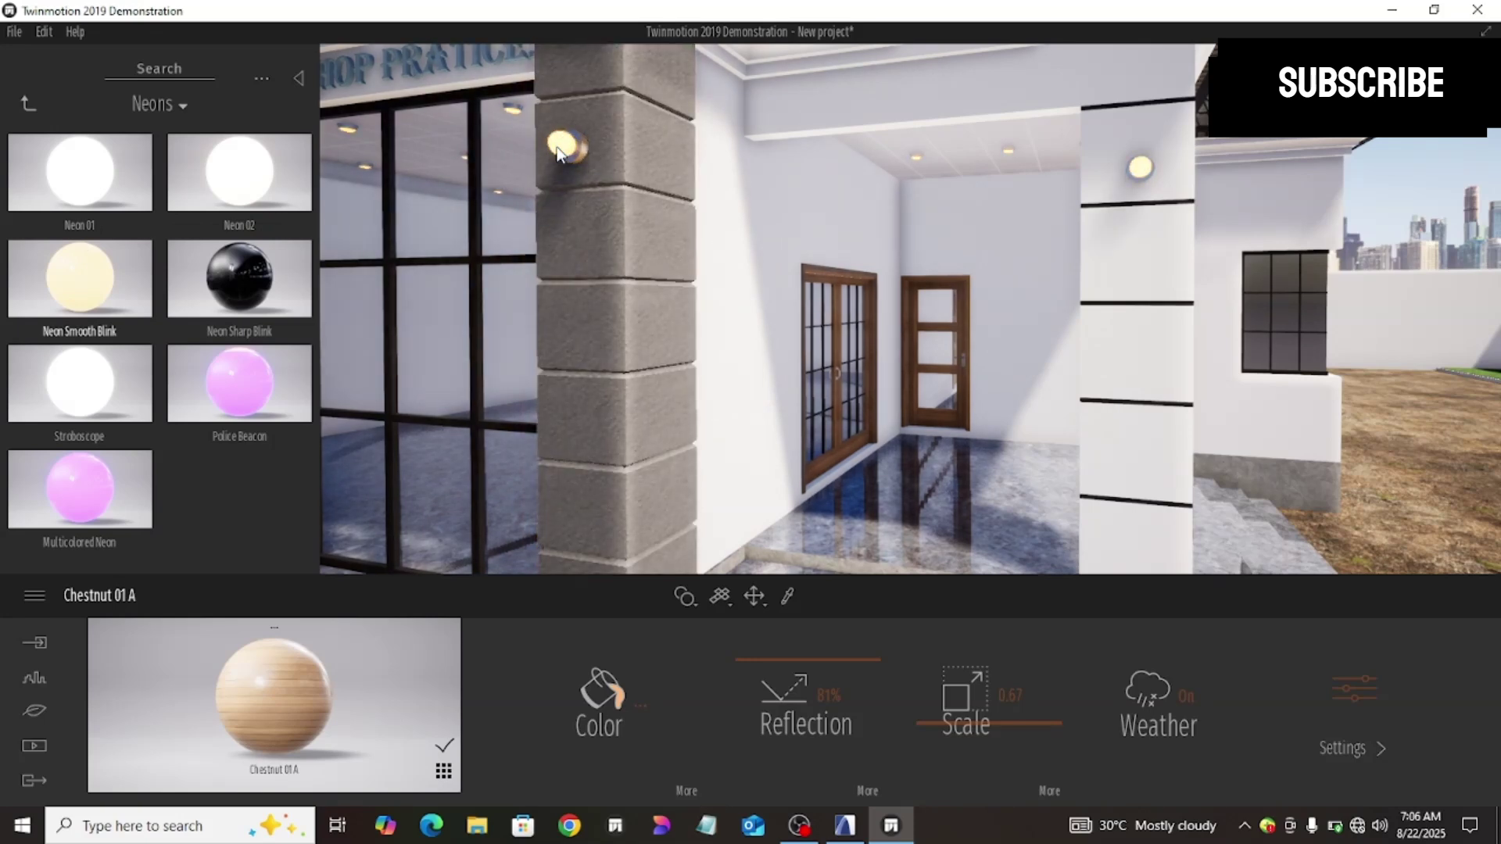
{"action": "left_click", "coordinate": [558, 153]}
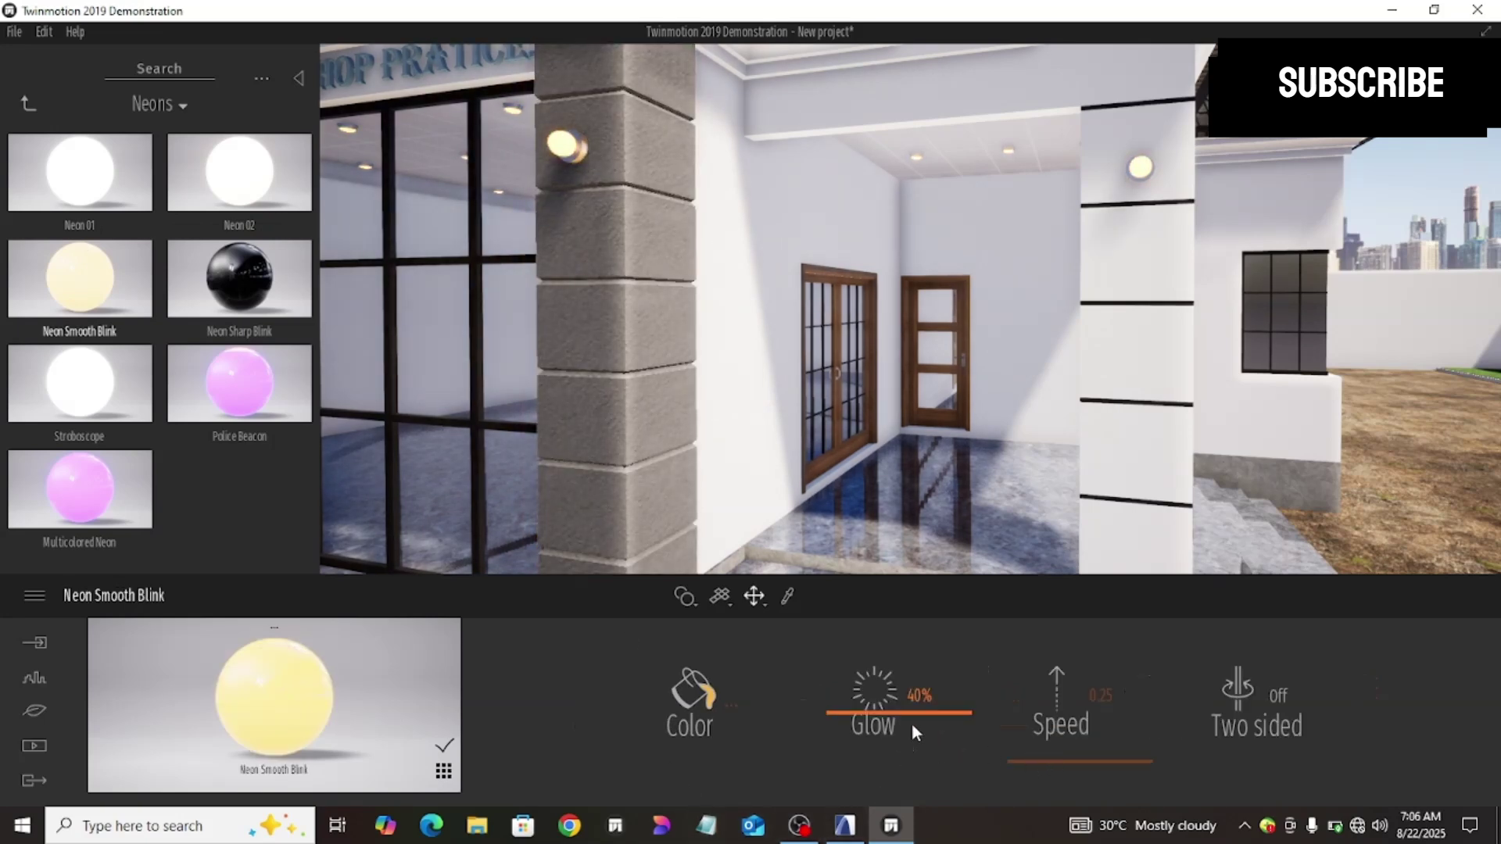
Step: Set the wall lamps' neon material to speed 0.00, glow 100% and two sided, and change its color to light green A4FFAC
{"action": "left_click_drag", "start_coordinate": [1039, 757], "coordinate": [1034, 843]}
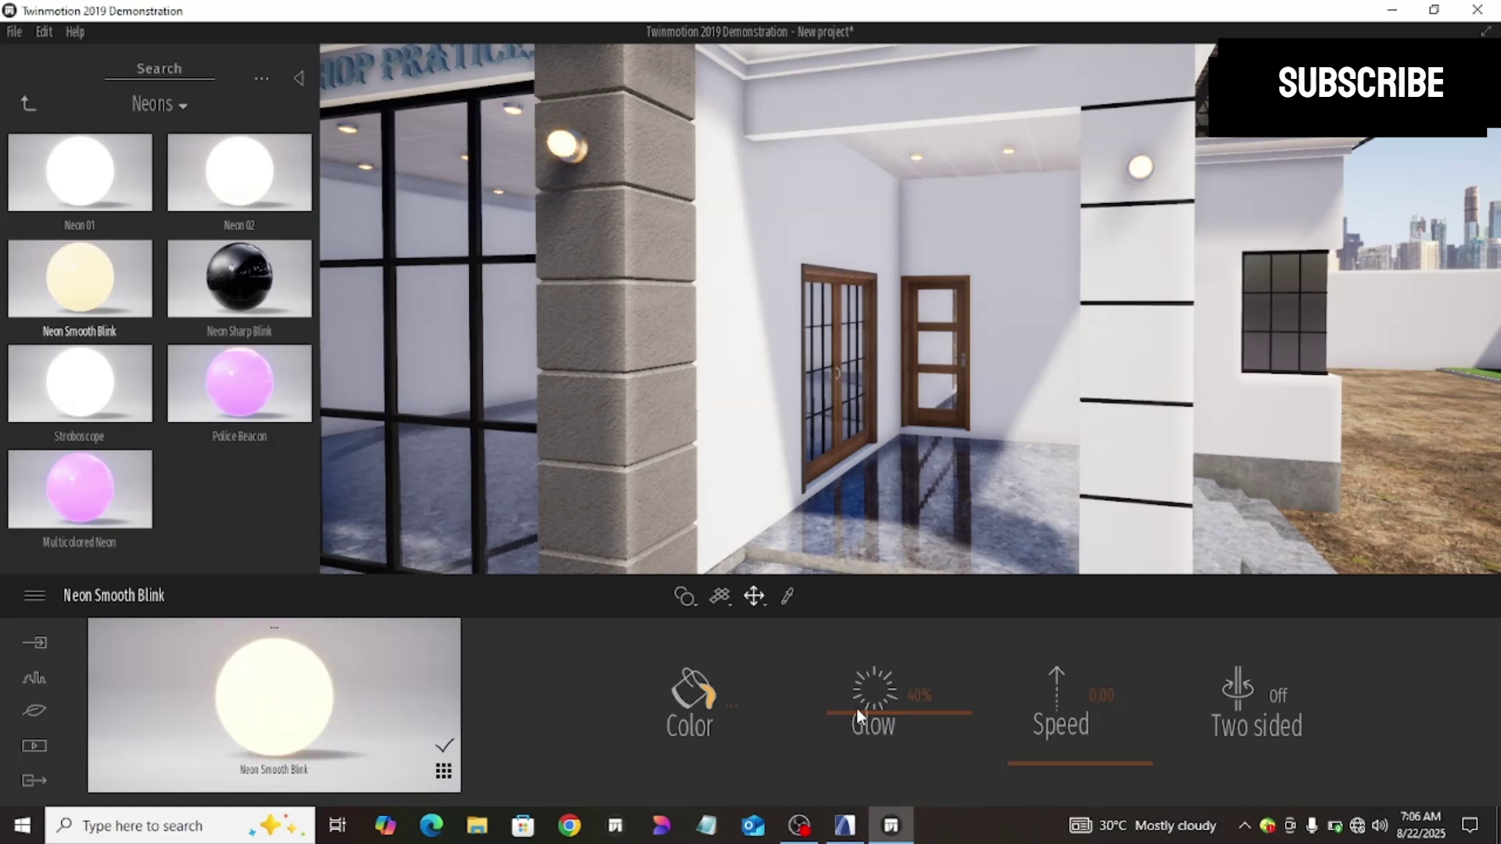
{"action": "left_click_drag", "start_coordinate": [844, 707], "coordinate": [844, 609]}
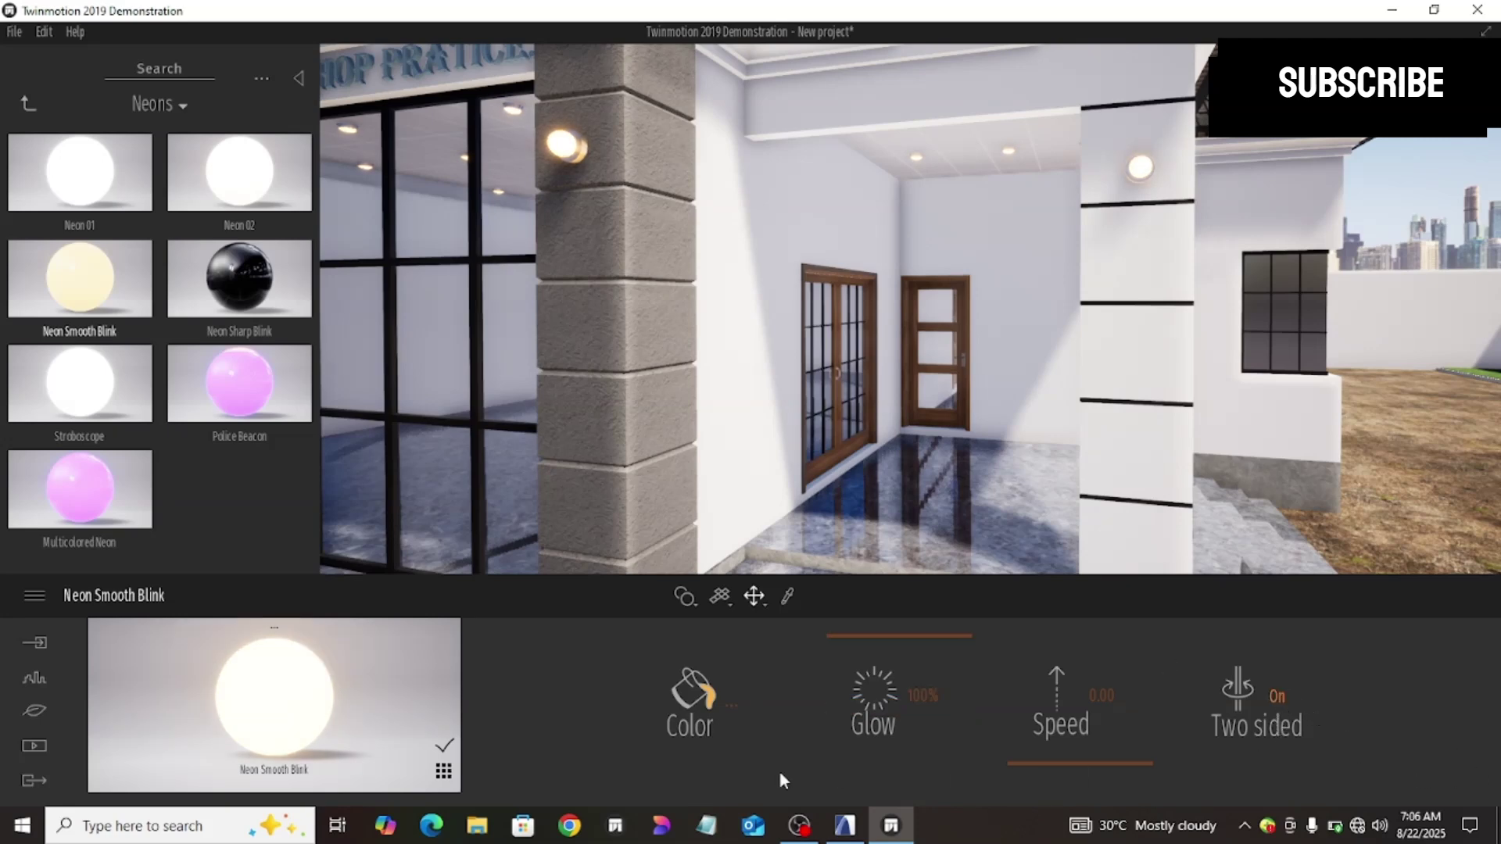
{"action": "left_click", "coordinate": [673, 704]}
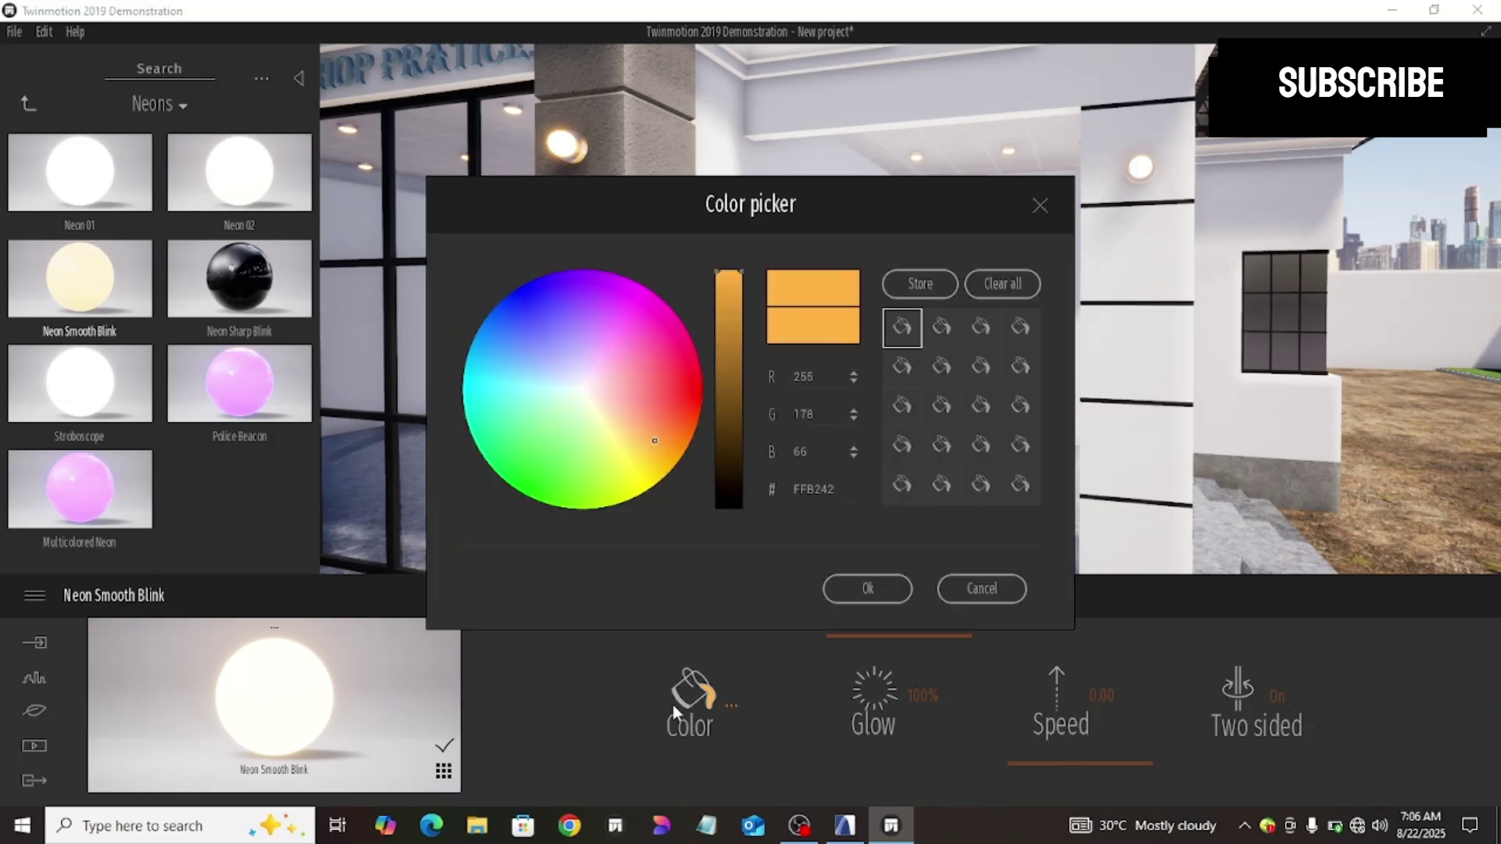
{"action": "left_click", "coordinate": [615, 440]}
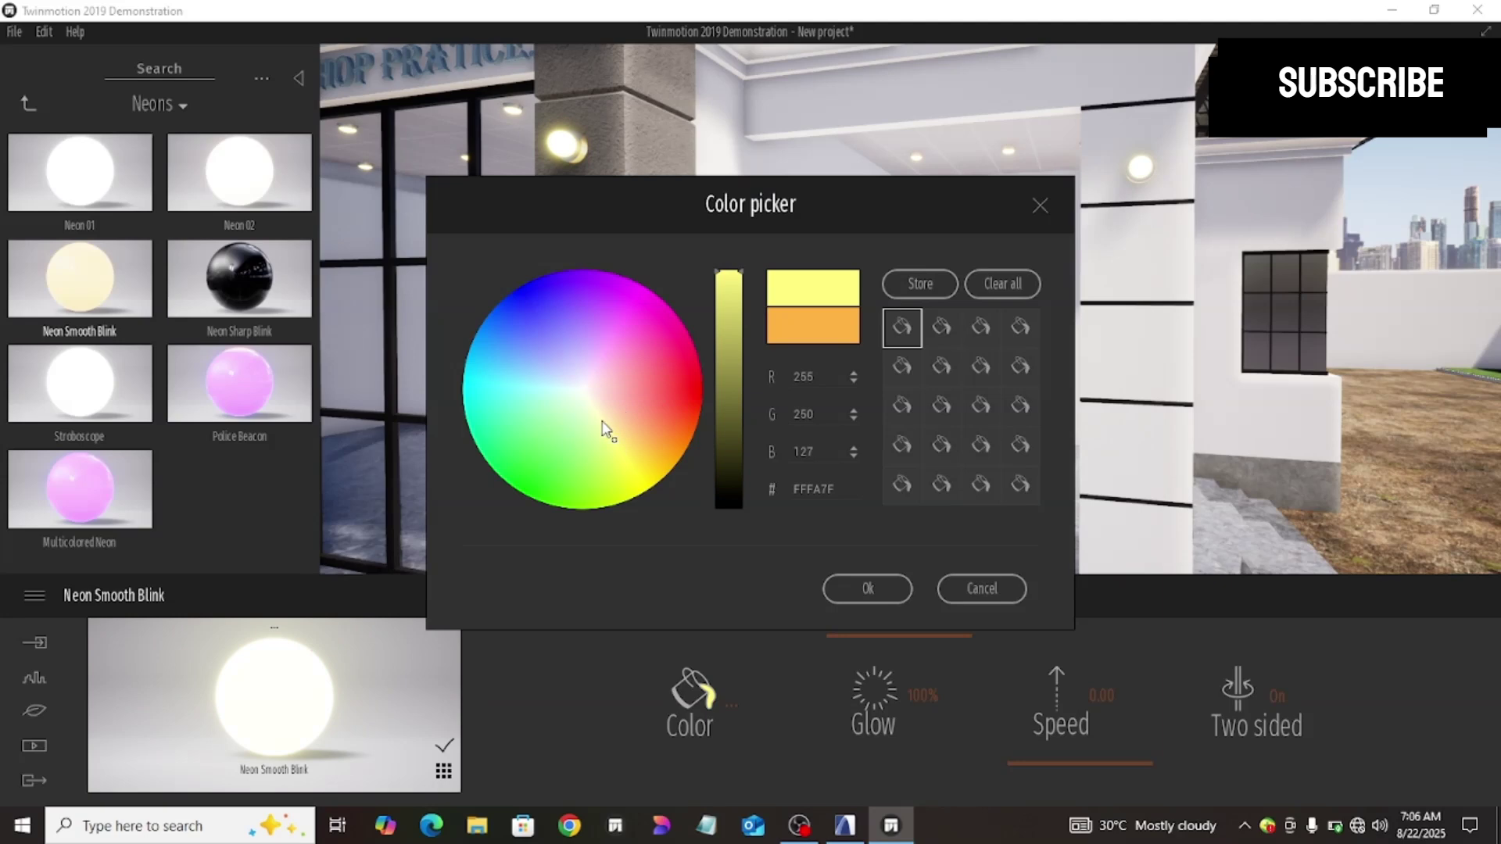
{"action": "left_click", "coordinate": [558, 426]}
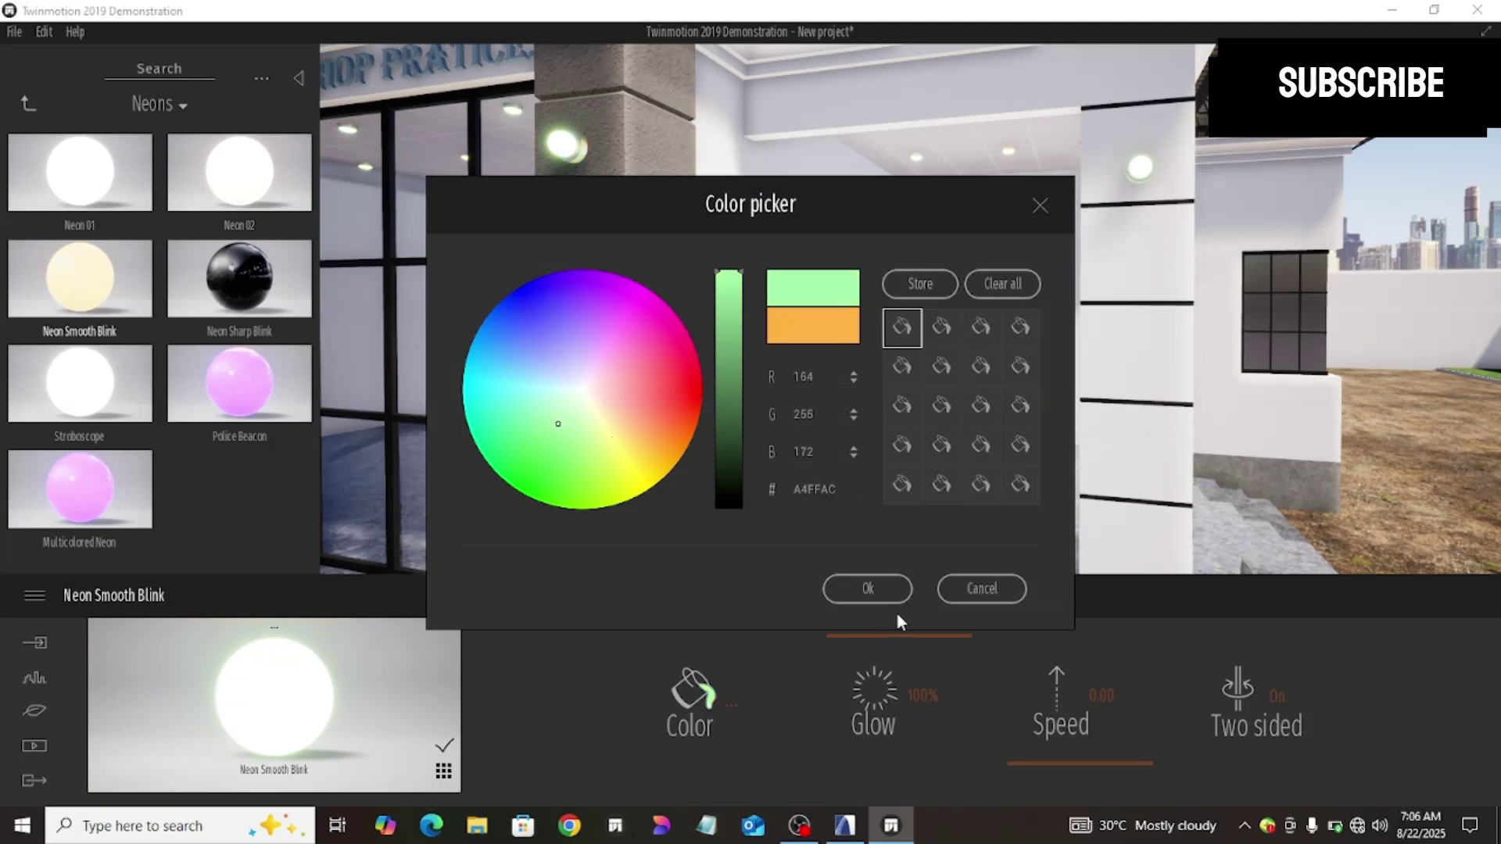
{"action": "left_click", "coordinate": [868, 590]}
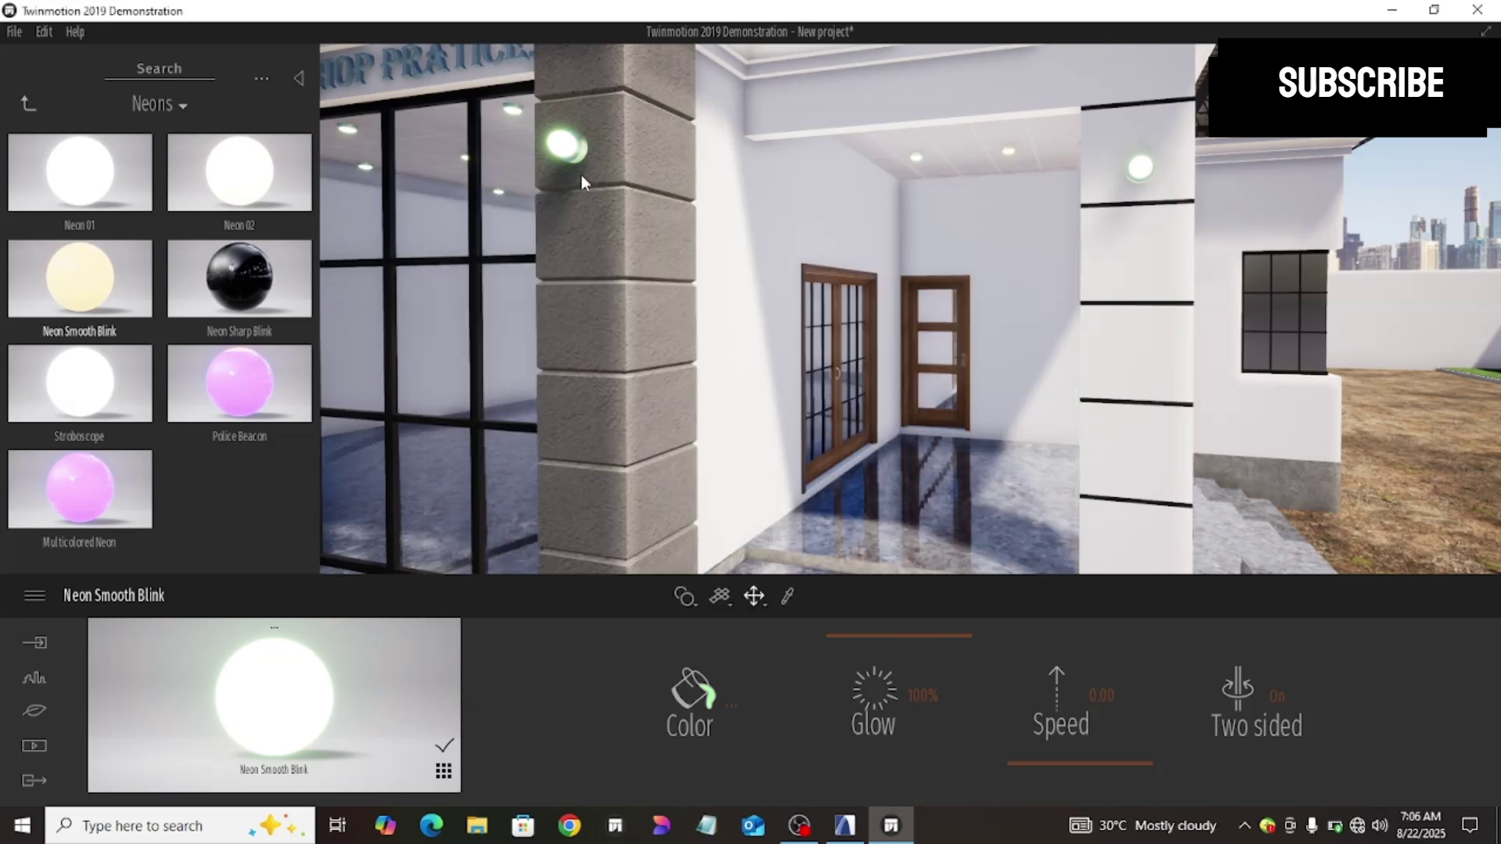
Step: Apply the Slightly worn bronze metal material to the casing of the round wall lamp on the entrance column
{"action": "scroll", "coordinate": [576, 177], "scroll_direction": "up", "scroll_amount": 3}
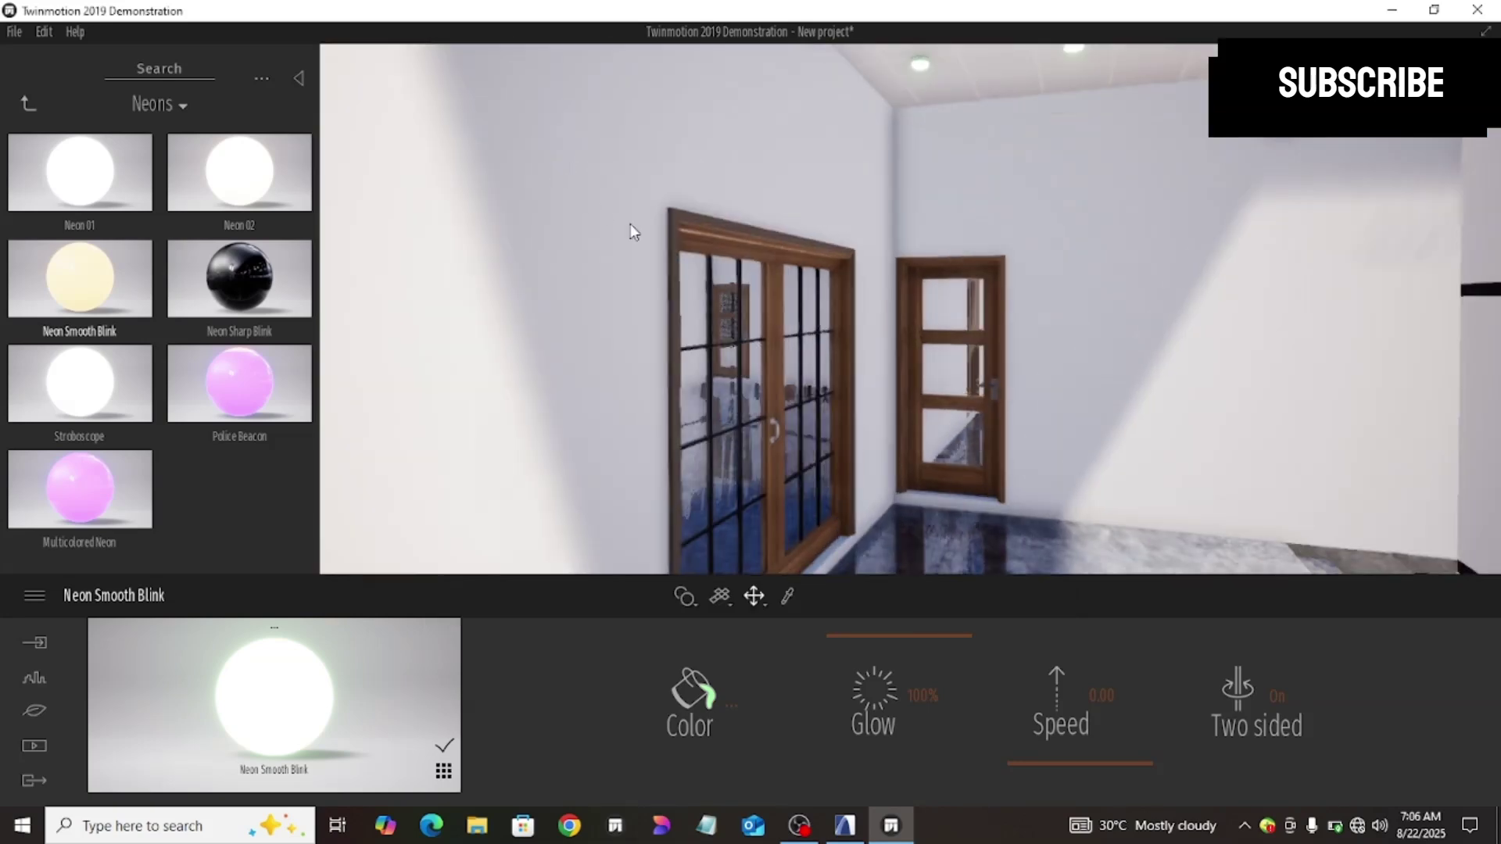
{"action": "scroll", "coordinate": [610, 211], "scroll_direction": "down", "scroll_amount": 5}
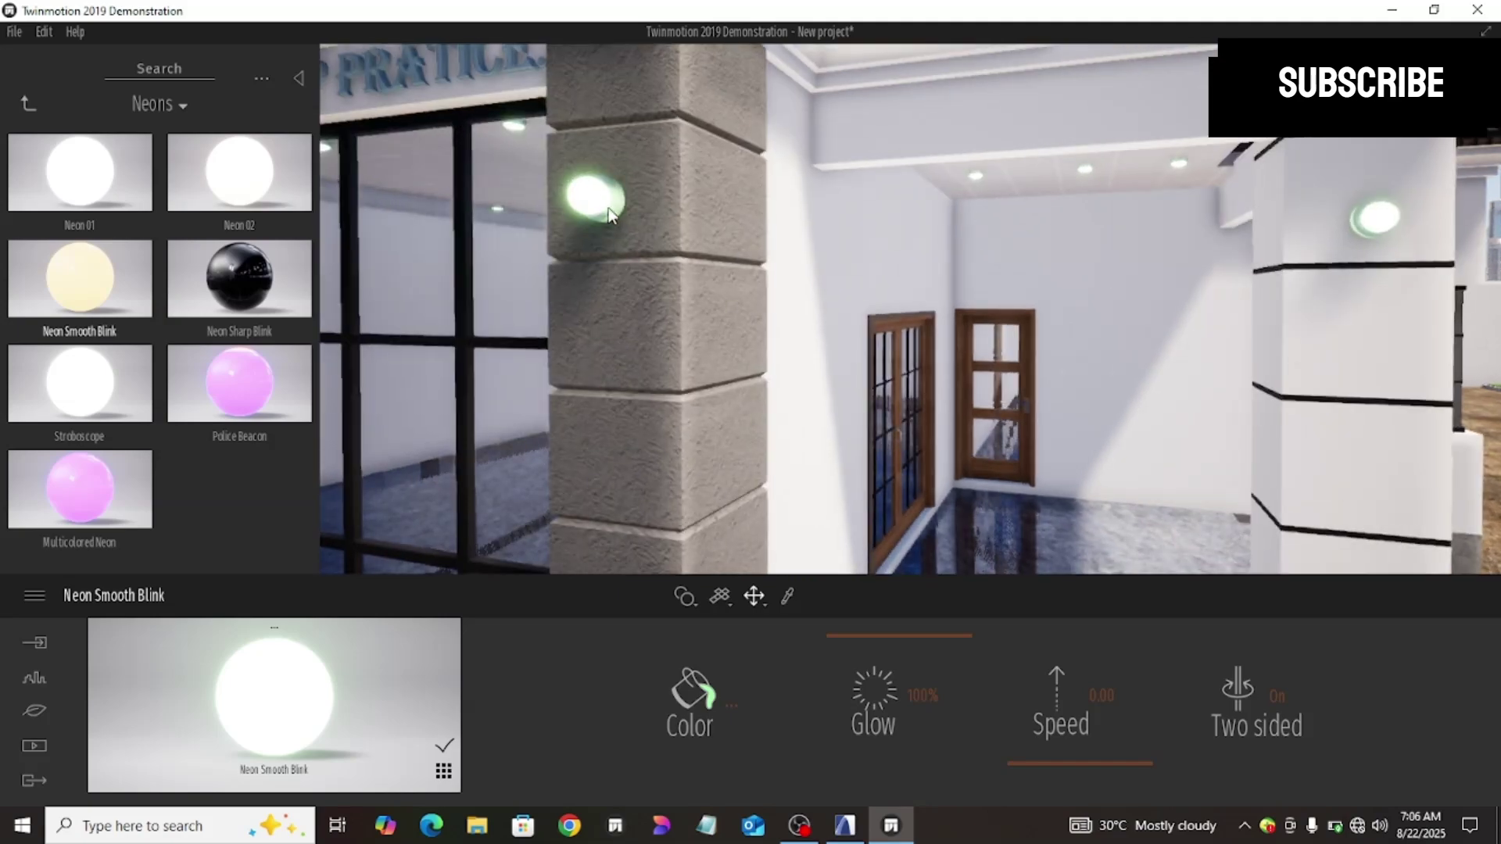
{"action": "scroll", "coordinate": [609, 213], "scroll_direction": "up", "scroll_amount": 5}
{"action": "scroll", "coordinate": [819, 255], "scroll_direction": "down", "scroll_amount": 5}
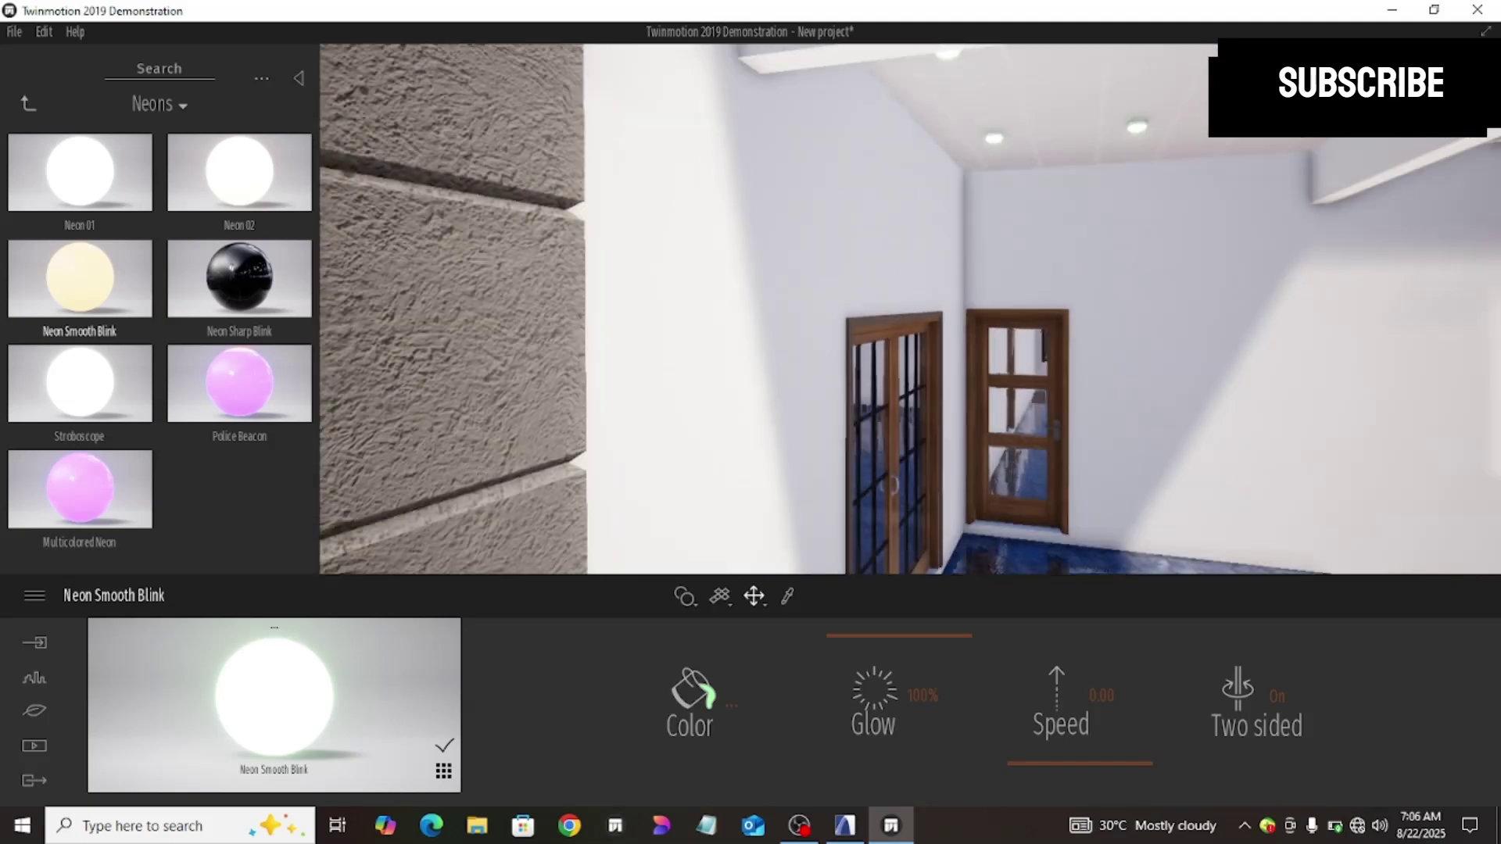
{"action": "middle_click_drag", "start_coordinate": [819, 255], "coordinate": [944, 309]}
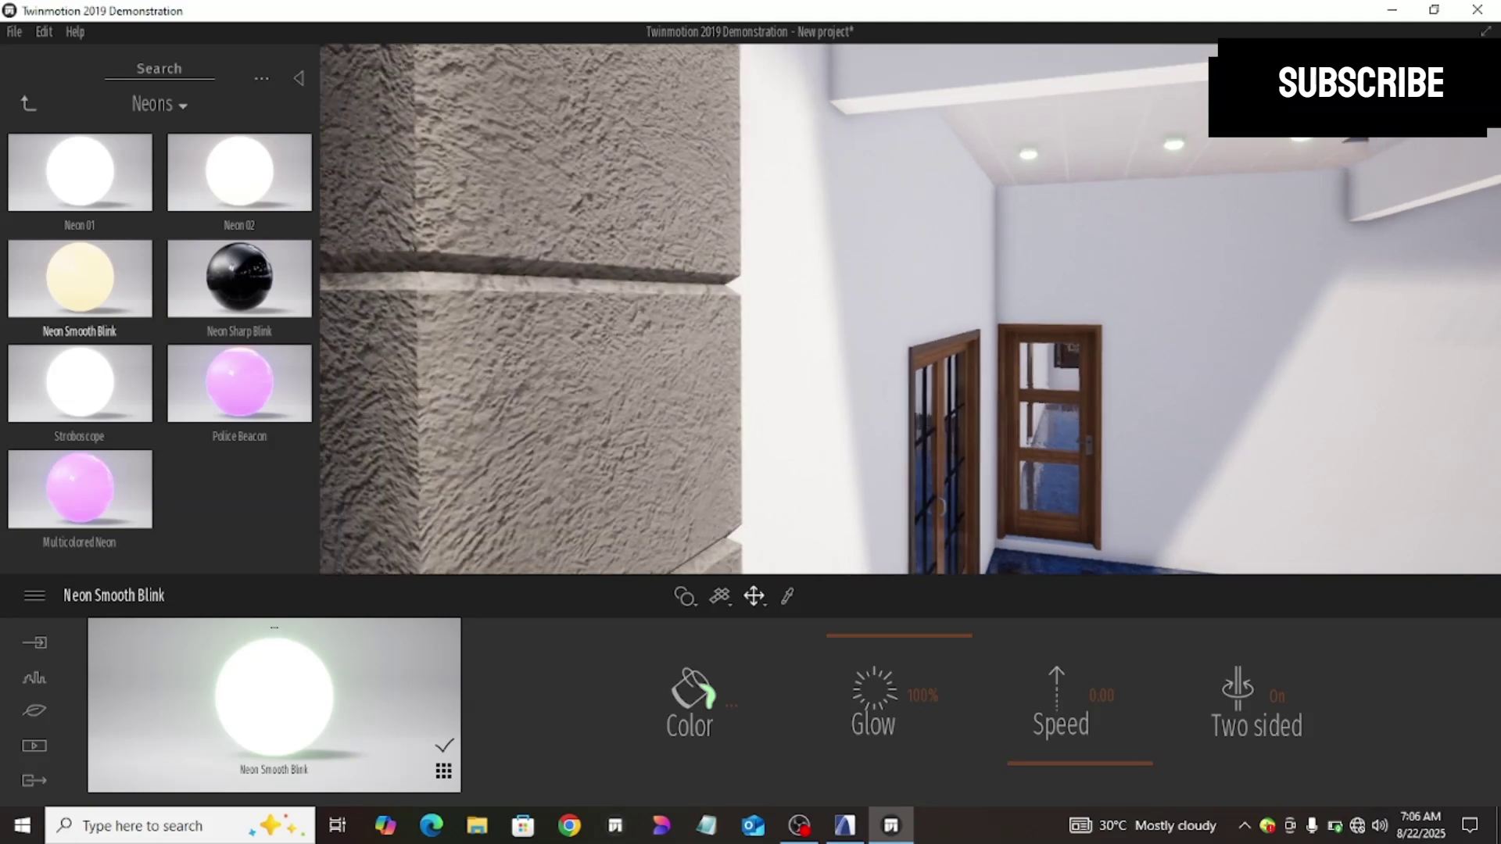
{"action": "scroll", "coordinate": [715, 280], "scroll_direction": "down", "scroll_amount": 5}
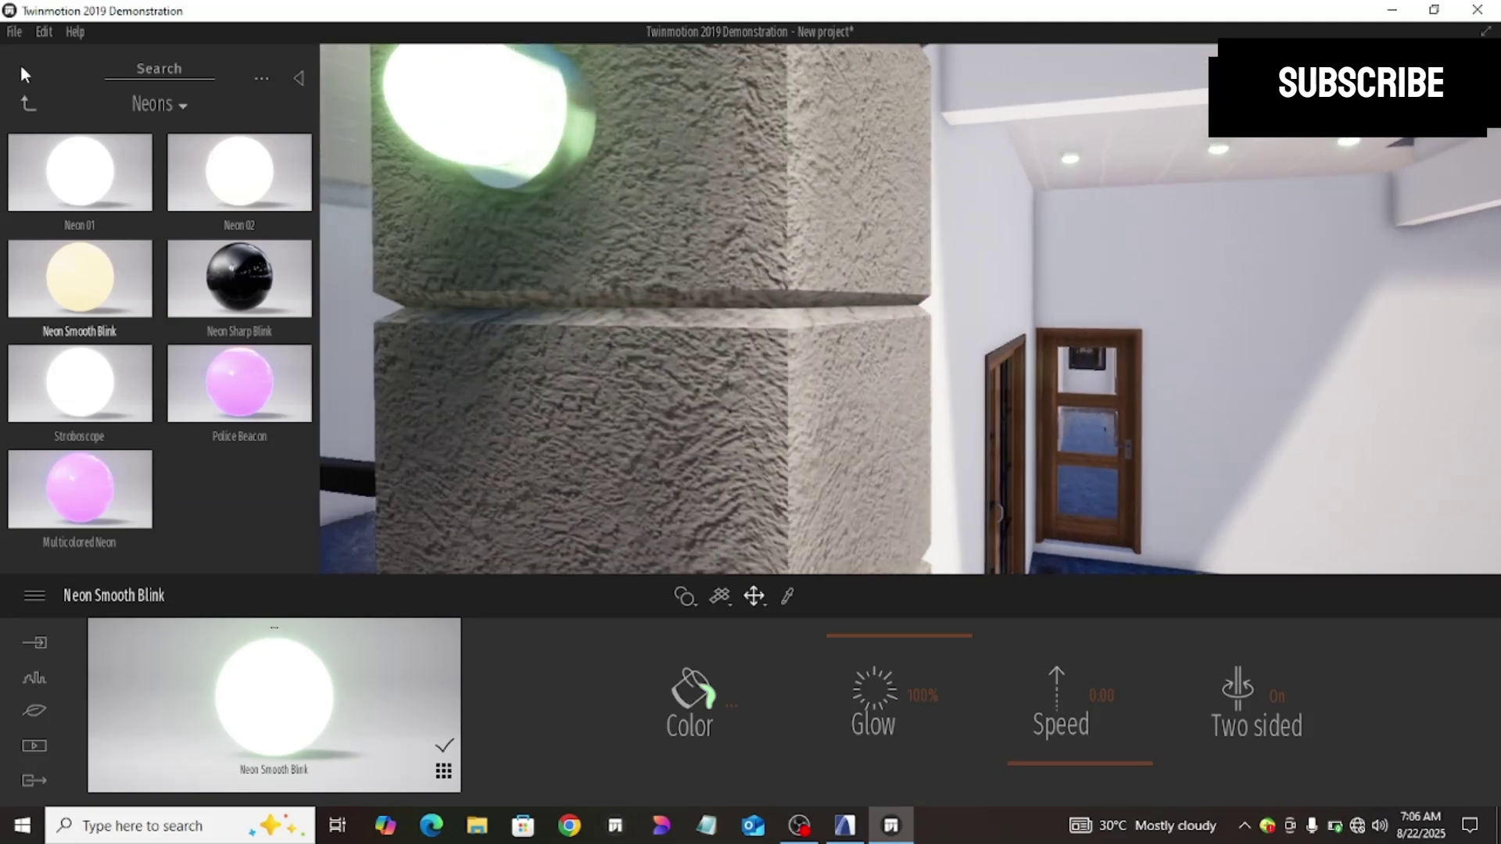
{"action": "left_click", "coordinate": [30, 105]}
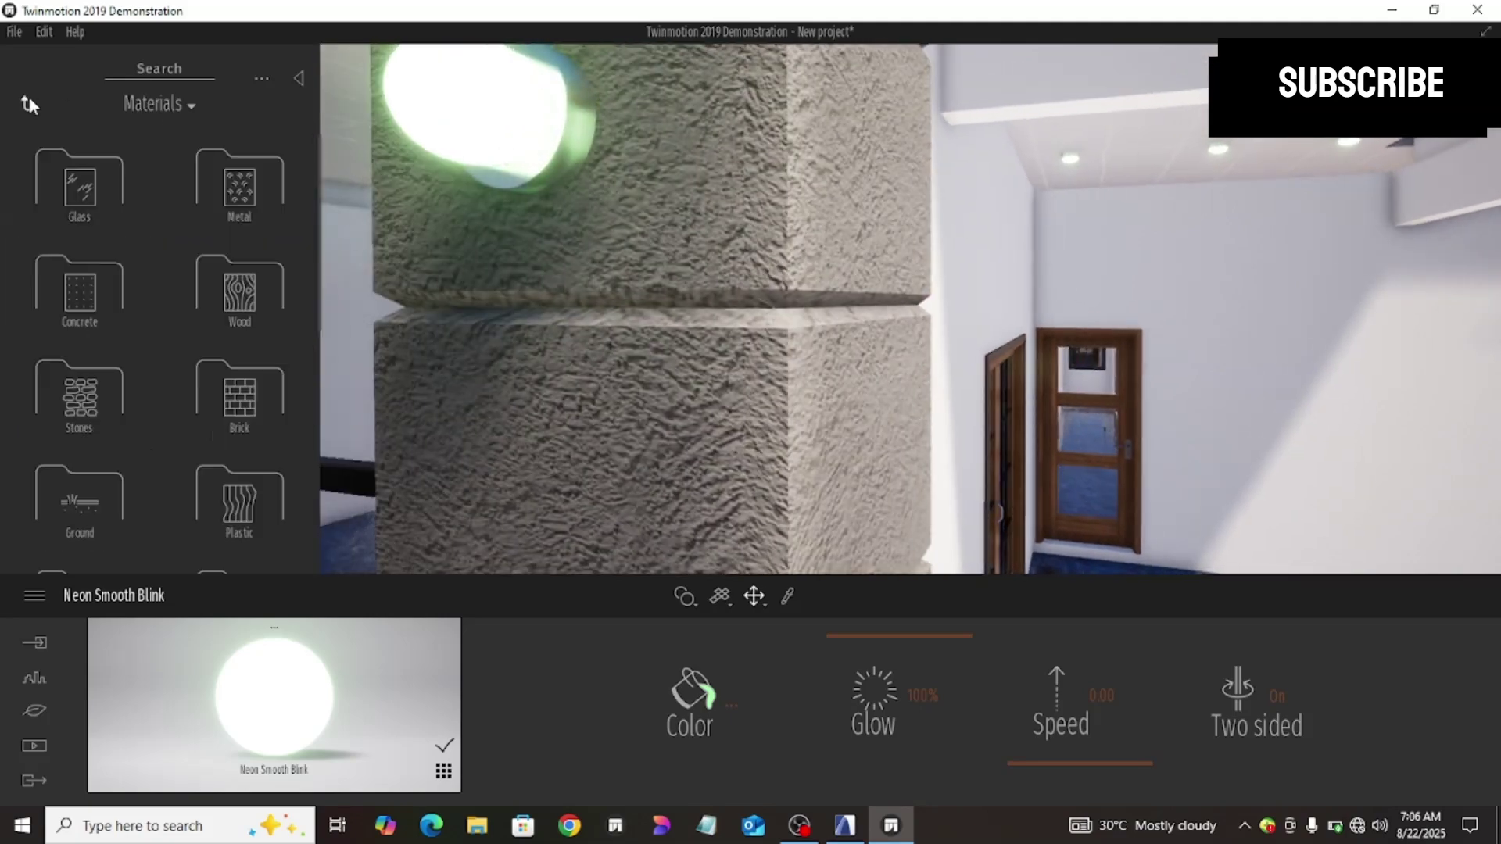
{"action": "left_click", "coordinate": [248, 205]}
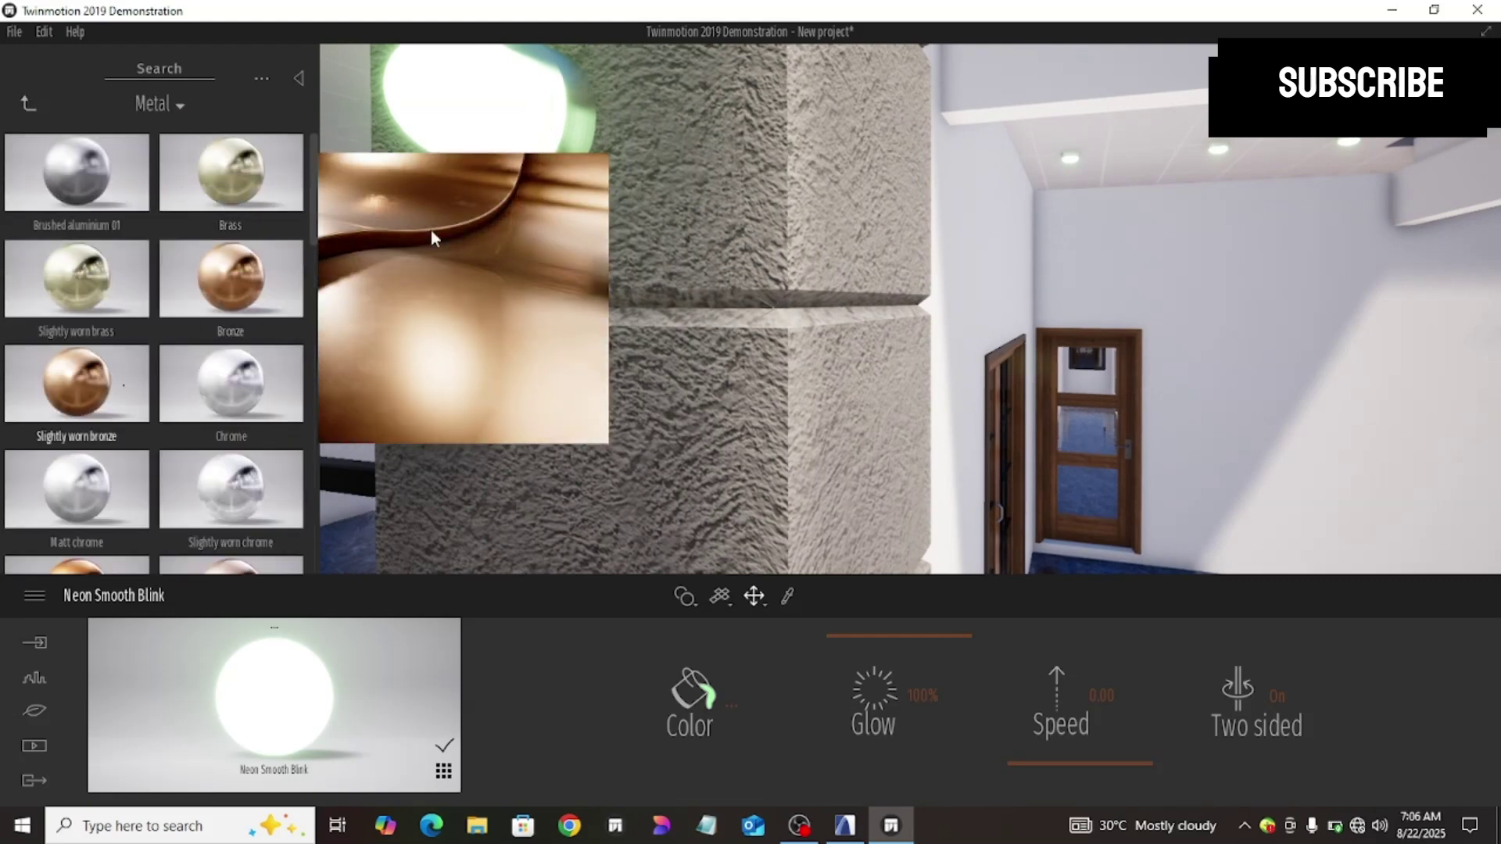
{"action": "left_click_drag", "start_coordinate": [230, 278], "coordinate": [583, 126]}
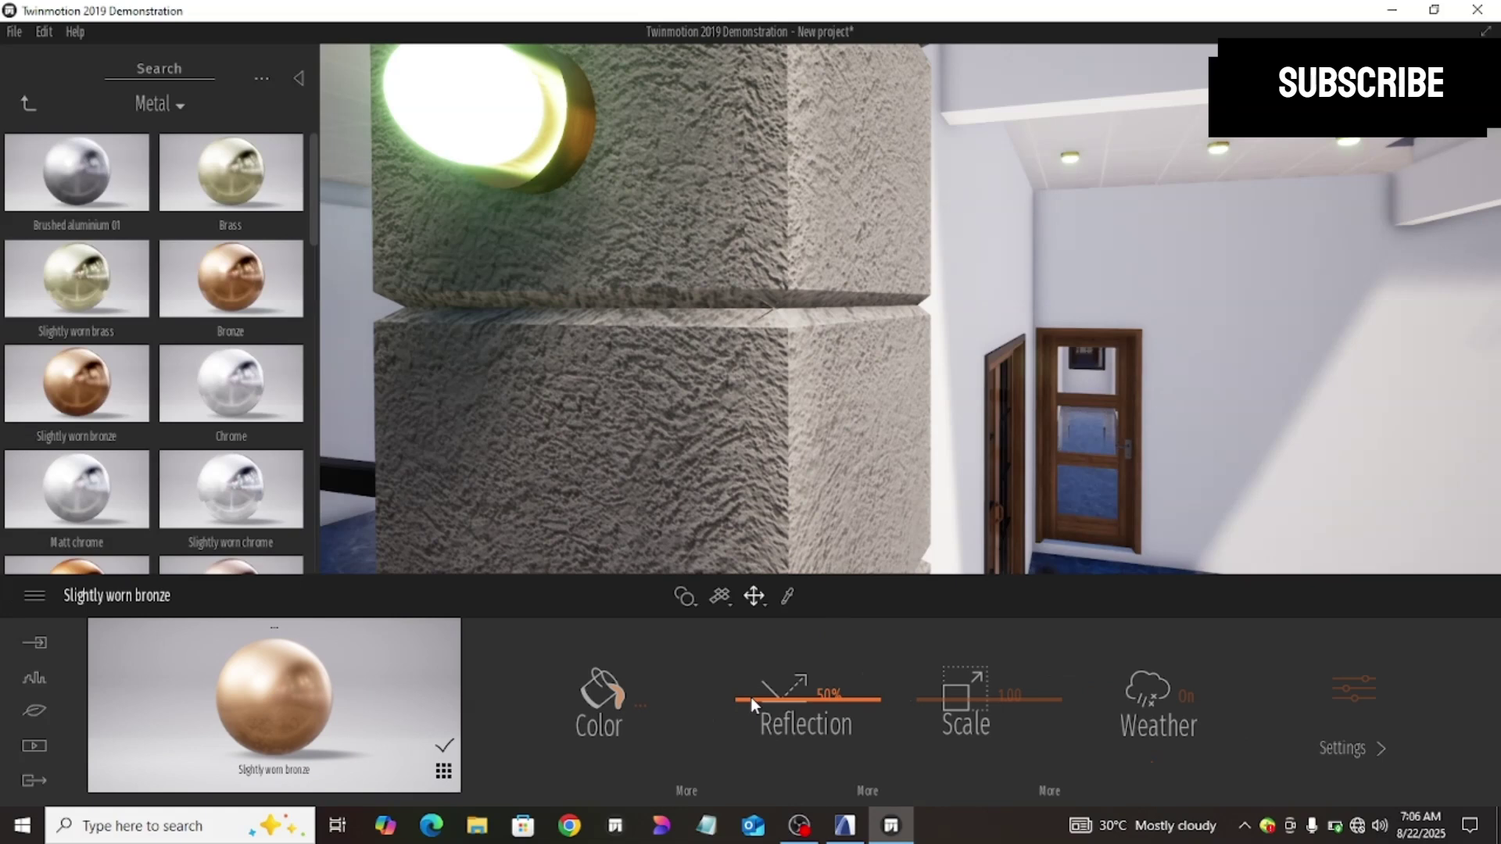
Step: Set the reflection of the lamp casing's bronze material to 71%
{"action": "left_click_drag", "start_coordinate": [751, 697], "coordinate": [750, 746]}
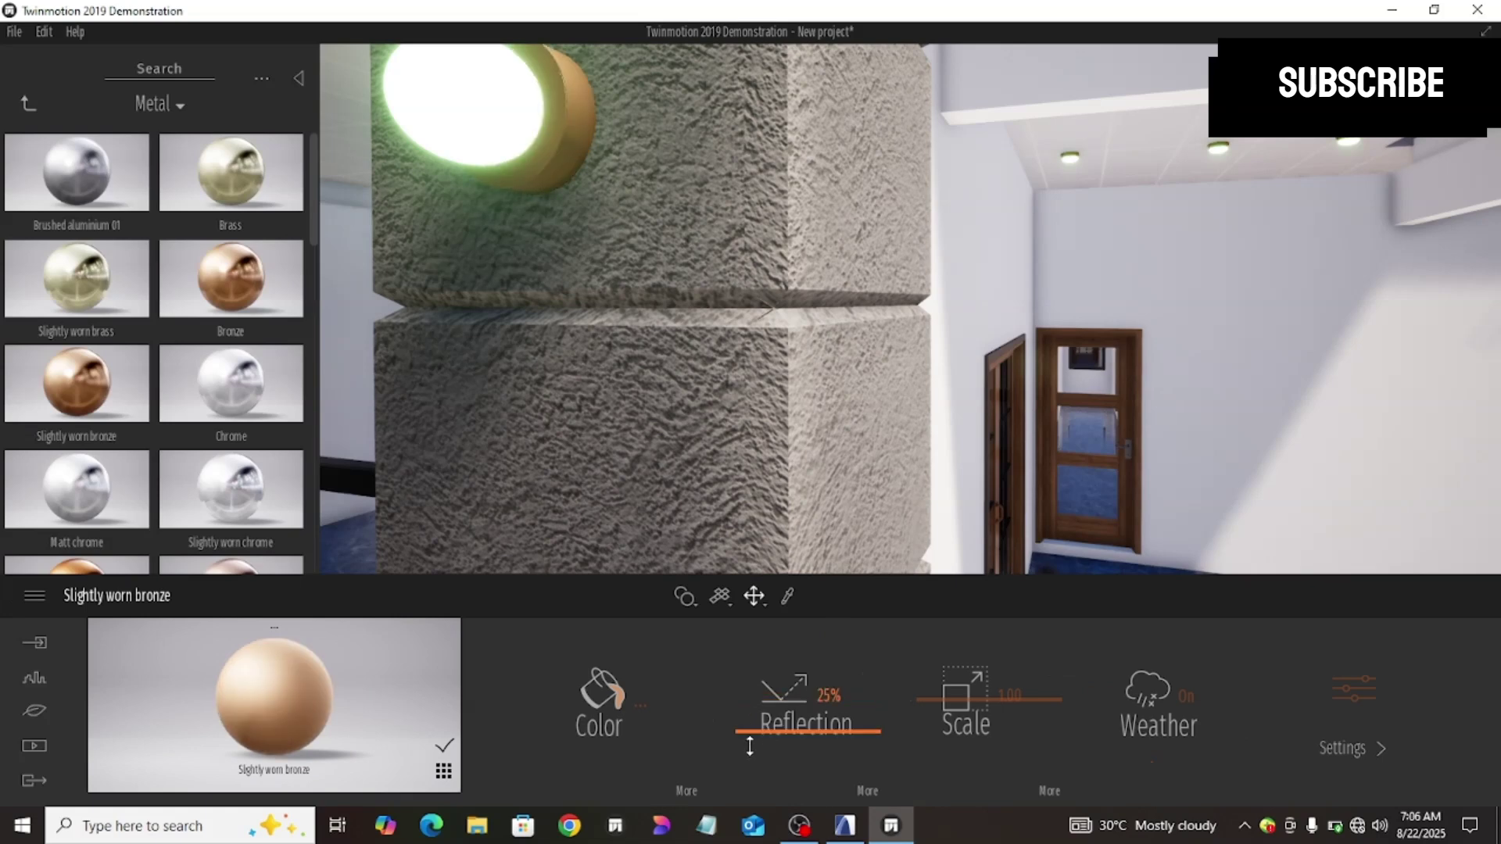
{"action": "left_click_drag", "start_coordinate": [752, 672], "coordinate": [751, 673]}
{"action": "scroll", "coordinate": [869, 485], "scroll_direction": "down", "scroll_amount": 5}
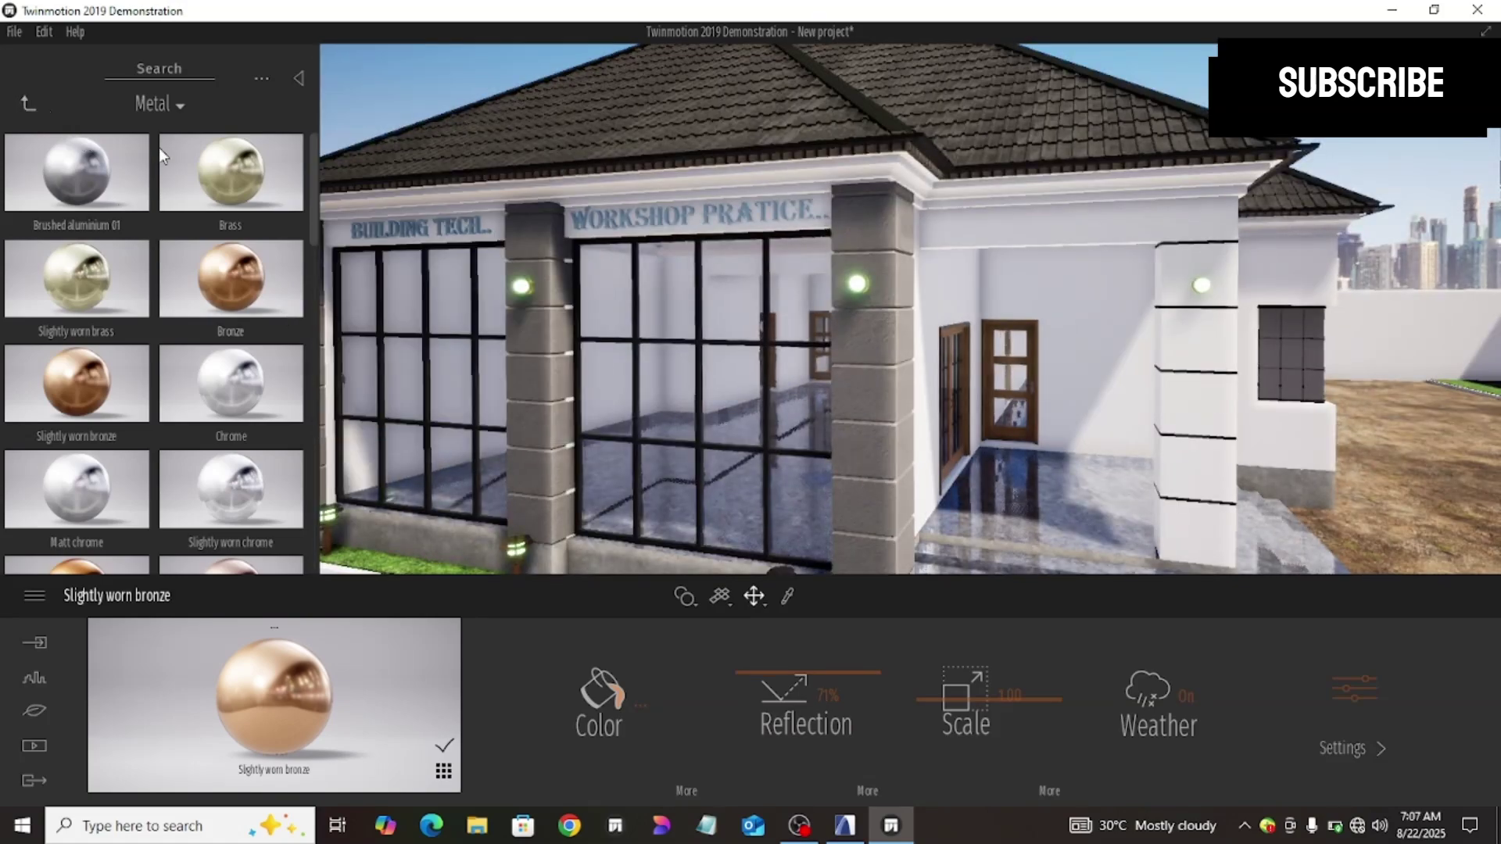
Step: Try the 3D wall 01 plastic material on the WORKSHOP PRATICE sign lettering and undo it
{"action": "left_click", "coordinate": [30, 103]}
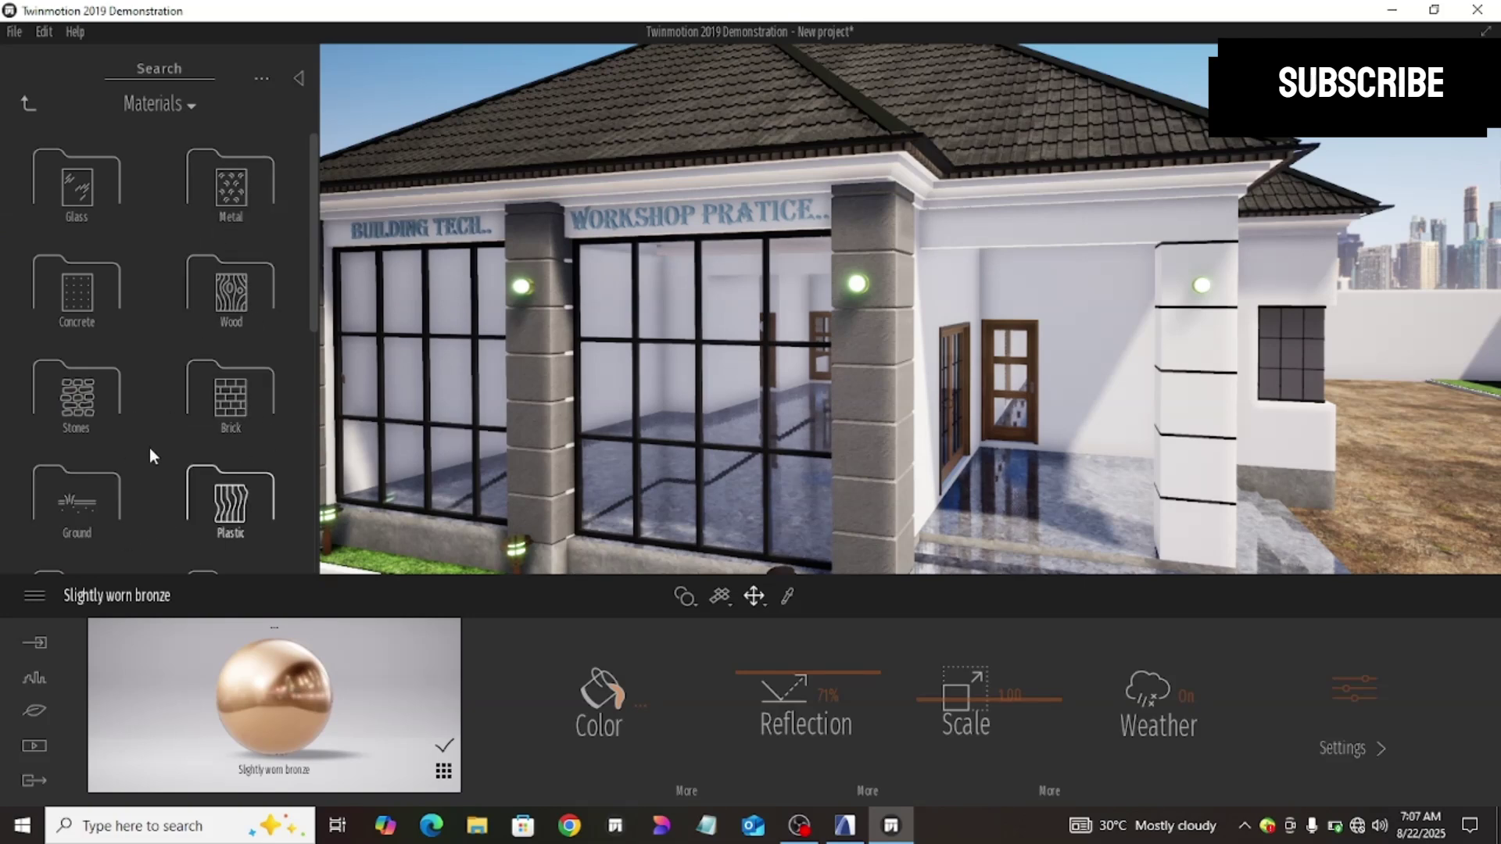
{"action": "left_click", "coordinate": [219, 495]}
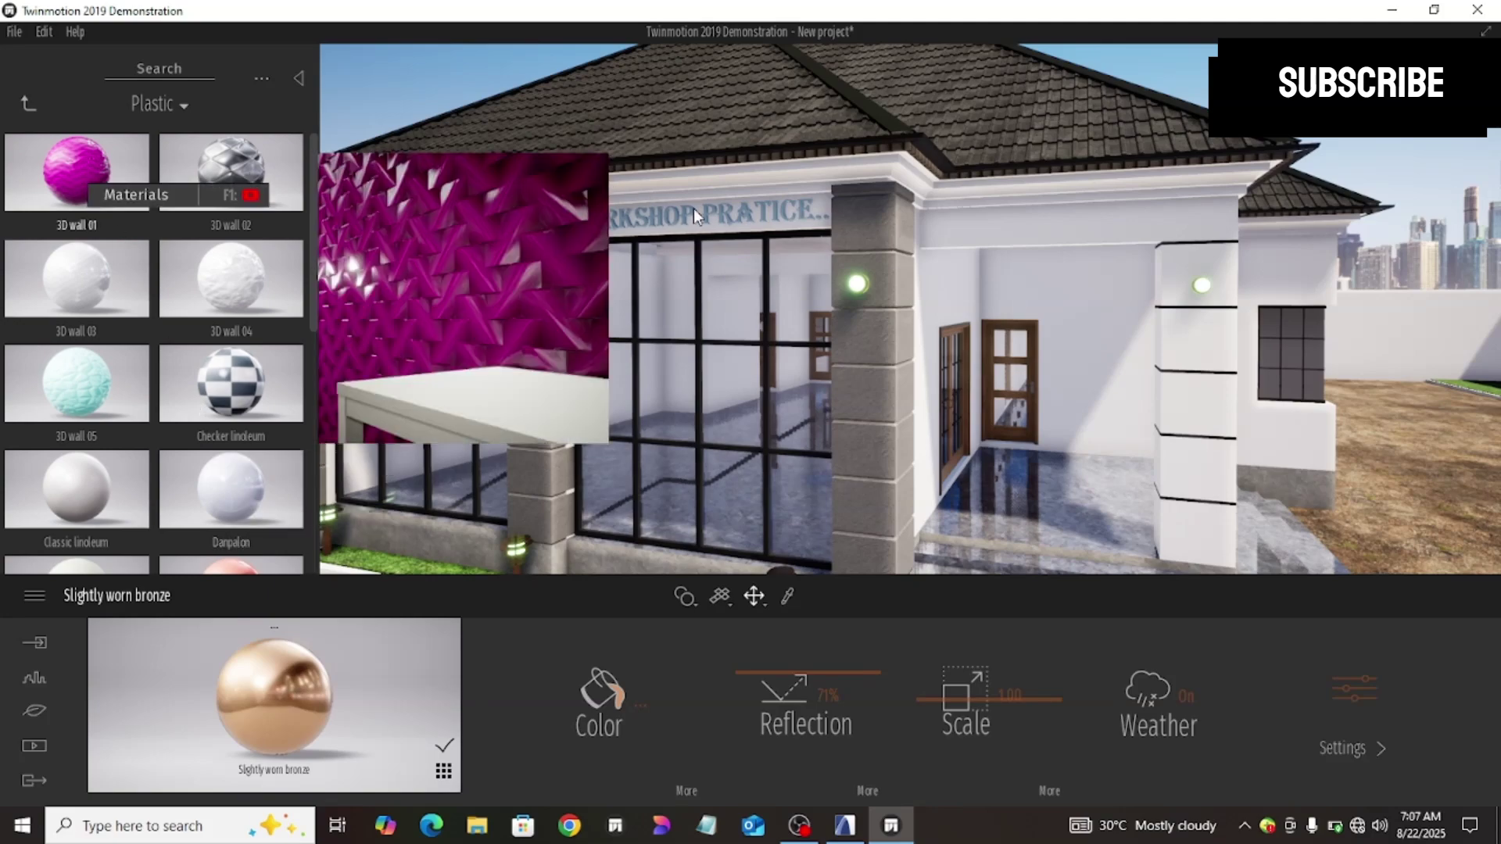
{"action": "left_click_drag", "start_coordinate": [82, 180], "coordinate": [716, 227]}
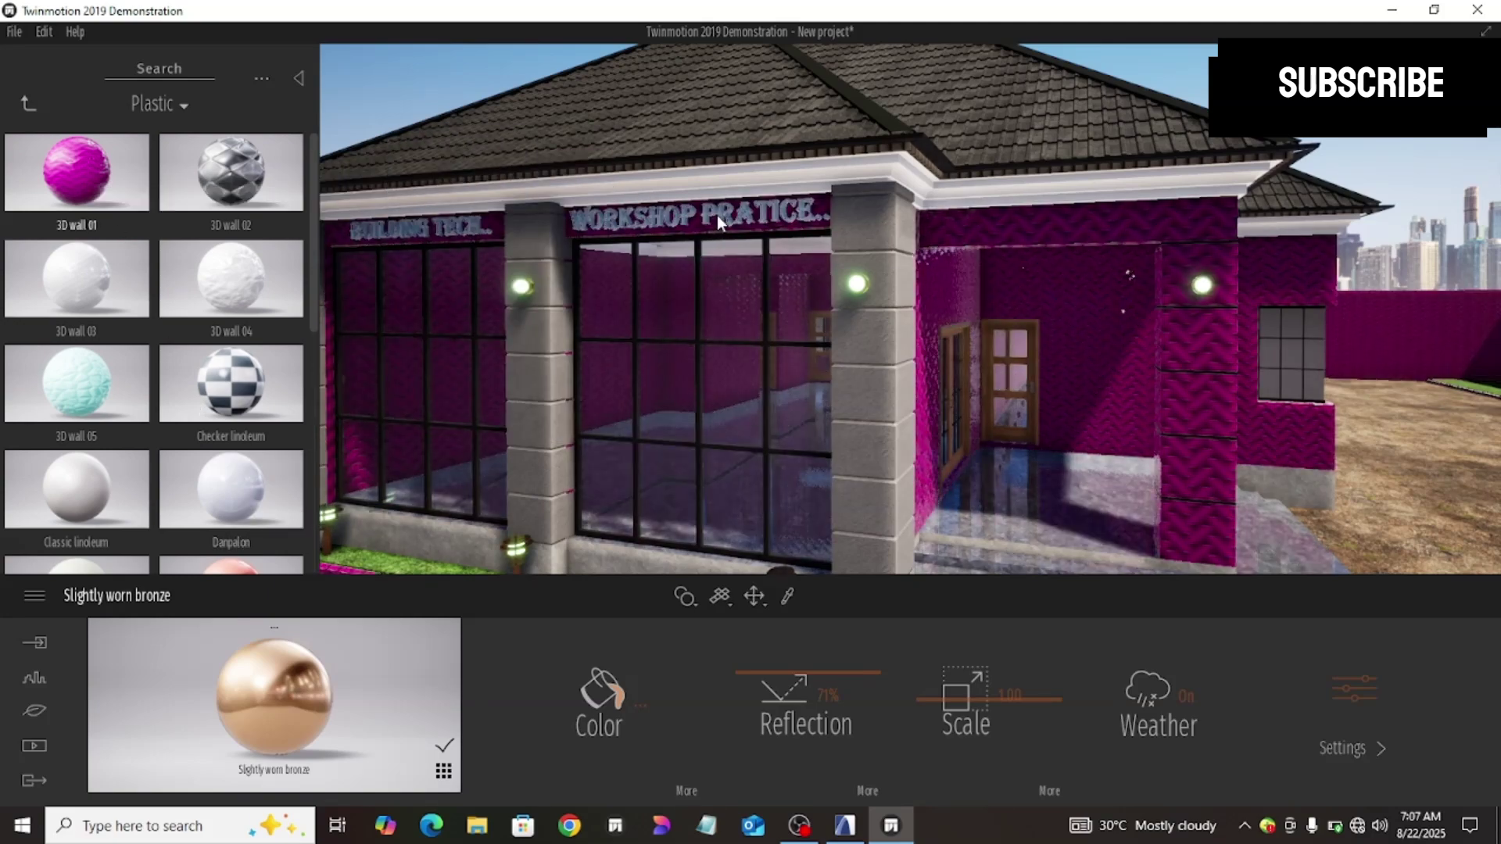
{"action": "key", "text": "ctrl+z"}
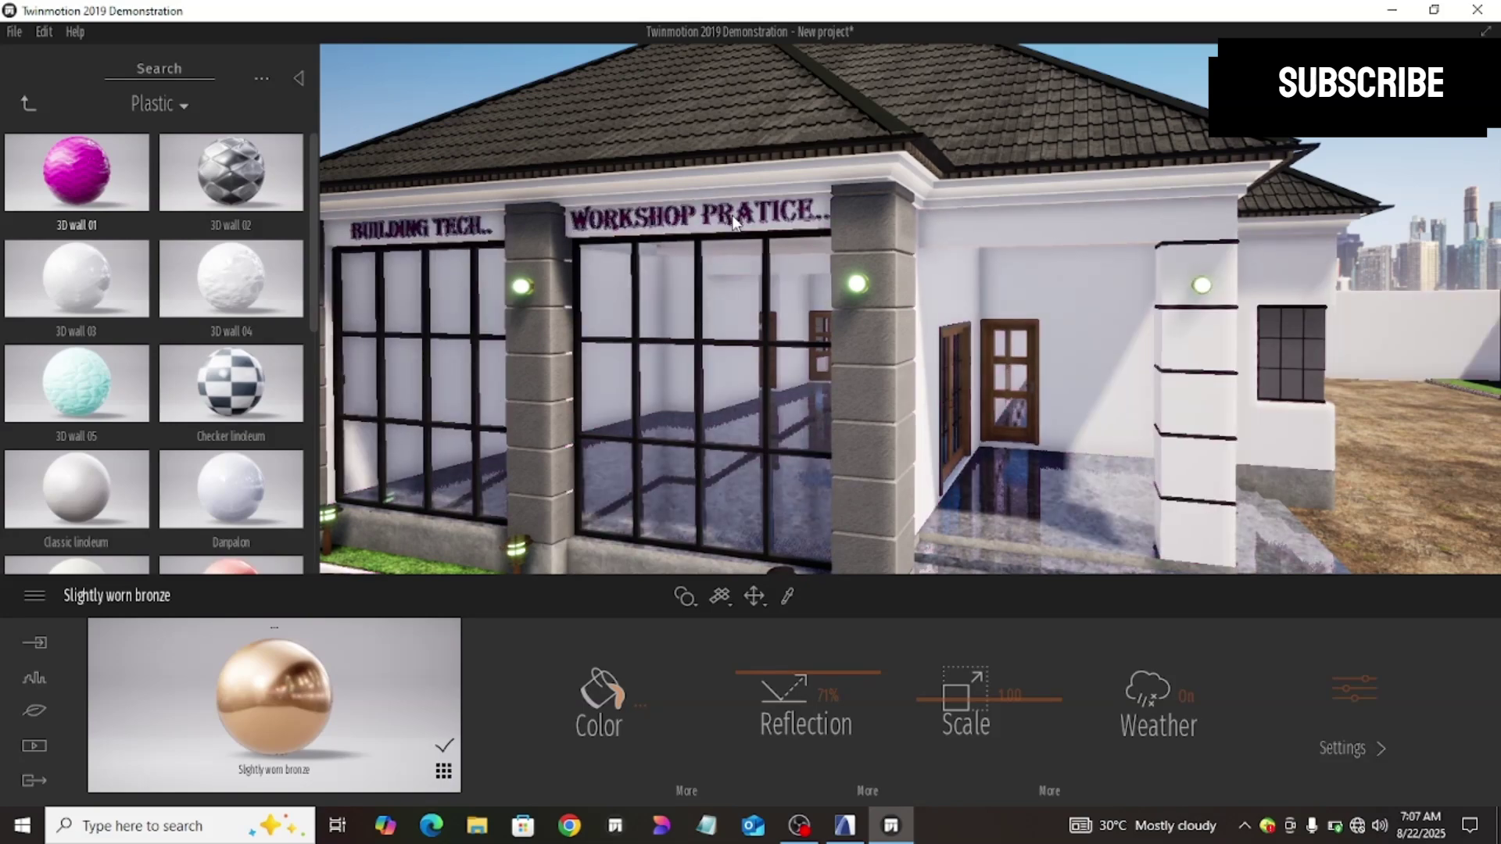
{"action": "key", "text": "ctrl+y"}
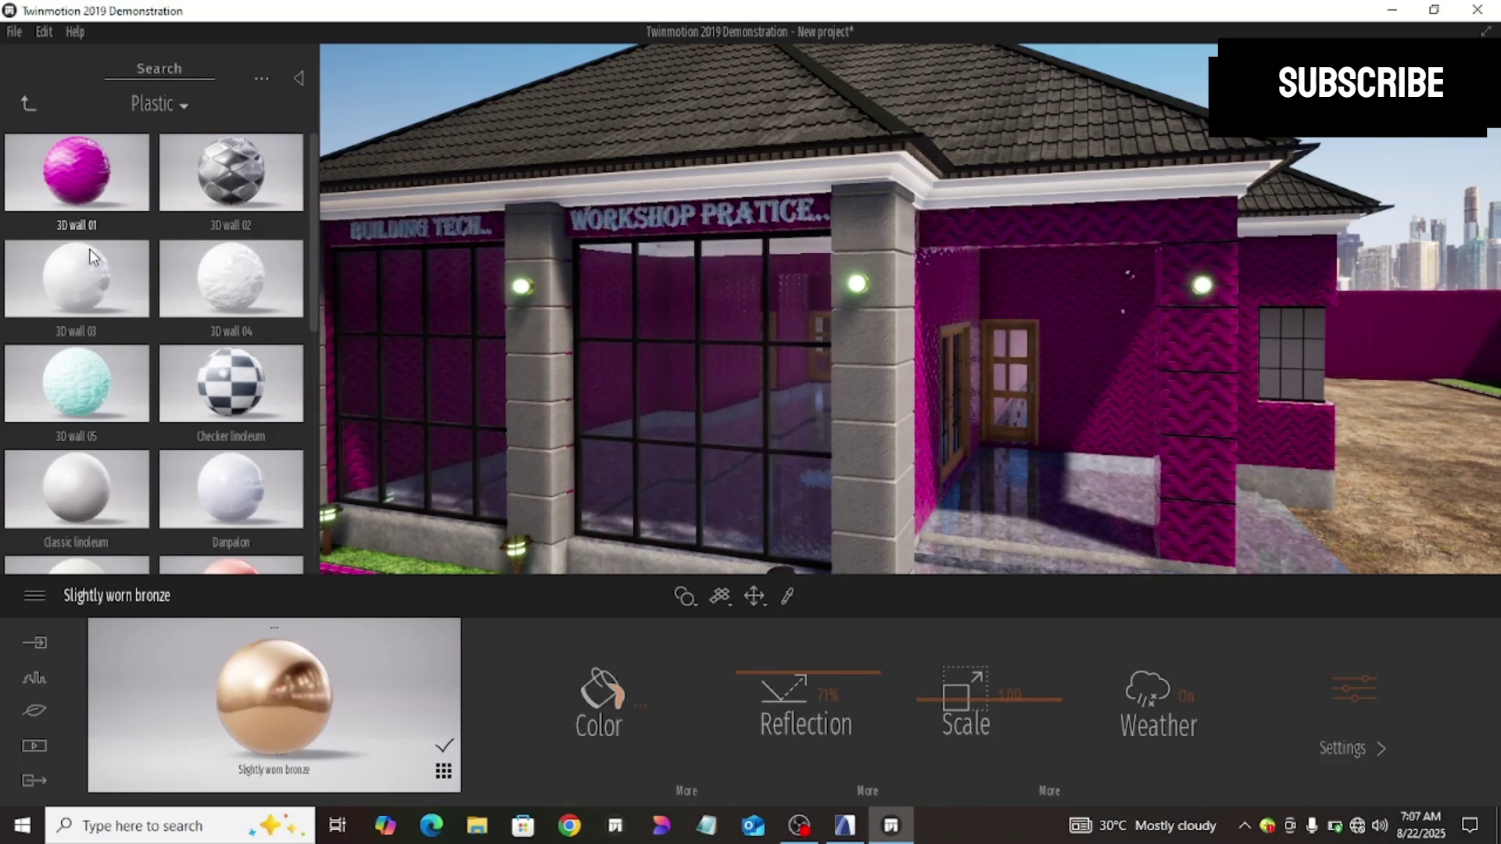
{"action": "key", "text": "ctrl+z"}
Step: Apply the 3D wall 02 plastic material to the sign lettering above the front windows and set its reflection to 85%
{"action": "mouse_move", "coordinate": [211, 498]}
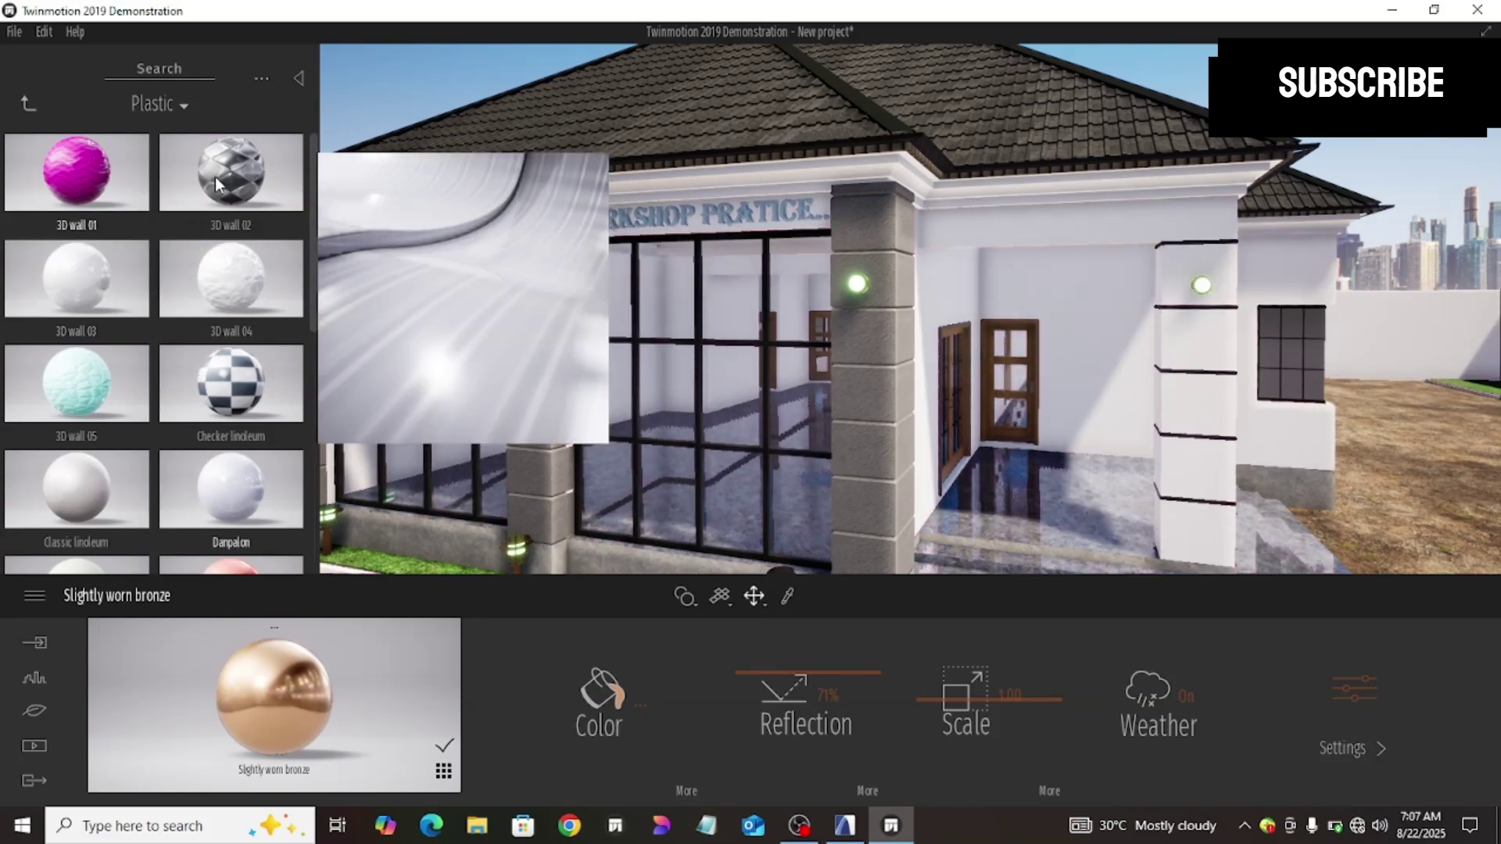
{"action": "mouse_move", "coordinate": [224, 173]}
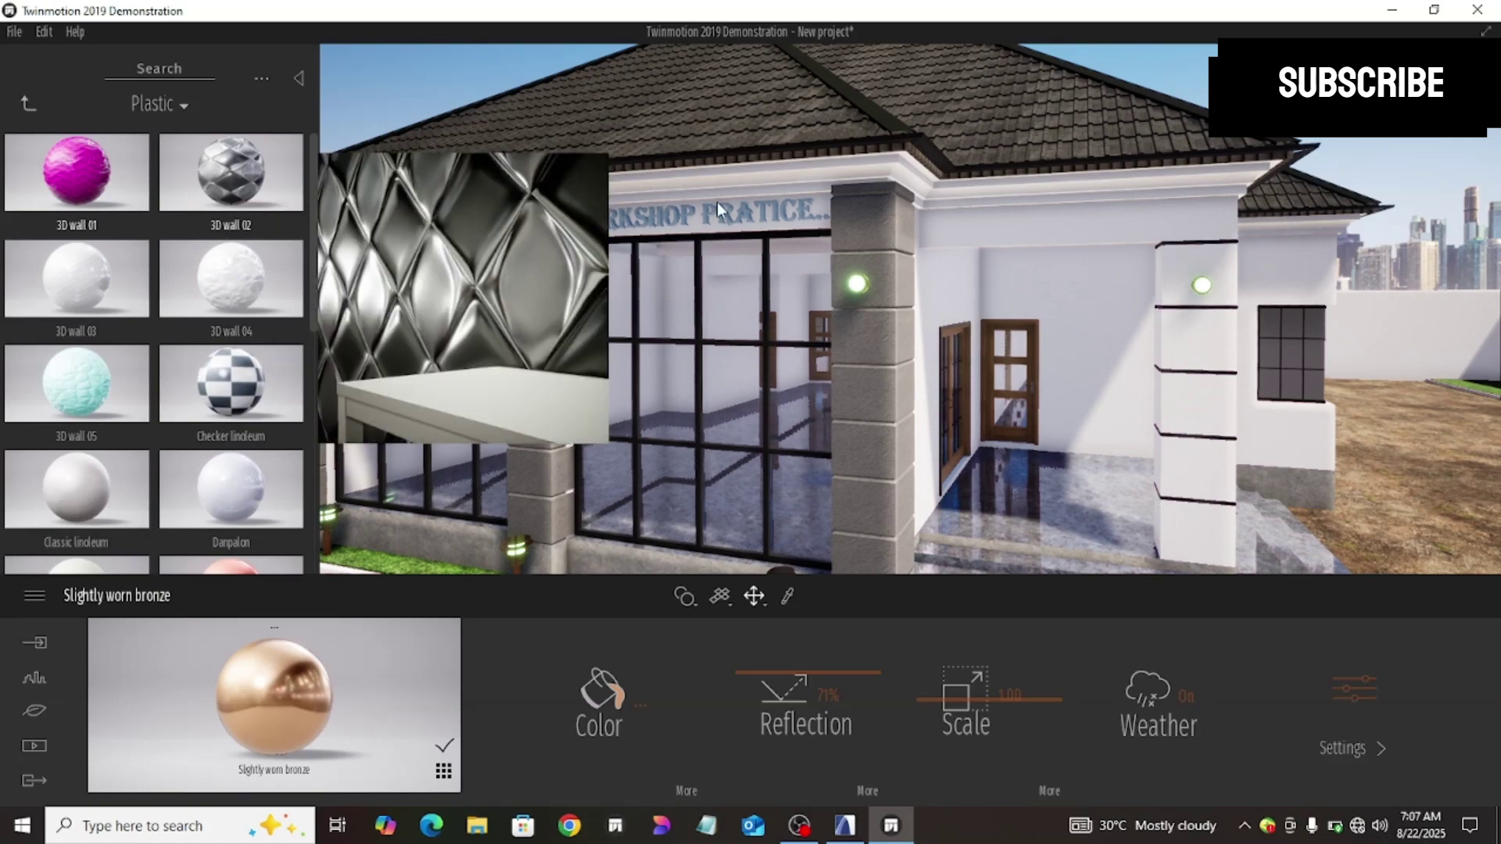
{"action": "left_click_drag", "start_coordinate": [726, 225], "coordinate": [721, 225]}
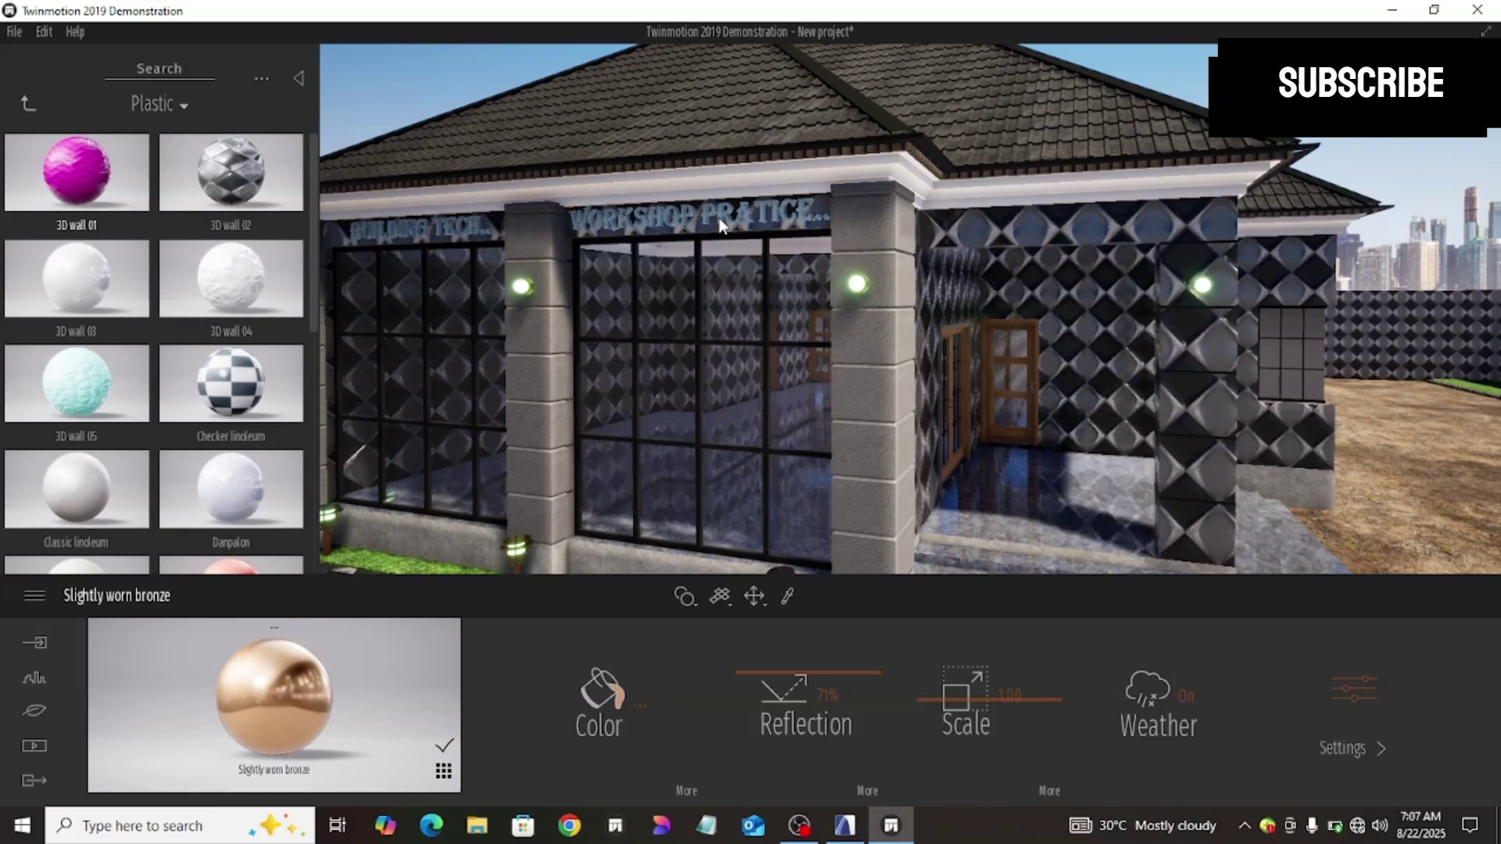
{"action": "key", "text": "ctrl+z"}
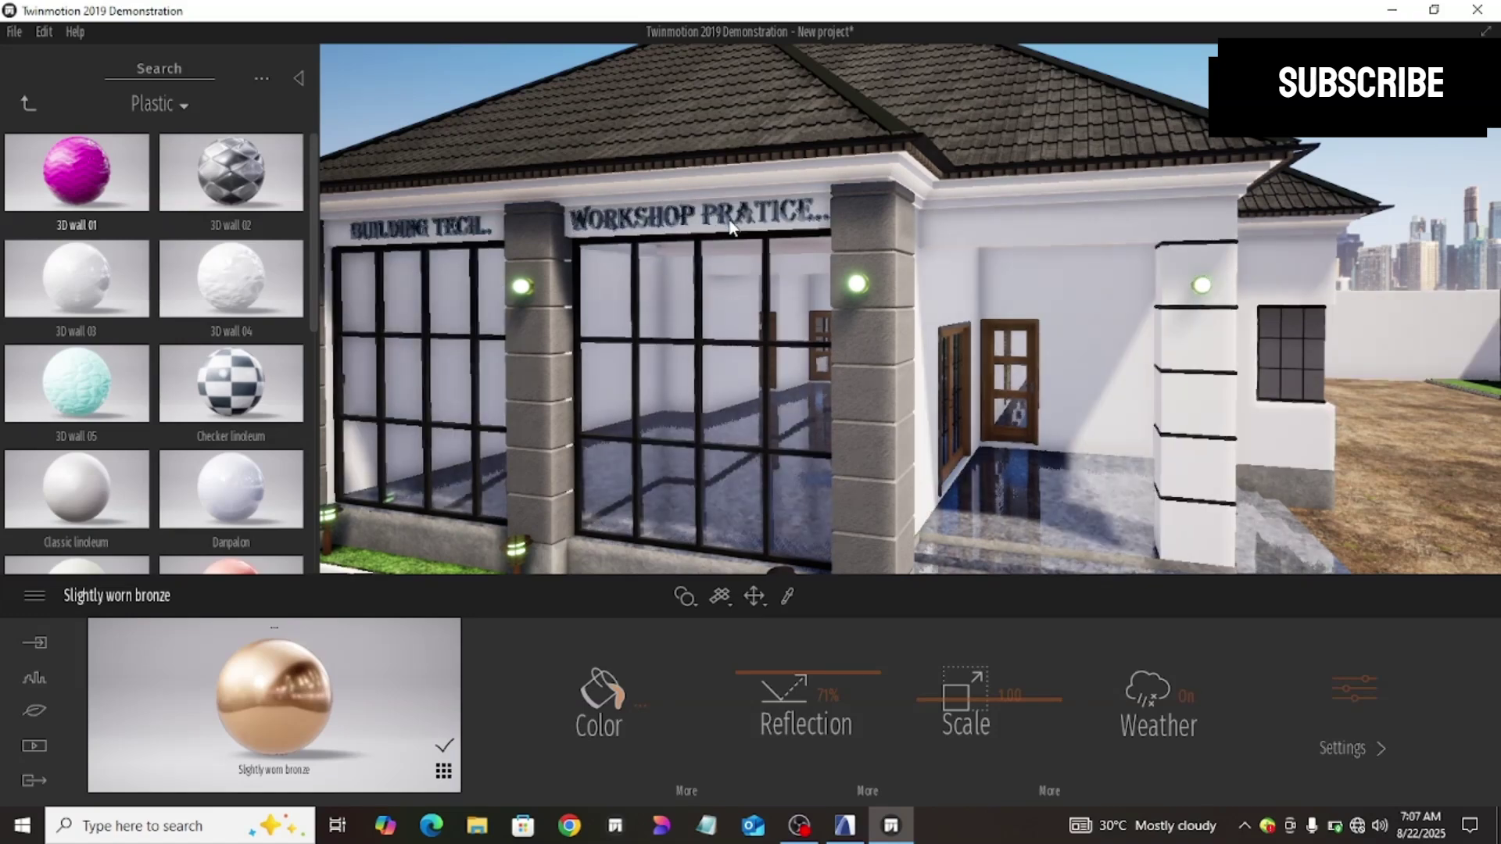
{"action": "key", "text": "ctrl+z"}
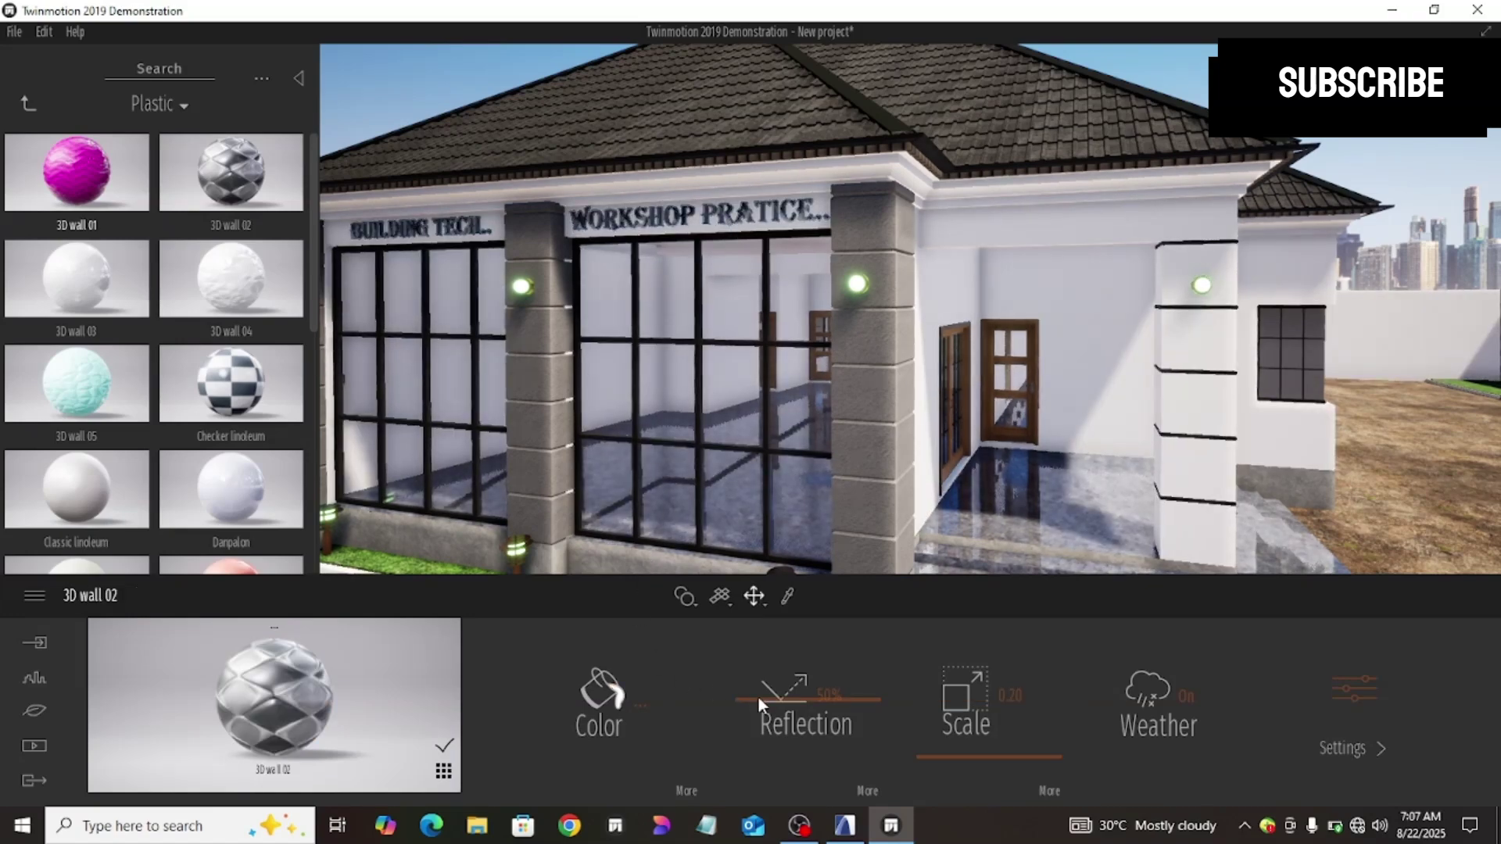
{"action": "left_click_drag", "start_coordinate": [762, 697], "coordinate": [743, 609]}
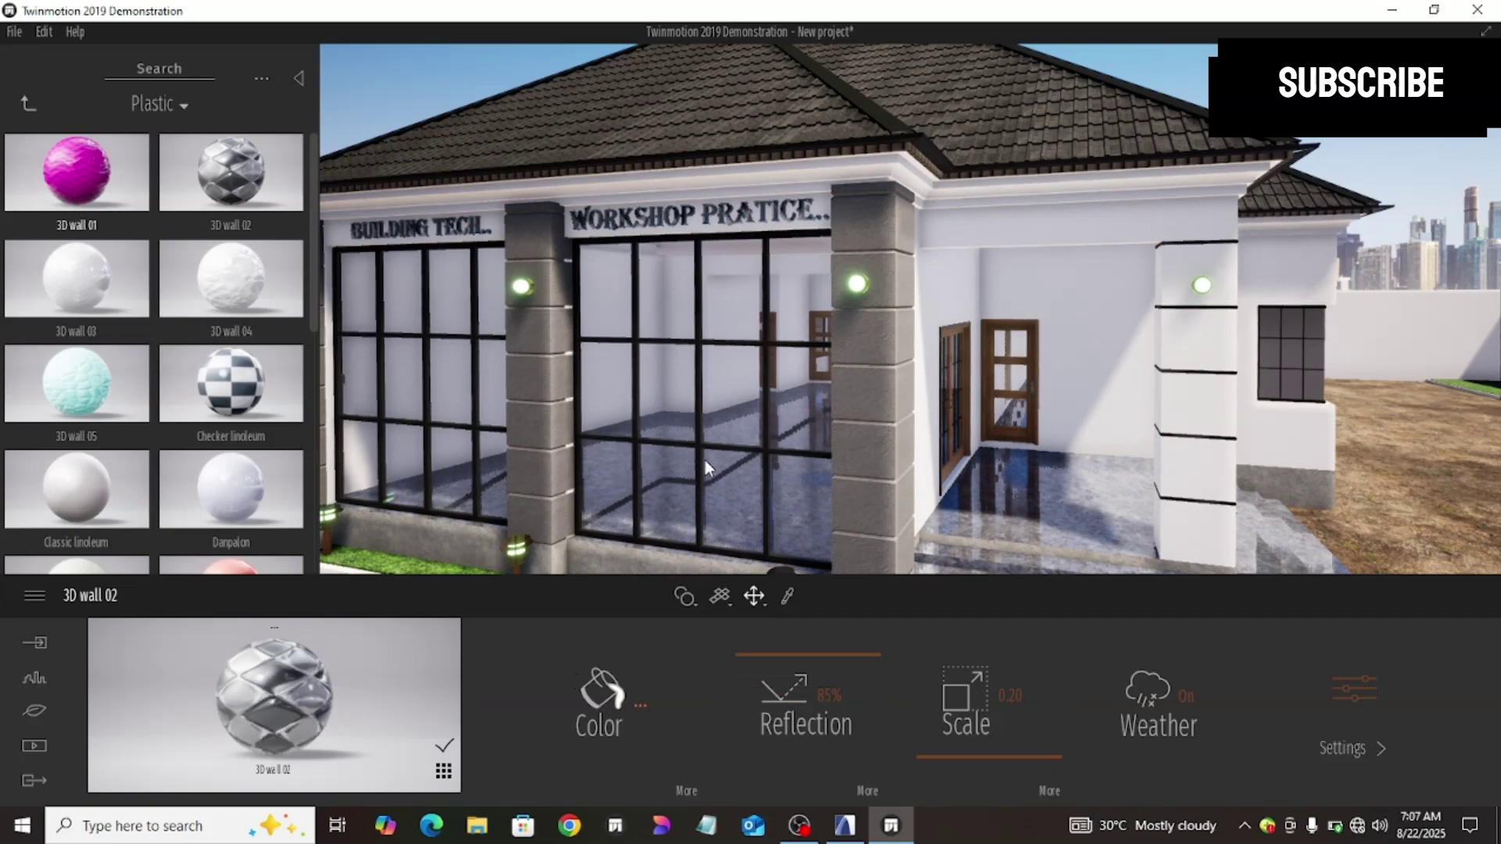
Step: Pick the Grass - Green material from the planting strip below the front windows and set its texture scale to 10.00
{"action": "scroll", "coordinate": [702, 455], "scroll_direction": "down", "scroll_amount": 3}
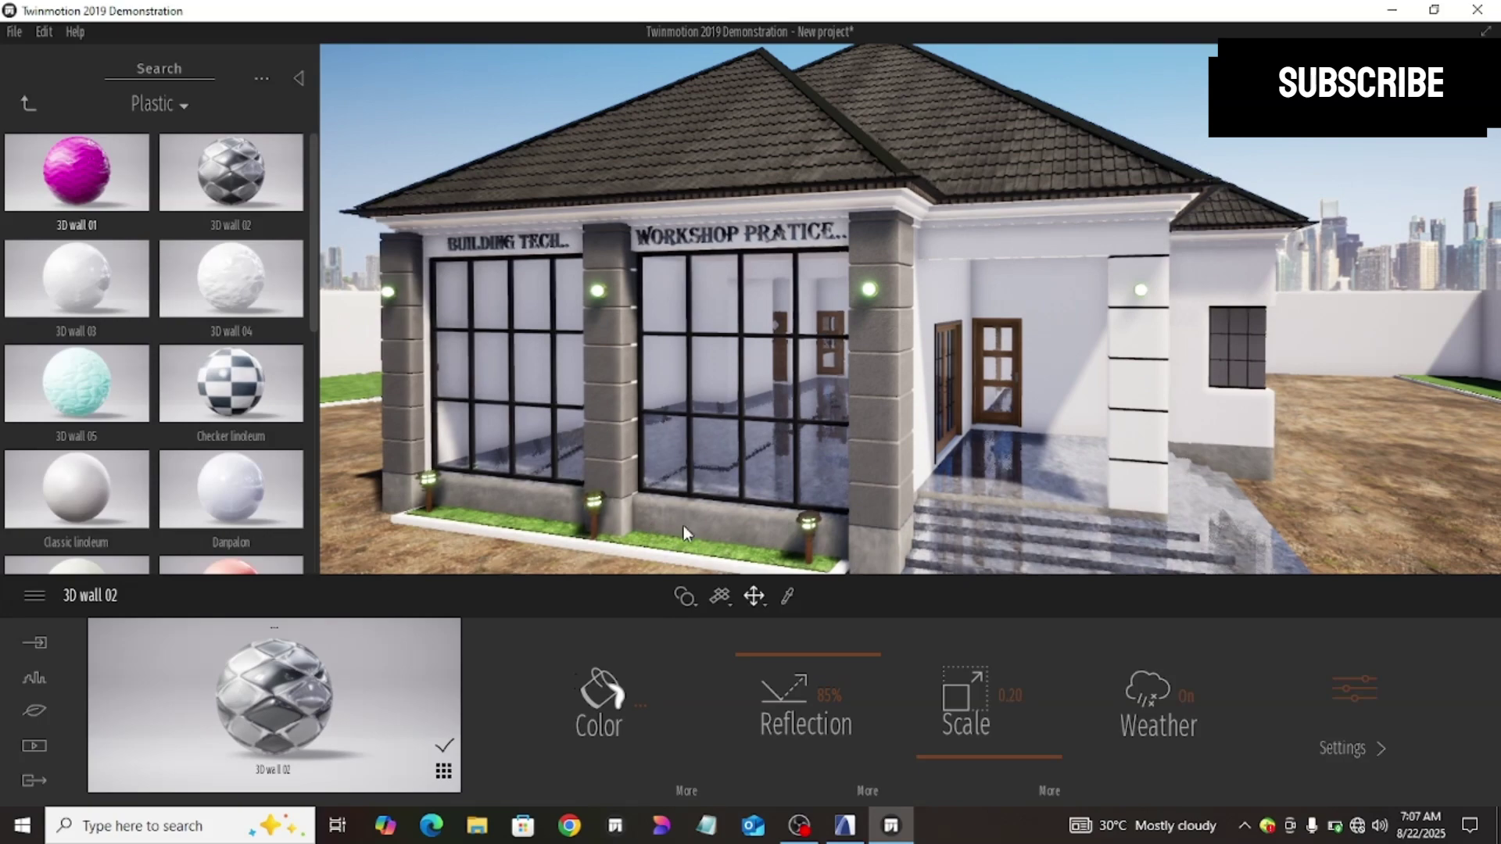
{"action": "scroll", "coordinate": [710, 505], "scroll_direction": "up", "scroll_amount": 2}
{"action": "scroll", "coordinate": [685, 524], "scroll_direction": "up", "scroll_amount": 3}
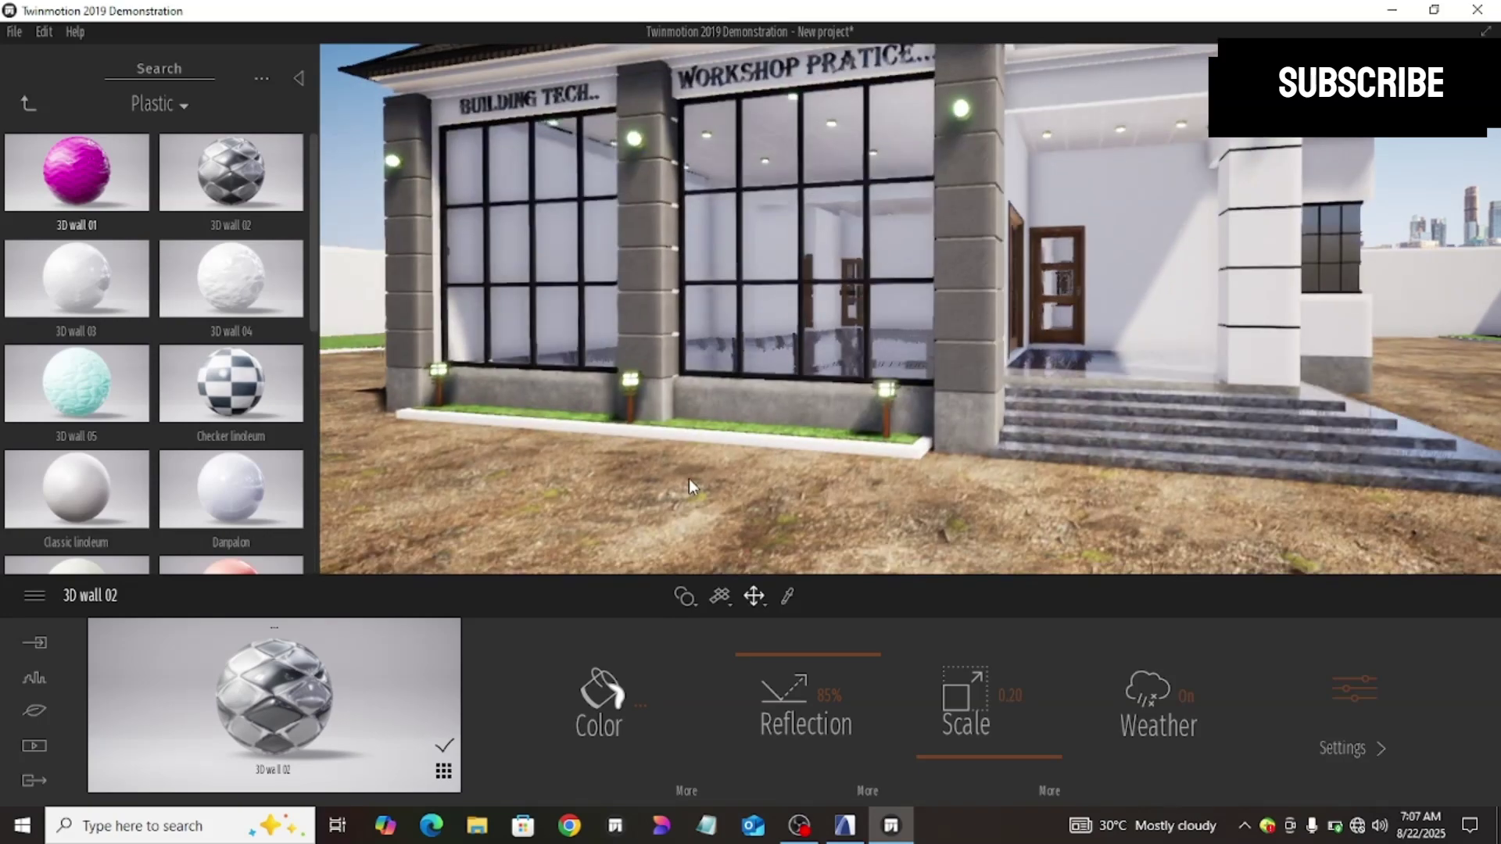
{"action": "scroll", "coordinate": [753, 443], "scroll_direction": "up", "scroll_amount": 5}
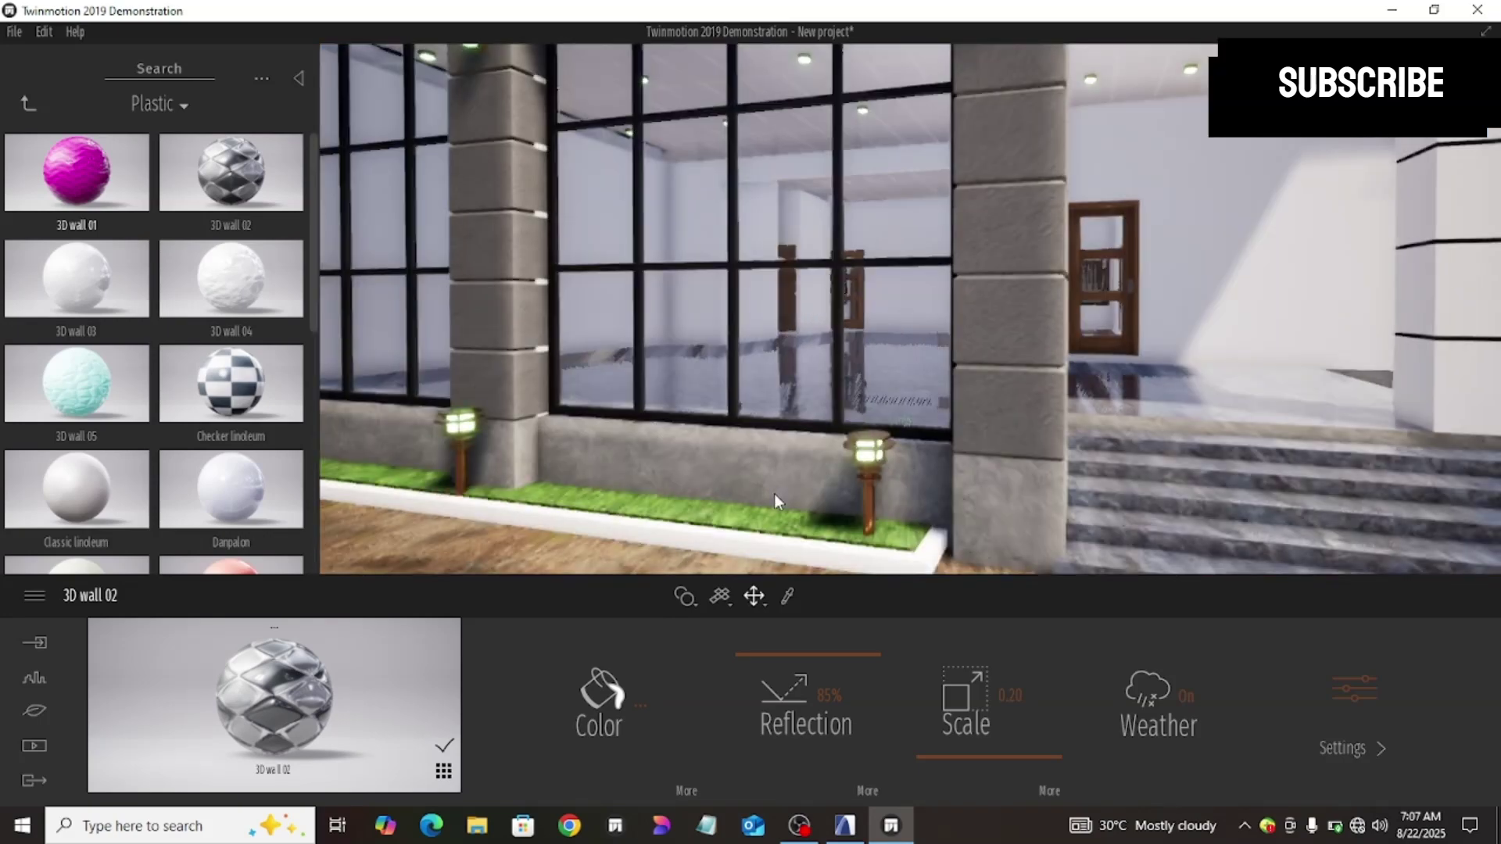
{"action": "middle_click_drag", "start_coordinate": [754, 443], "coordinate": [903, 335]}
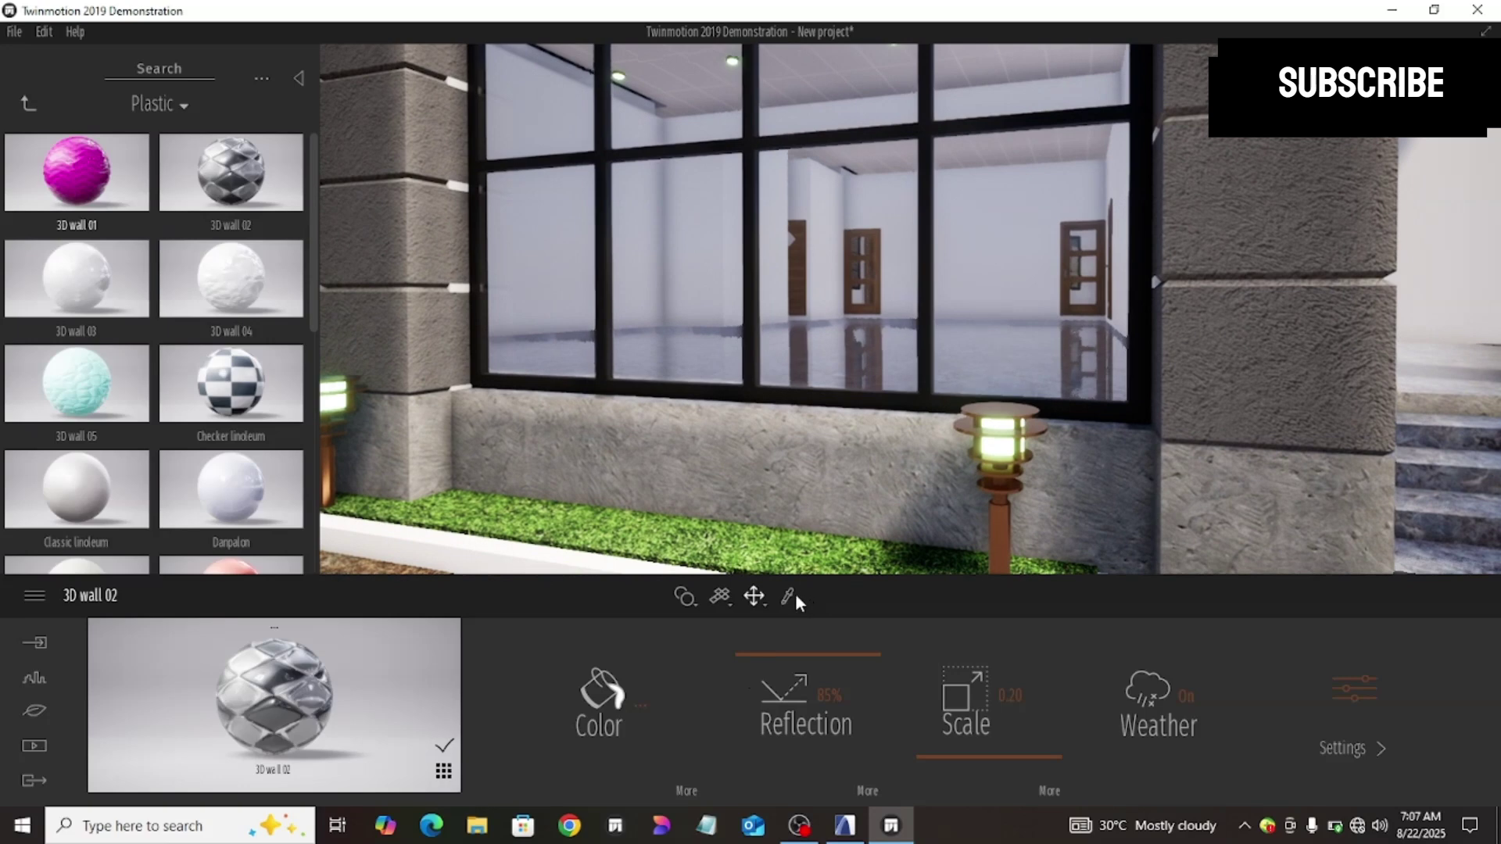
{"action": "left_click", "coordinate": [787, 596]}
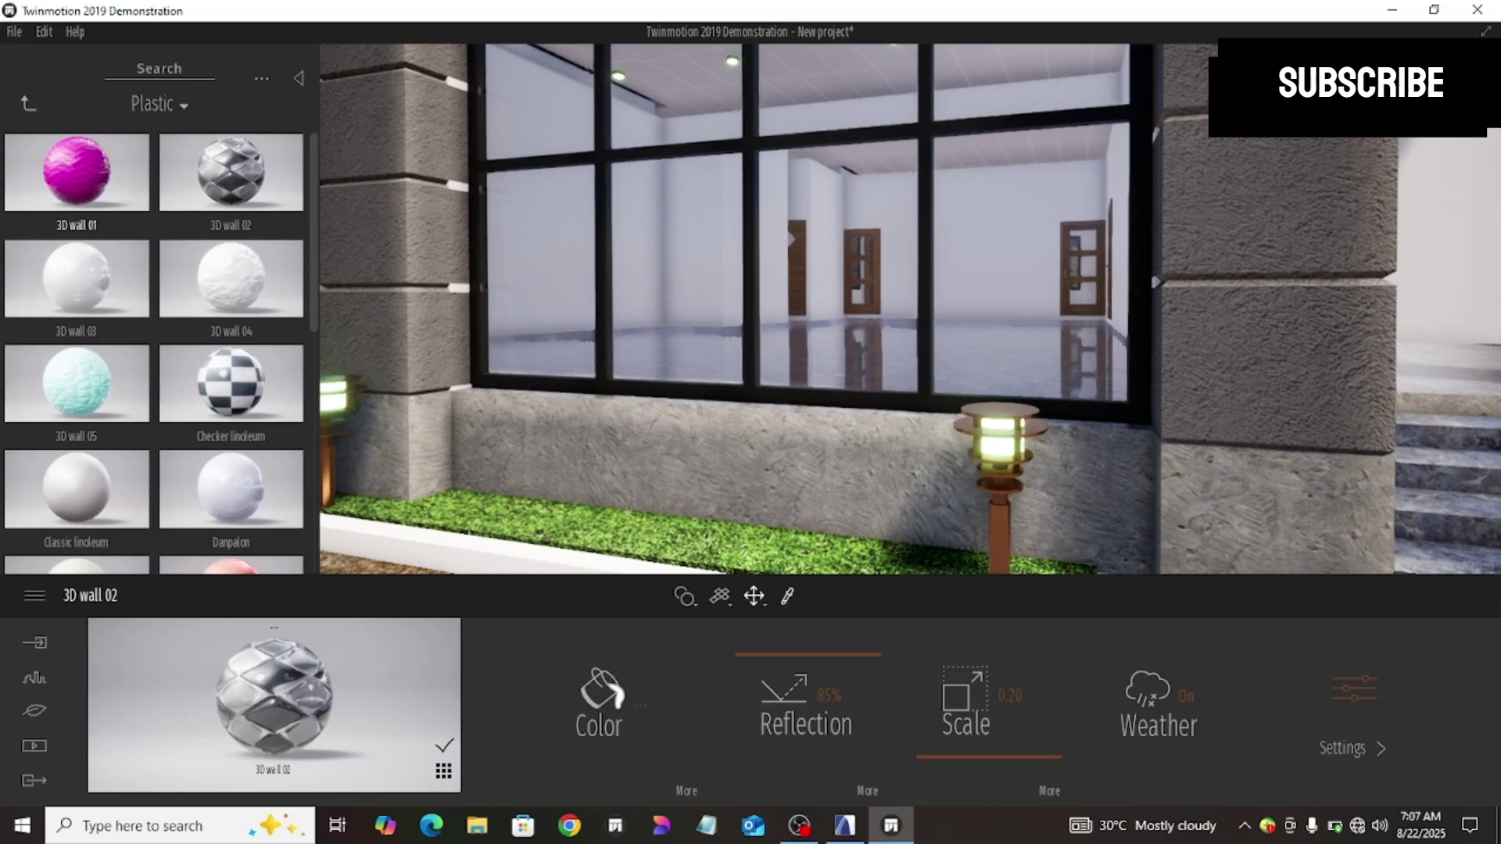
{"action": "left_click", "coordinate": [787, 596]}
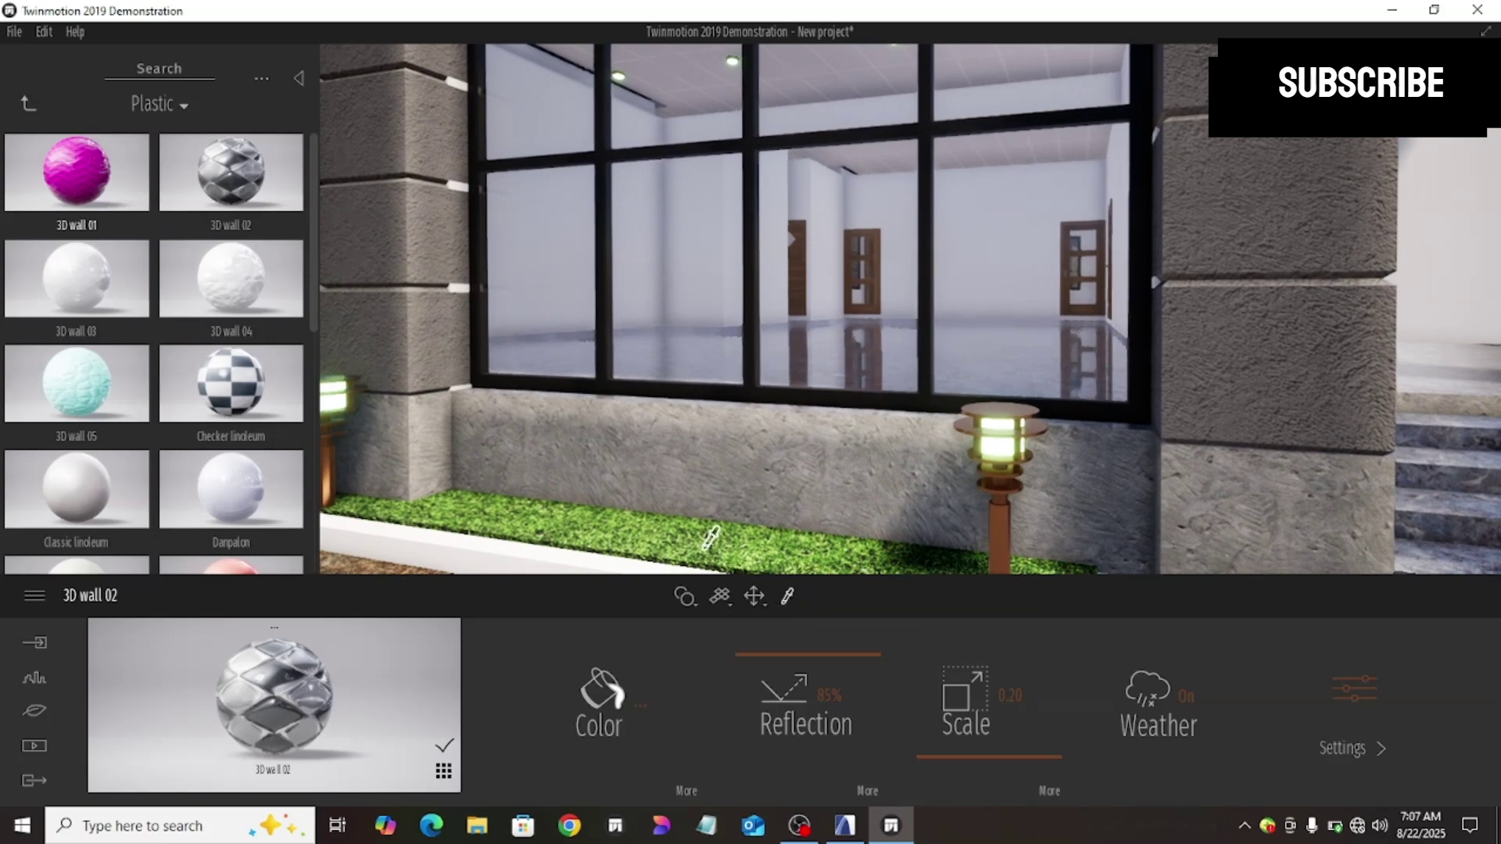
{"action": "left_click", "coordinate": [710, 538]}
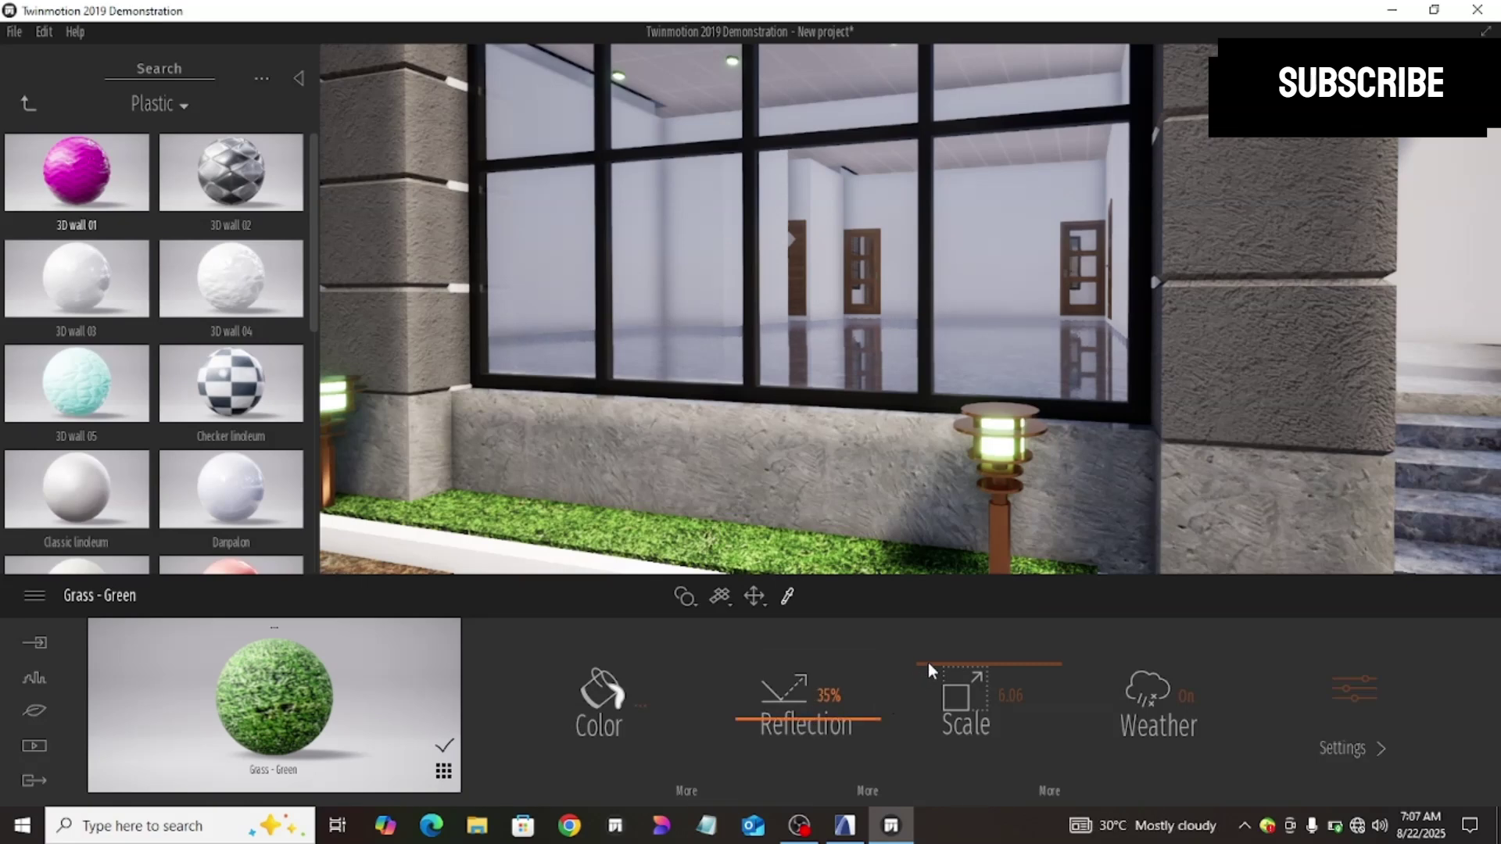
{"action": "left_click_drag", "start_coordinate": [918, 588], "coordinate": [916, 585]}
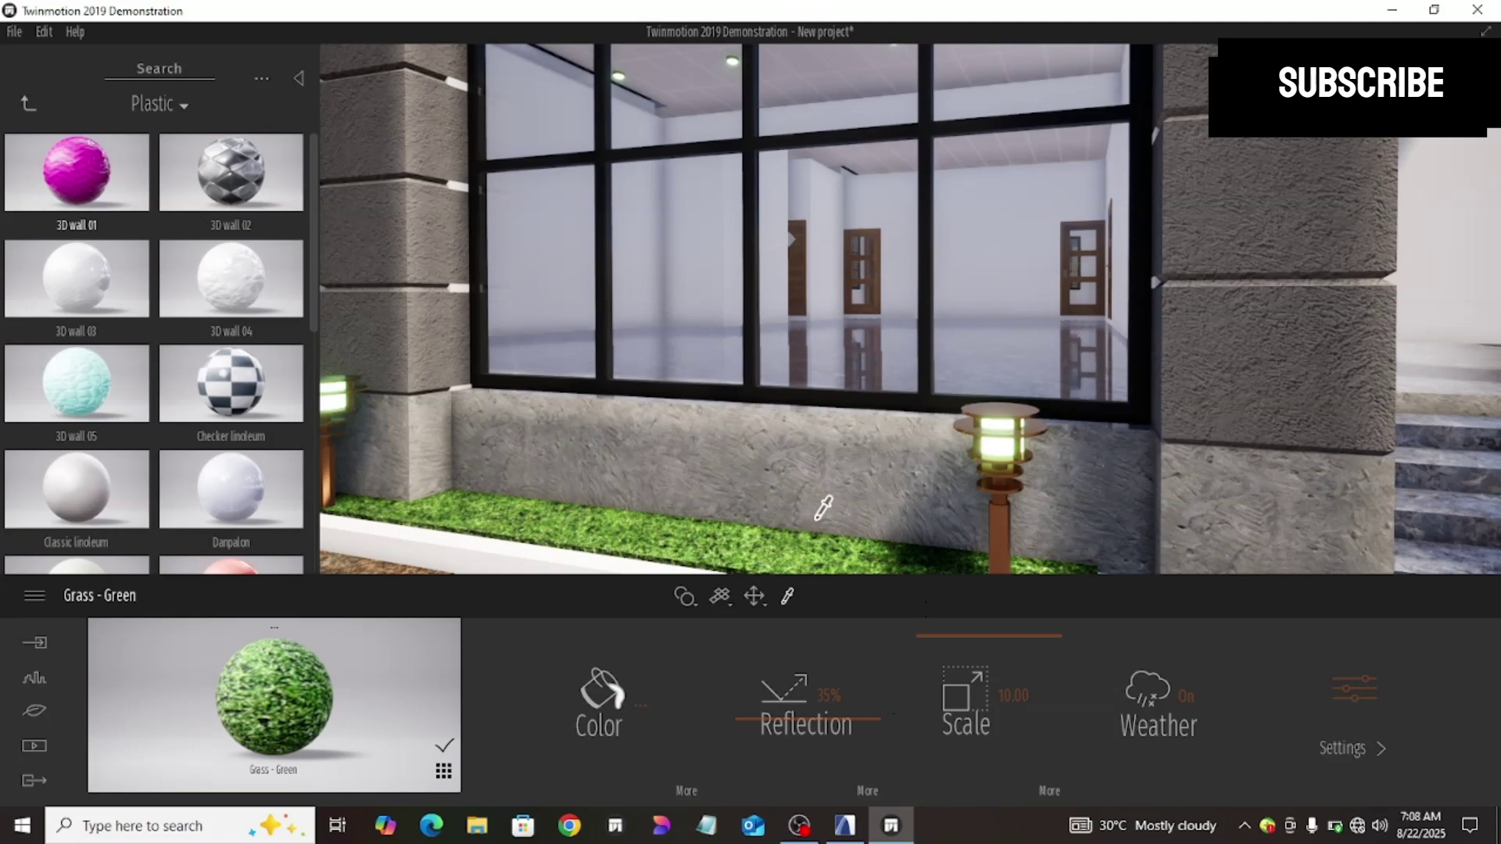
Step: Apply the Bricks cobblestone material from the manmade ground materials to the ground in front of the building
{"action": "key", "text": "Escape"}
{"action": "scroll", "coordinate": [626, 480], "scroll_direction": "down", "scroll_amount": 3}
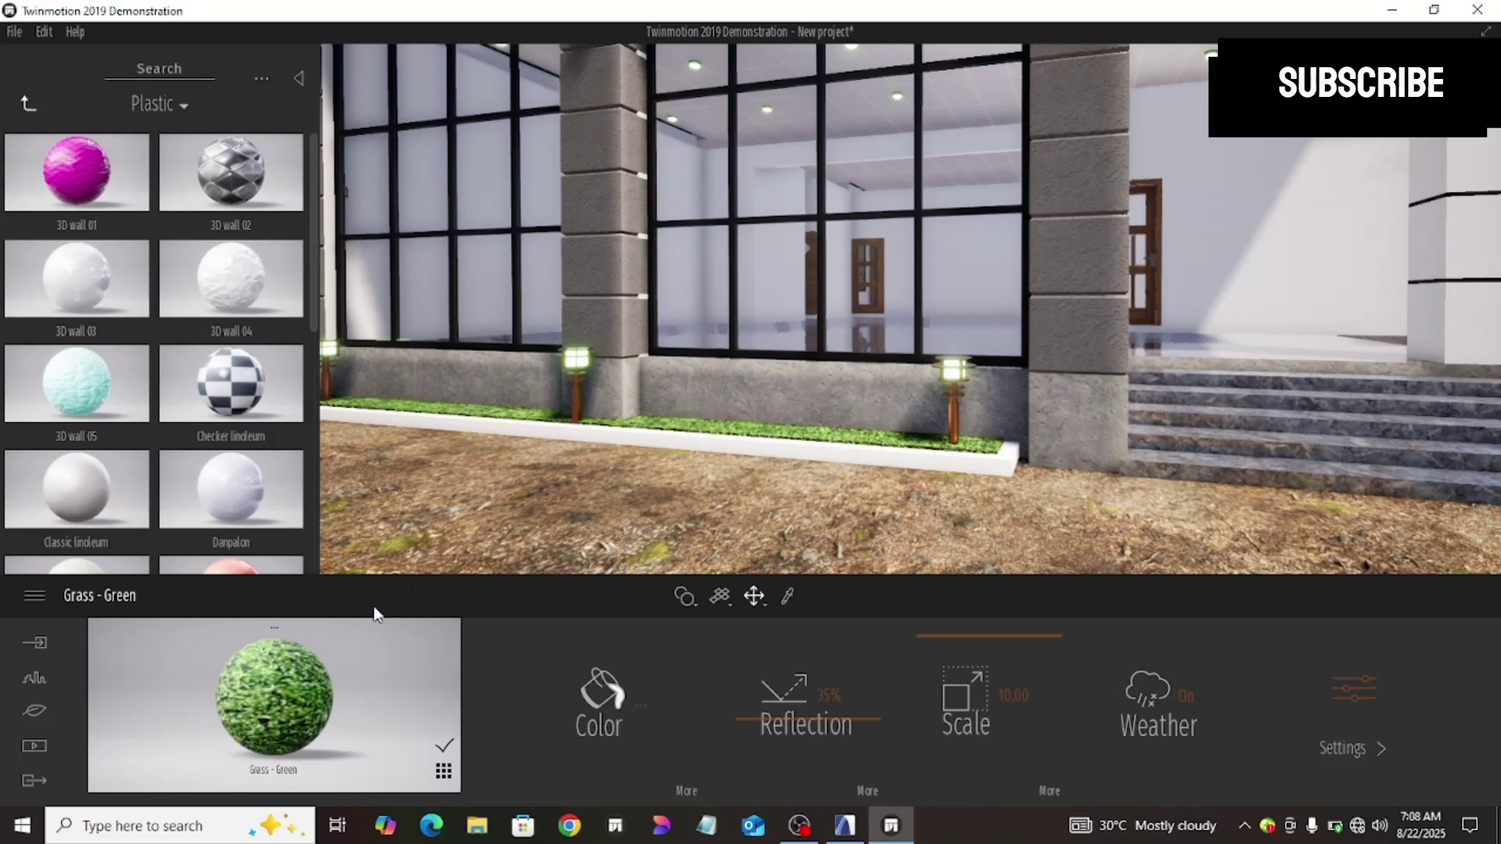
{"action": "left_click", "coordinate": [28, 102]}
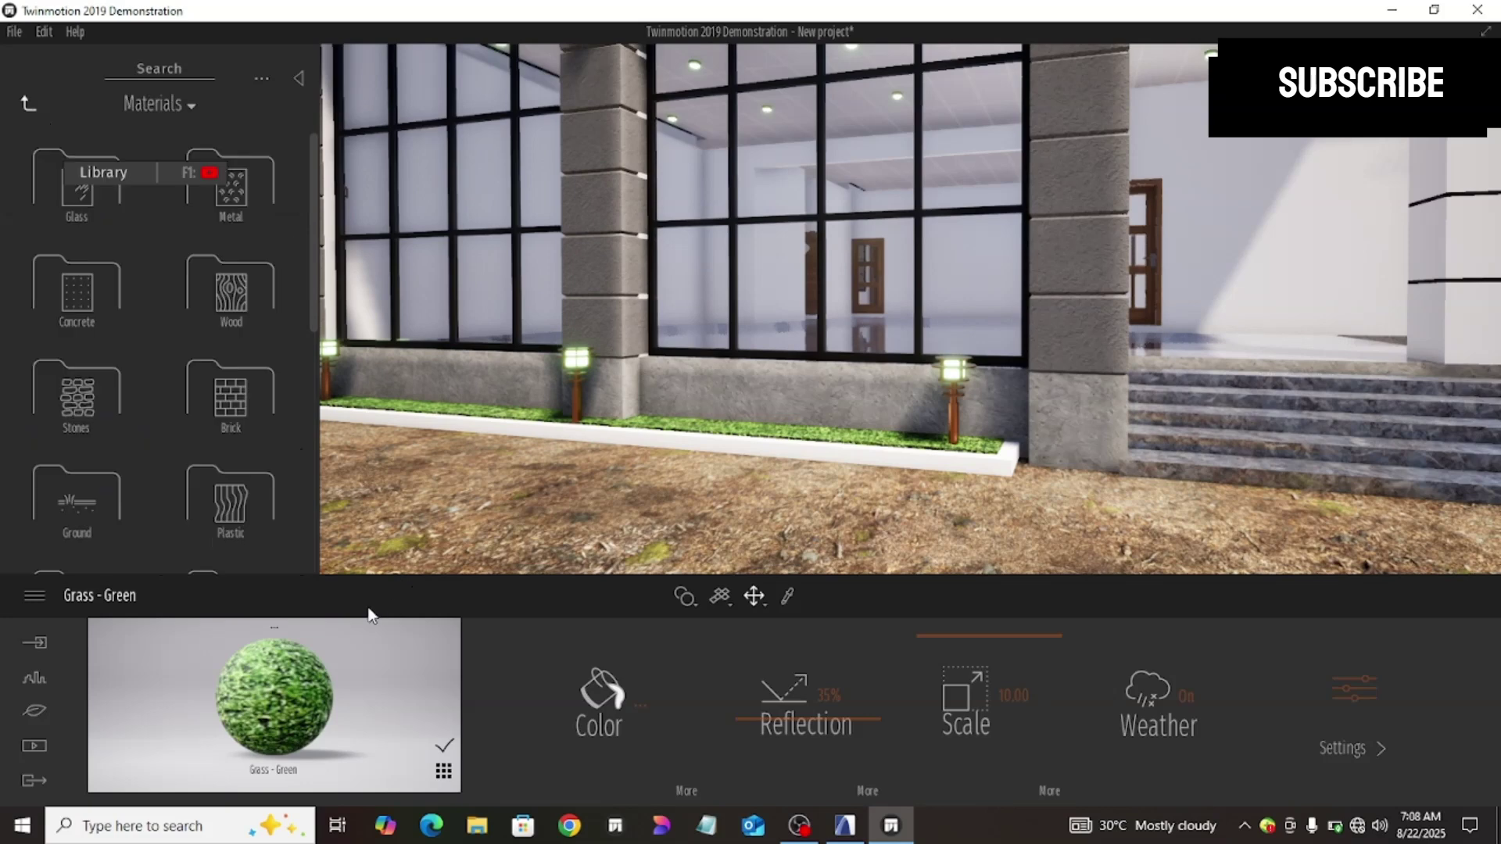
{"action": "left_click", "coordinate": [82, 508]}
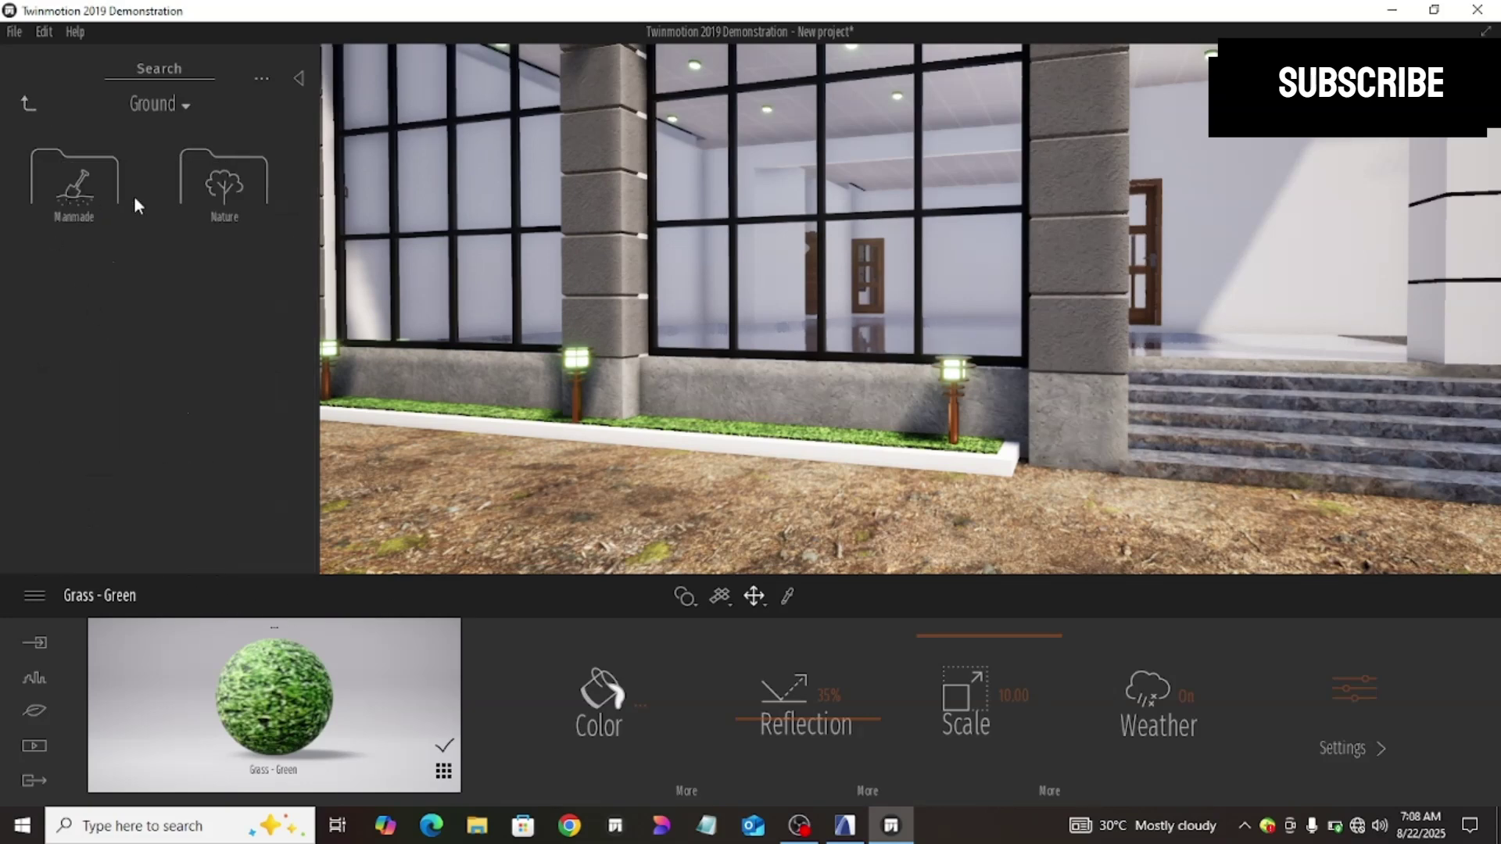
{"action": "left_click", "coordinate": [229, 199]}
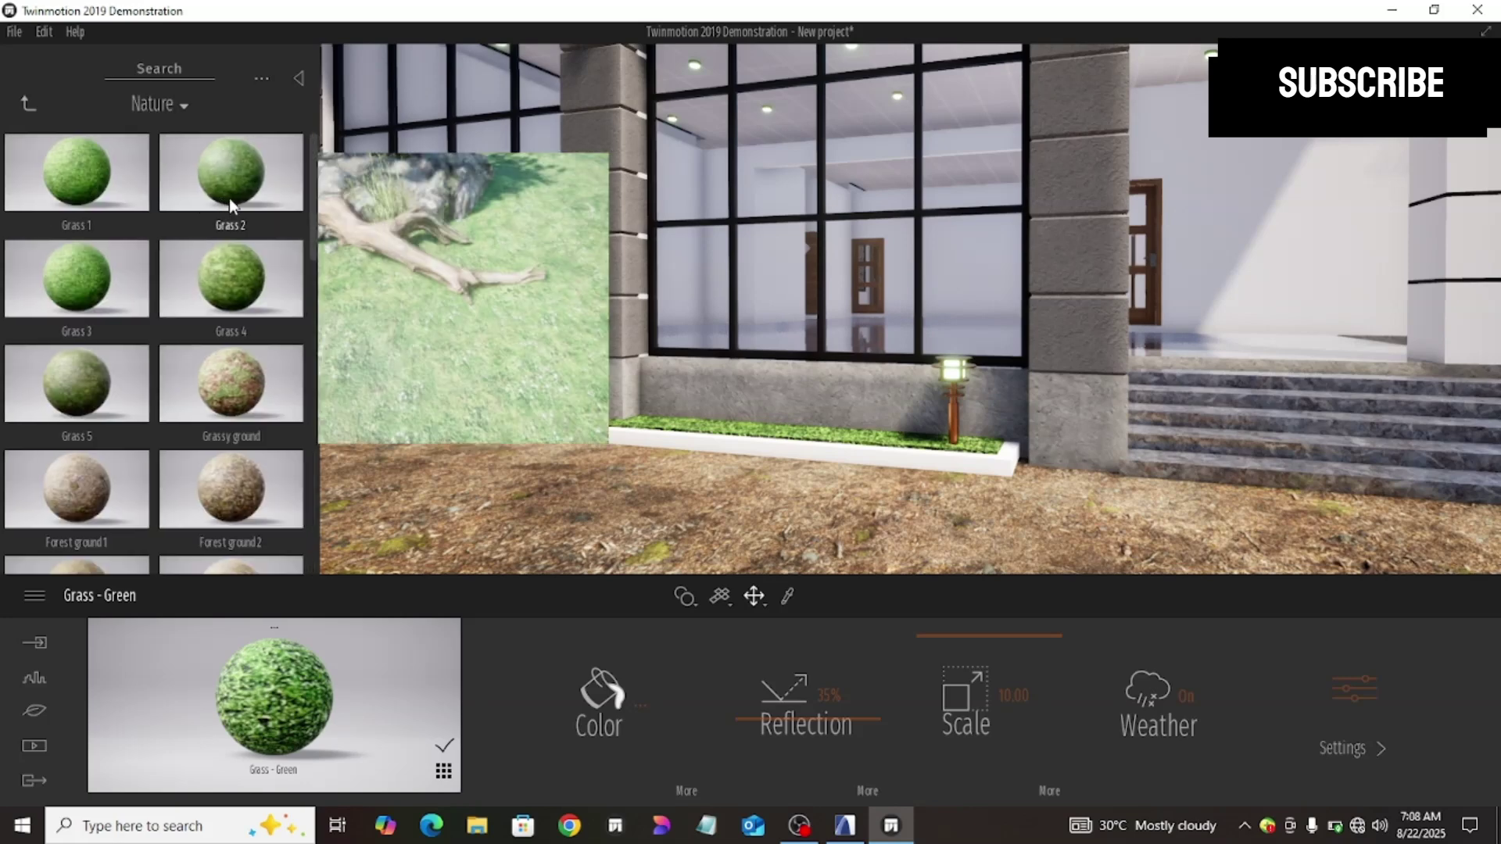
{"action": "left_click", "coordinate": [28, 103]}
{"action": "left_click", "coordinate": [56, 175]}
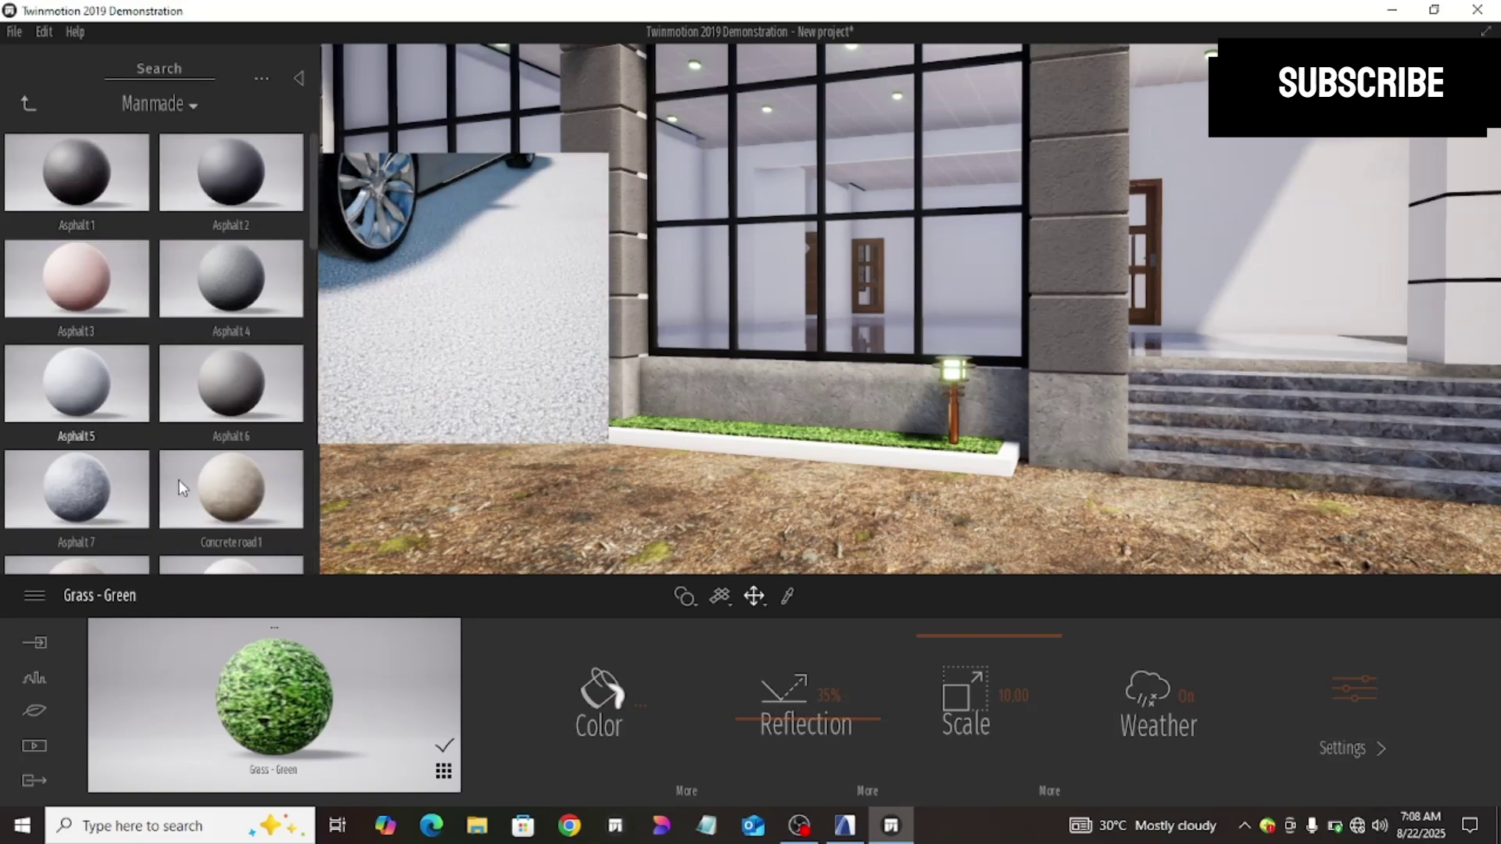
{"action": "scroll", "coordinate": [178, 480], "scroll_direction": "down", "scroll_amount": 5}
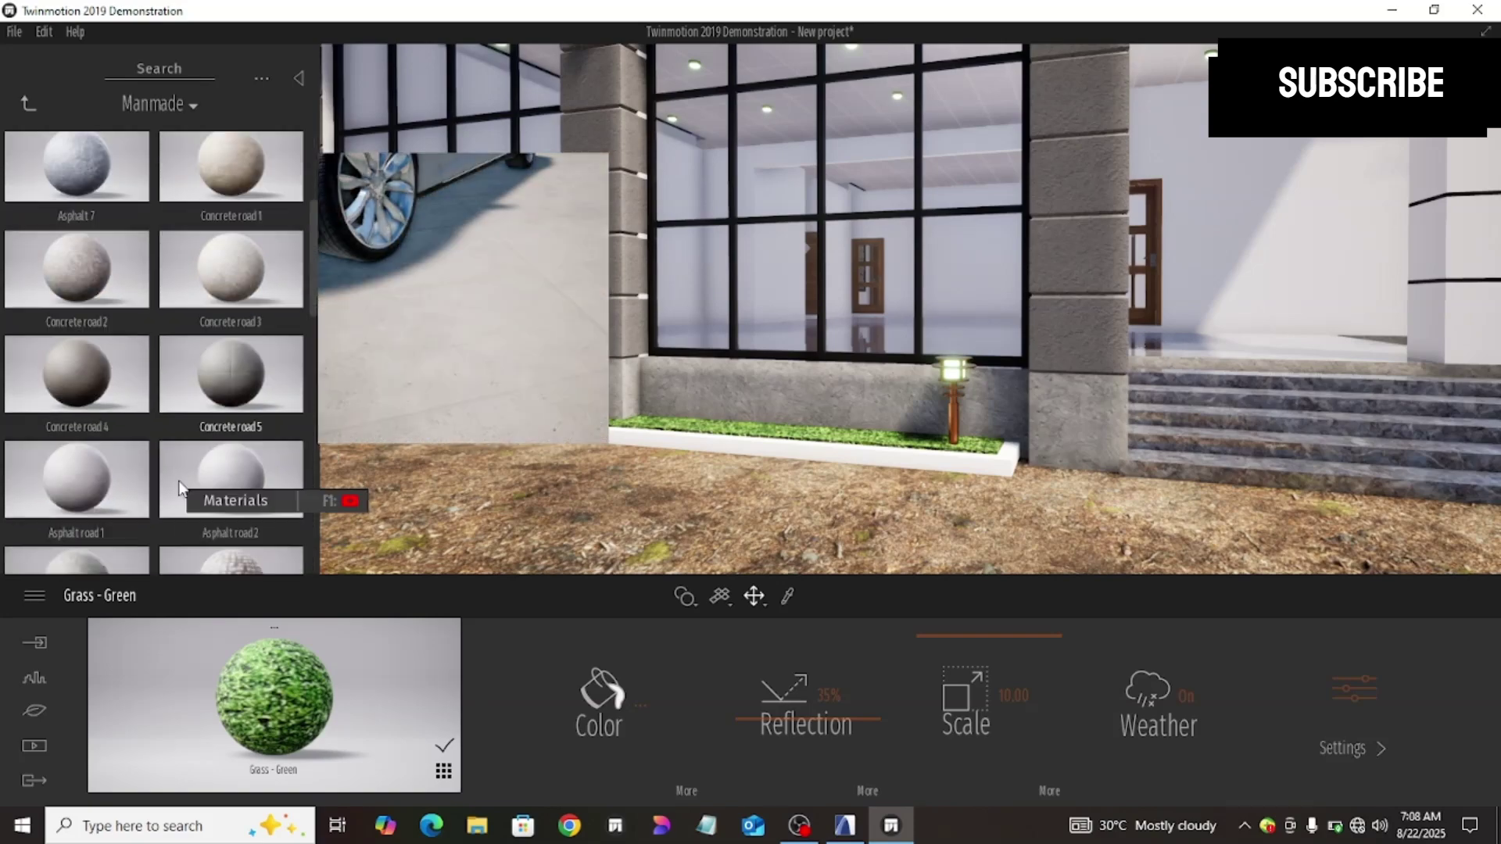
{"action": "scroll", "coordinate": [178, 486], "scroll_direction": "down", "scroll_amount": 1}
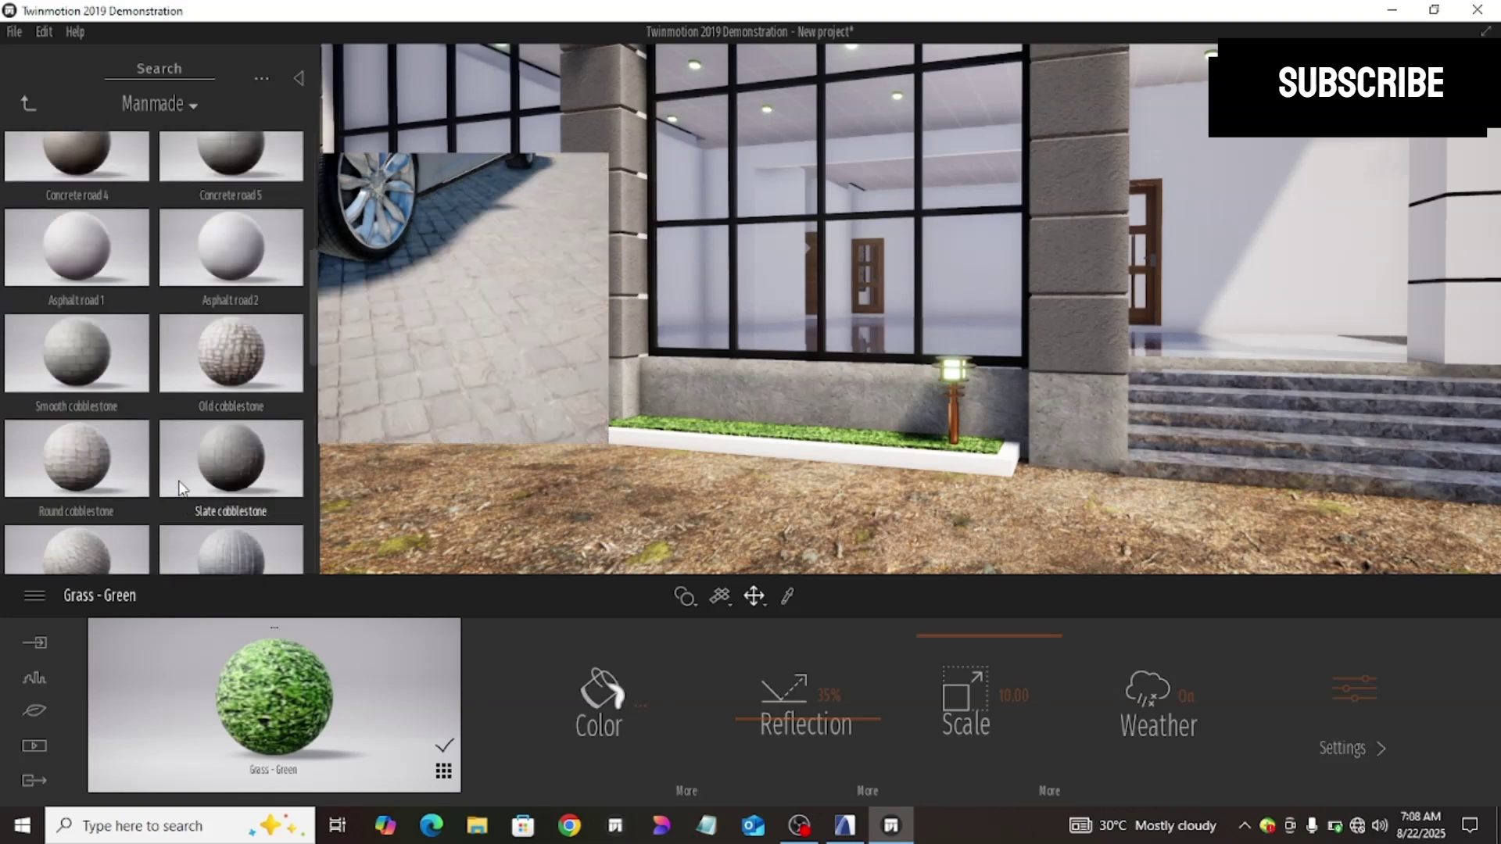
{"action": "scroll", "coordinate": [240, 433], "scroll_direction": "down", "scroll_amount": 1}
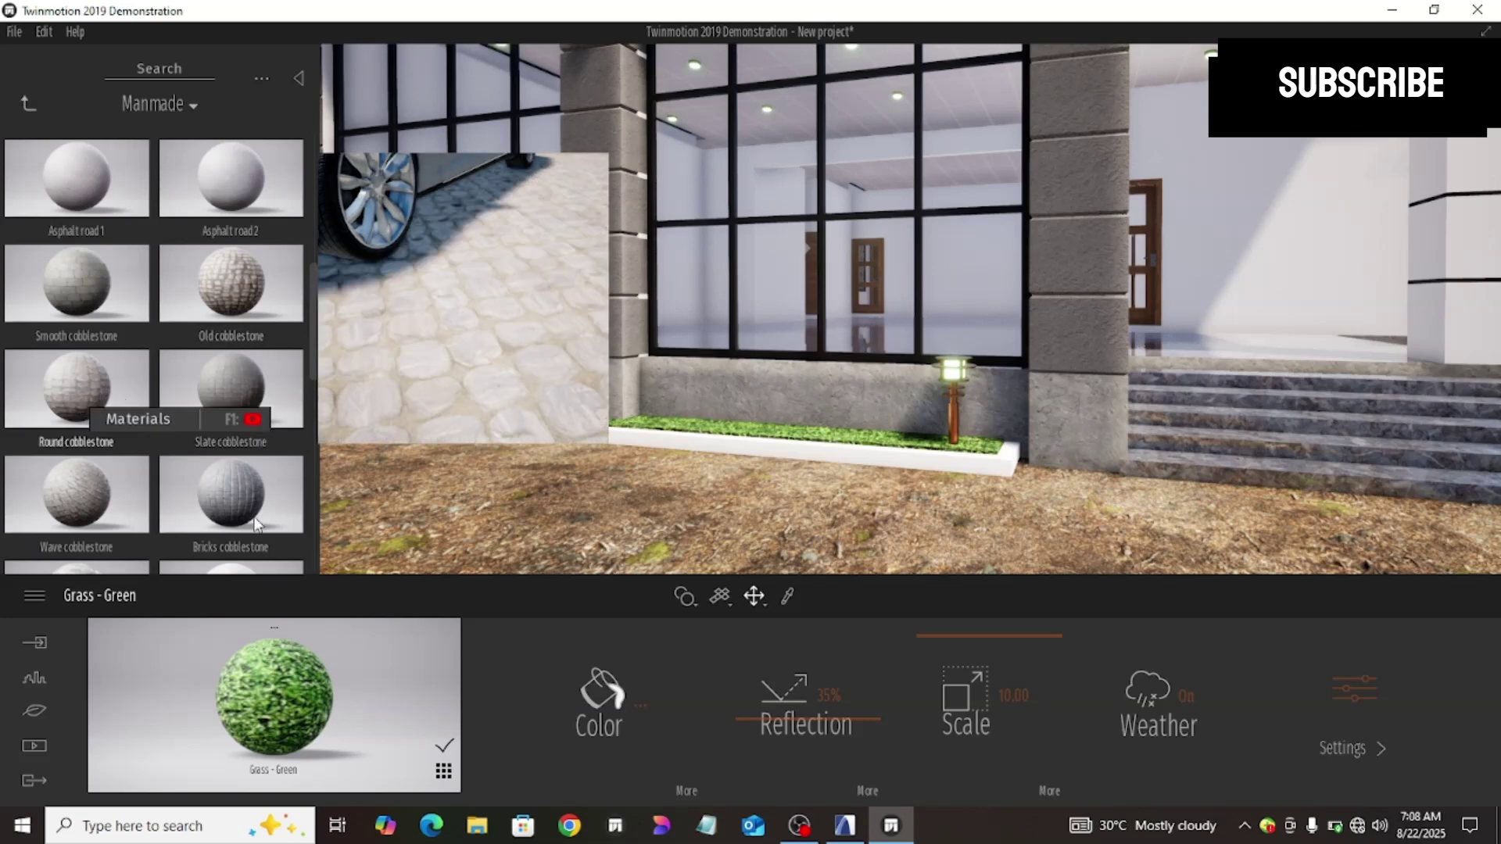
{"action": "left_click_drag", "start_coordinate": [239, 504], "coordinate": [496, 543]}
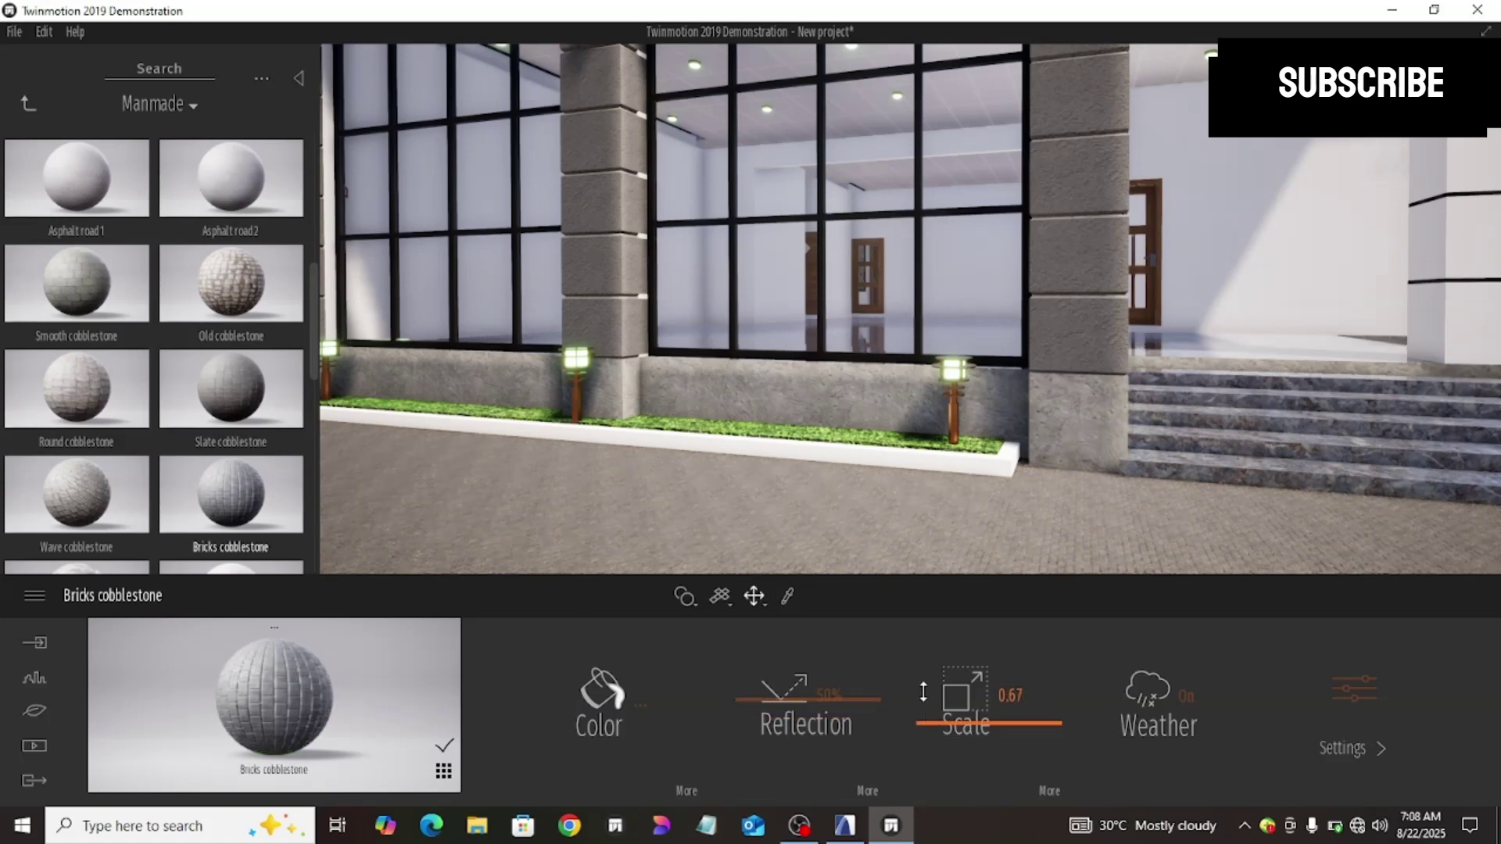
Step: Set the cobblestone ground's texture scale to about 1.16 and its reflection to 43%, and raise its metallicness
{"action": "left_click_drag", "start_coordinate": [923, 692], "coordinate": [923, 692]}
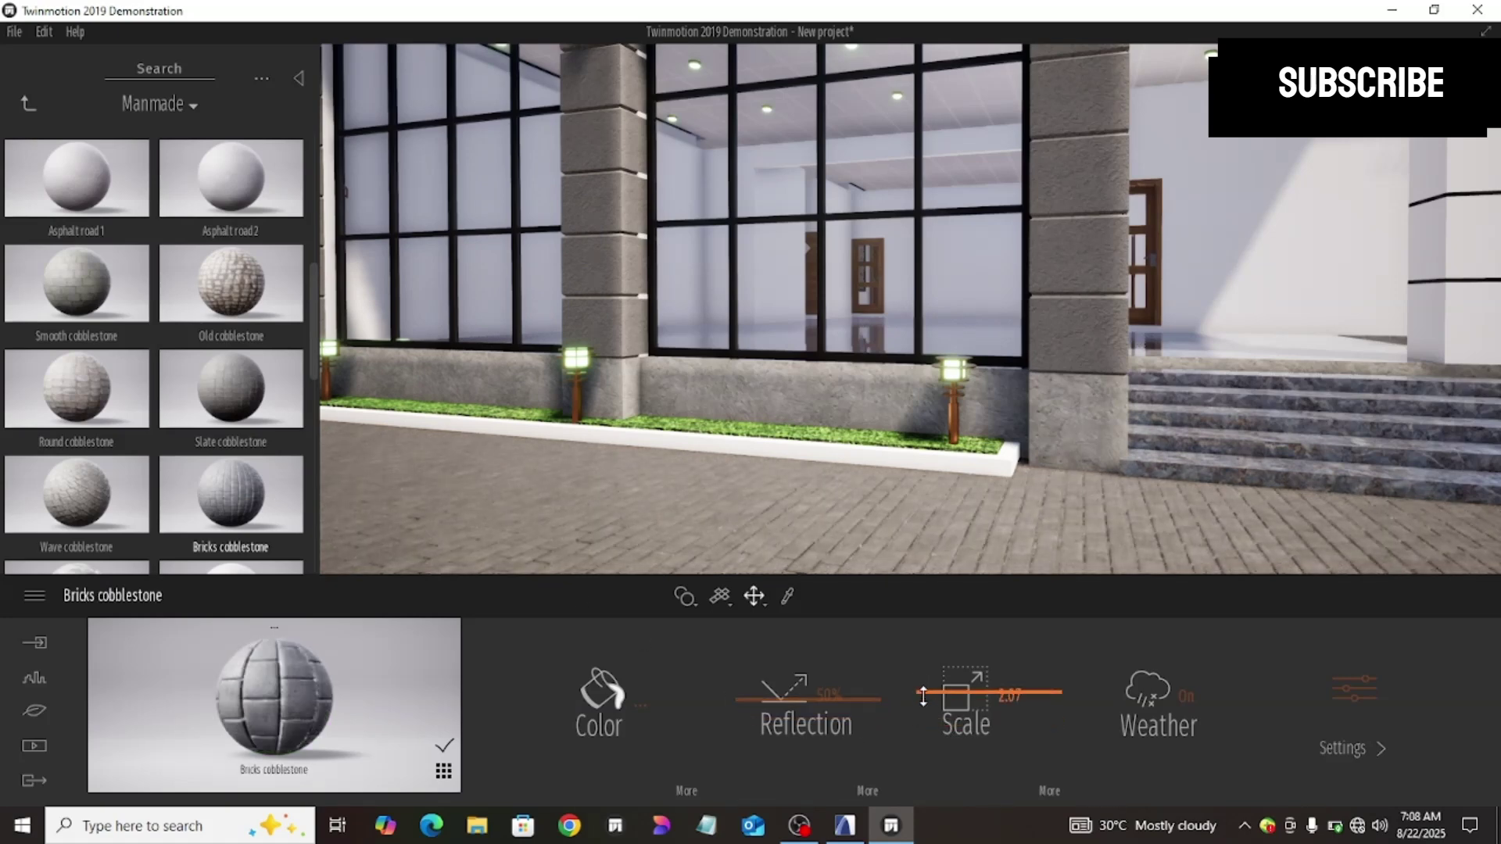
{"action": "left_click_drag", "start_coordinate": [775, 709], "coordinate": [740, 708]}
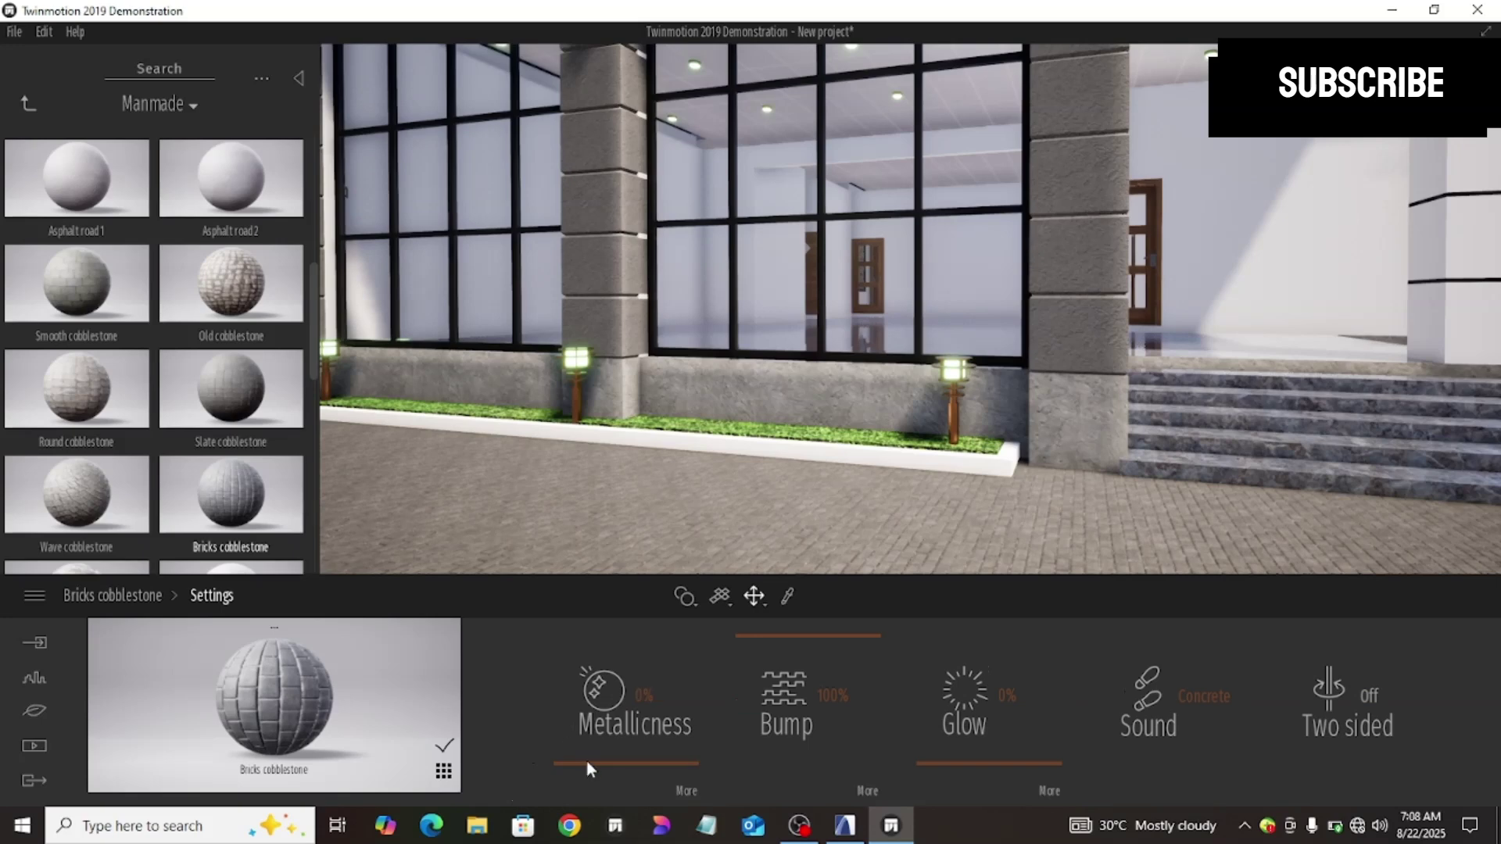
{"action": "left_click_drag", "start_coordinate": [581, 725], "coordinate": [578, 713]}
{"action": "left_click", "coordinate": [115, 592]}
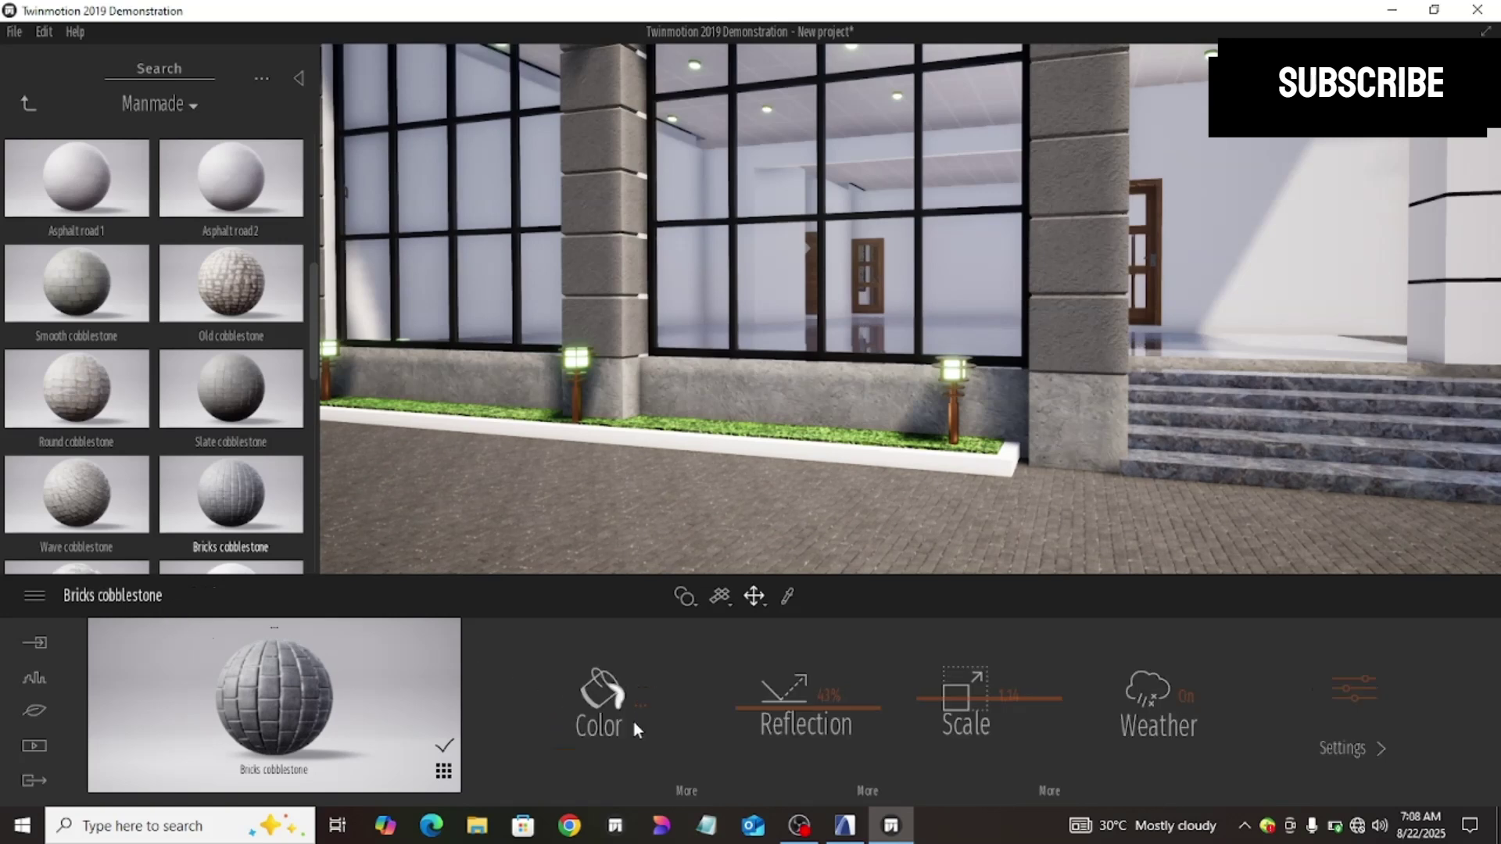
Step: Change the Bricks cobblestone colour to pure white (FFFFFF) and set its reflection to 57%
{"action": "left_click", "coordinate": [600, 704]}
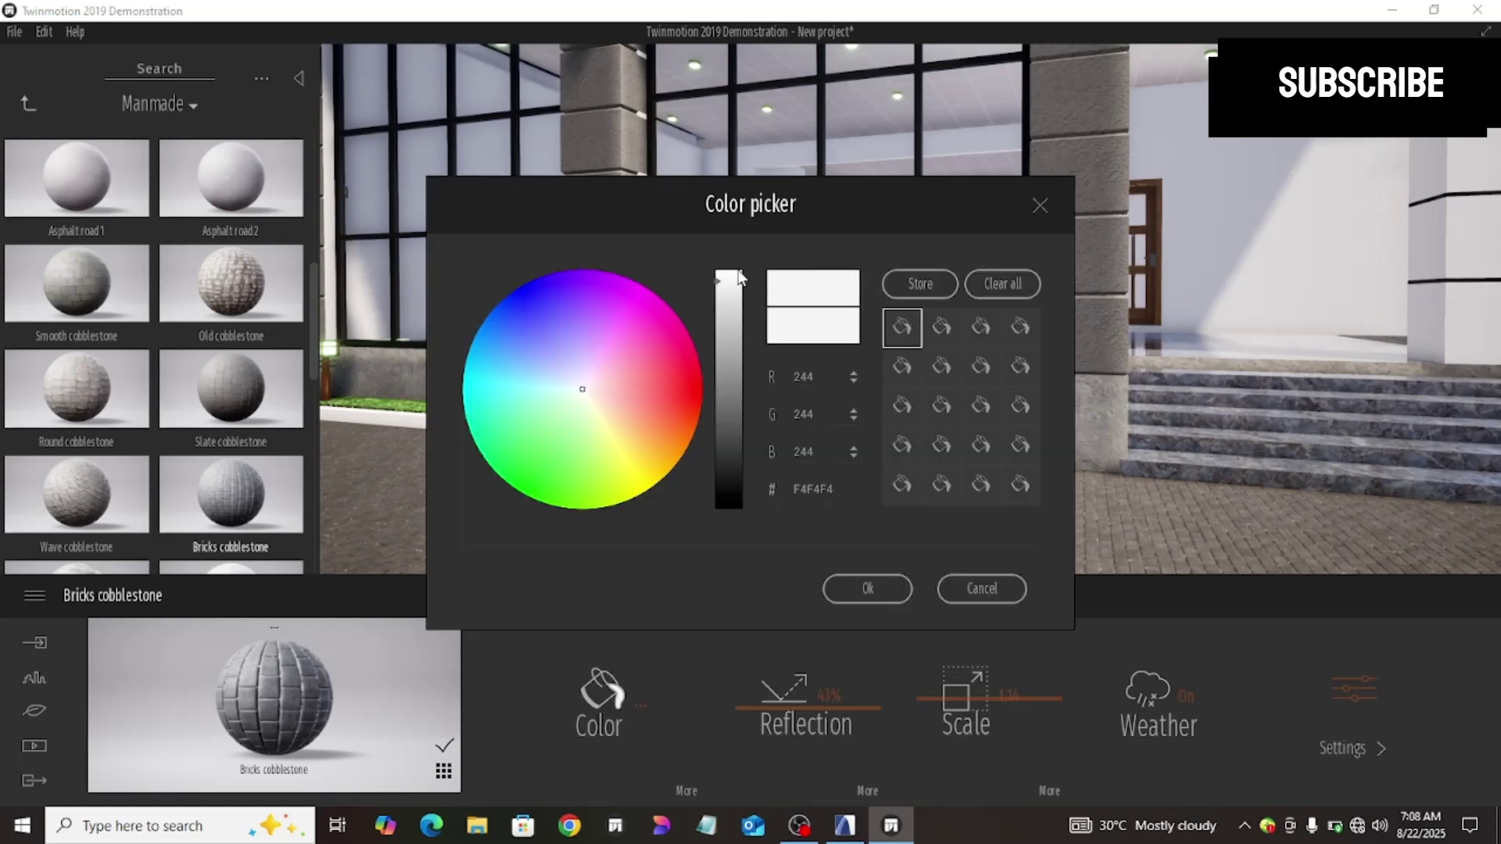
{"action": "left_click_drag", "start_coordinate": [731, 248], "coordinate": [730, 245]}
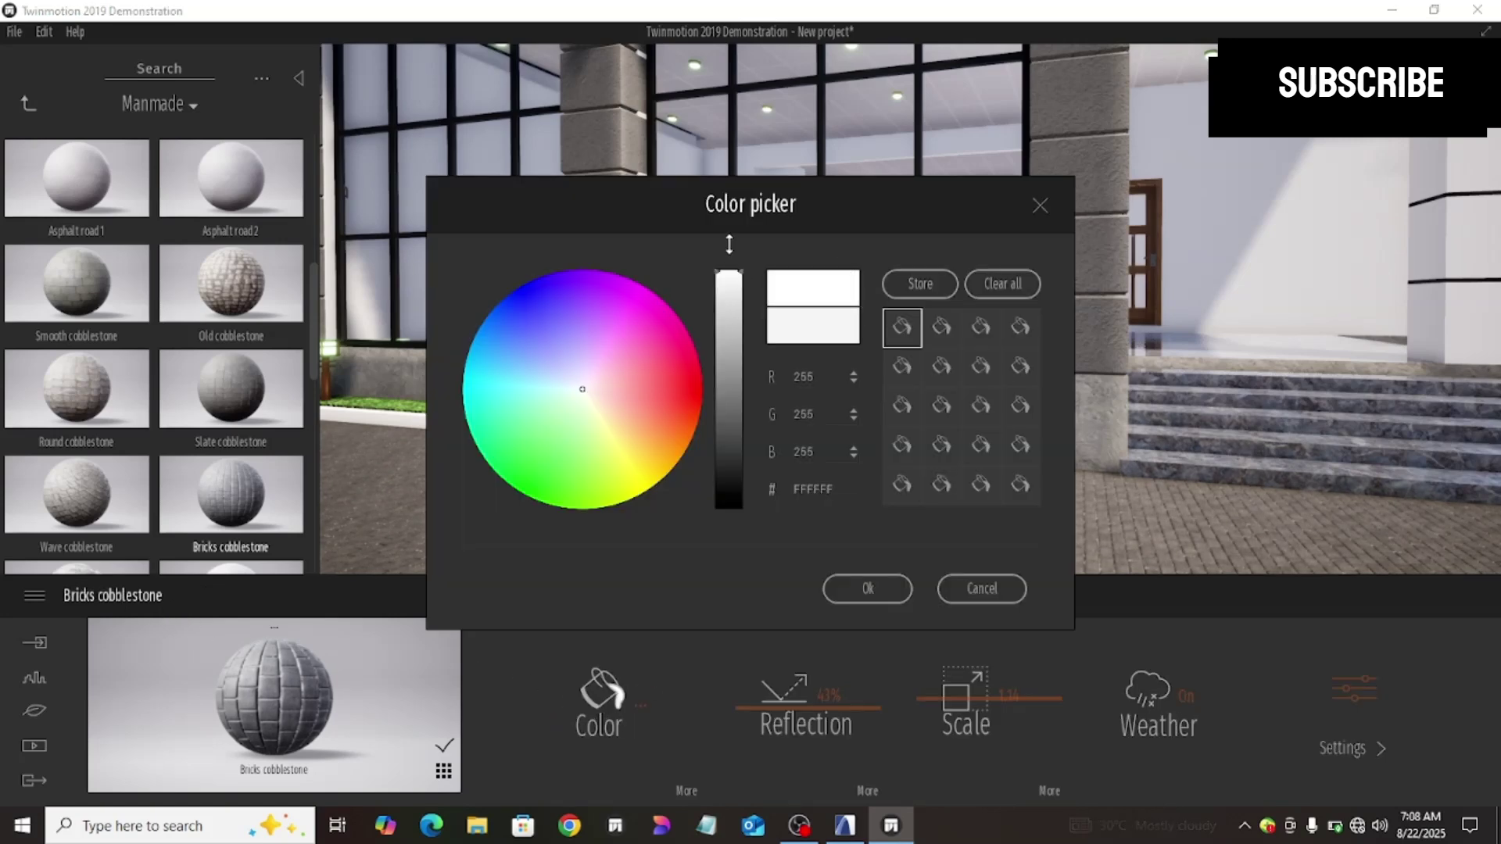
{"action": "left_click", "coordinate": [865, 588]}
{"action": "left_click_drag", "start_coordinate": [740, 692], "coordinate": [742, 670]}
Step: Pick the Glass - Clear Fast material from the front windows and set its opacity to 0%, keeping metallicness at 100%
{"action": "scroll", "coordinate": [795, 549], "scroll_direction": "down", "scroll_amount": 5}
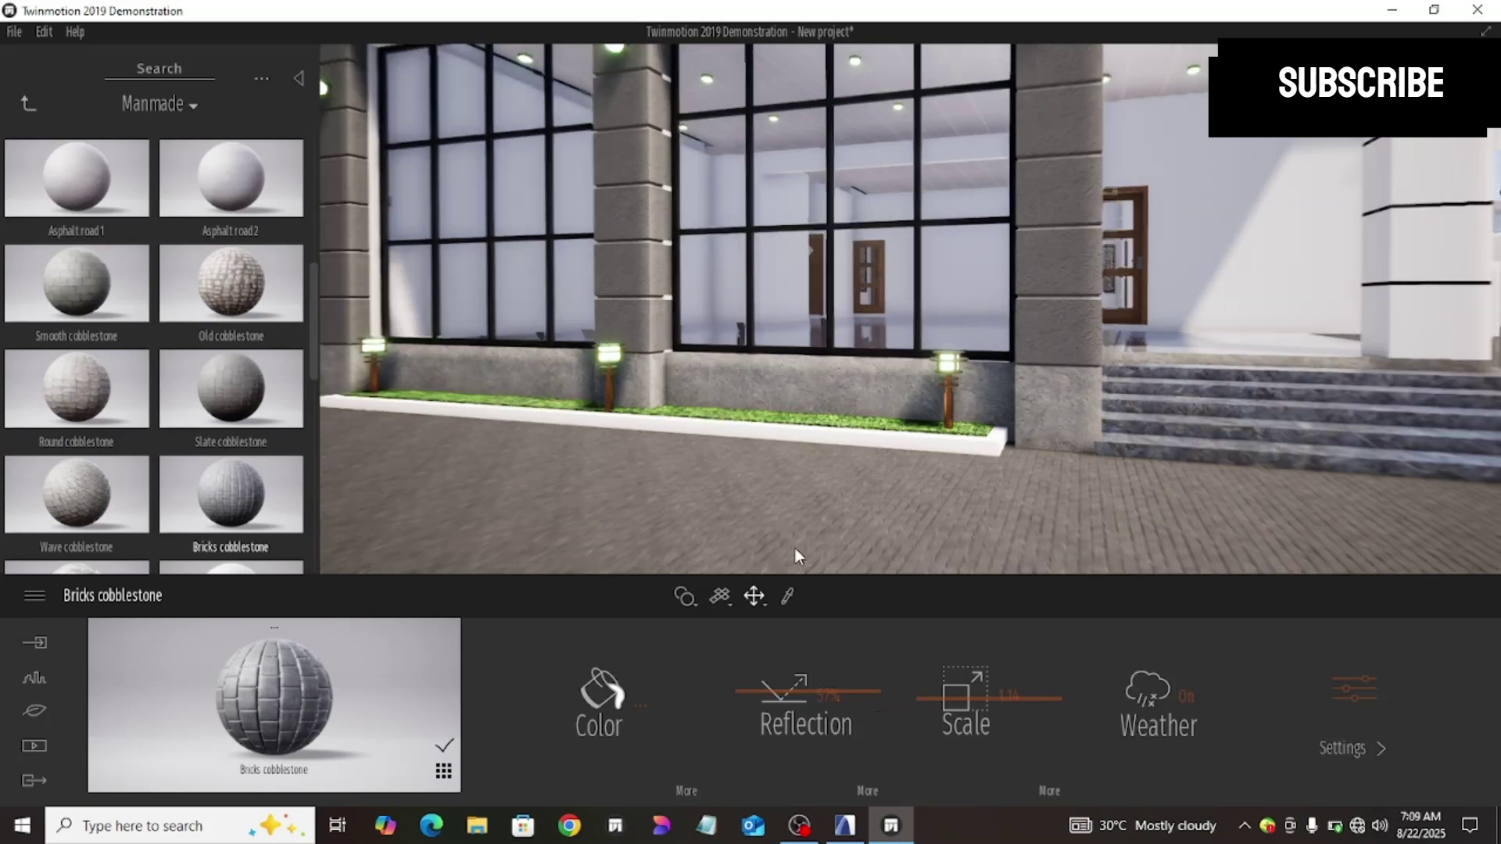
{"action": "scroll", "coordinate": [855, 442], "scroll_direction": "down", "scroll_amount": 5}
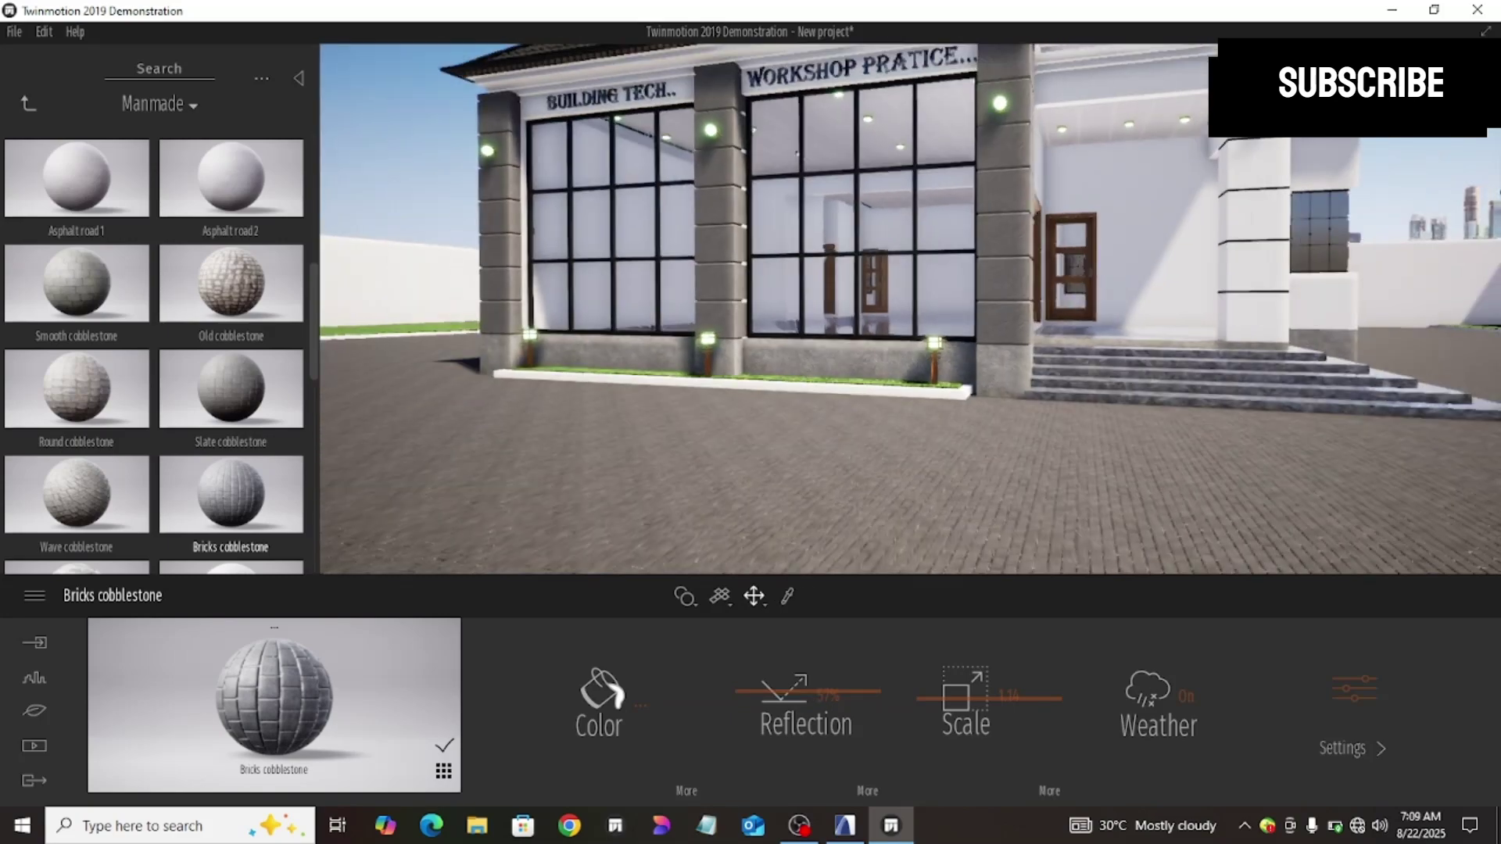
{"action": "middle_click_drag", "start_coordinate": [805, 446], "coordinate": [757, 439]}
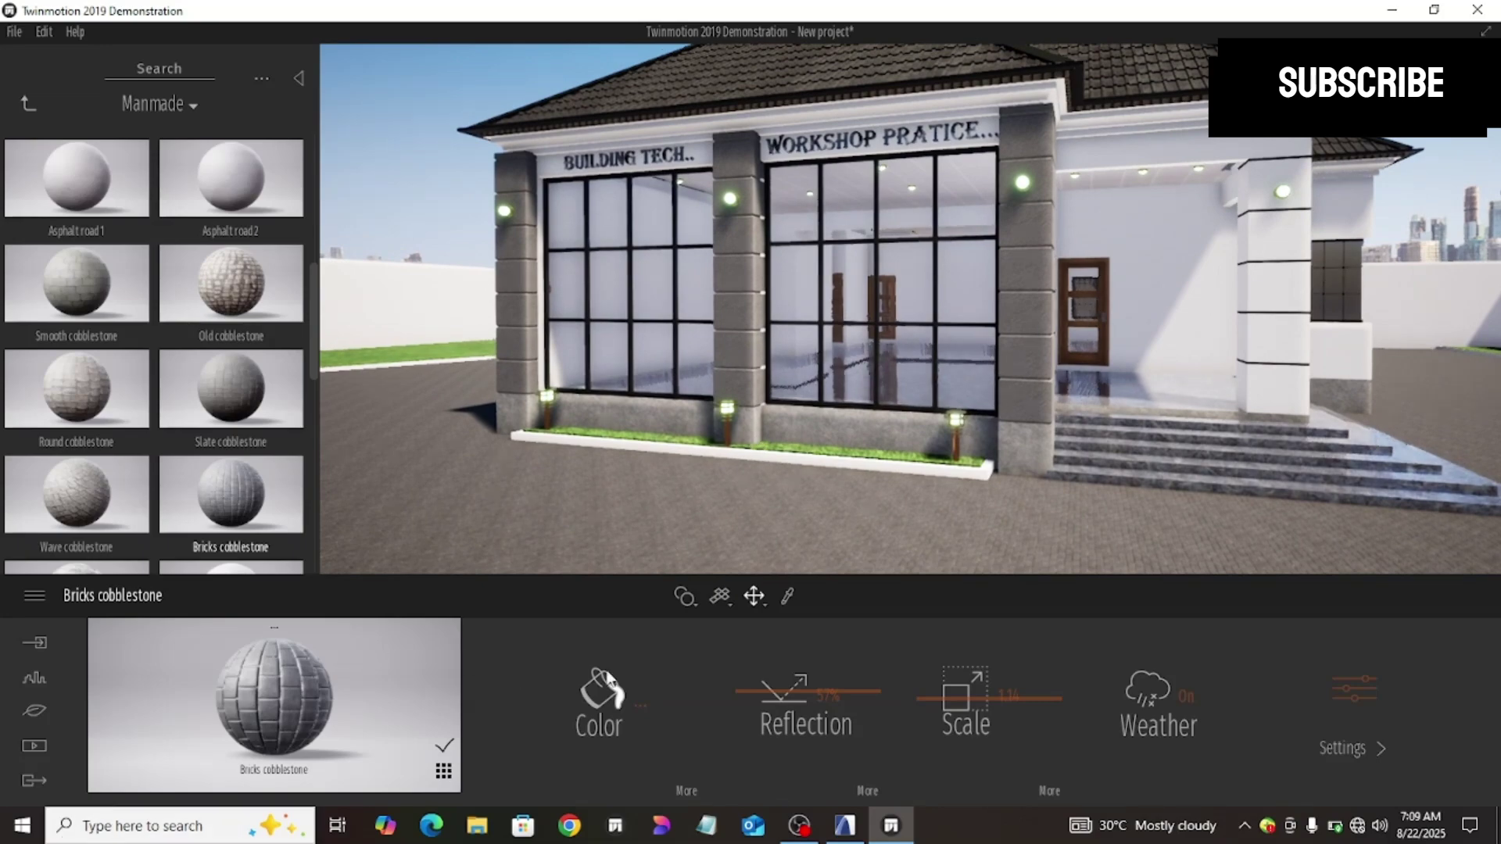
{"action": "scroll", "coordinate": [891, 372], "scroll_direction": "up", "scroll_amount": 6}
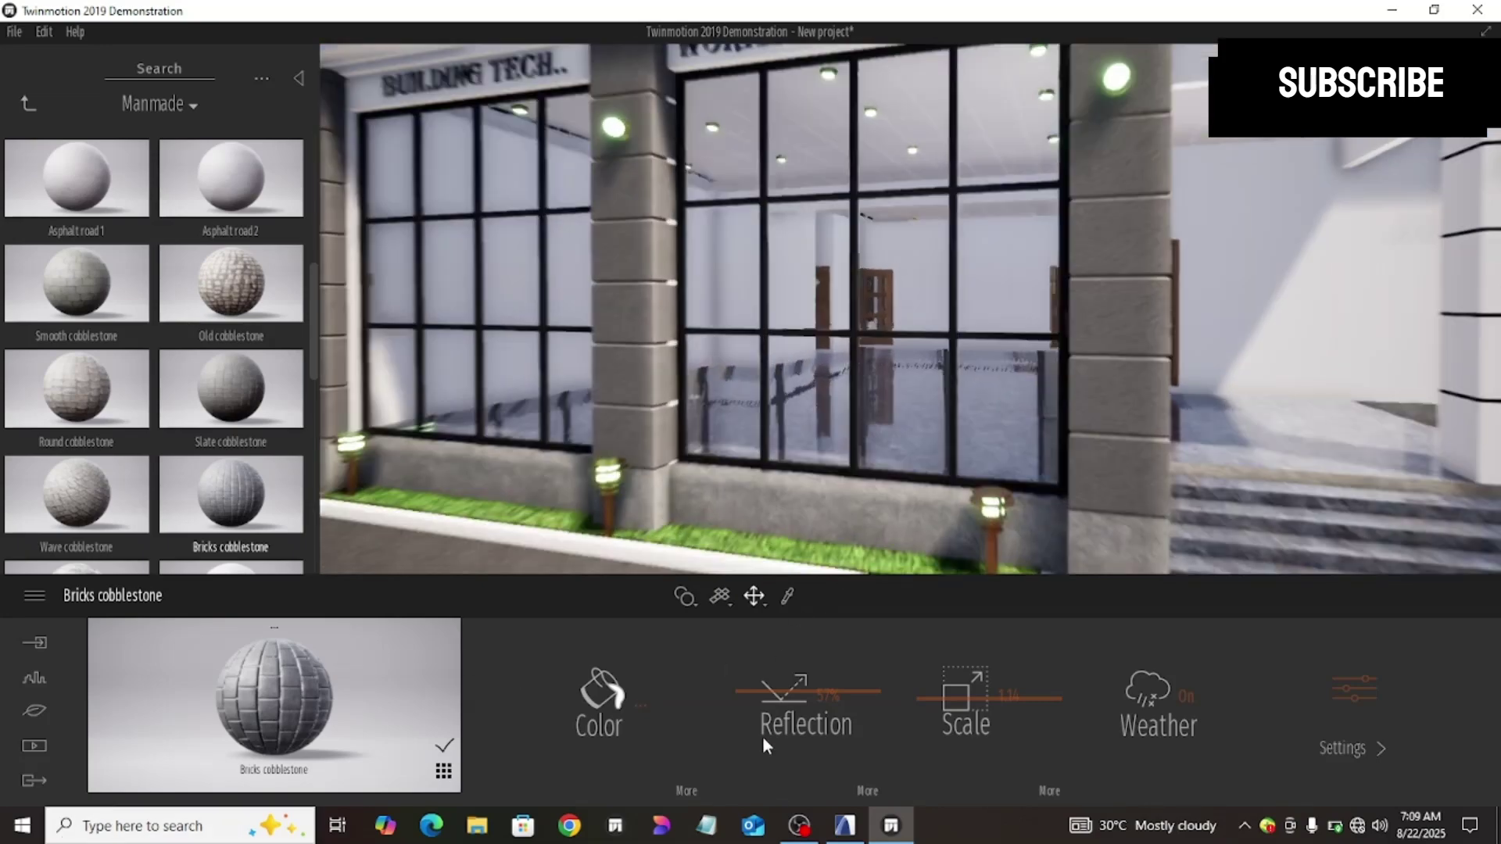
{"action": "left_click", "coordinate": [787, 598]}
{"action": "left_click", "coordinate": [889, 409]}
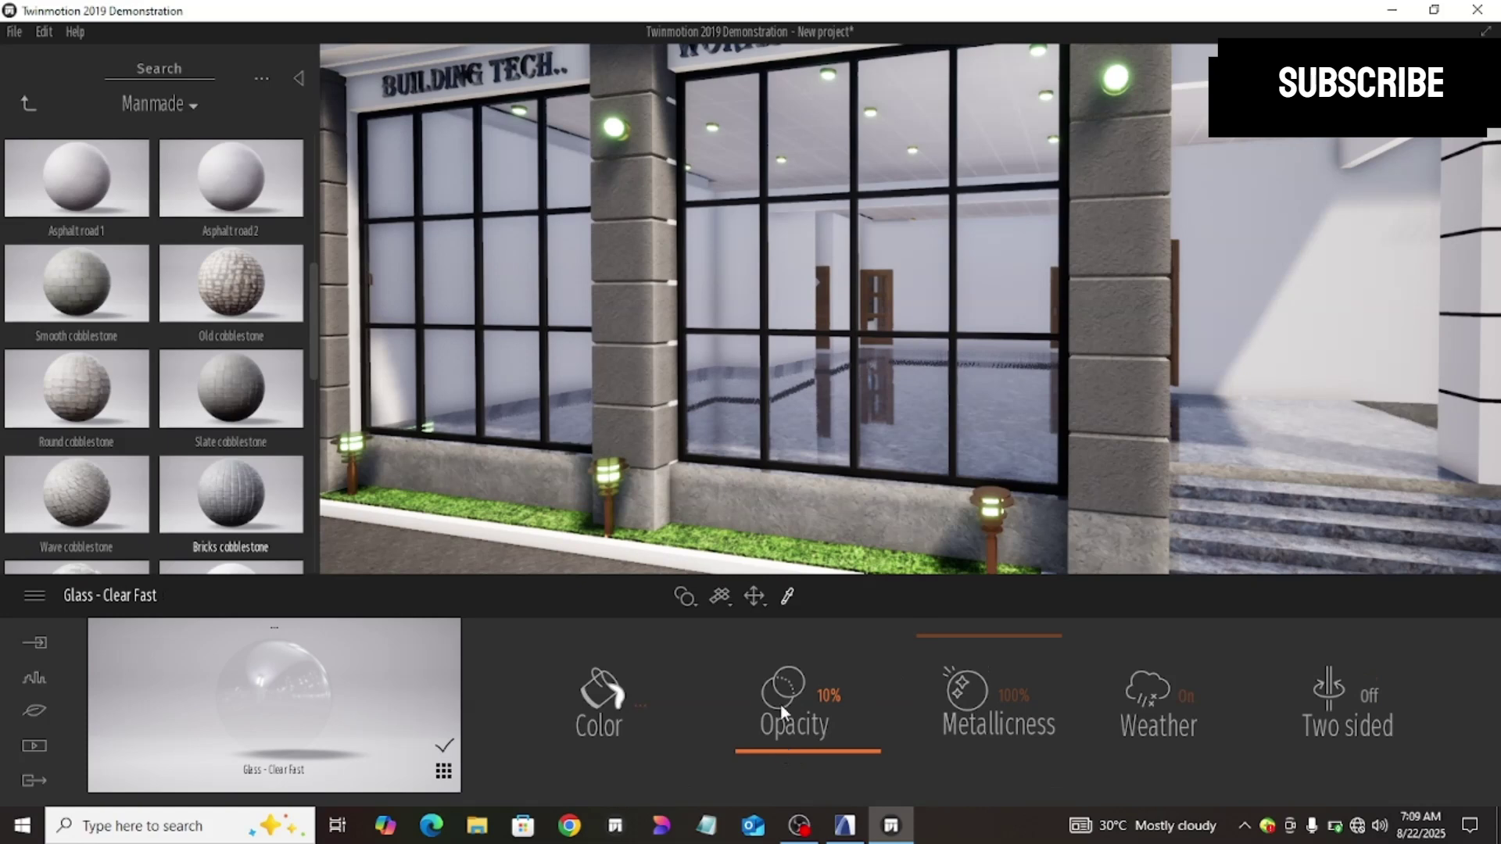
{"action": "left_click_drag", "start_coordinate": [781, 700], "coordinate": [790, 621]}
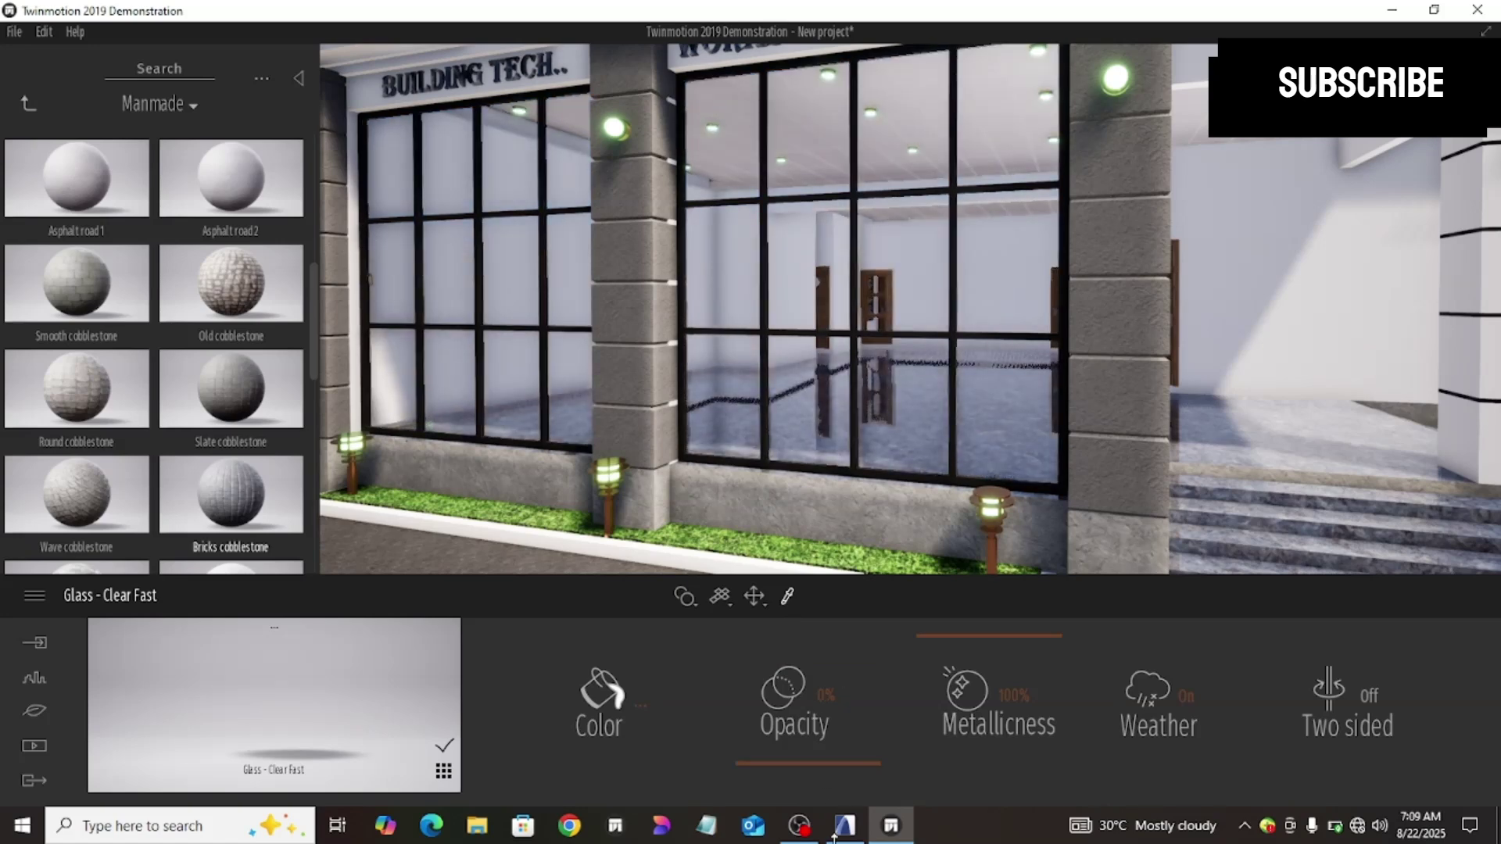
{"action": "left_click_drag", "start_coordinate": [943, 636], "coordinate": [914, 547]}
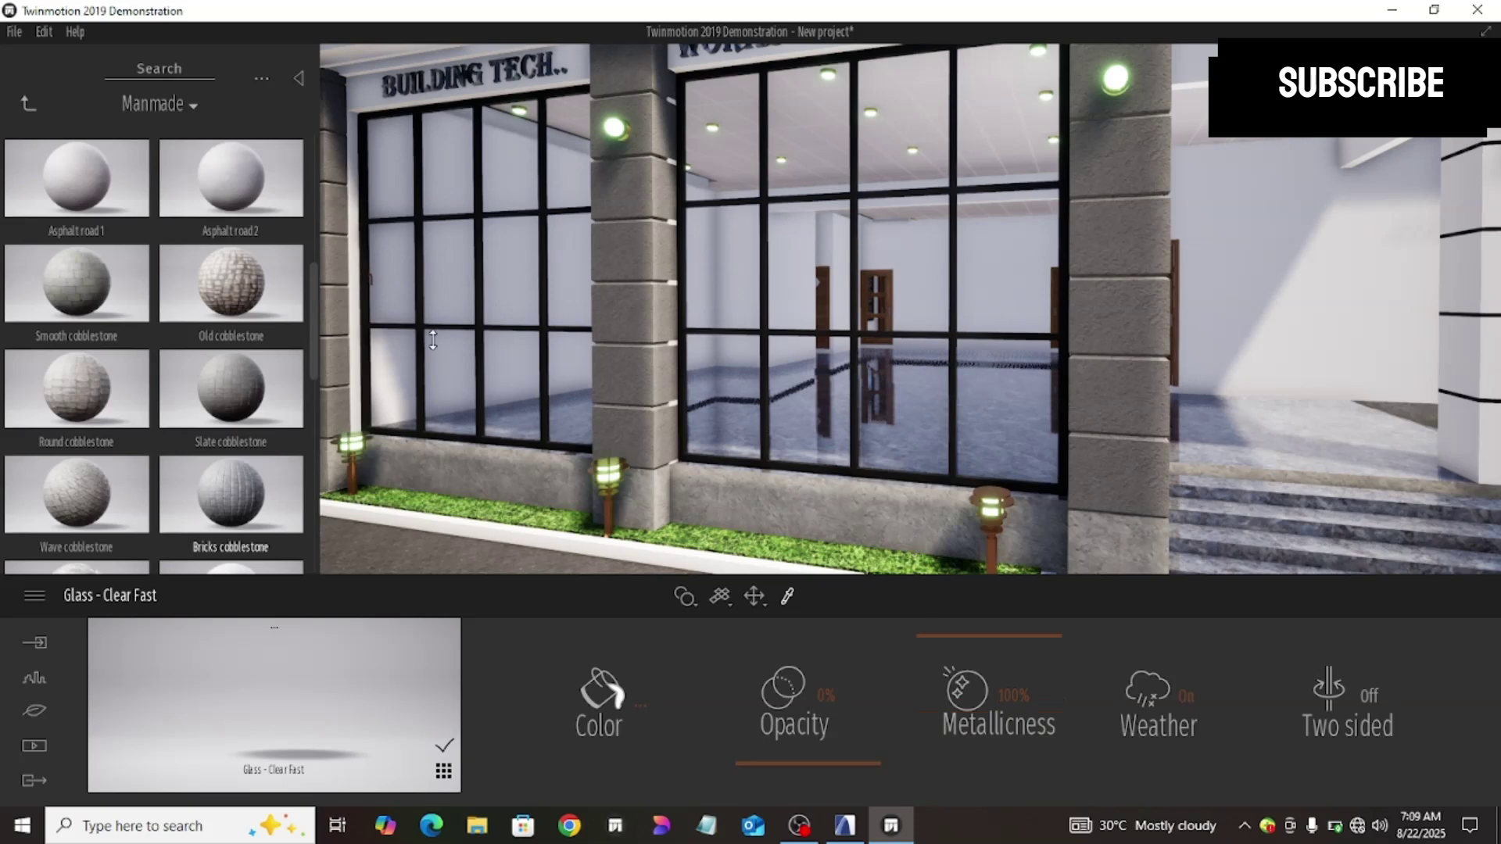
Step: Apply the MF 60x120 SR ceiling material to the interior ceiling, with a scale of 0.97 and a reflection of 54%
{"action": "left_click", "coordinate": [28, 105]}
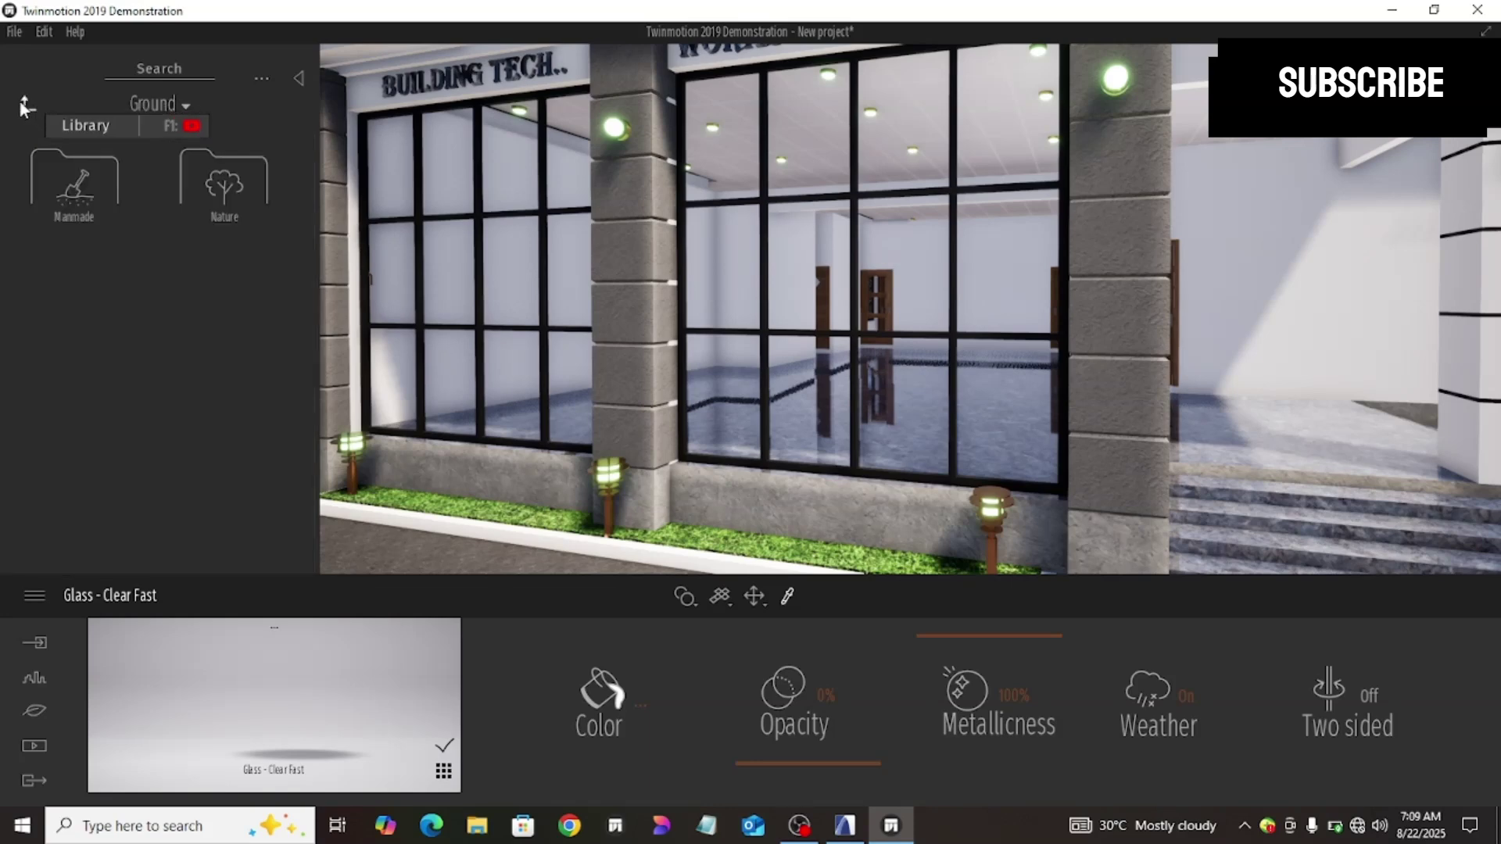
{"action": "left_click", "coordinate": [23, 106]}
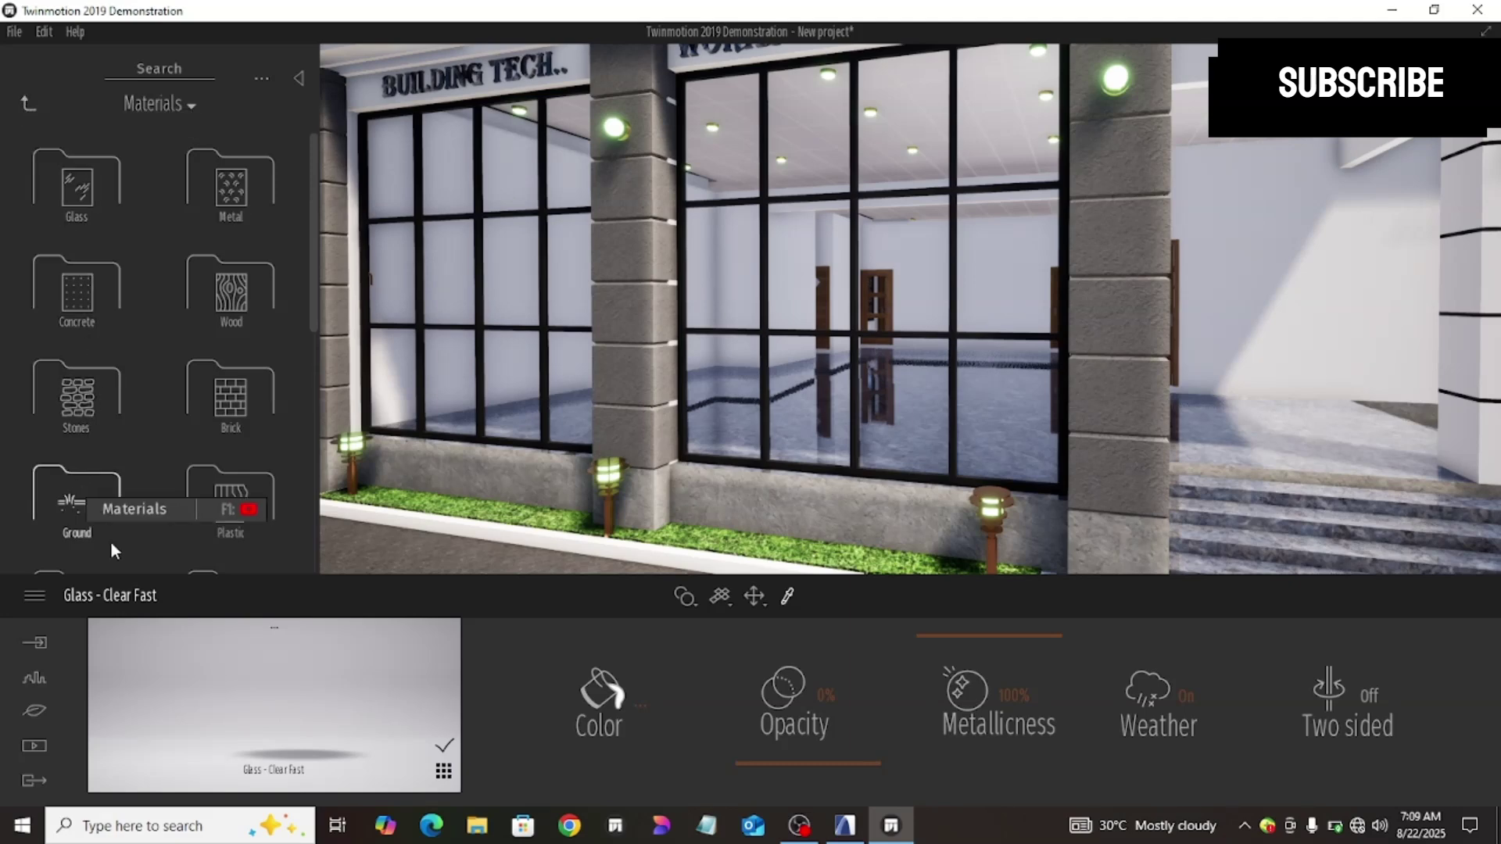
{"action": "scroll", "coordinate": [101, 443], "scroll_direction": "down", "scroll_amount": 1}
{"action": "scroll", "coordinate": [100, 439], "scroll_direction": "down", "scroll_amount": 2}
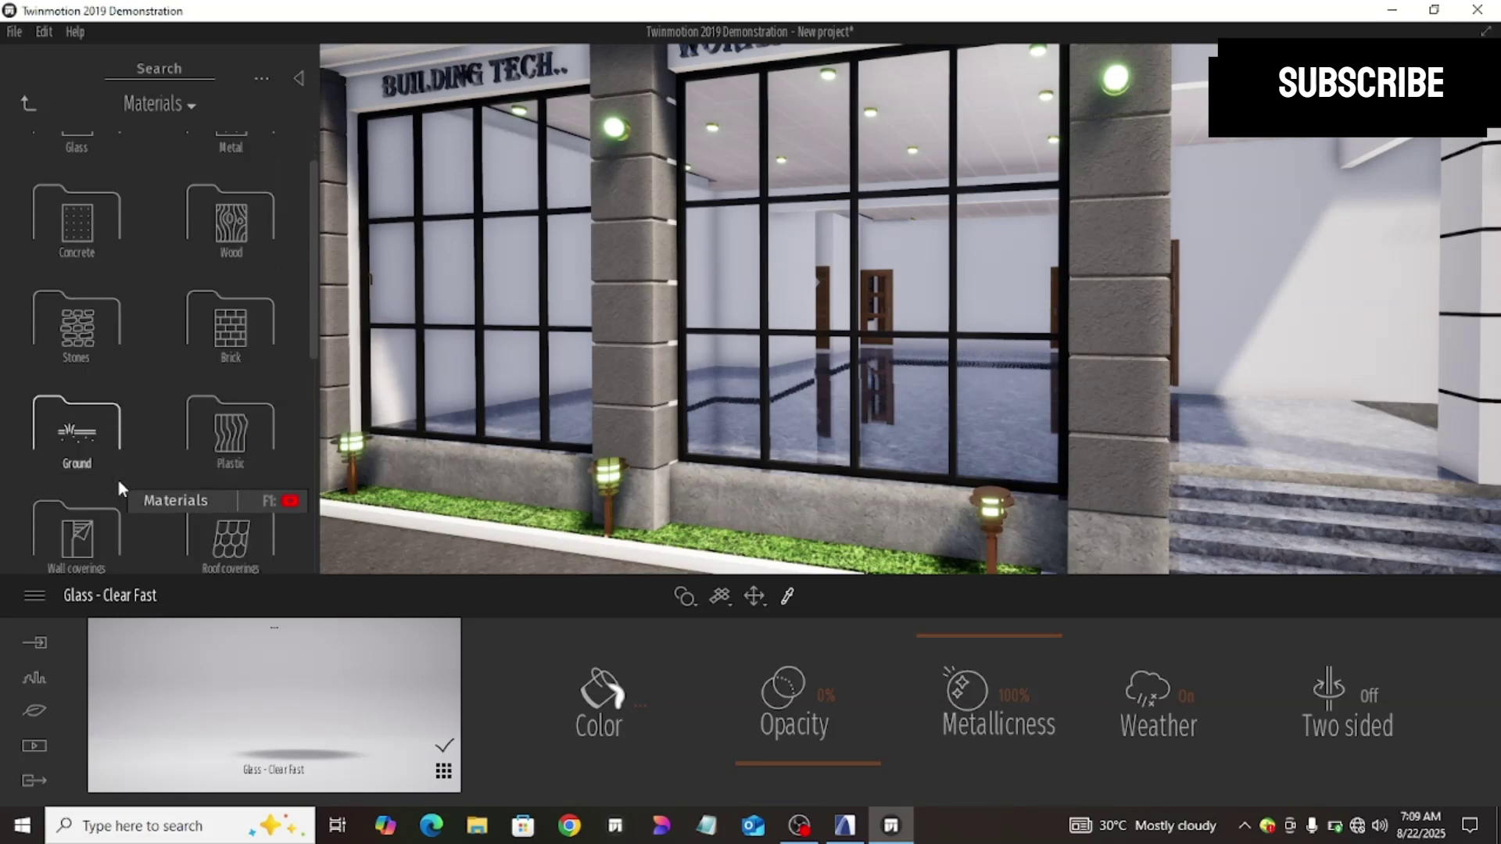
{"action": "scroll", "coordinate": [119, 487], "scroll_direction": "down", "scroll_amount": 1}
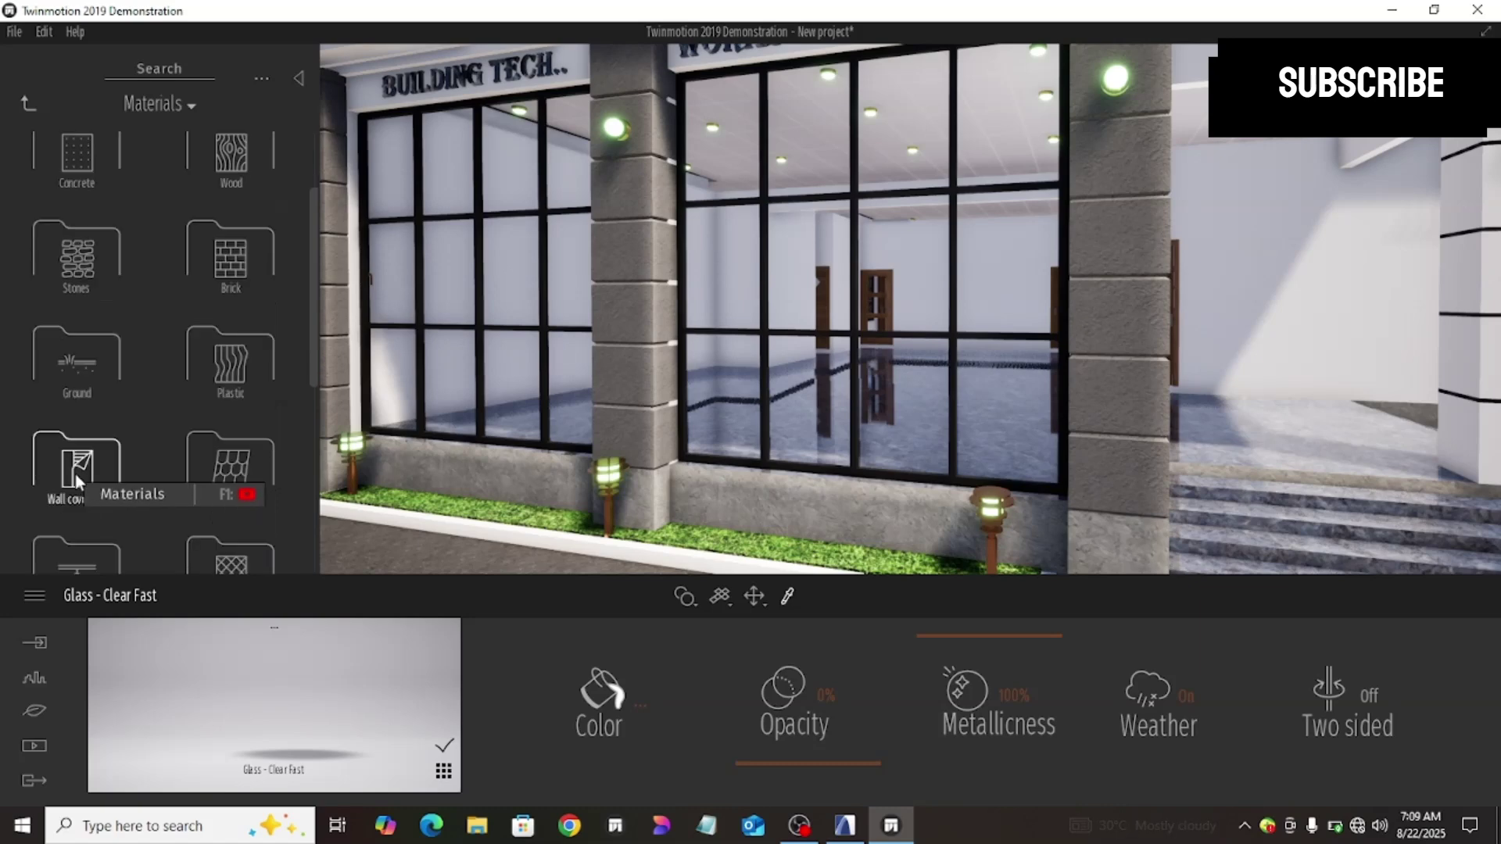
{"action": "scroll", "coordinate": [75, 474], "scroll_direction": "down", "scroll_amount": 3}
{"action": "scroll", "coordinate": [75, 474], "scroll_direction": "down", "scroll_amount": 2}
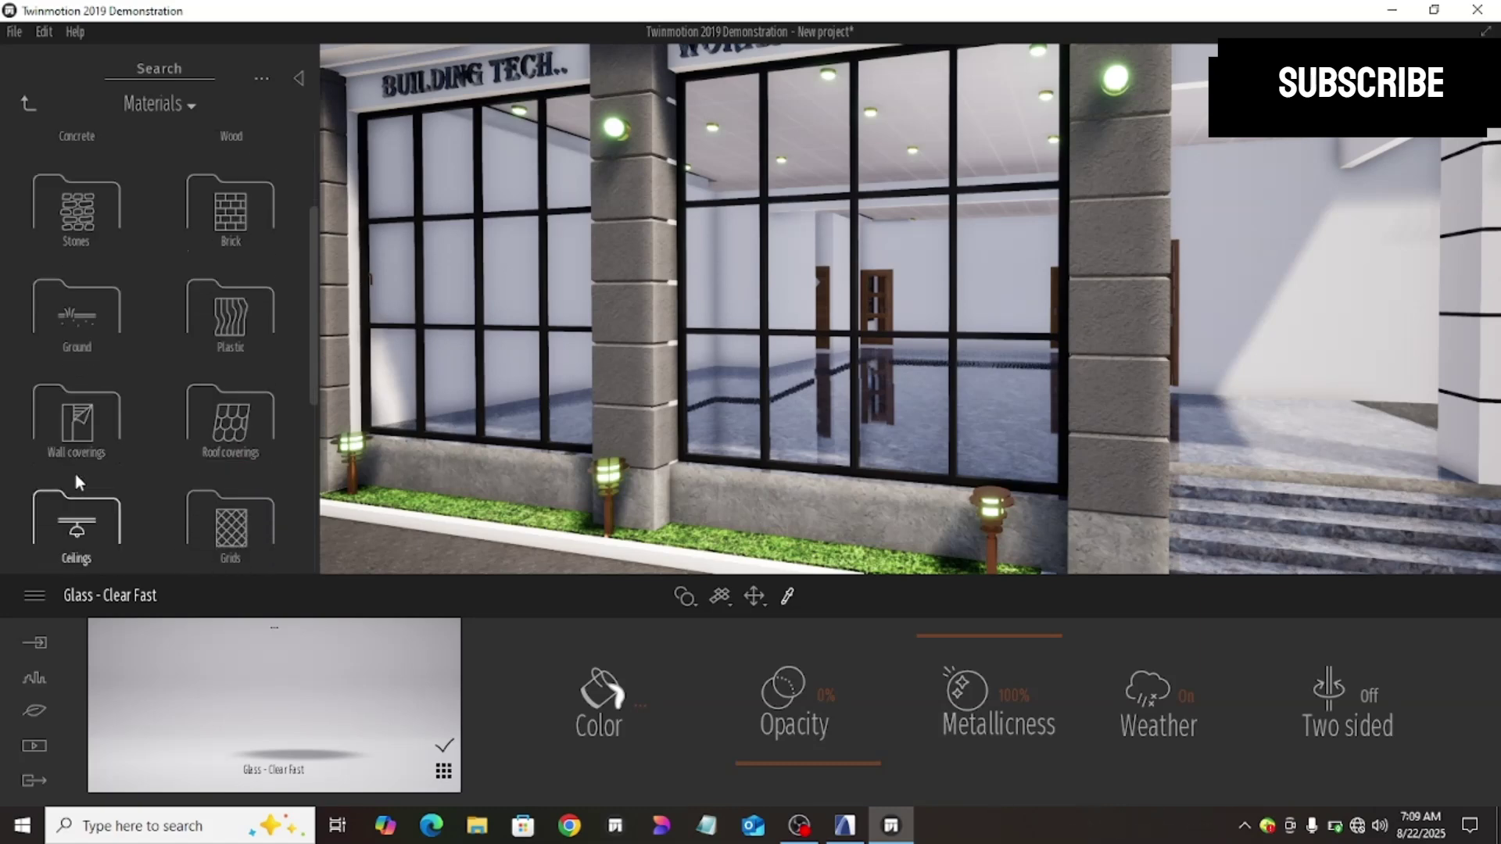
{"action": "left_click", "coordinate": [78, 516]}
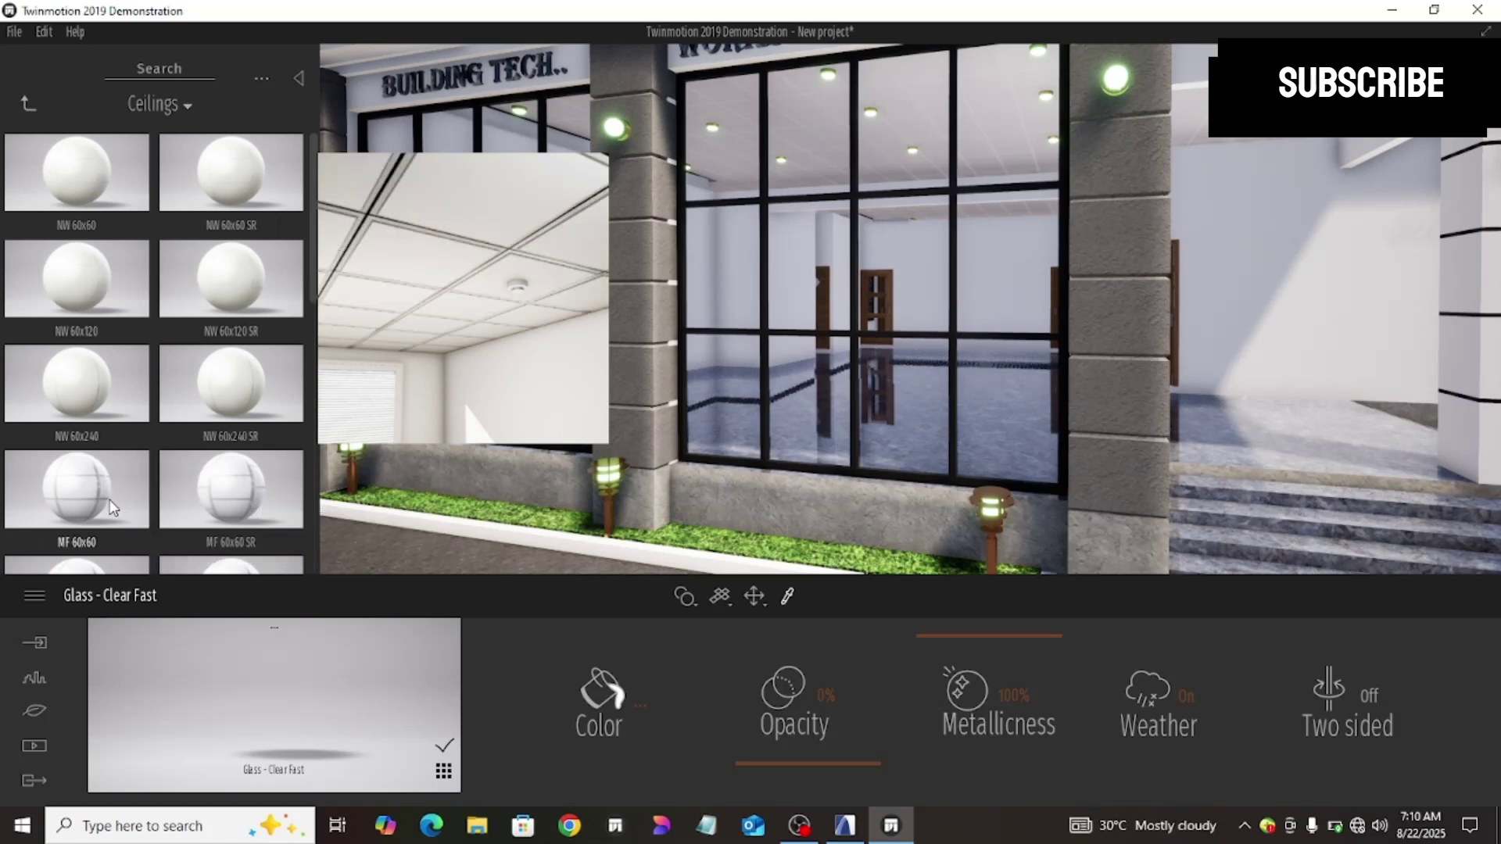
{"action": "scroll", "coordinate": [259, 475], "scroll_direction": "down", "scroll_amount": 1}
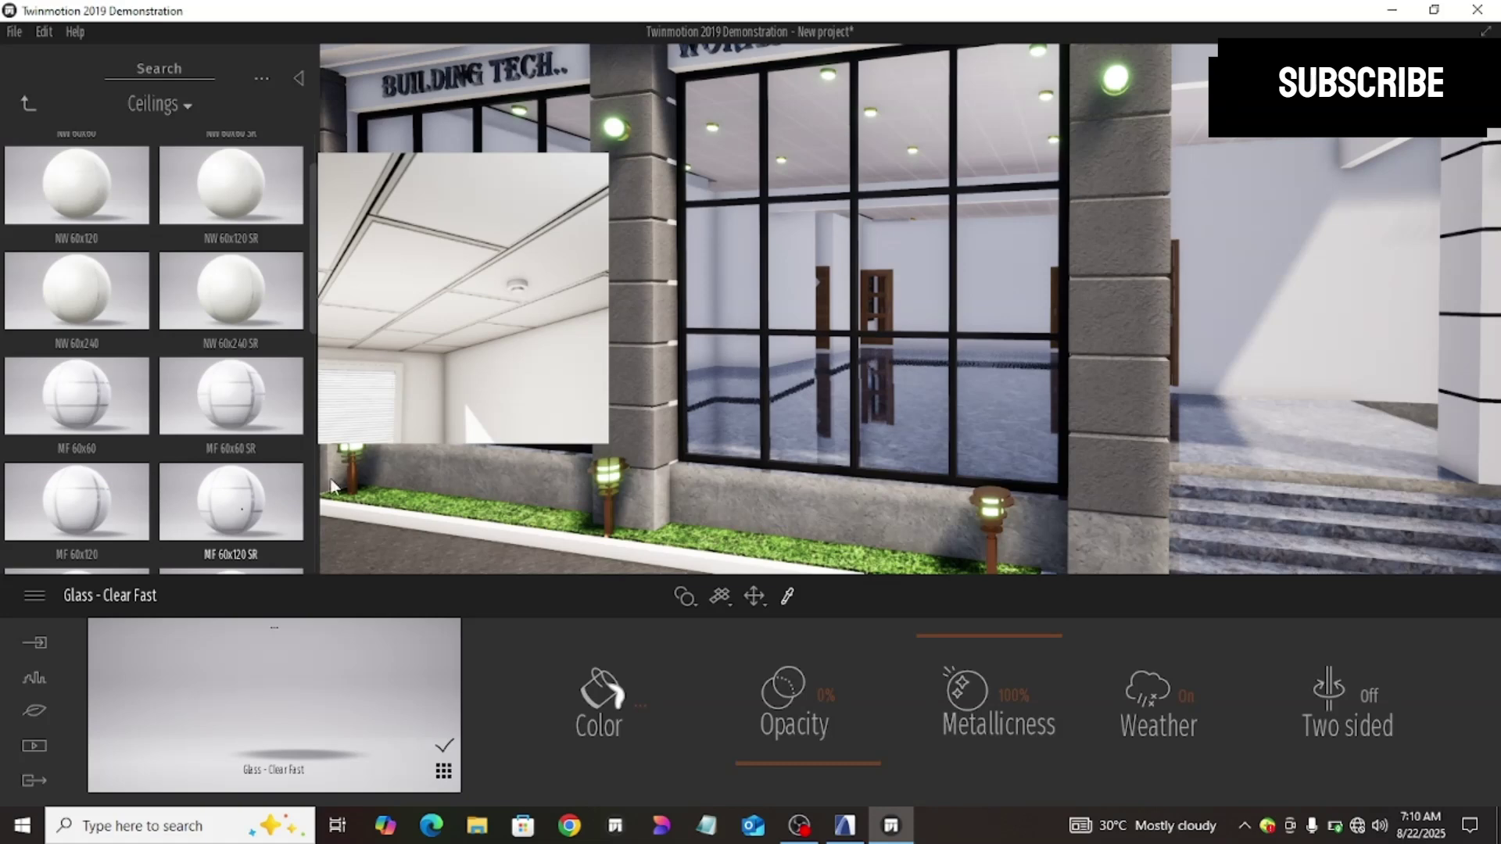
{"action": "left_click_drag", "start_coordinate": [1049, 105], "coordinate": [1203, 107]}
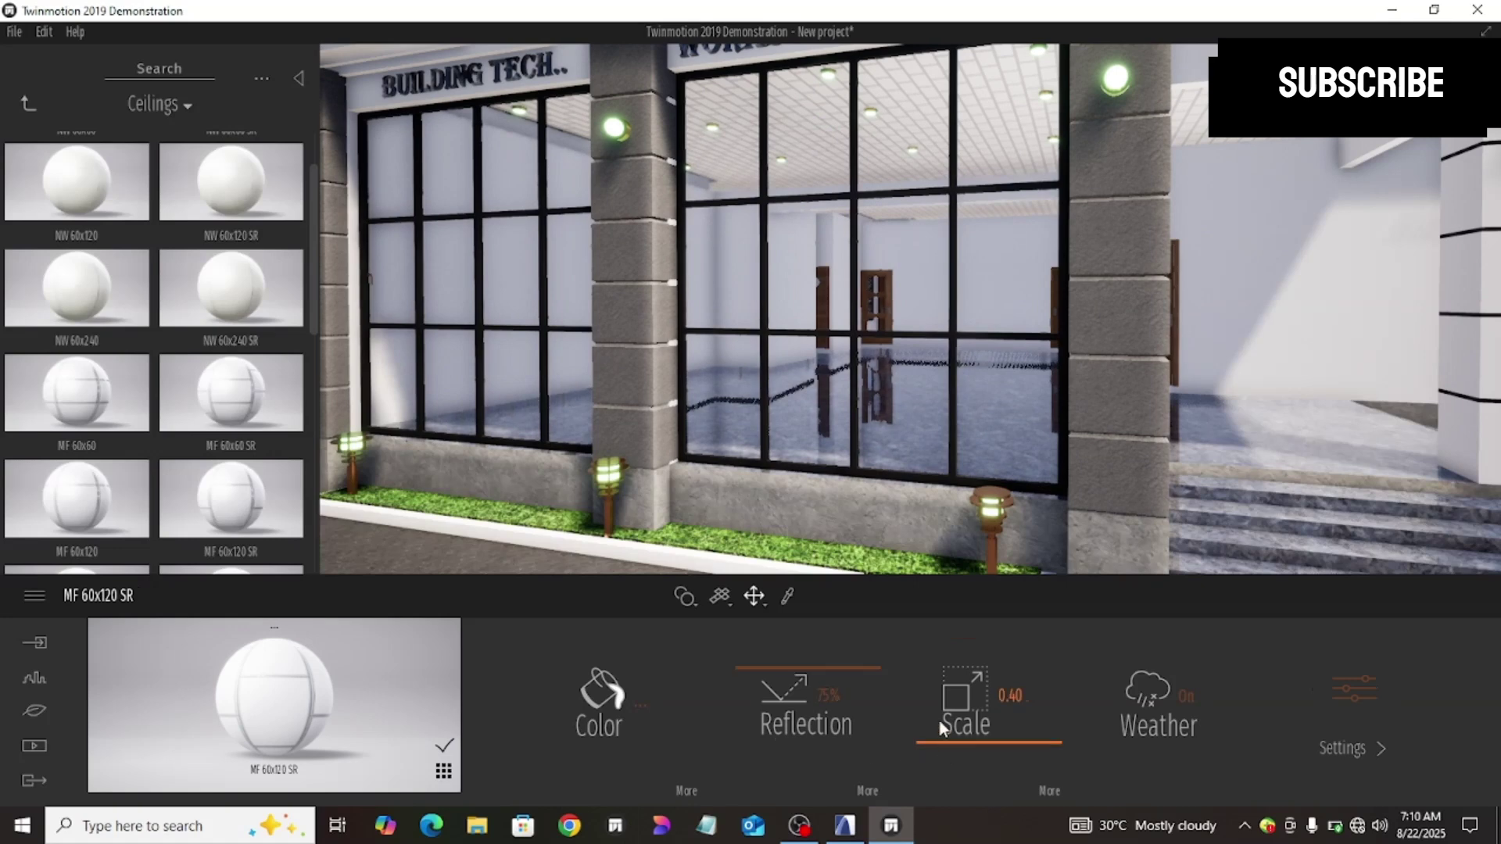
{"action": "left_click_drag", "start_coordinate": [941, 698], "coordinate": [941, 696]}
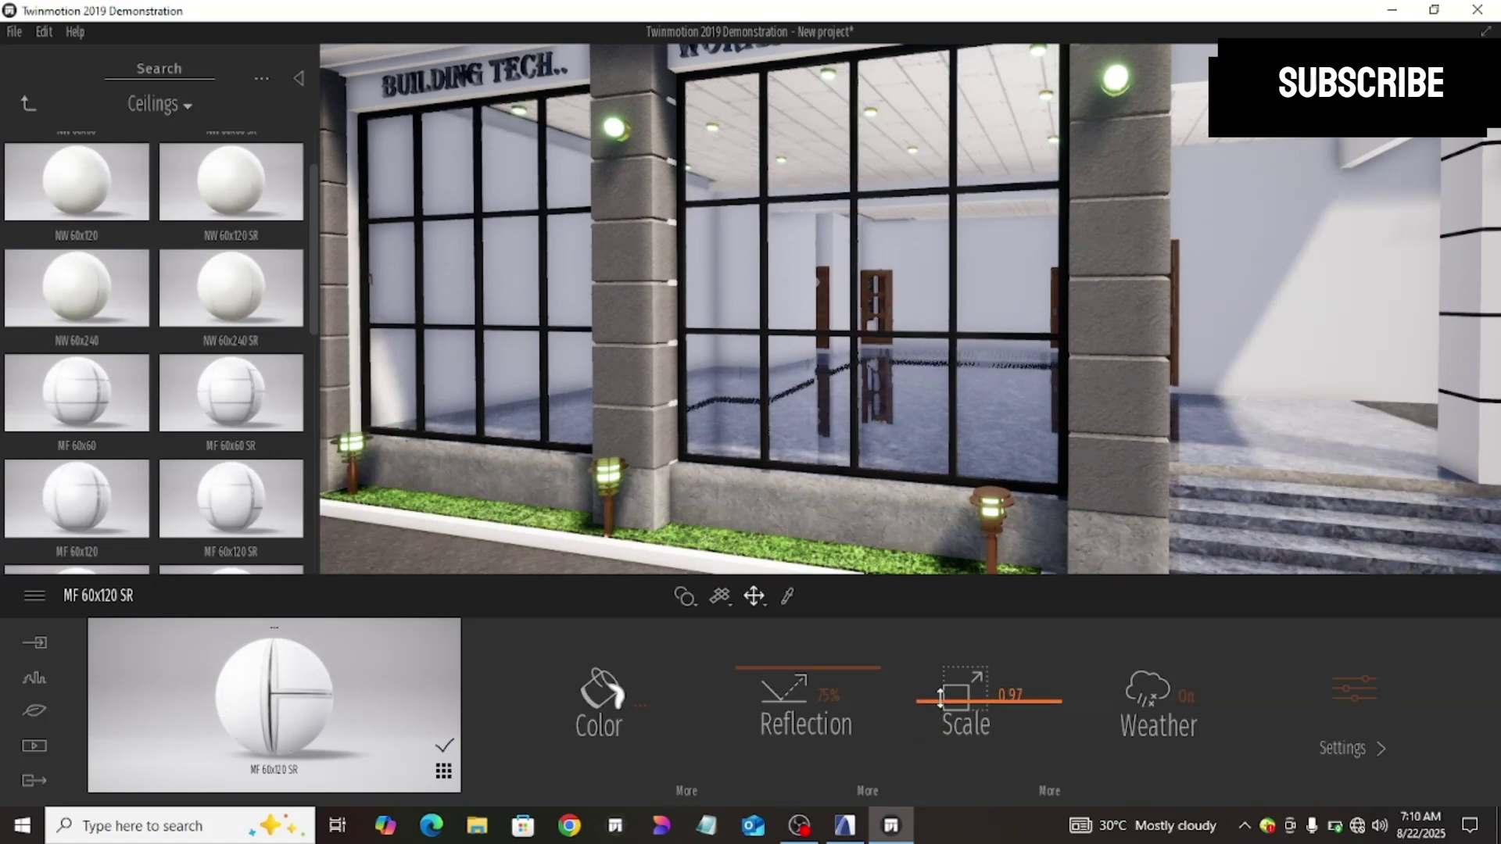
{"action": "left_click_drag", "start_coordinate": [744, 683], "coordinate": [745, 699]}
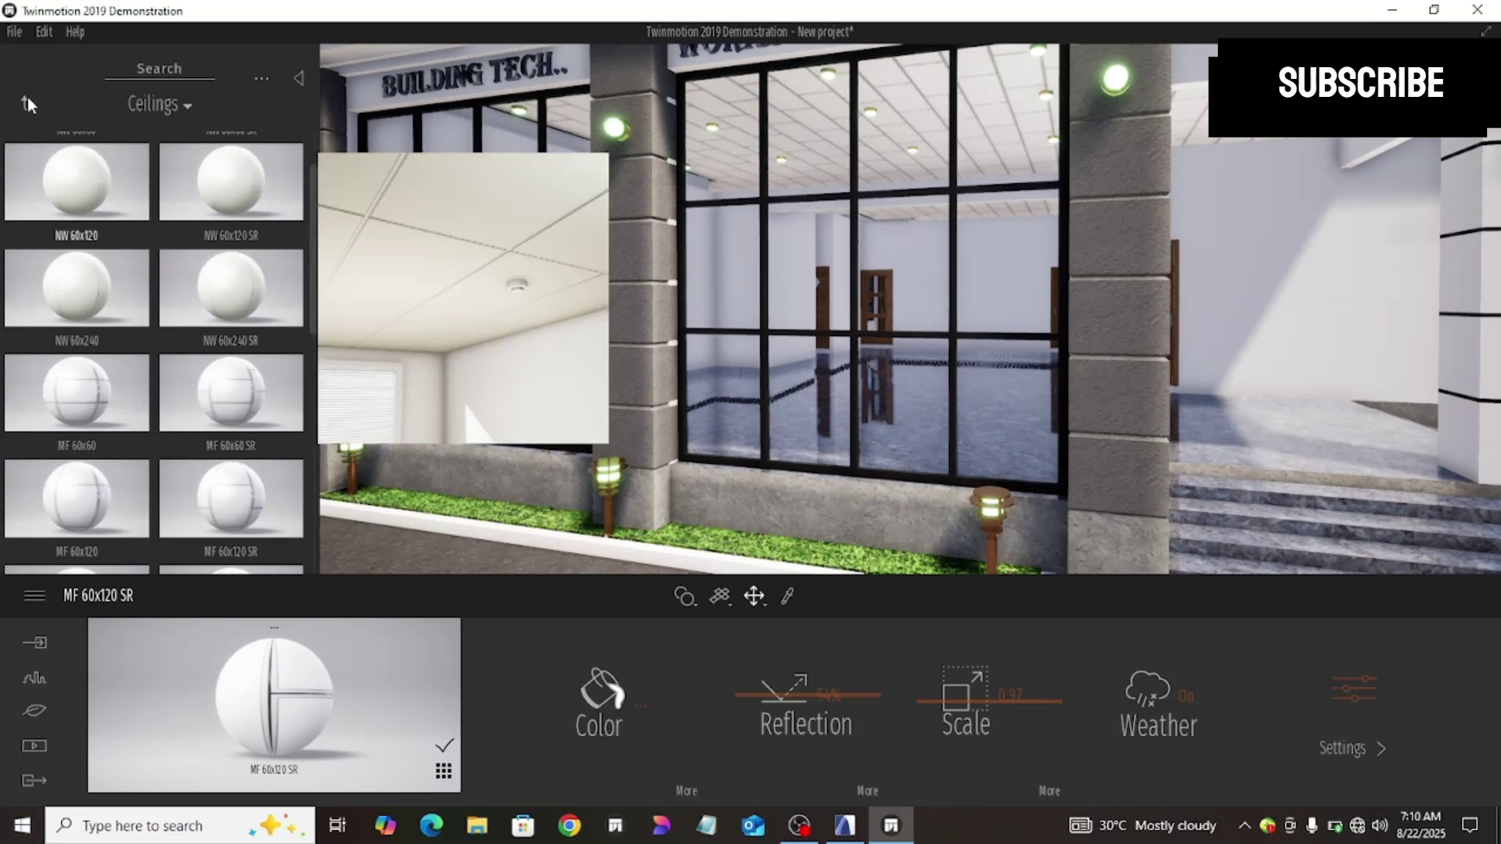
Step: Apply the Plaster coating 02 wall covering to the building's exterior walls, dismissing the low-battery notice
{"action": "left_click", "coordinate": [27, 100]}
{"action": "scroll", "coordinate": [700, 355], "scroll_direction": "down", "scroll_amount": 3}
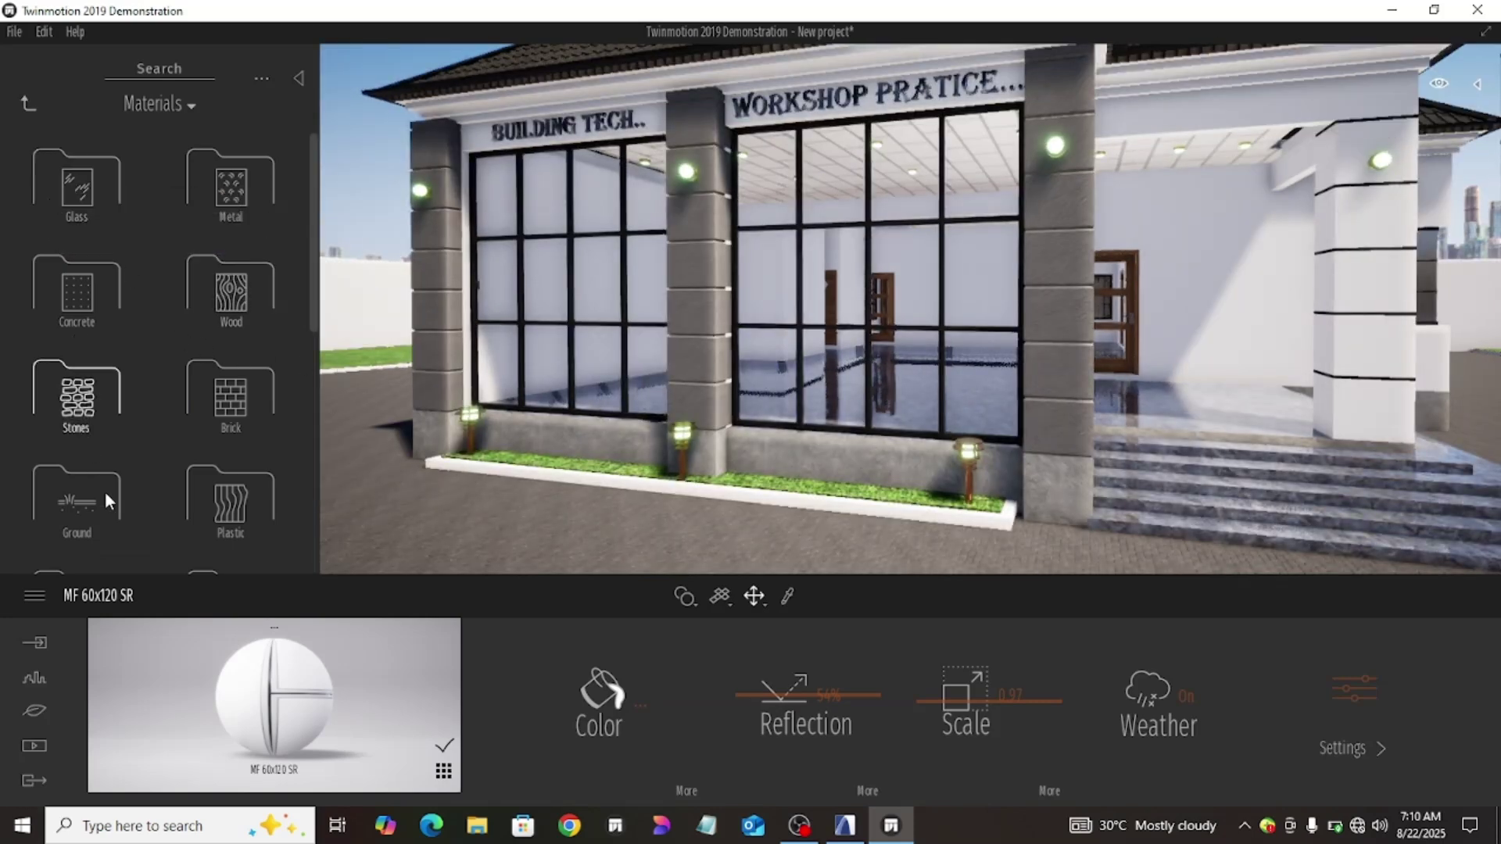
{"action": "scroll", "coordinate": [105, 491], "scroll_direction": "down", "scroll_amount": 1}
{"action": "scroll", "coordinate": [105, 494], "scroll_direction": "down", "scroll_amount": 2}
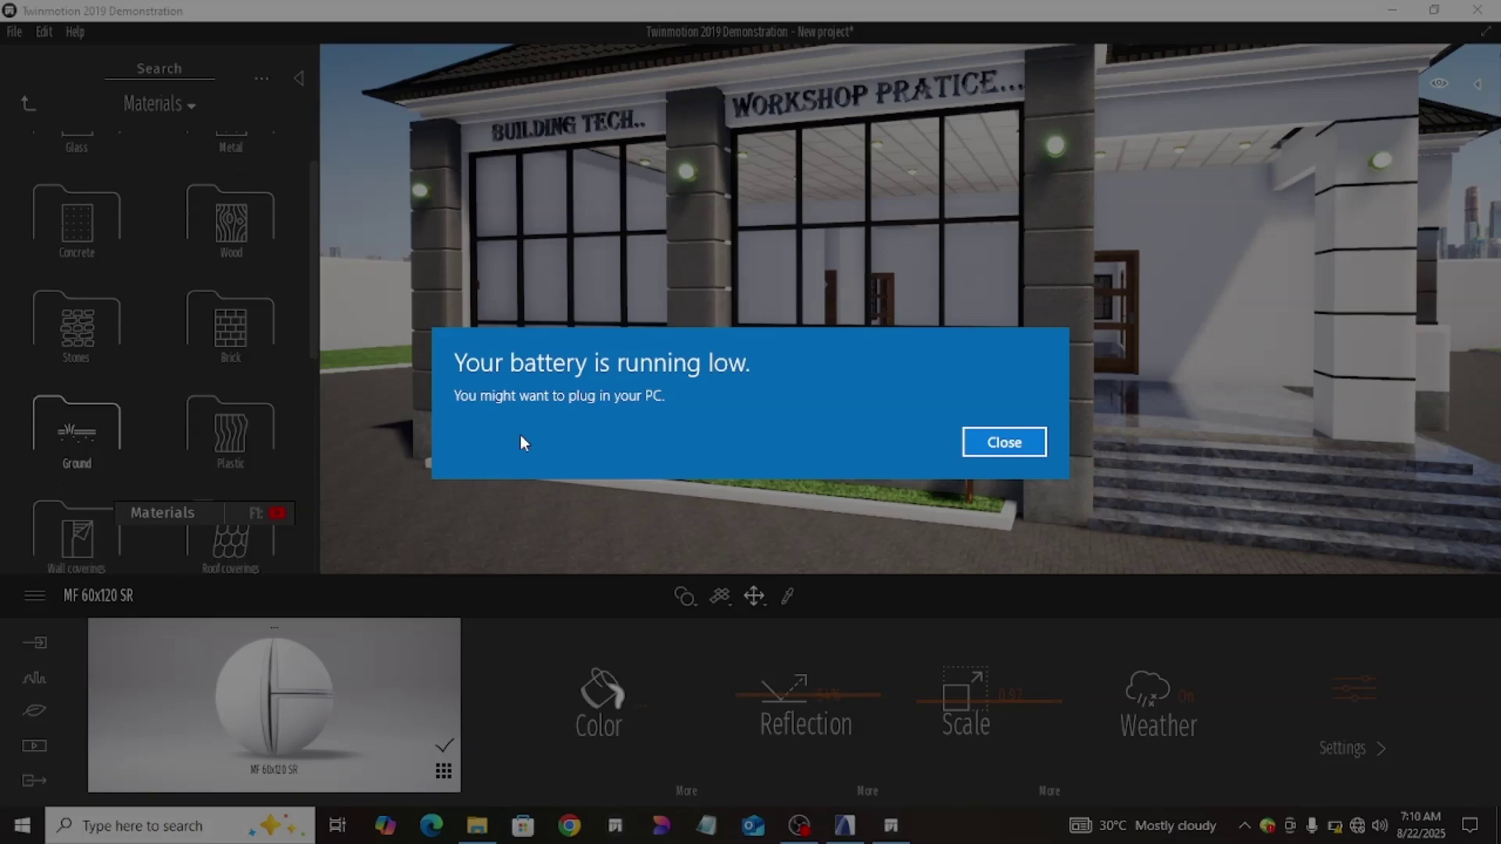
{"action": "left_click", "coordinate": [1039, 443]}
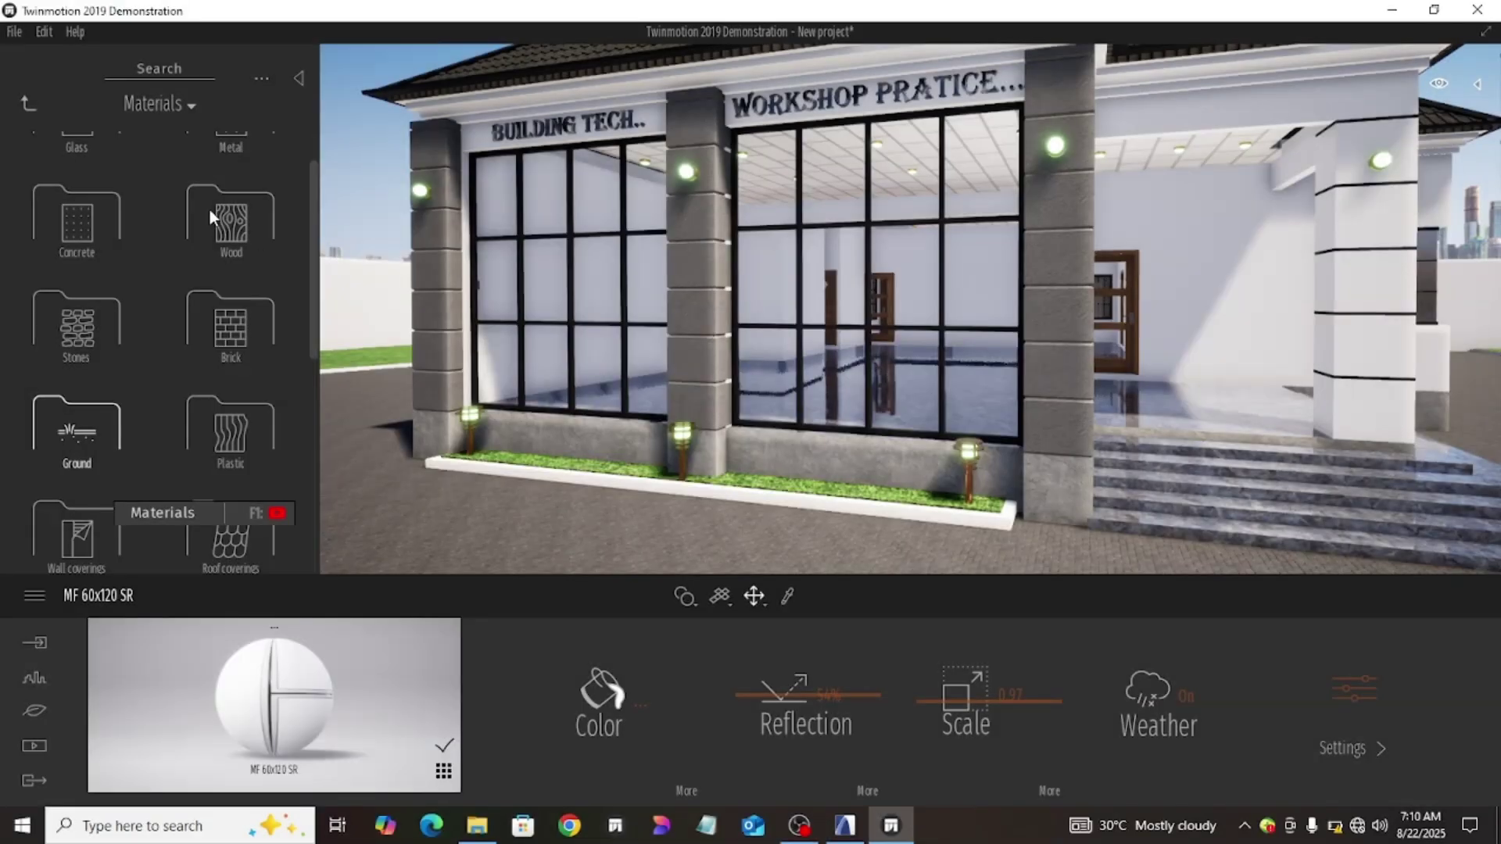
{"action": "left_click", "coordinate": [22, 96]}
{"action": "left_click", "coordinate": [66, 188]}
{"action": "scroll", "coordinate": [93, 501], "scroll_direction": "down", "scroll_amount": 3}
{"action": "left_click", "coordinate": [79, 439]}
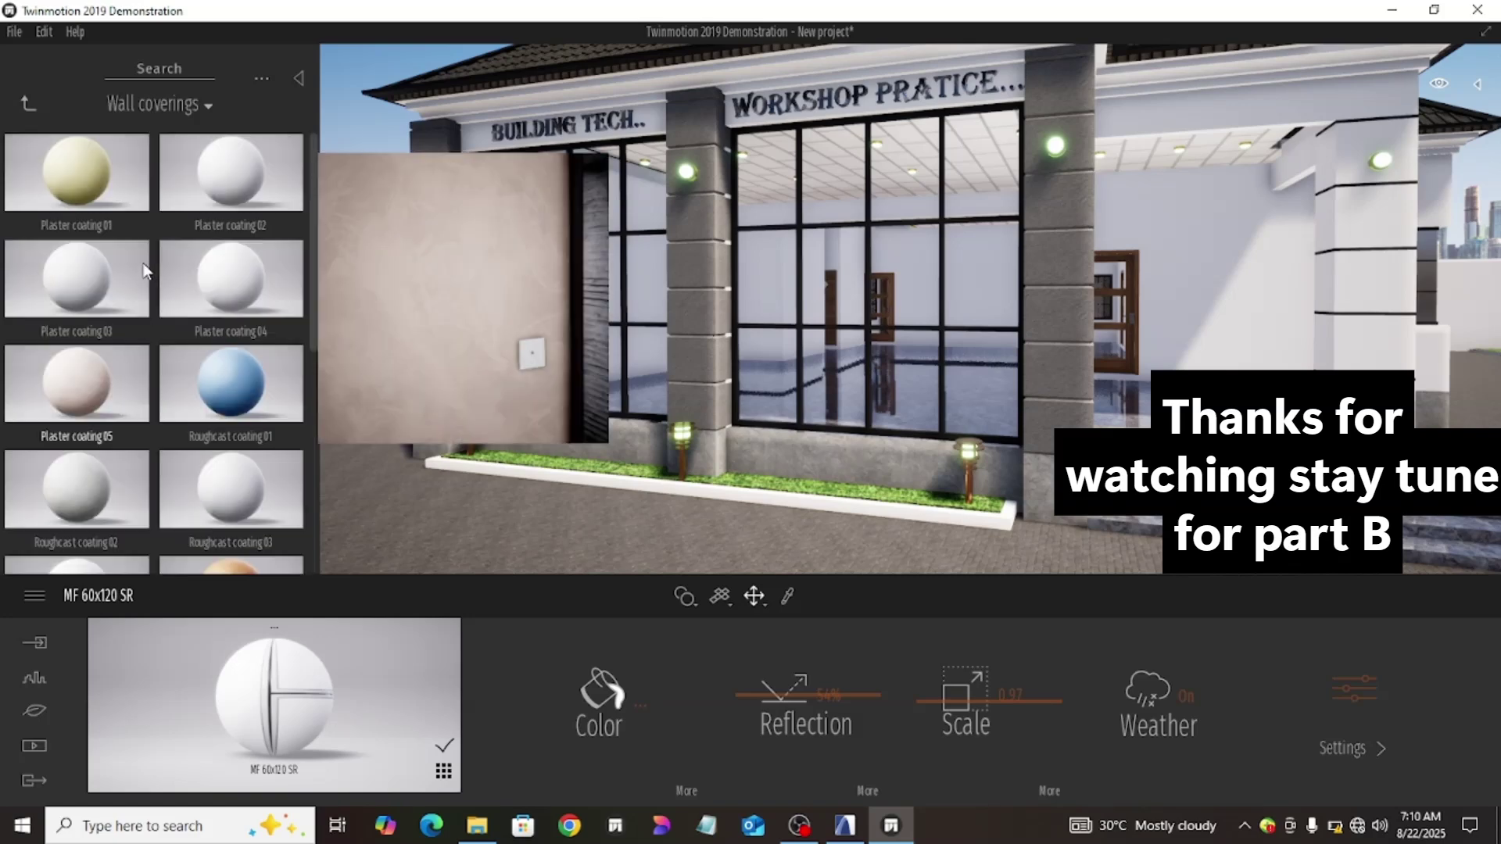
{"action": "left_click_drag", "start_coordinate": [237, 175], "coordinate": [1375, 235]}
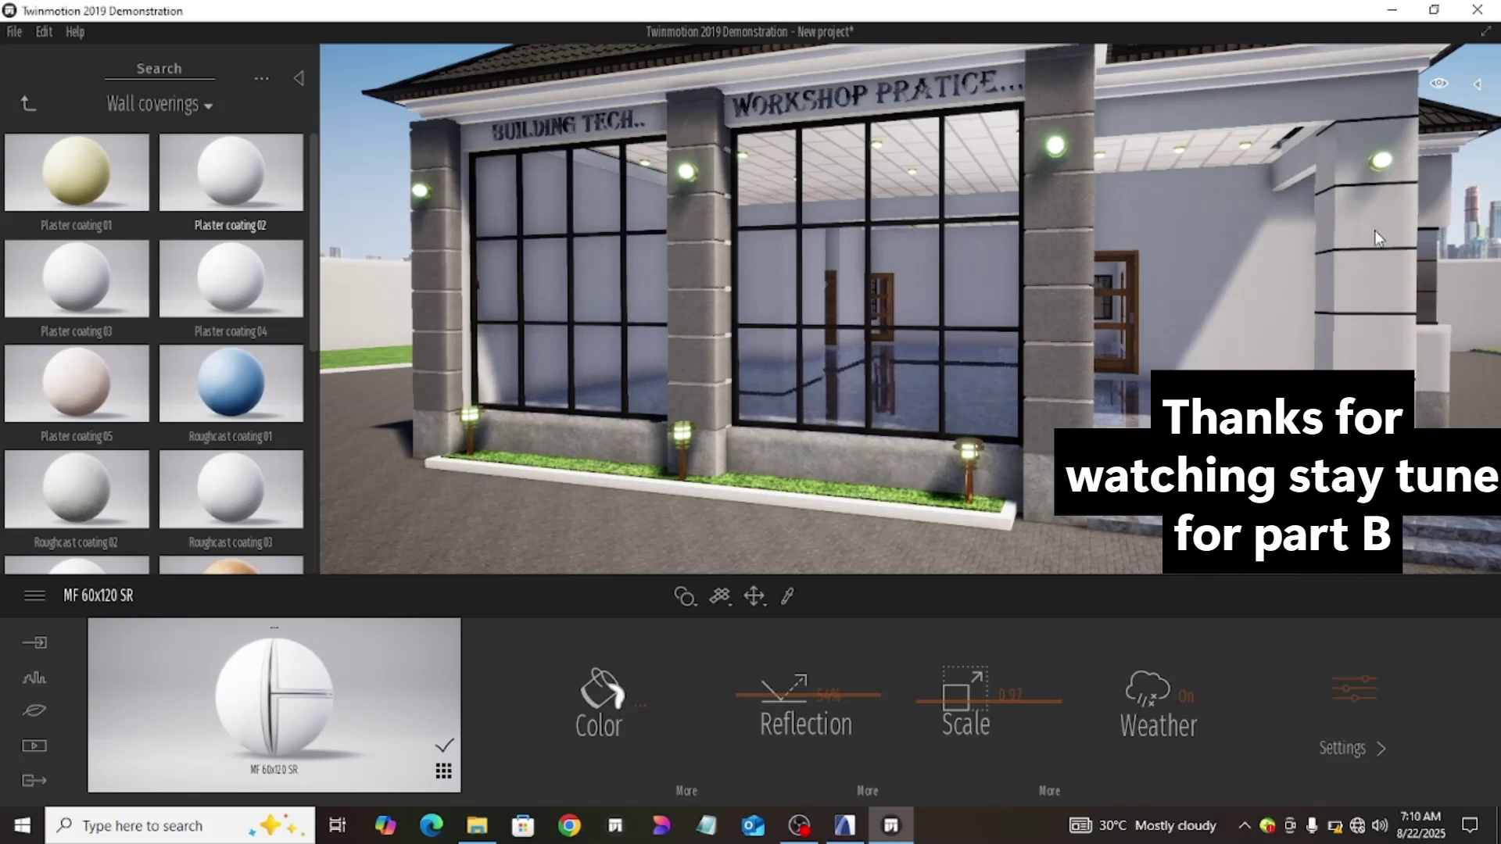
Step: Set the Plaster coating 02 colour to pure white (FFFFFF), its reflection to 29% and its scale to 0.78
{"action": "left_click", "coordinate": [599, 700]}
{"action": "left_click_drag", "start_coordinate": [736, 281], "coordinate": [737, 210]}
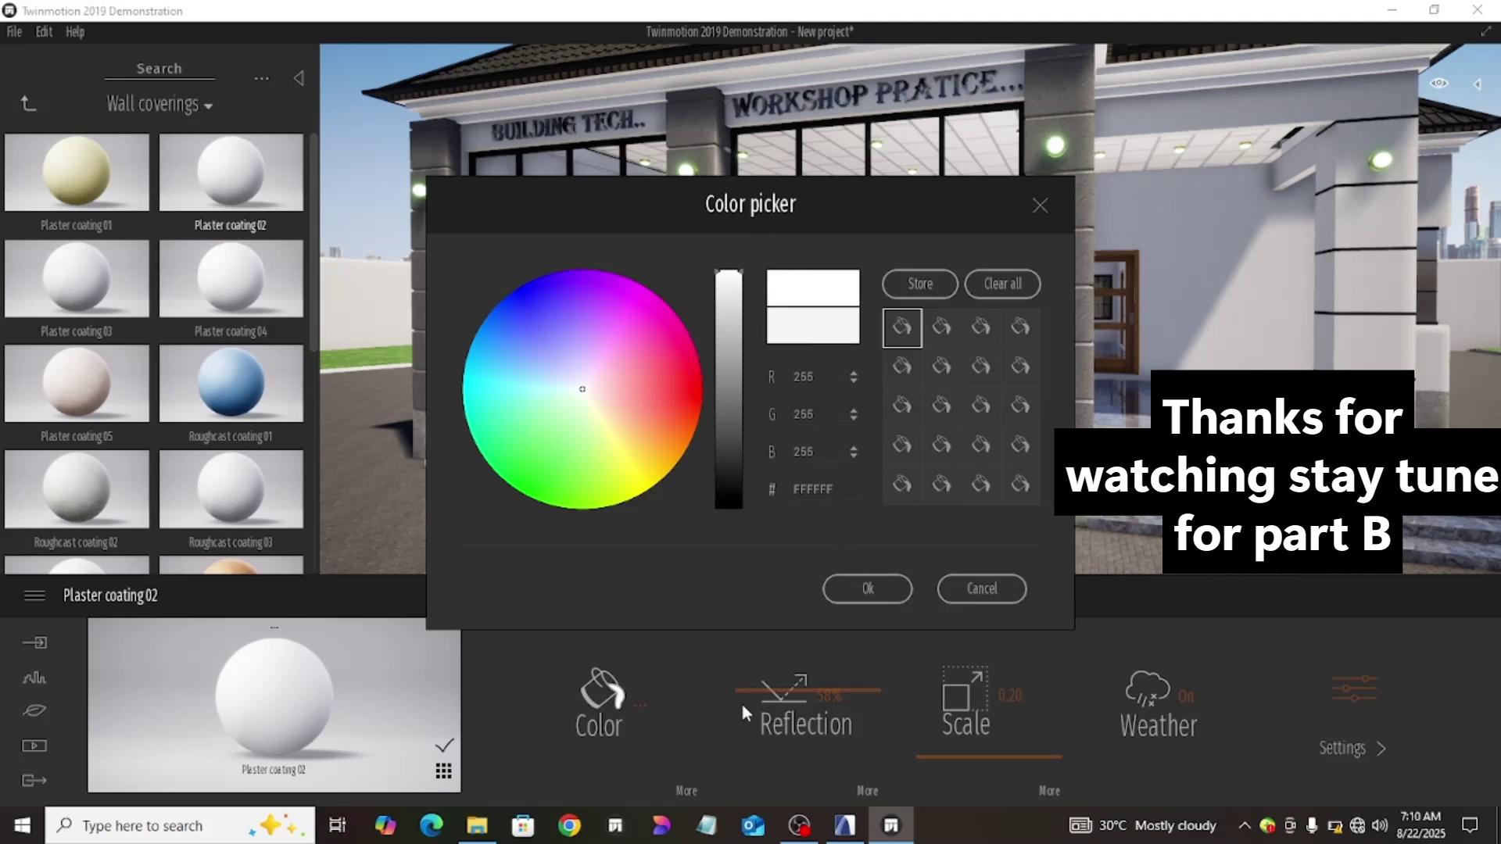
{"action": "left_click", "coordinate": [862, 589]}
{"action": "left_click_drag", "start_coordinate": [748, 707], "coordinate": [931, 656]}
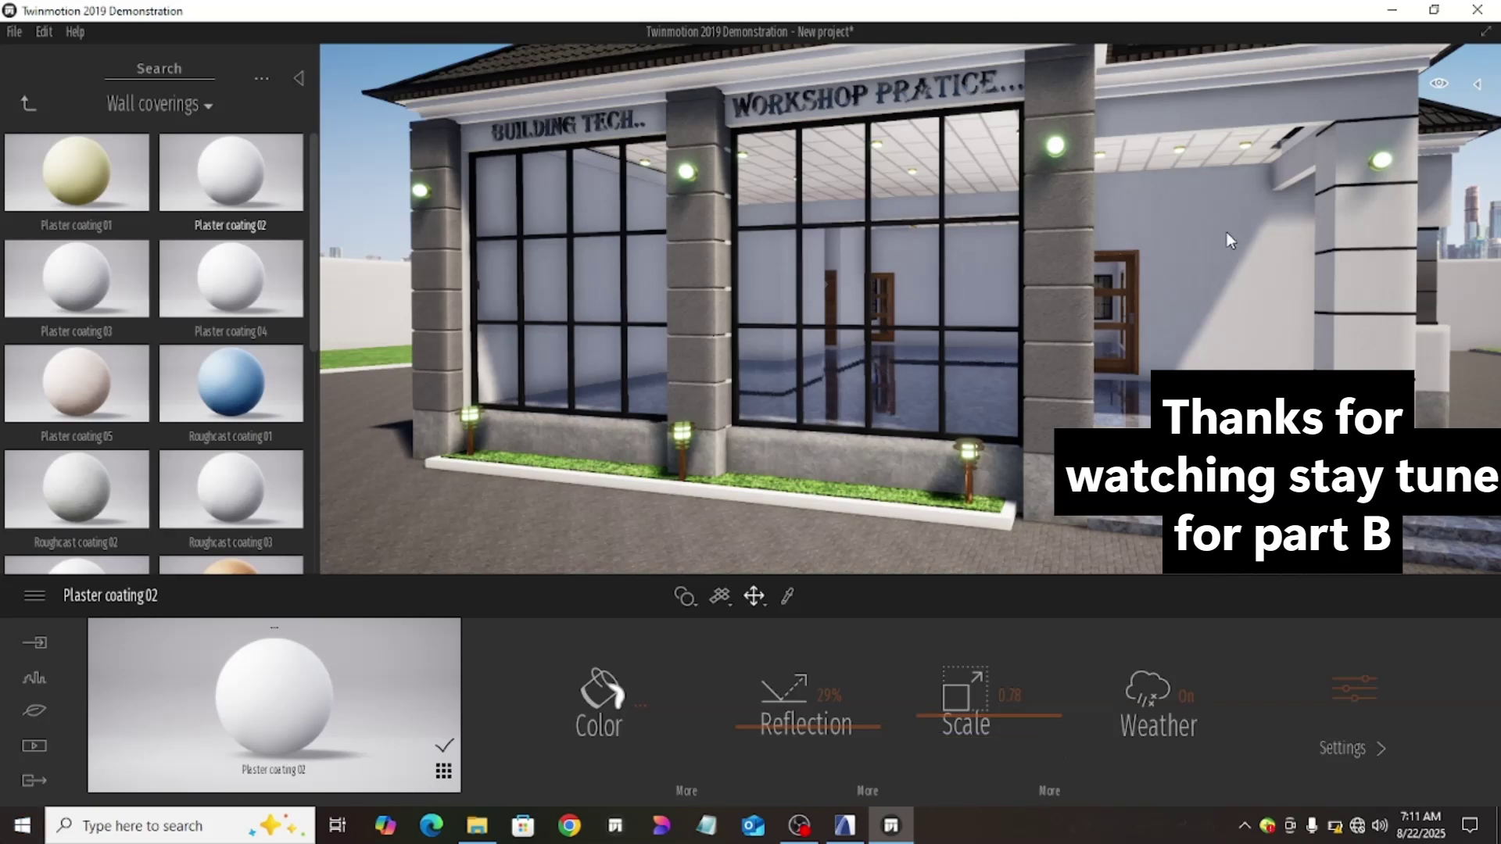
{"action": "scroll", "coordinate": [1152, 321], "scroll_direction": "down", "scroll_amount": 4}
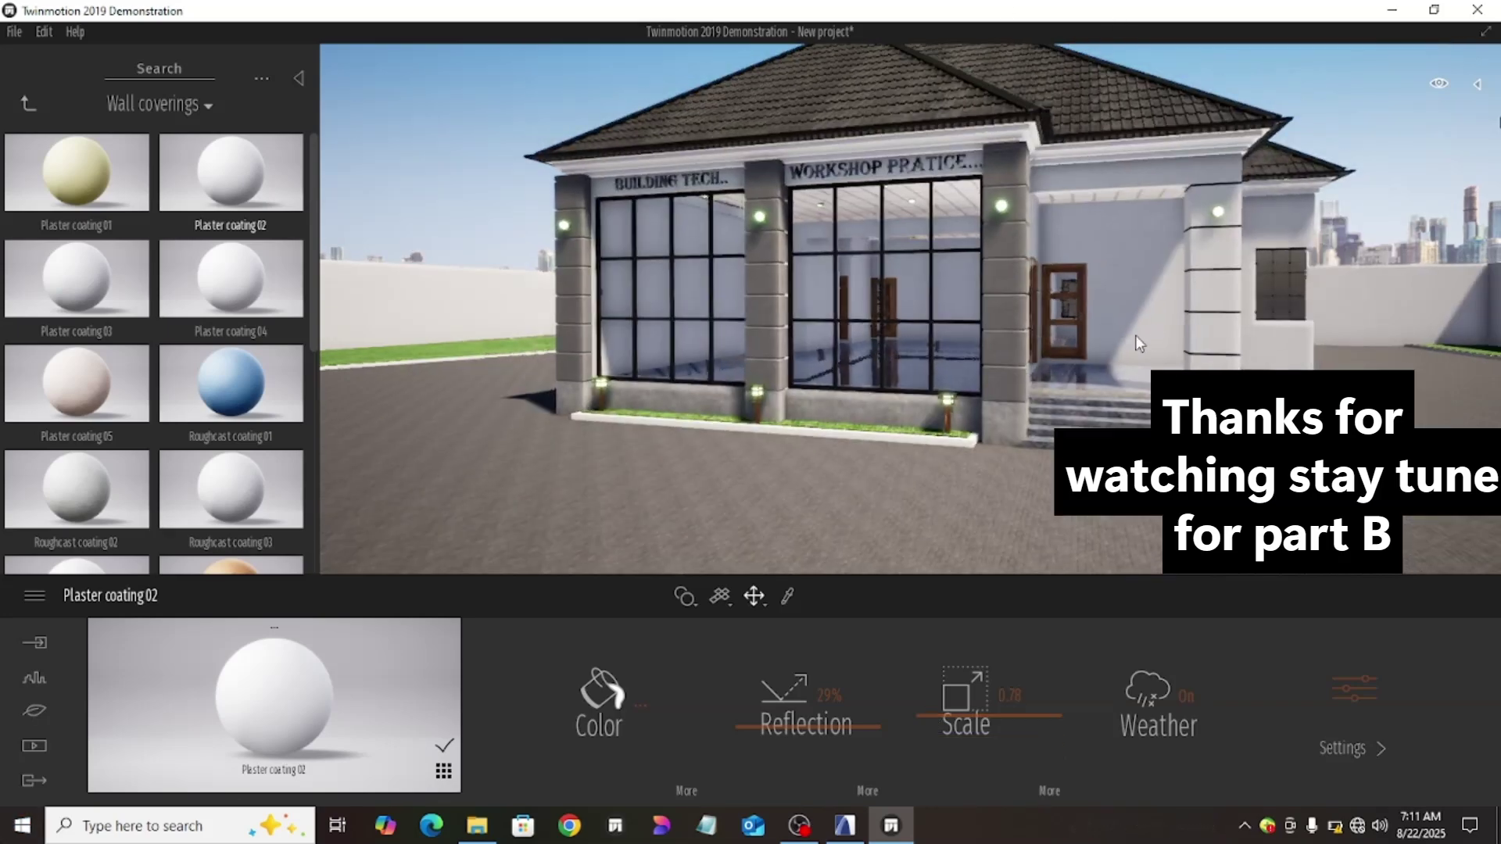
{"action": "middle_click_drag", "start_coordinate": [1149, 330], "coordinate": [1086, 415]}
{"action": "scroll", "coordinate": [1149, 330], "scroll_direction": "up", "scroll_amount": 2}
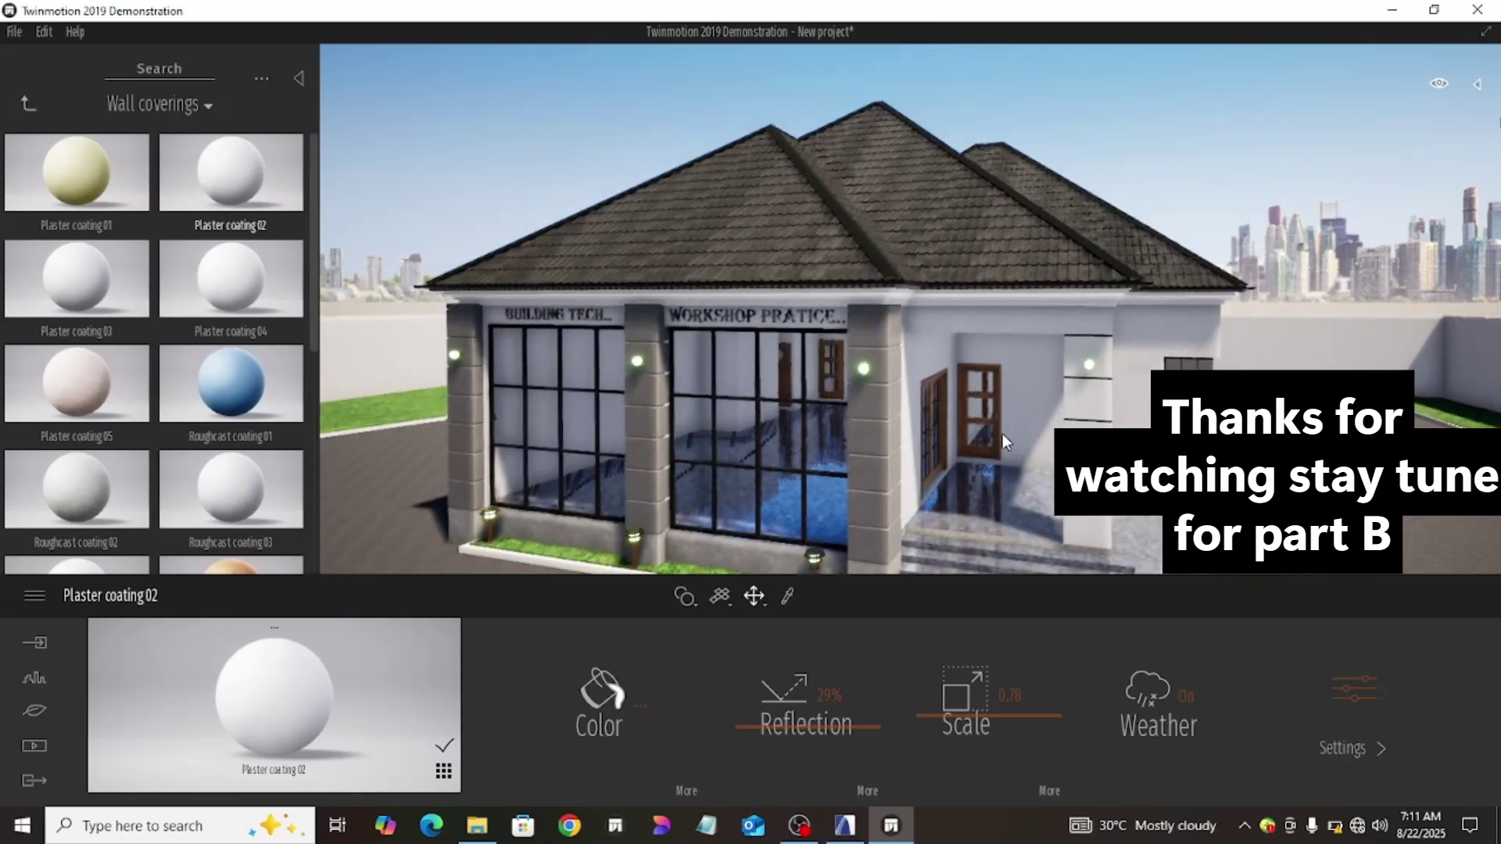
{"action": "scroll", "coordinate": [944, 474], "scroll_direction": "down", "scroll_amount": 2}
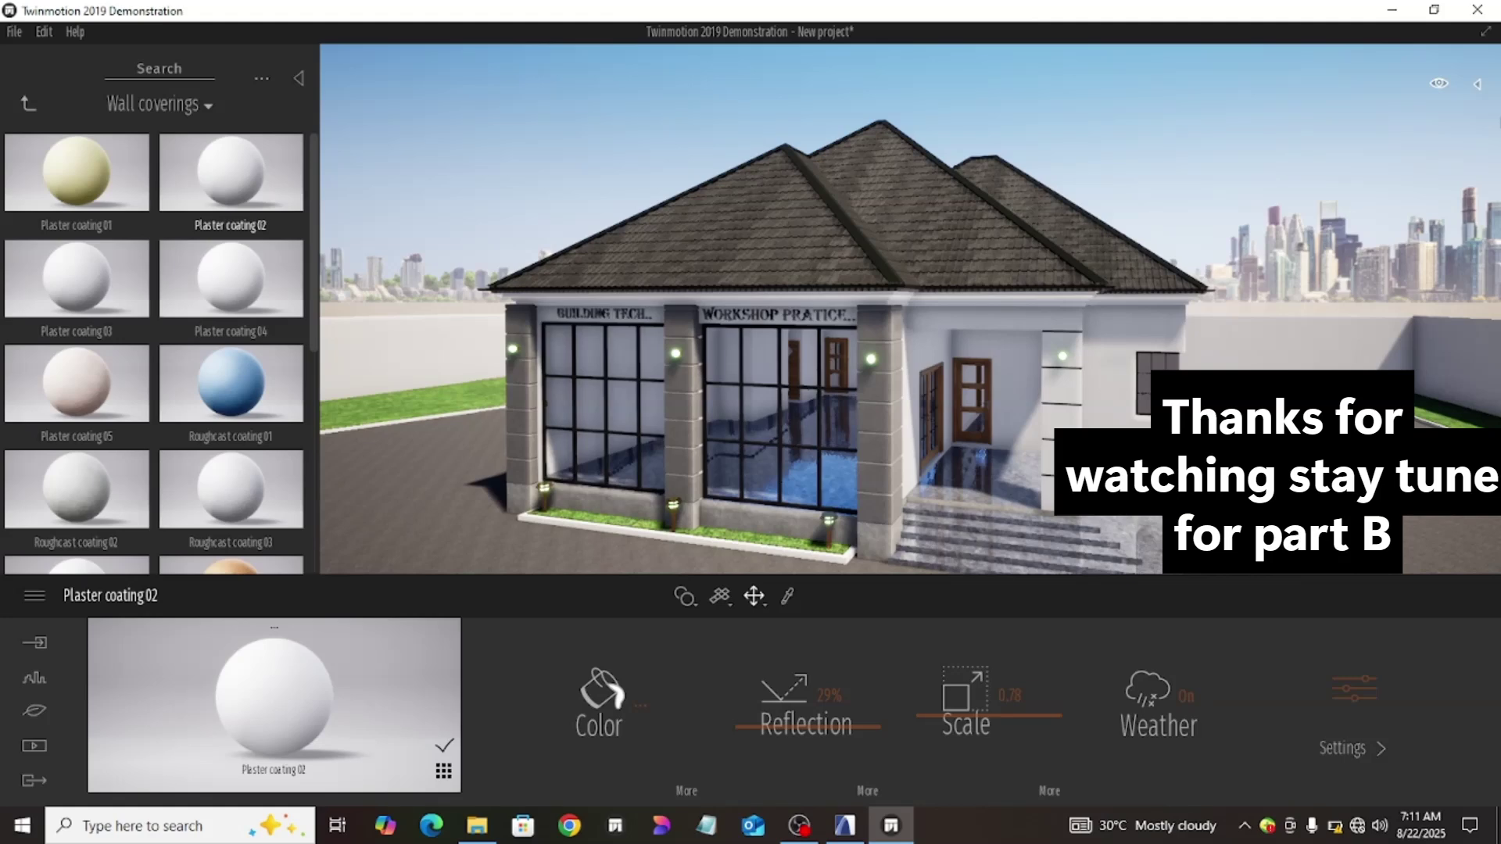
{"action": "middle_click_drag", "start_coordinate": [869, 489], "coordinate": [908, 408]}
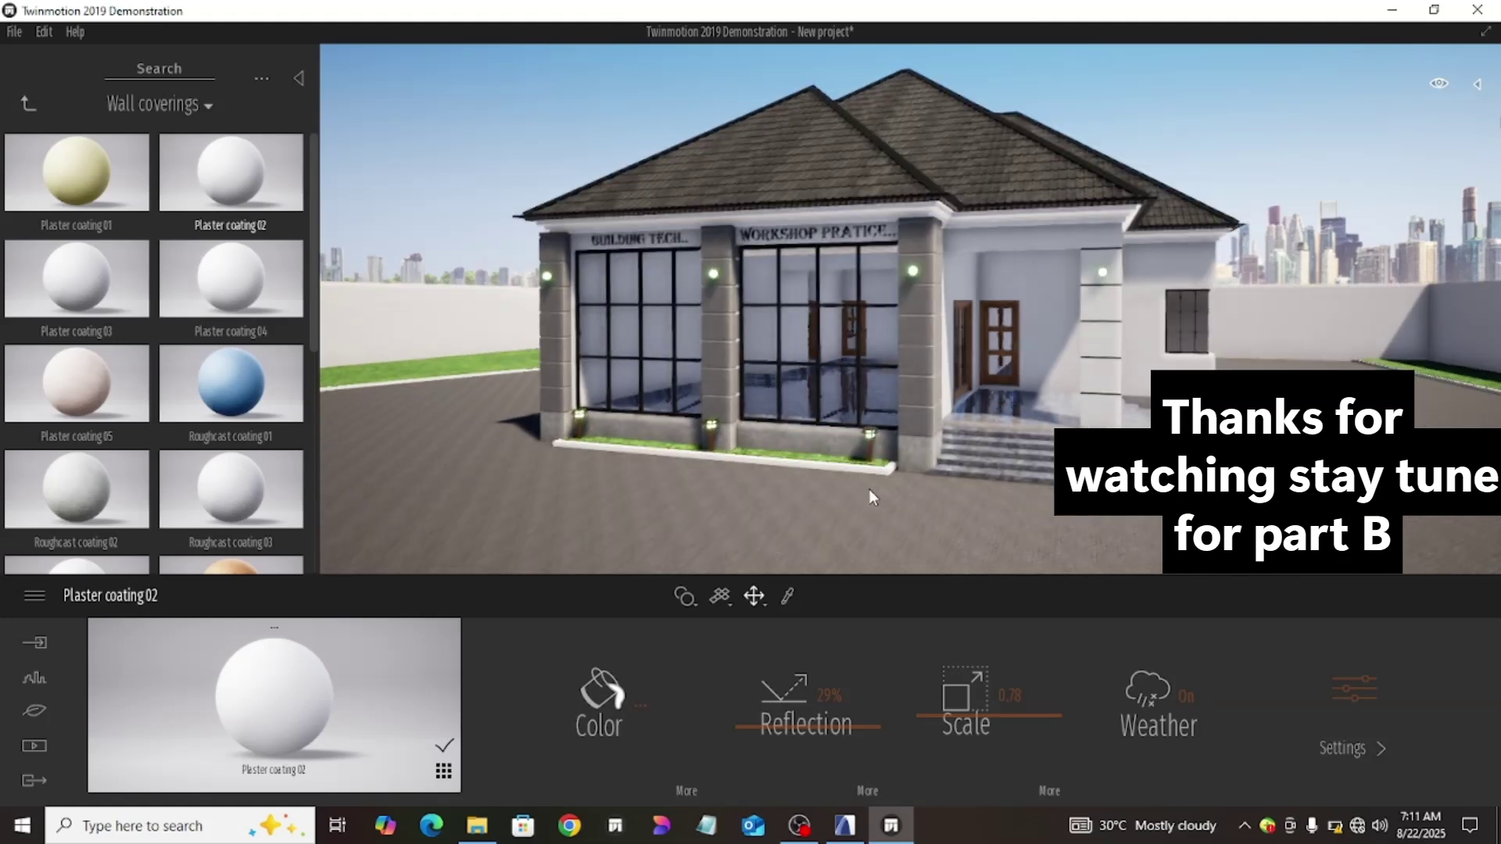